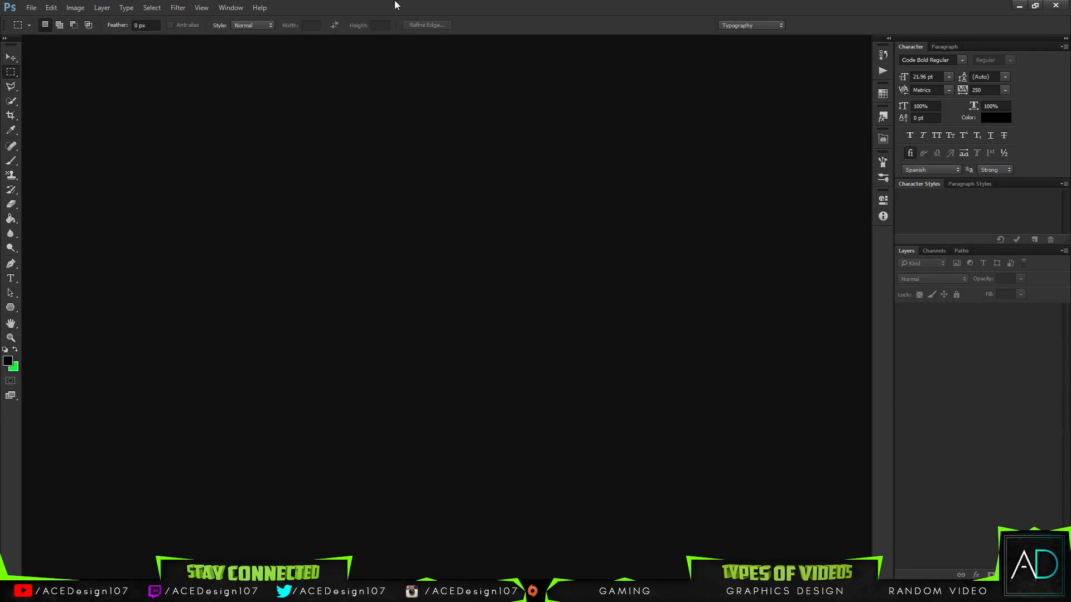
Step: Open PNG Final logo.png from the Logo folder inside Documents > EnhancedStudios
left_click(30, 7)
left_click(31, 7)
left_click(31, 28)
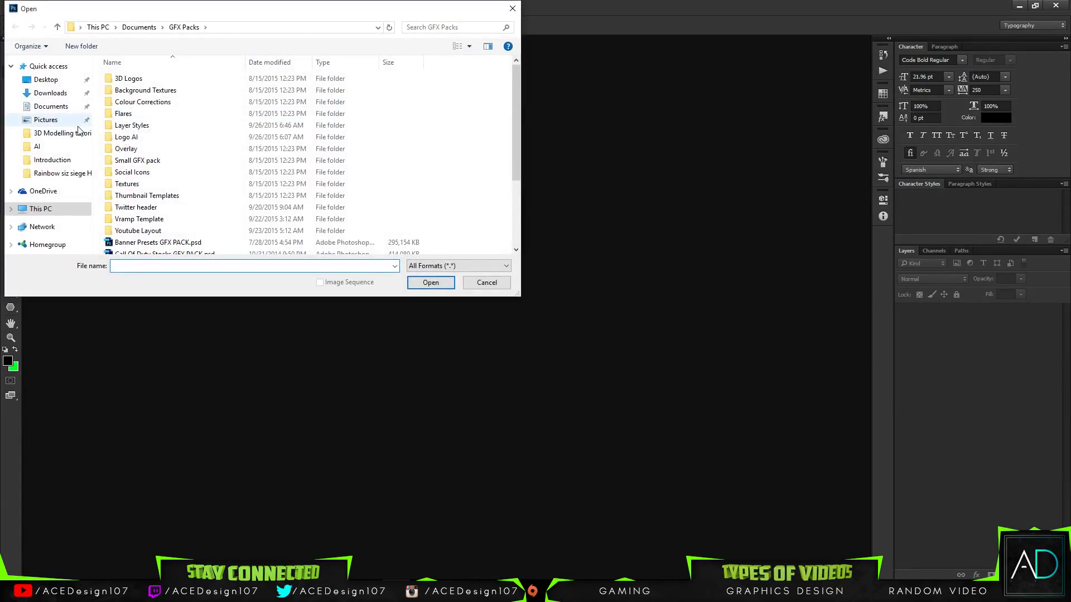
left_click(138, 81)
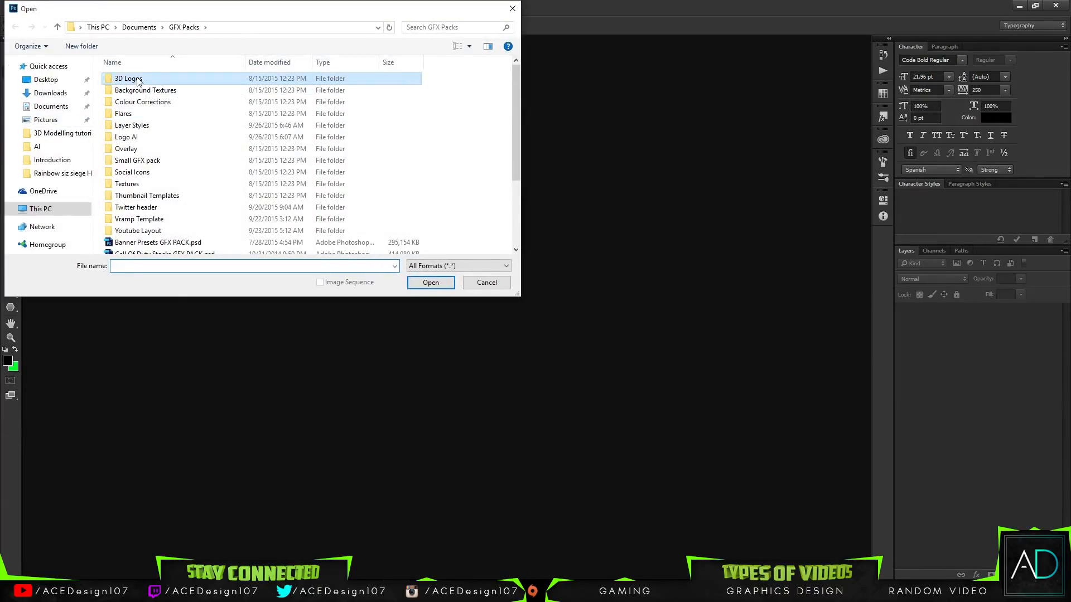
double_click(138, 81)
left_click(14, 28)
left_click(138, 28)
double_click(147, 138)
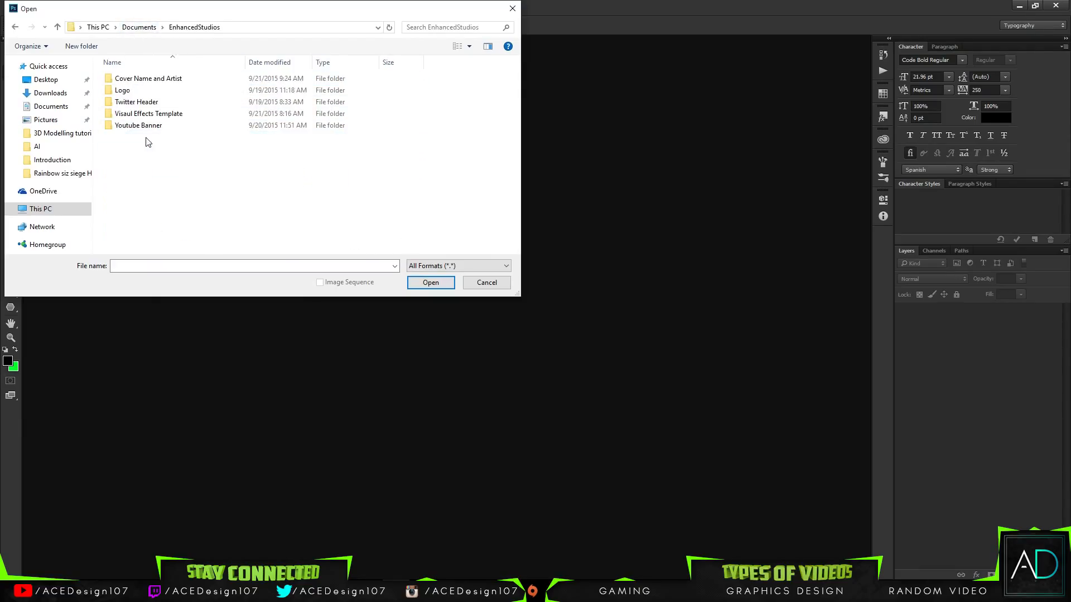
double_click(148, 101)
left_click(303, 116)
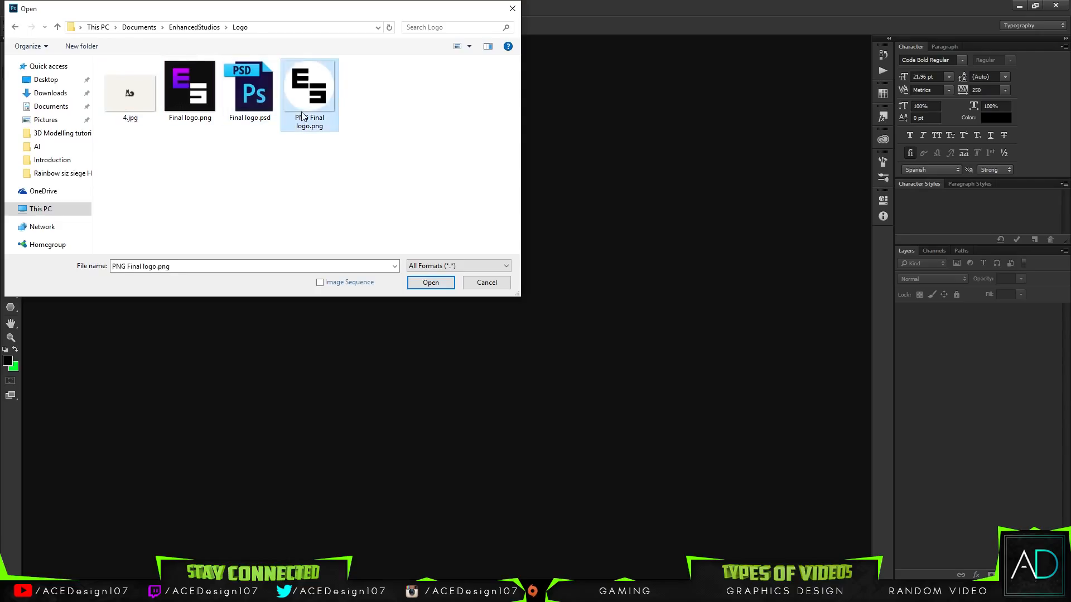
double_click(301, 116)
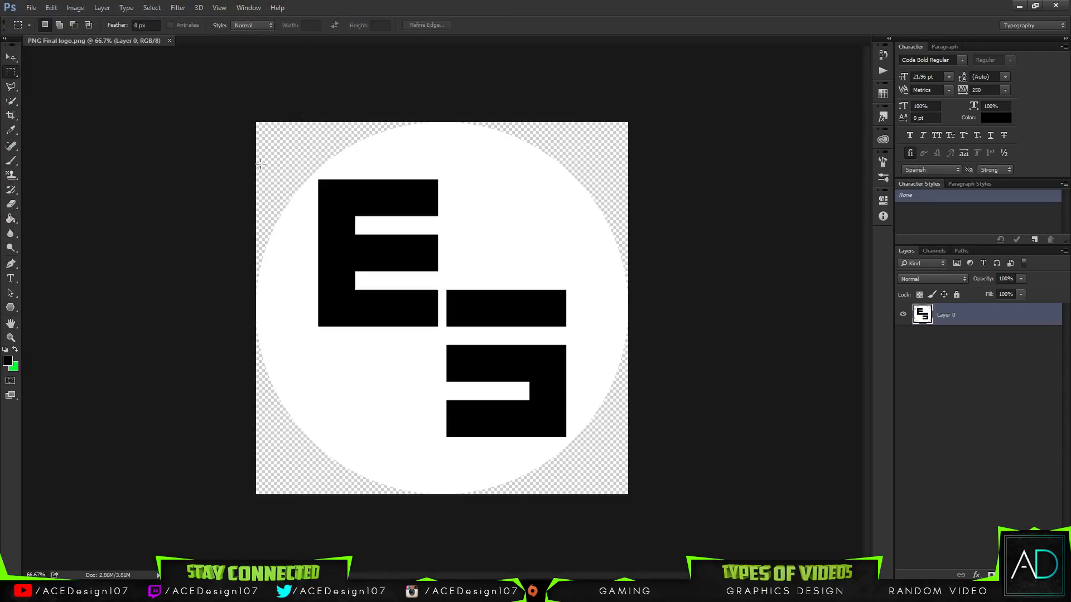
Step: Select all the black E and S letter shapes of the logo with the Quick Selection tool
left_click(10, 57)
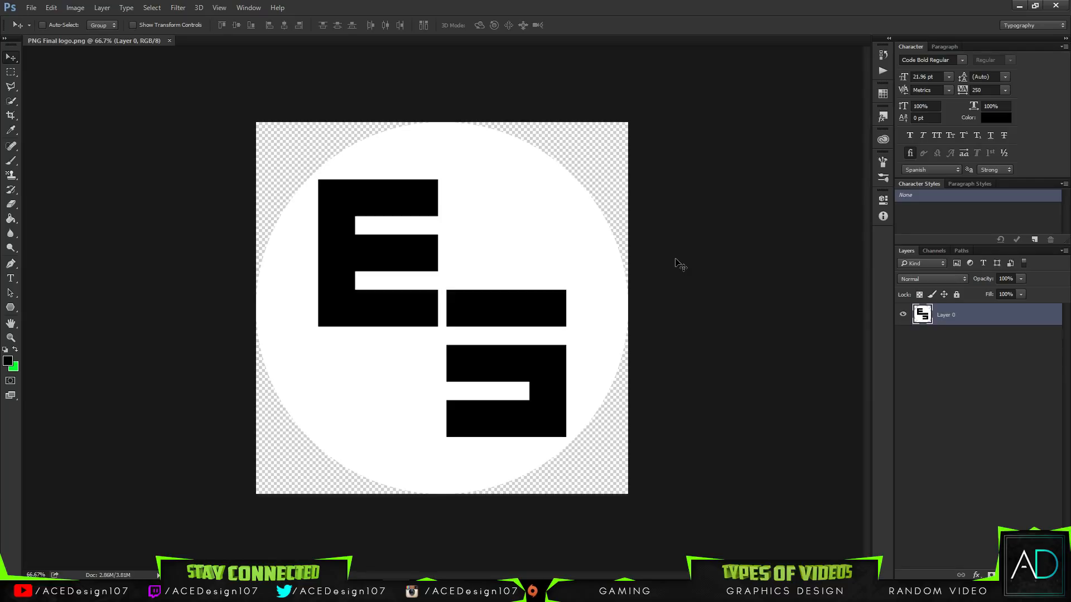
key("w")
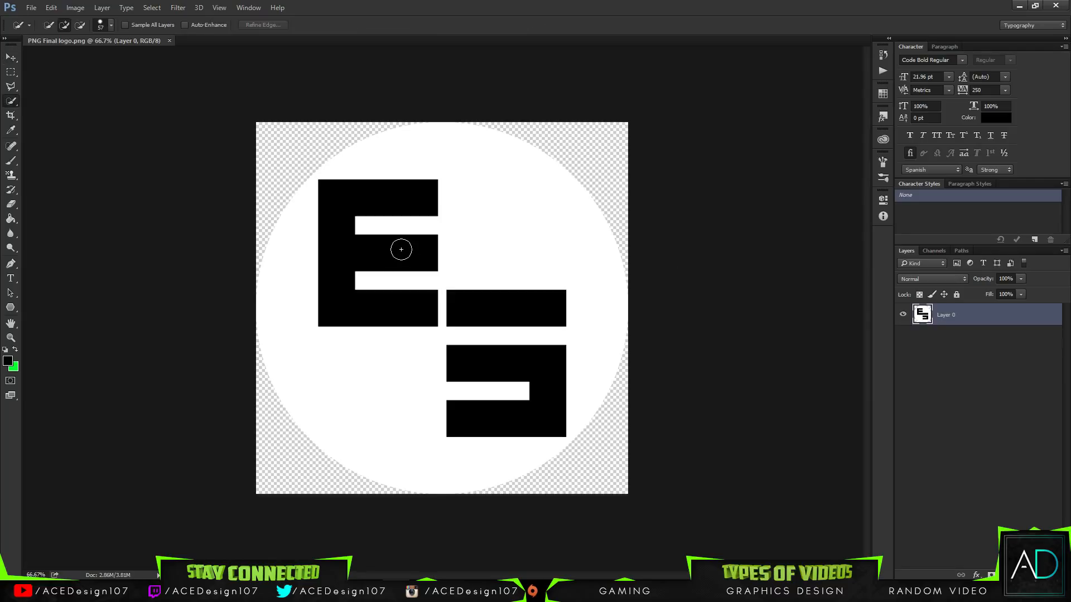
mouse_move(396, 254)
left_mouse_down()
mouse_move(358, 248)
mouse_move(335, 223)
left_mouse_up()
left_click_drag(471, 307, 478, 361)
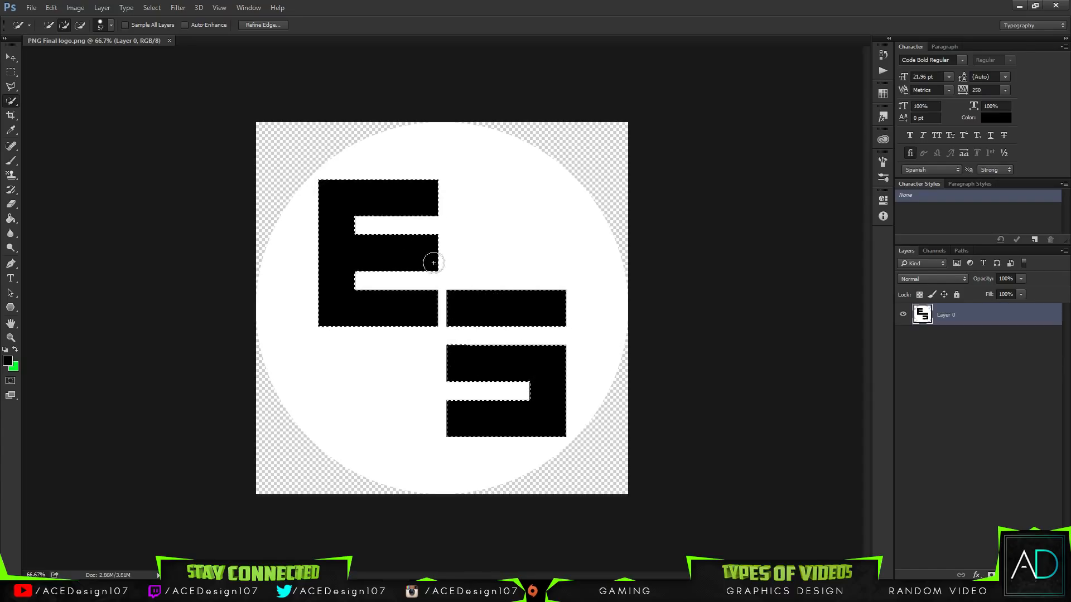
Step: Reset the foreground and background colours and convert the letter selection into a work path with 0.5 pixels tolerance
key("m")
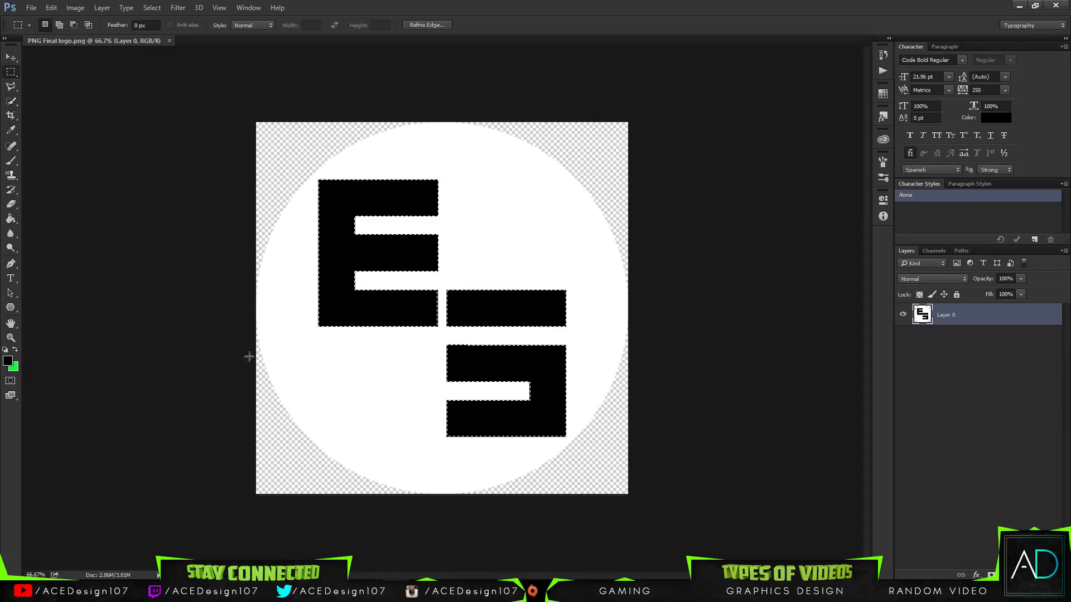
left_click(6, 350)
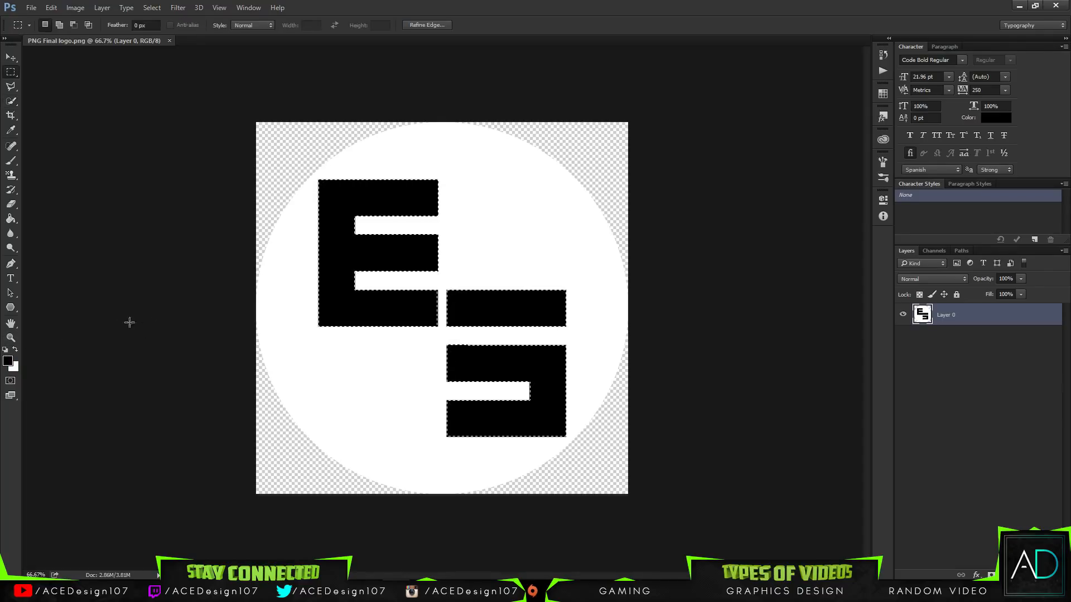
right_click(383, 328)
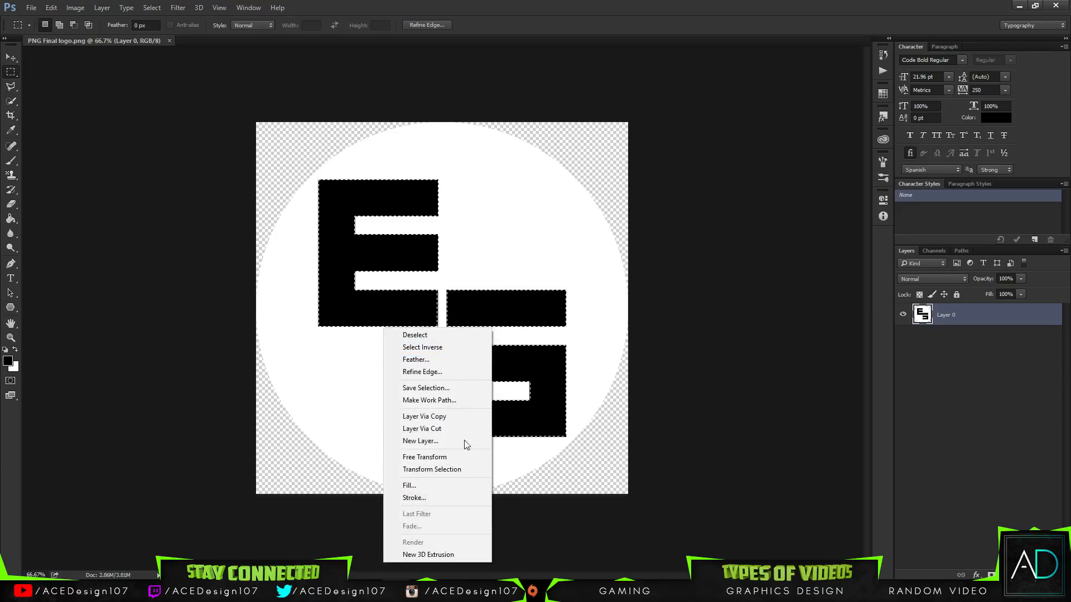
left_click(429, 400)
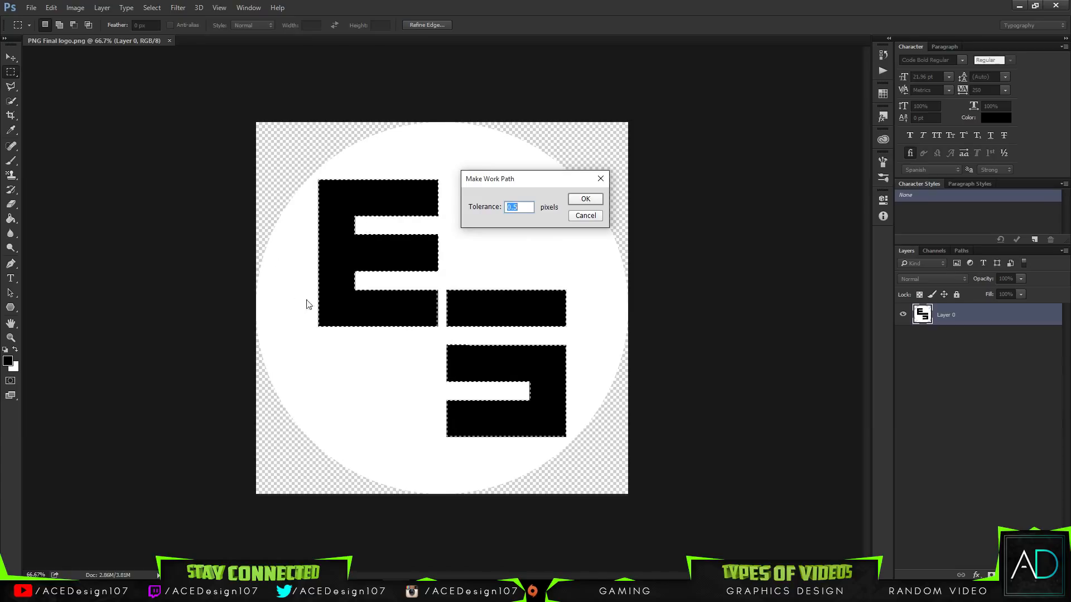
left_click(585, 199)
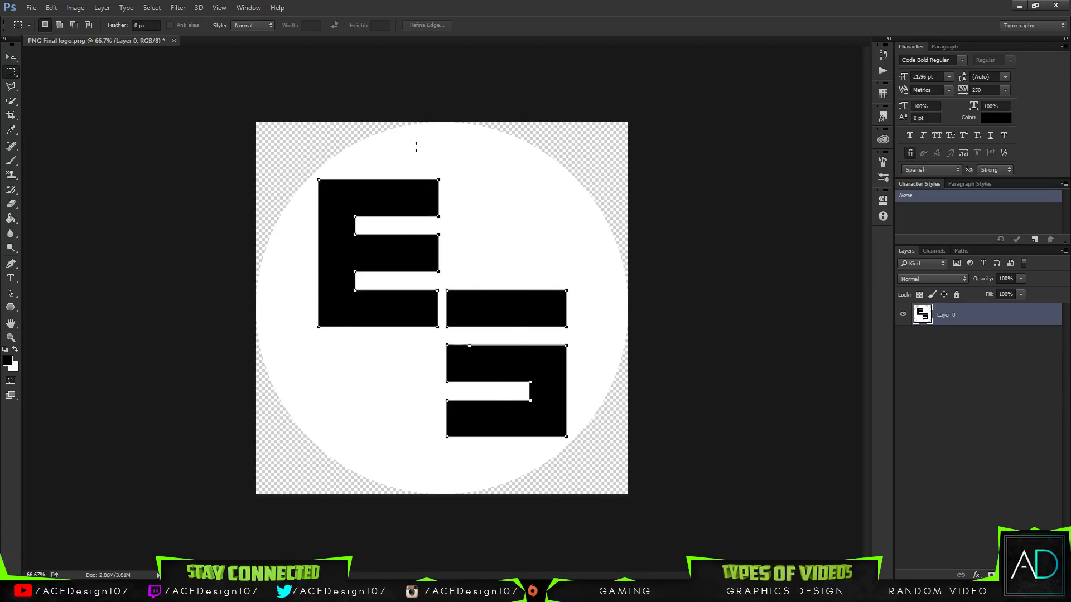
Step: Start exporting the Work Path to Illustrator and browse to the Videos folder in ACEDesign107 Videos on drive D
left_click(31, 7)
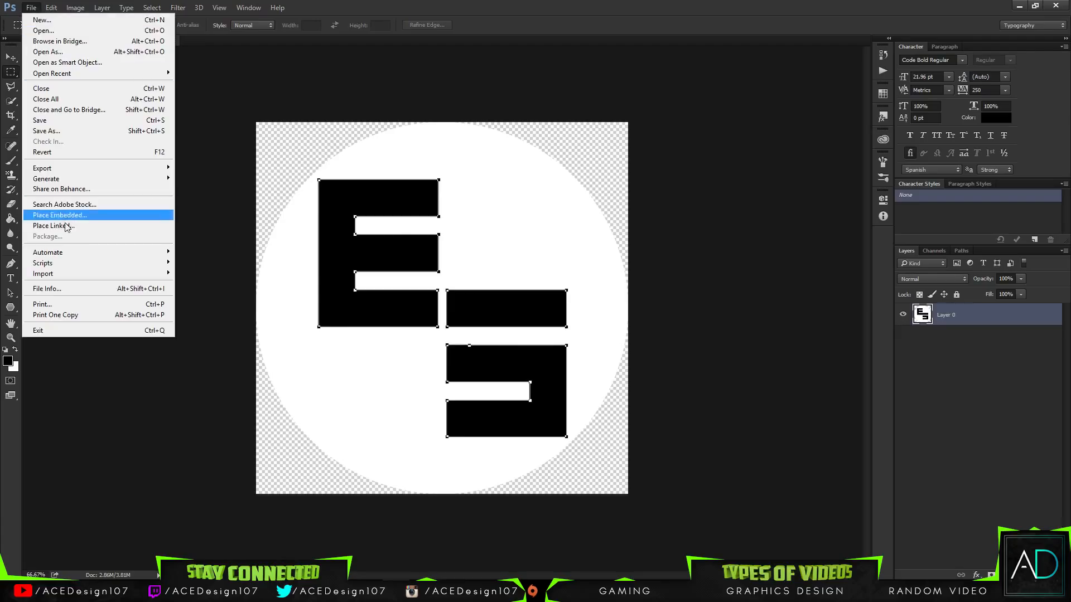
mouse_move(63, 169)
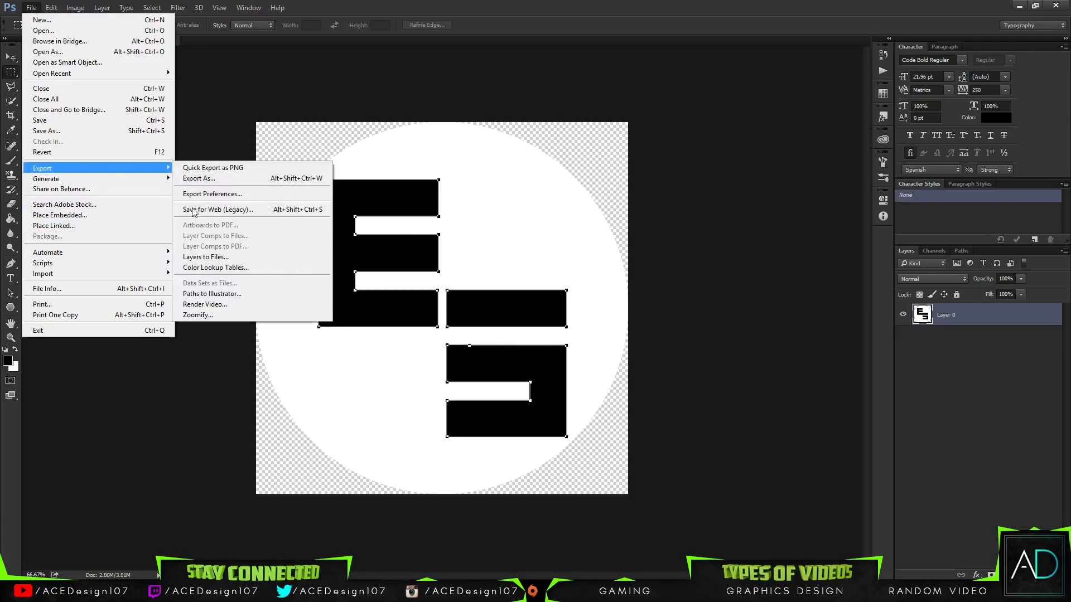
left_click(201, 294)
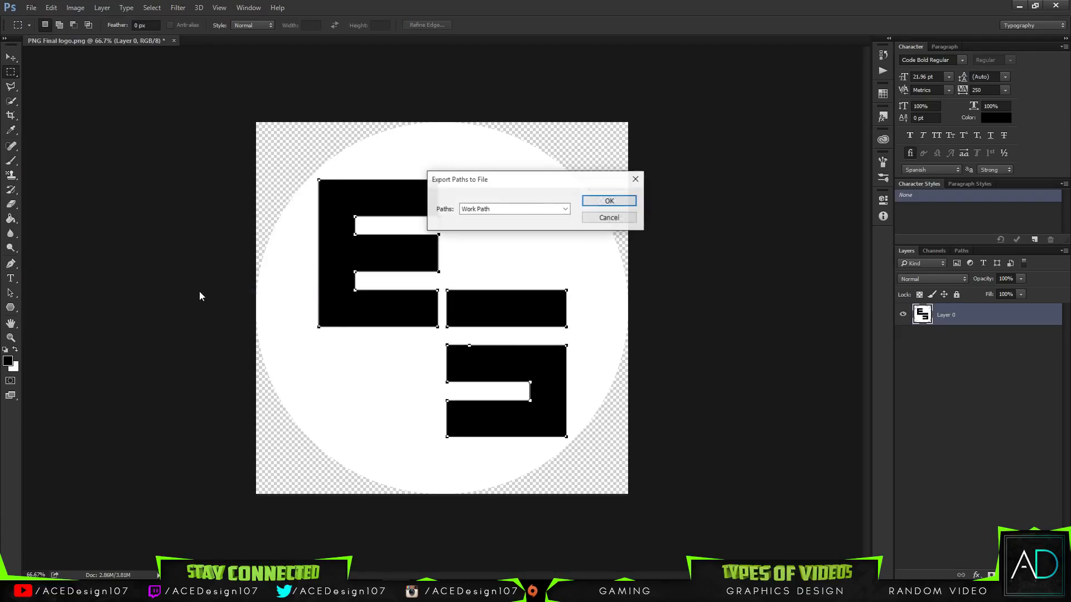
left_click(608, 203)
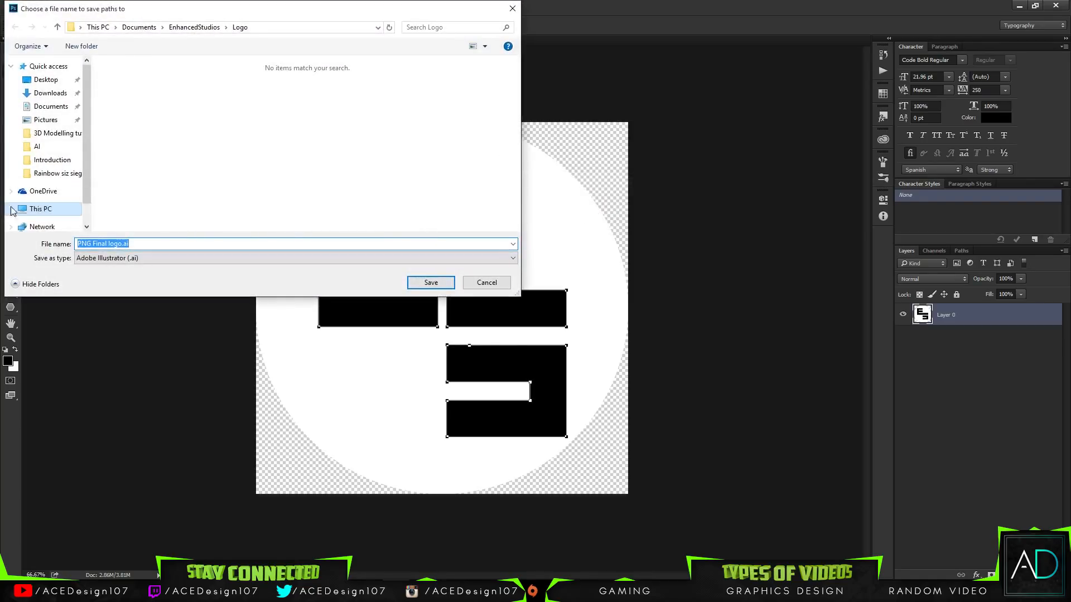
left_click(11, 207)
double_click(329, 199)
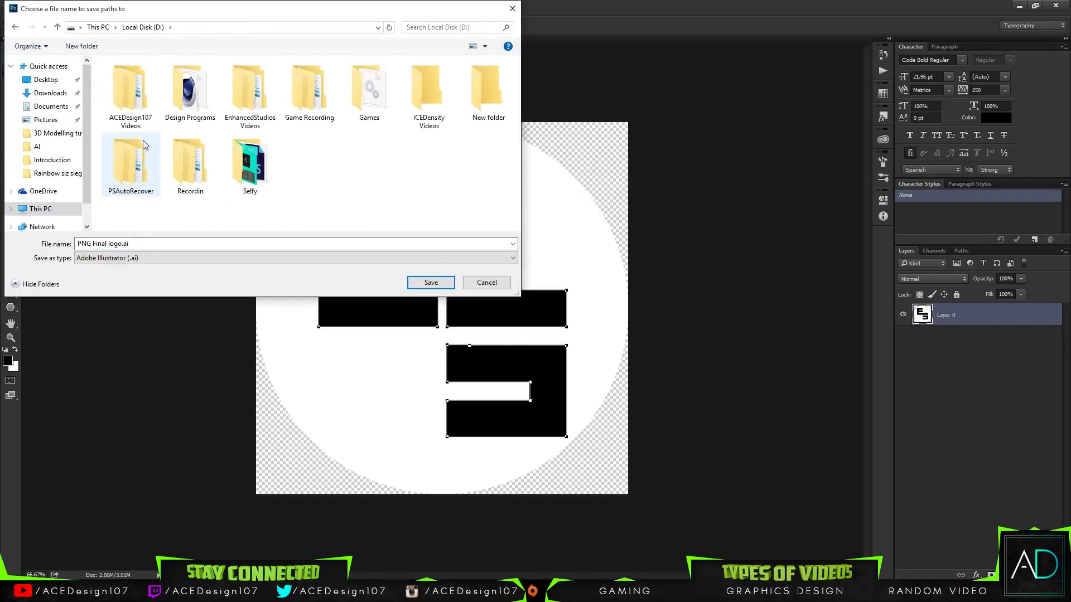
double_click(132, 92)
double_click(132, 80)
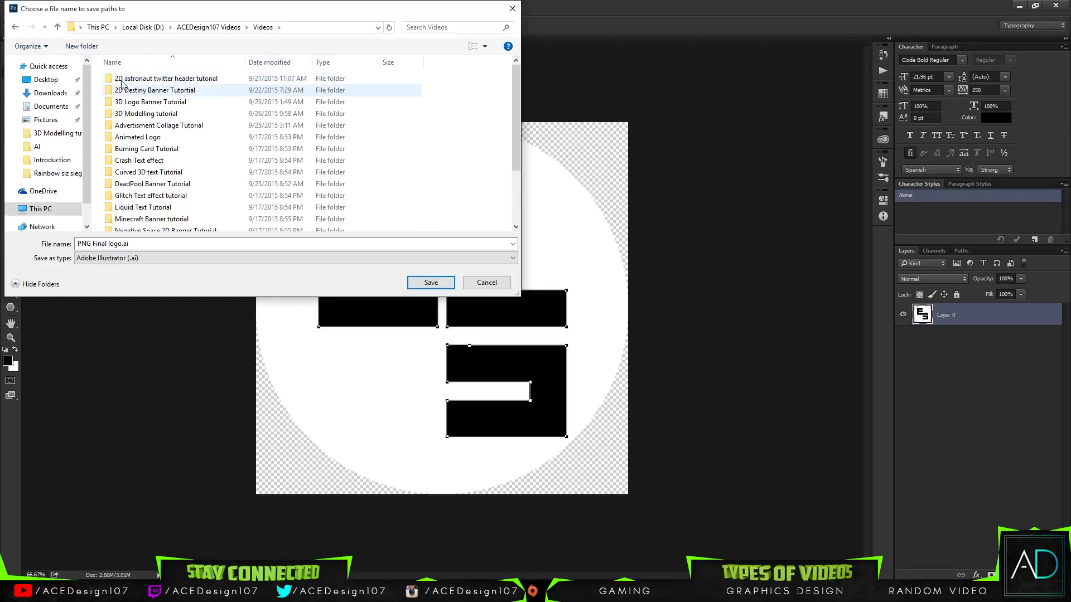
Step: Create a folder named 3D Intro Tutorial and save the paths in it as PNG Final logo.ai
left_click(82, 46)
type("I")
type("D Intro Tutorial")
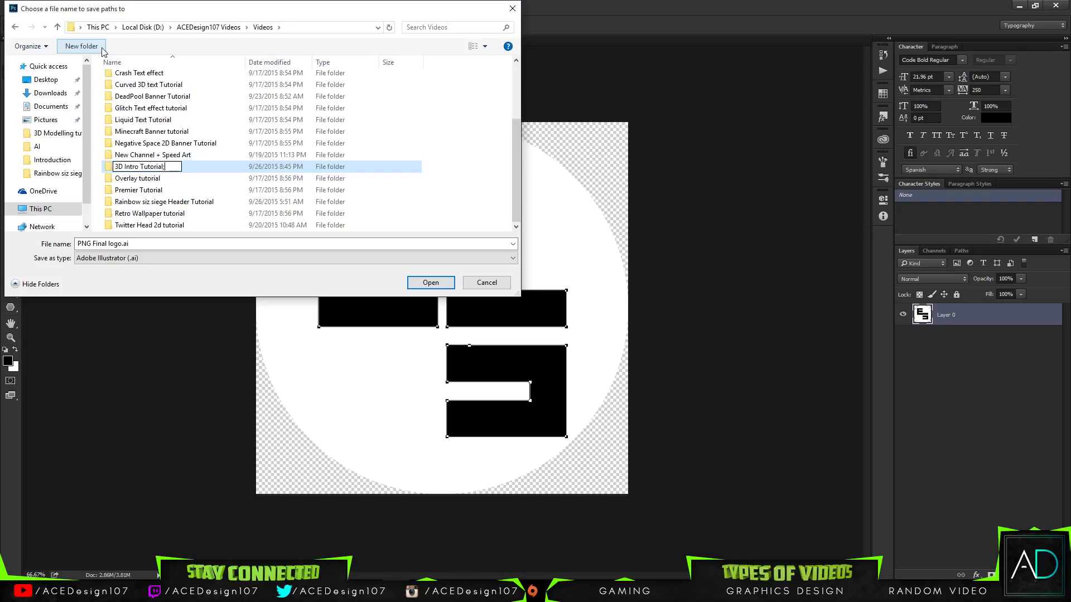
key("Return")
left_click(430, 283)
left_click(423, 285)
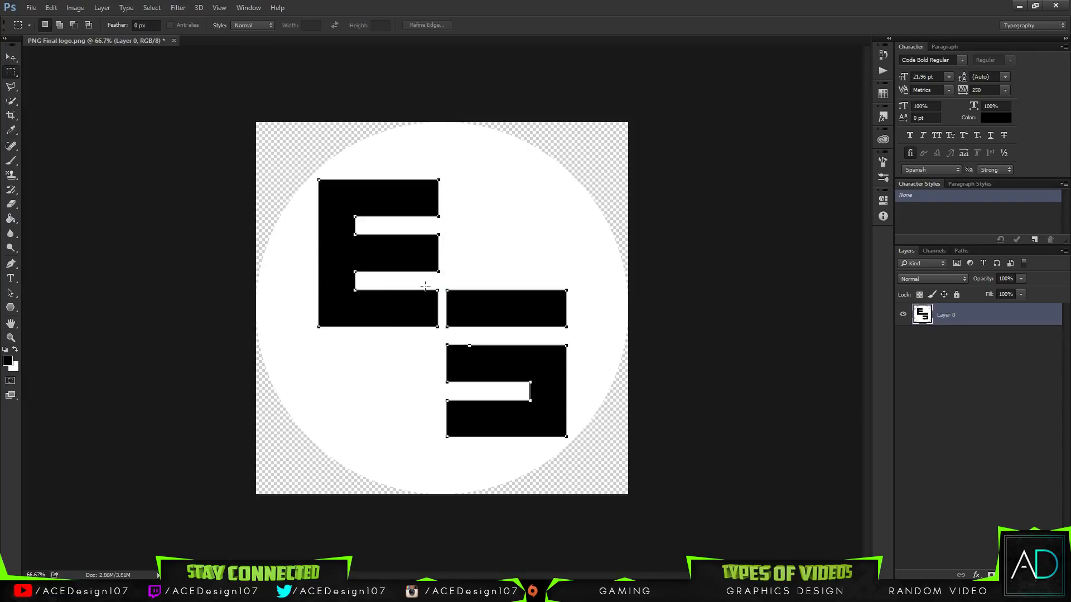
Step: Switch to Cinema 4D and set the render output size to 1920 x 1080 pixels
left_click(10, 60)
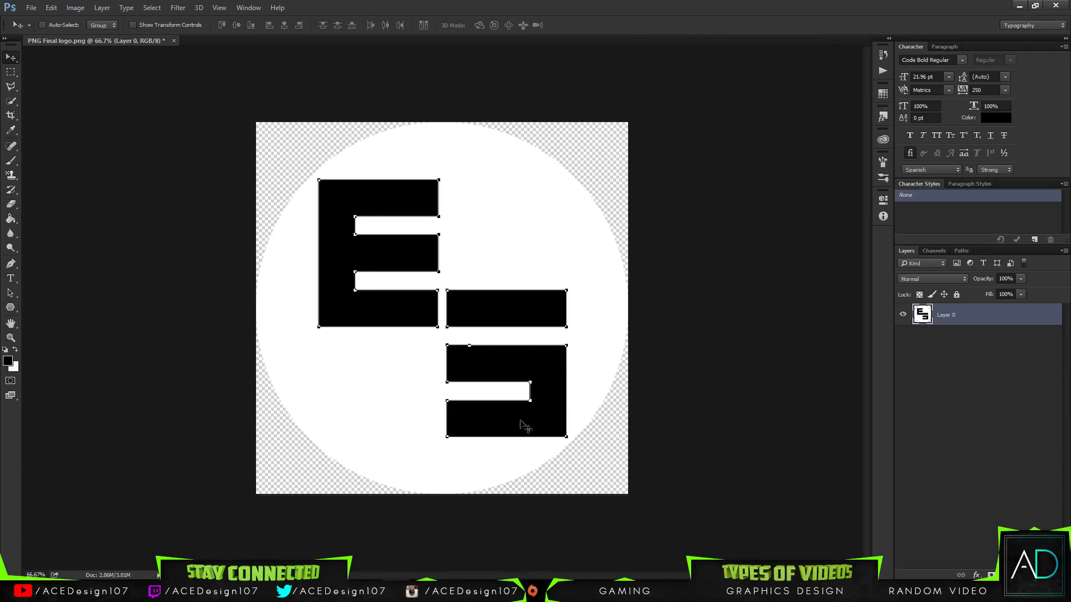
left_click(1015, 5)
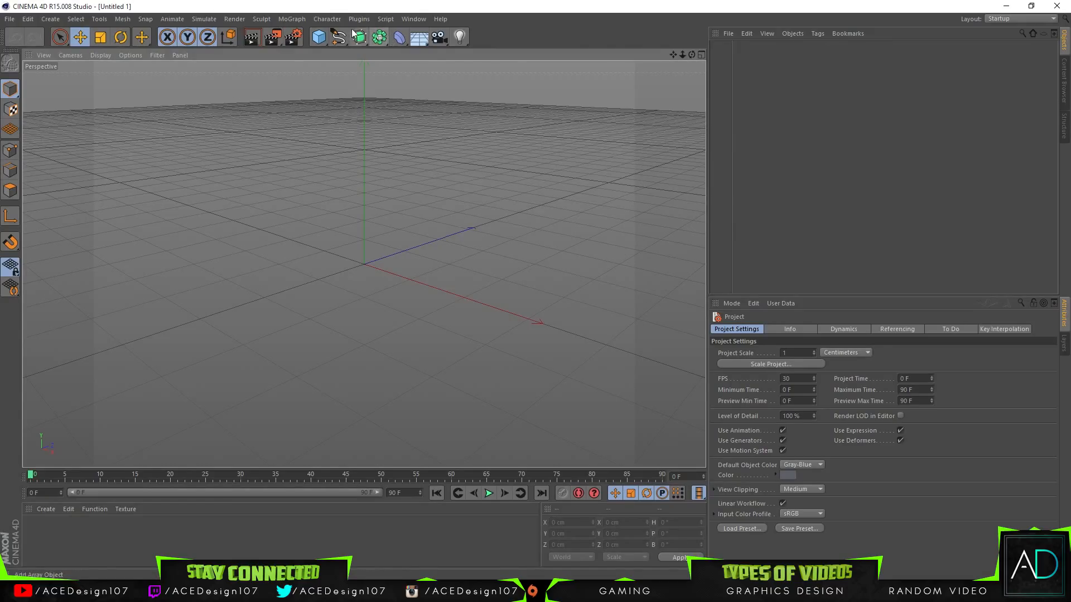
left_click(292, 38)
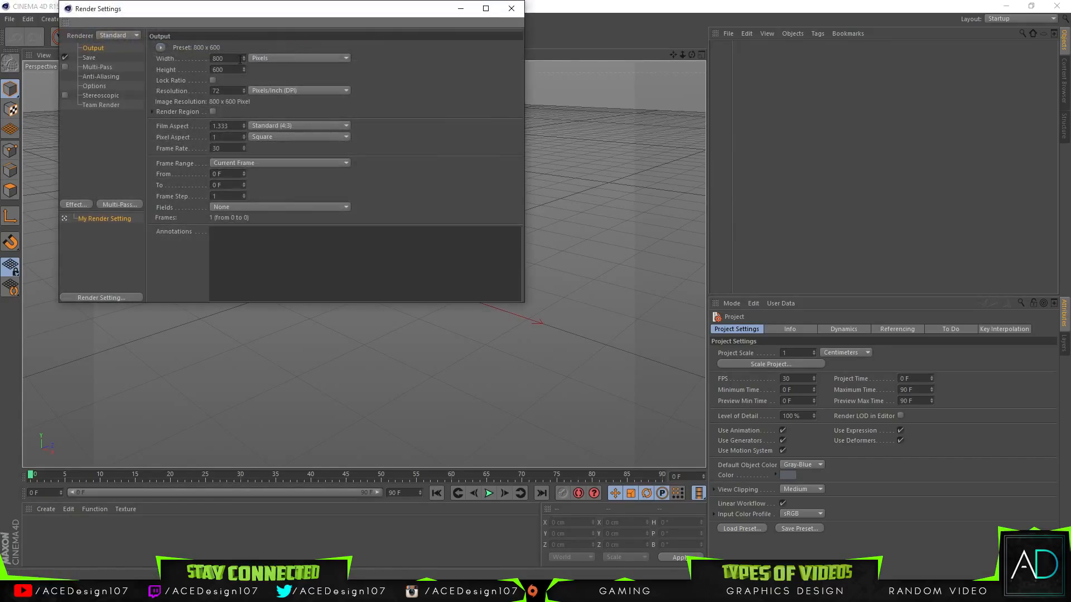
type("1920")
key("Tab")
type("1080")
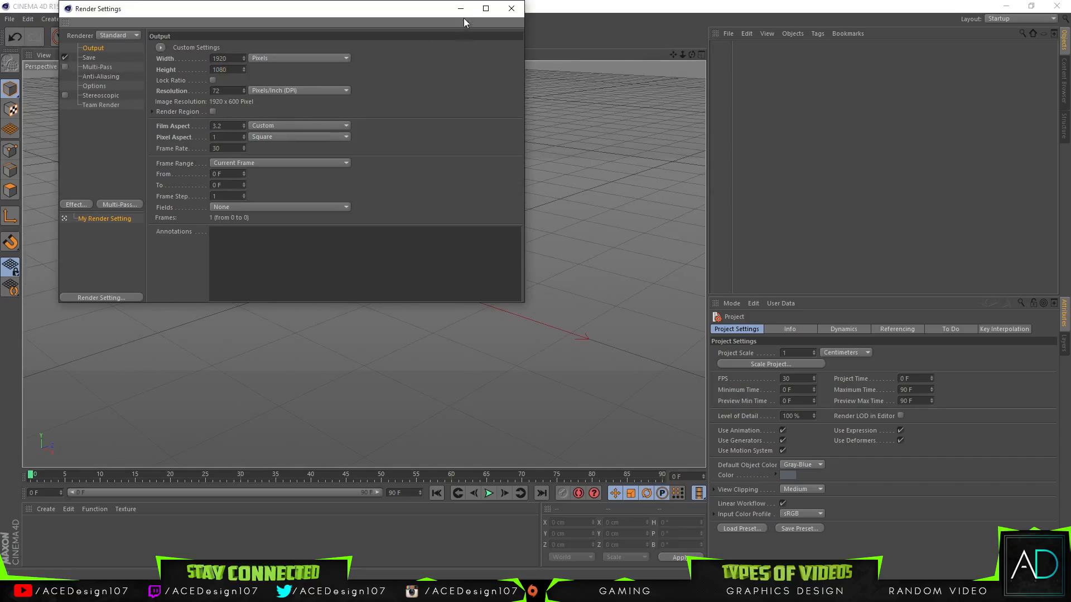
left_click(511, 9)
Step: Merge PNG Final logo.ai from the 3D Intro Tutorial folder into the scene, importing with Connect Splines at scale 1
left_click(9, 19)
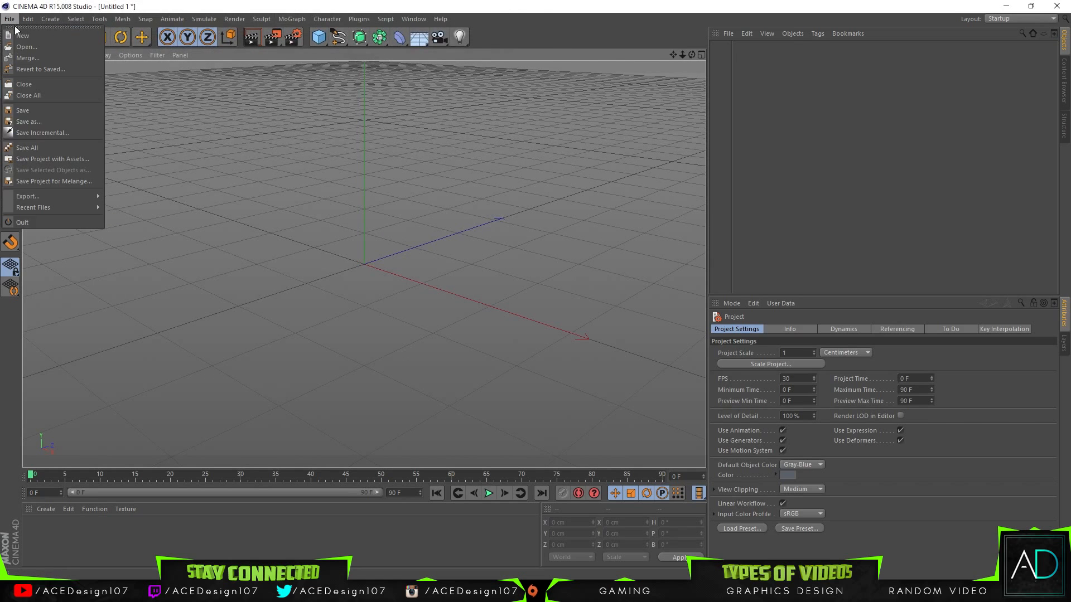
left_click(33, 59)
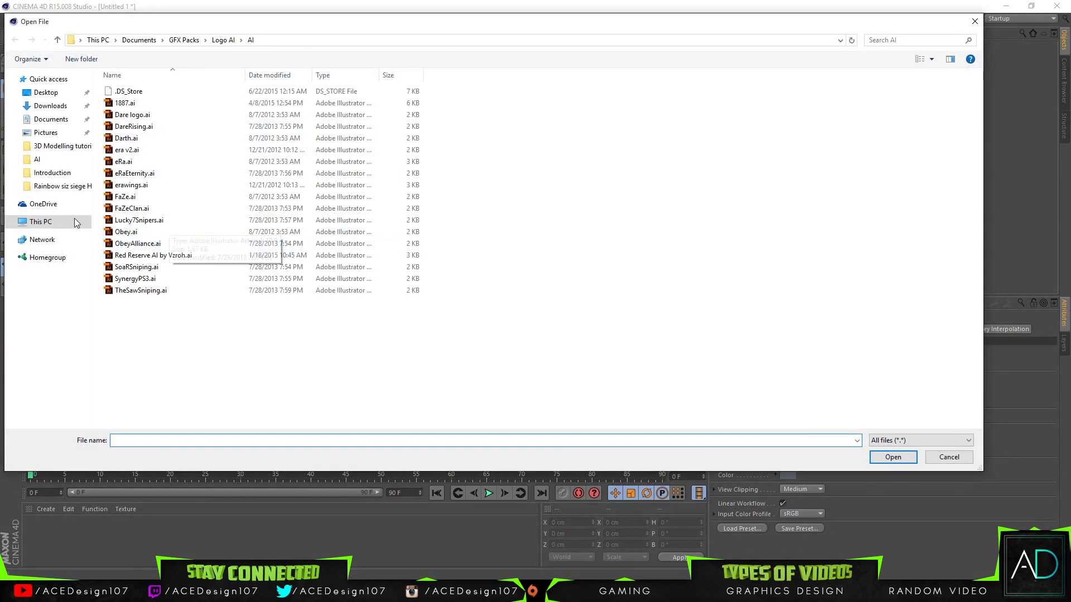
left_click(41, 221)
double_click(312, 149)
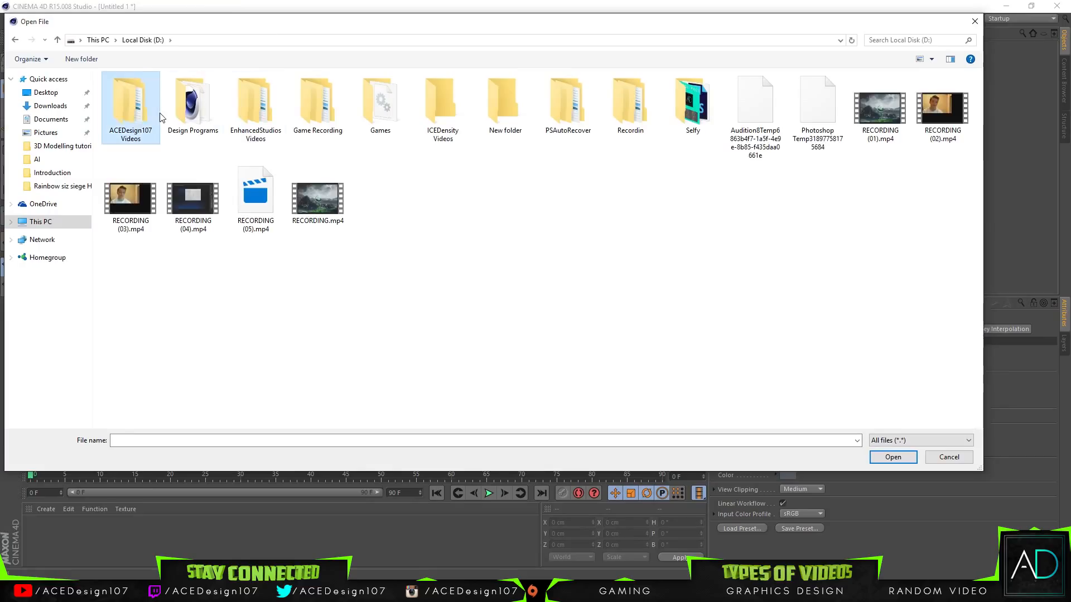
double_click(130, 106)
double_click(121, 91)
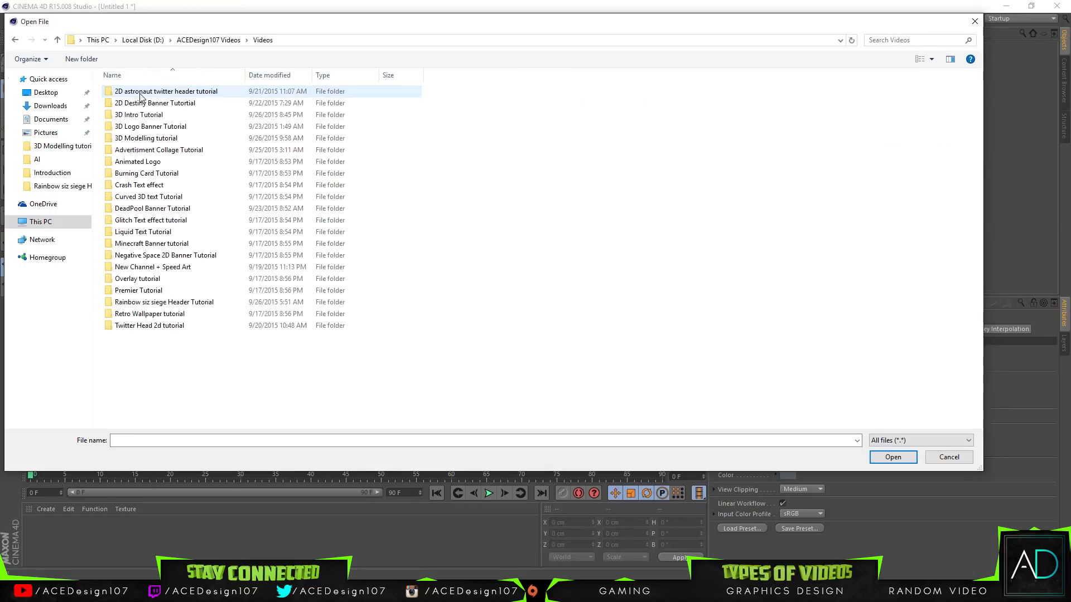
left_click(139, 127)
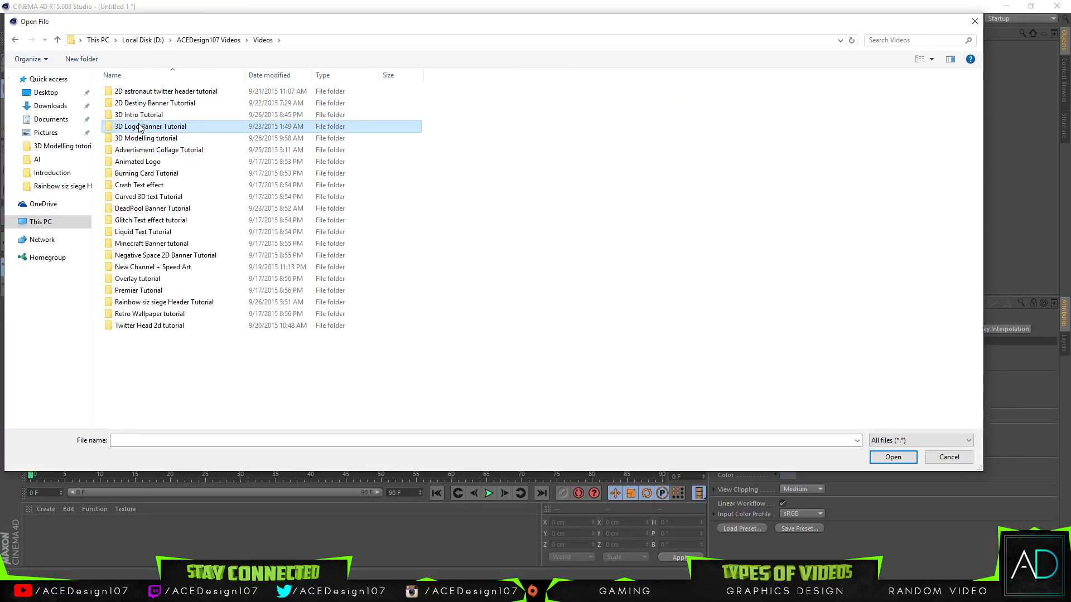
double_click(140, 115)
left_click(143, 92)
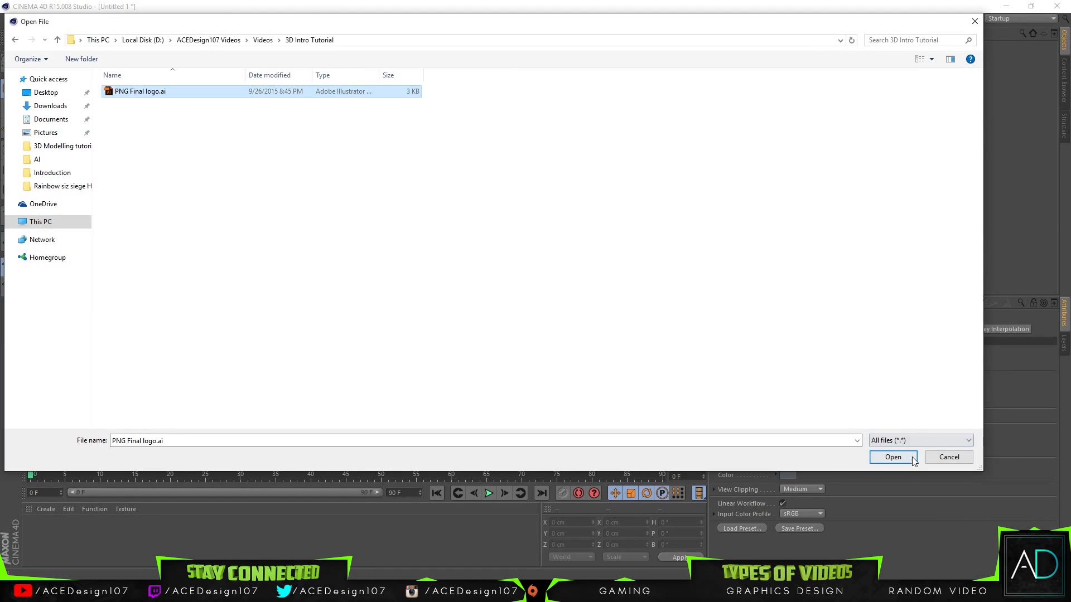
left_click(893, 457)
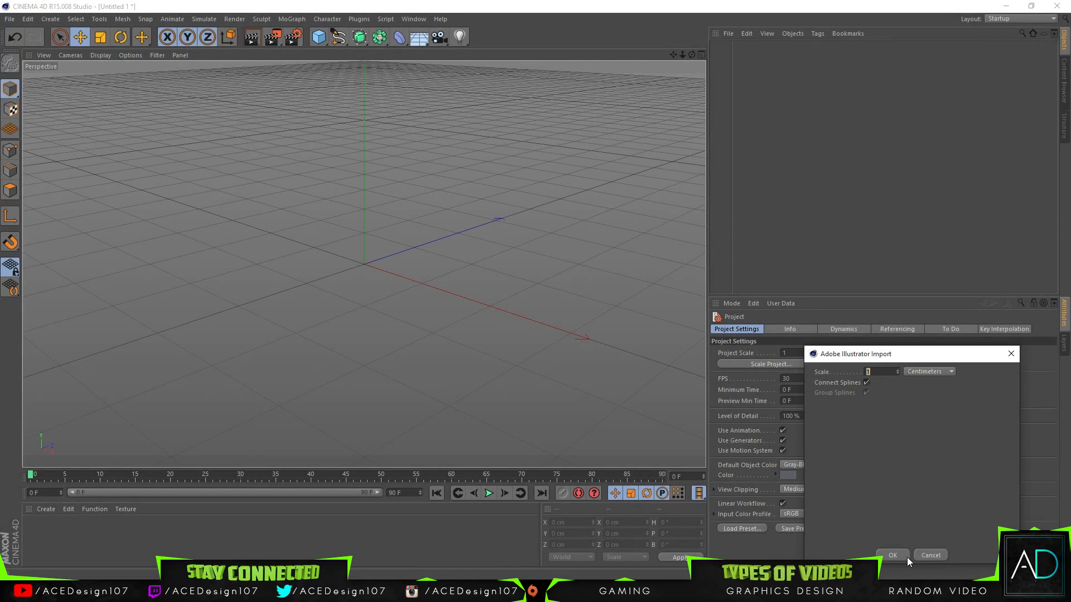
left_click(888, 555)
Step: Examine the imported logo in the viewport and check which letter shape each of Path 1, Path 2 and Path 3 represents
mouse_move(682, 55)
left_mouse_down()
mouse_move(634, 55)
mouse_move(679, 55)
mouse_move(650, 55)
mouse_move(664, 58)
left_mouse_up()
left_click_drag(364, 264, 363, 261)
left_click_drag(691, 54, 364, 263)
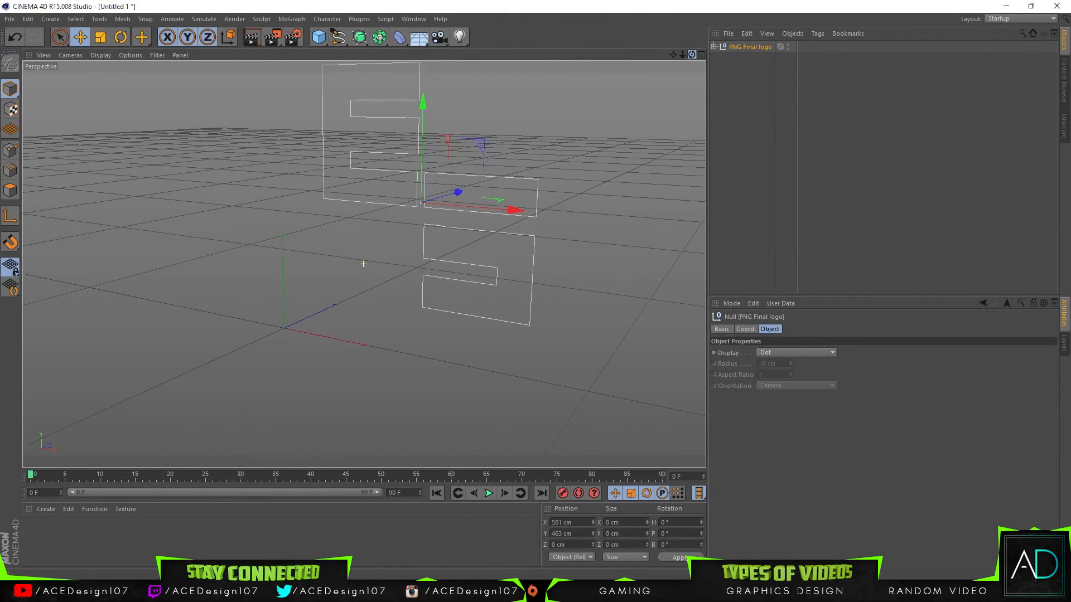
left_click(714, 46)
left_click(742, 58)
left_click(742, 69)
left_click(742, 80)
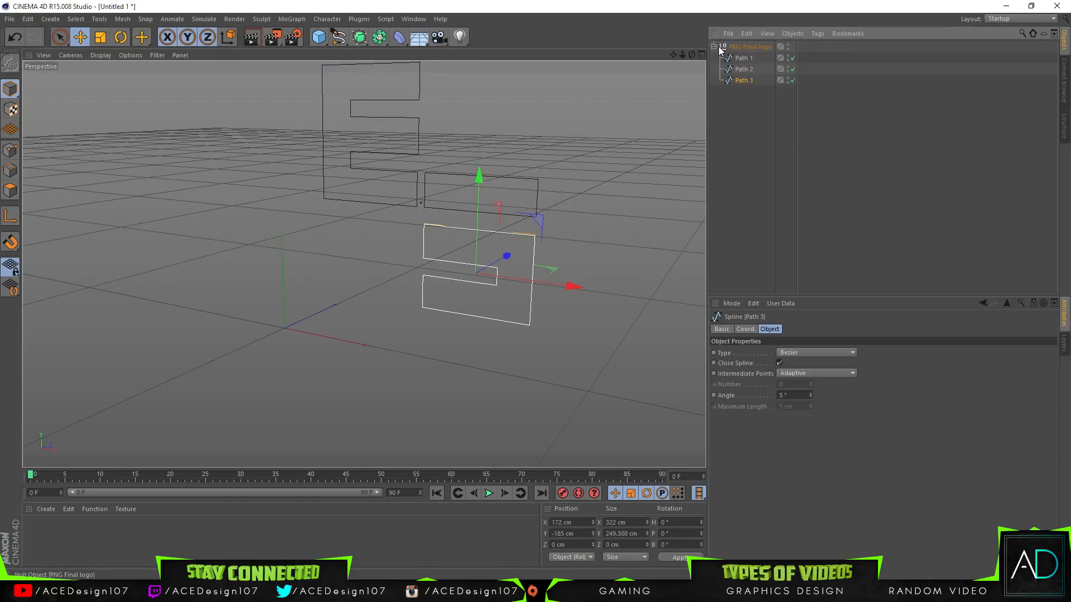
left_click(719, 46)
left_click(745, 68)
left_click(736, 81)
left_click(745, 68)
left_click(748, 81)
left_click(740, 73)
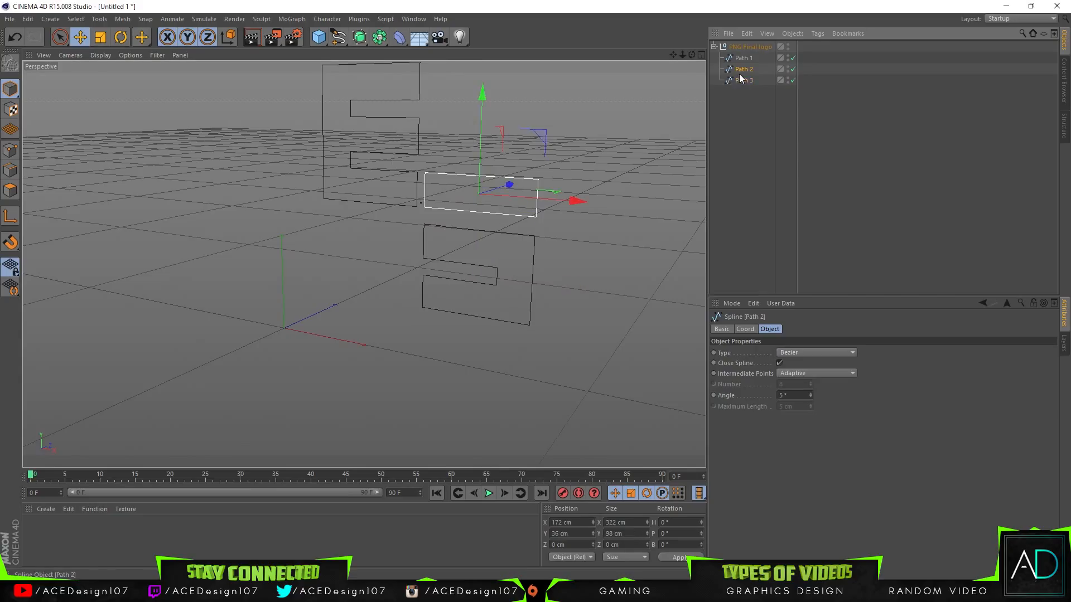
Step: Try to merge Path 2 and Path 3 into one spline with Connect Objects + Delete
left_click(745, 80, "ctrl")
right_click(744, 81)
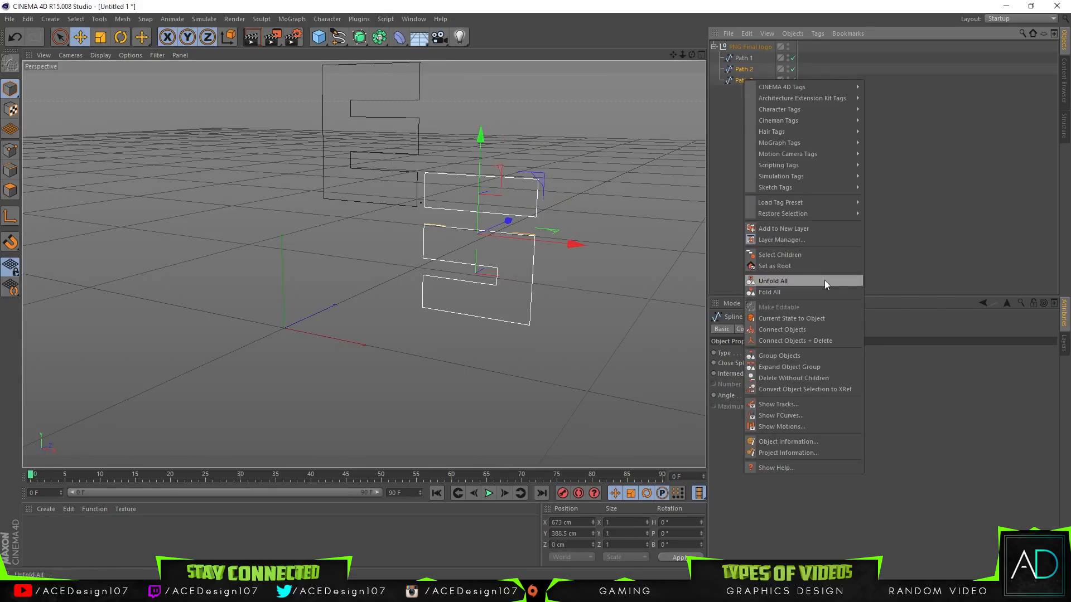
left_click(811, 341)
key("ctrl+z")
left_click(775, 152)
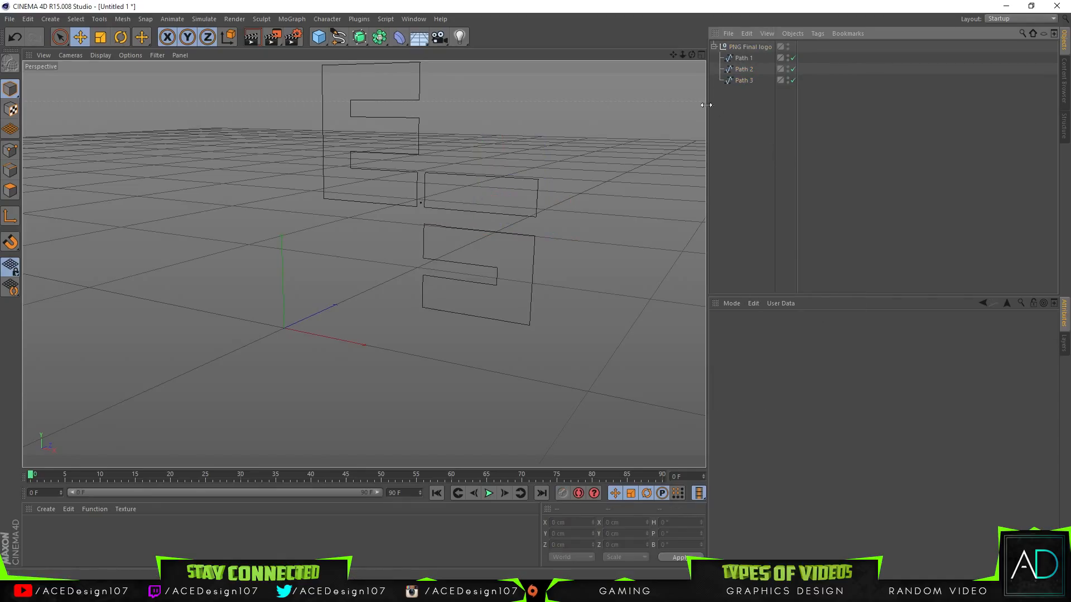
Step: Centre the PNG Final logo null at the world origin by setting its X, Y and Z positions to 0 cm
left_click_drag(692, 56, 642, 70)
left_click_drag(363, 263, 363, 264)
left_click(477, 164)
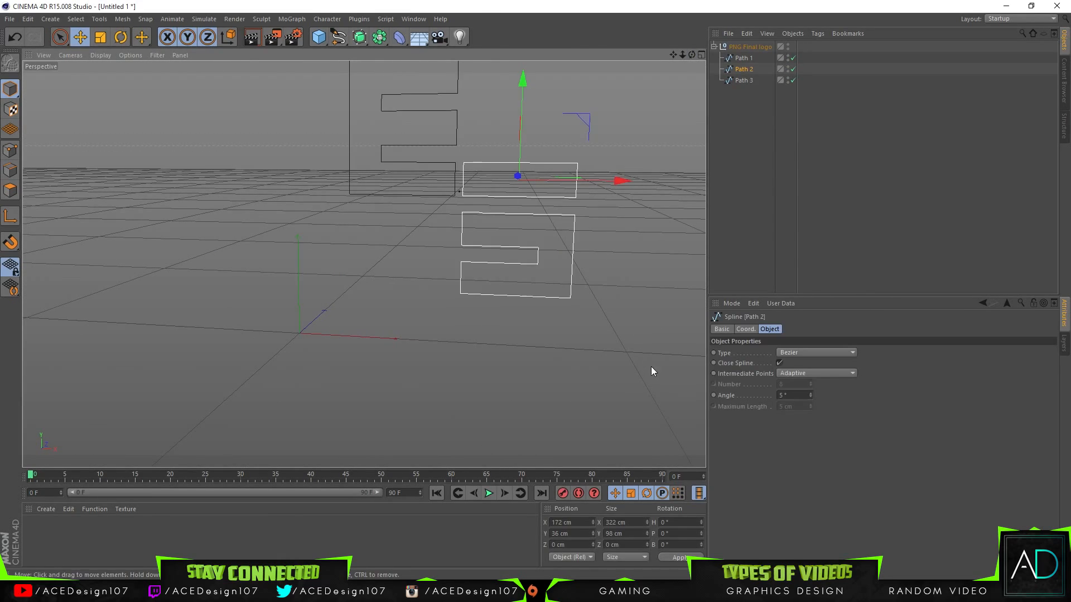
left_click(753, 48)
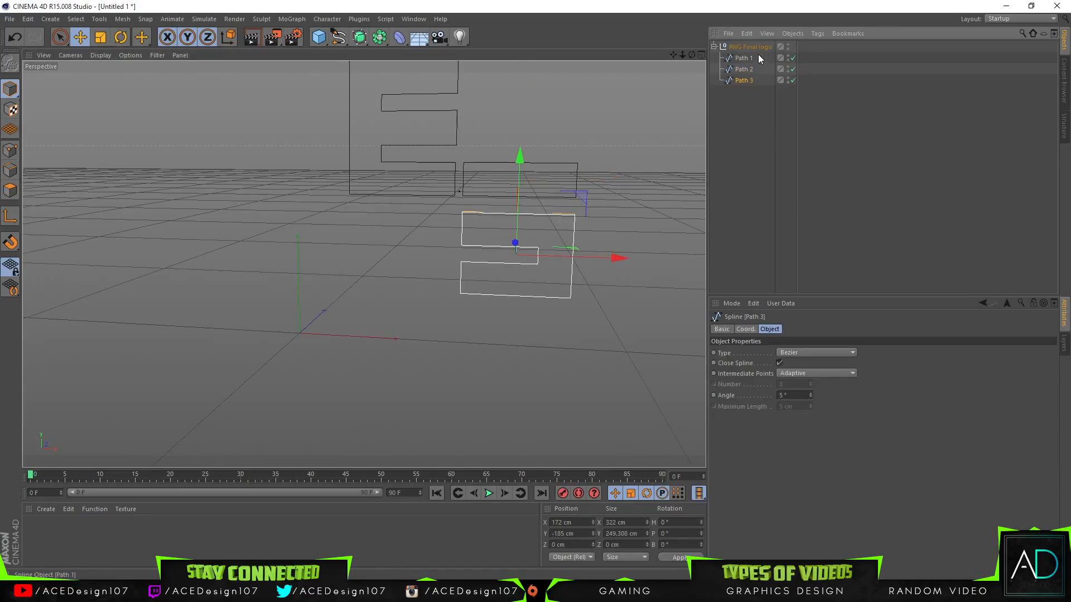
left_click(730, 164)
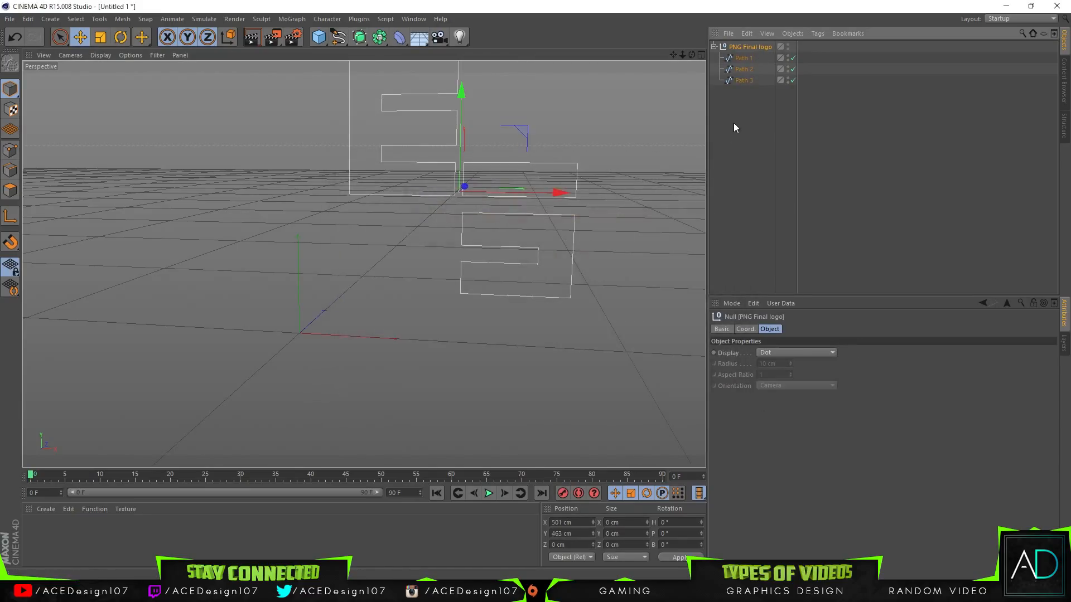
double_click(569, 522)
type("0")
key("Return")
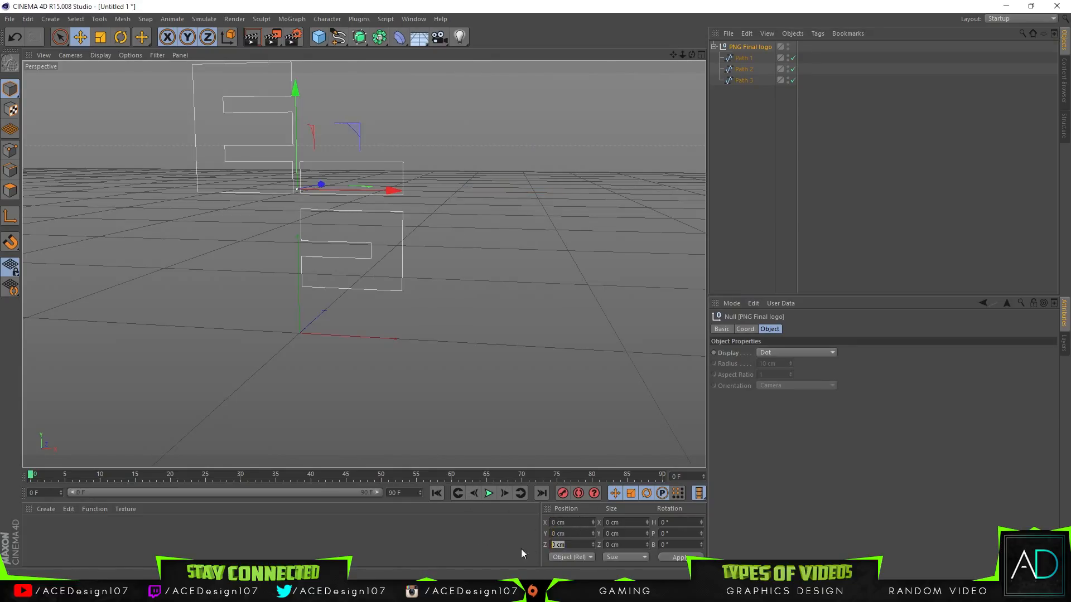
left_click(679, 558)
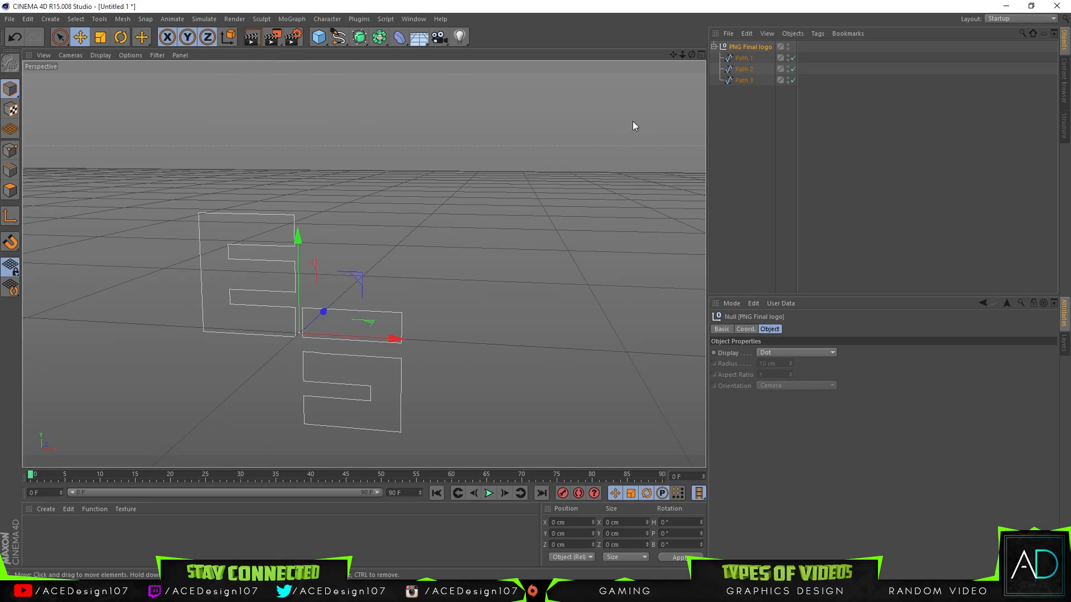
Step: Add an Extrude object as the parent of Path 2, inside the PNG Final logo null
left_click_drag(691, 55, 652, 95)
left_click(744, 69)
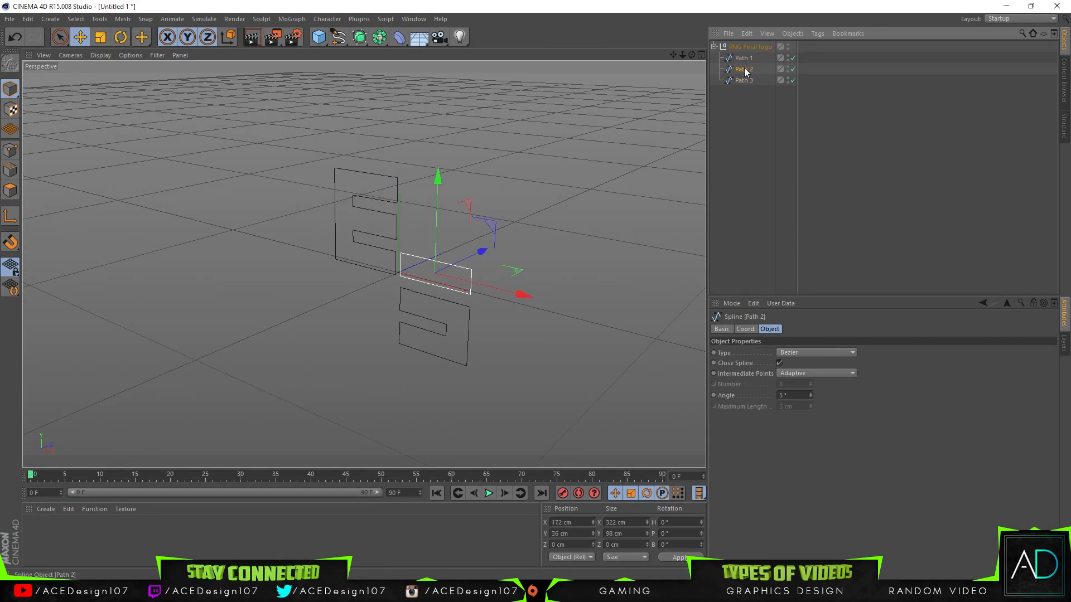
left_click_drag(359, 37, 489, 52)
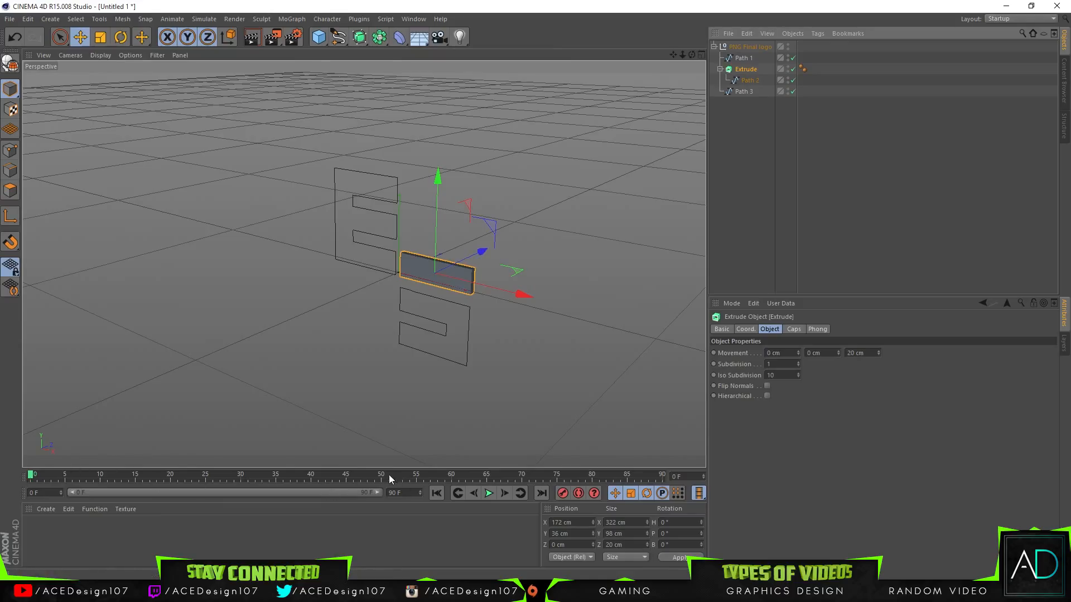
Step: Record a keyframe for the extruded bar at frame 60, and try moving it far back along Z at frame 0
left_click_drag(442, 477, 451, 477)
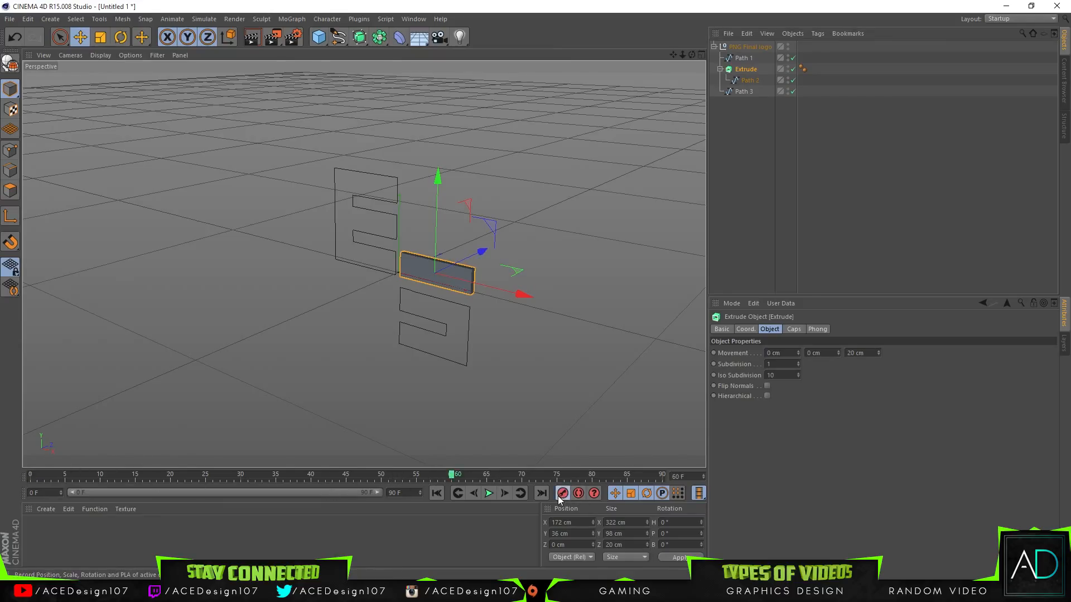
left_click_drag(96, 491, 15, 492)
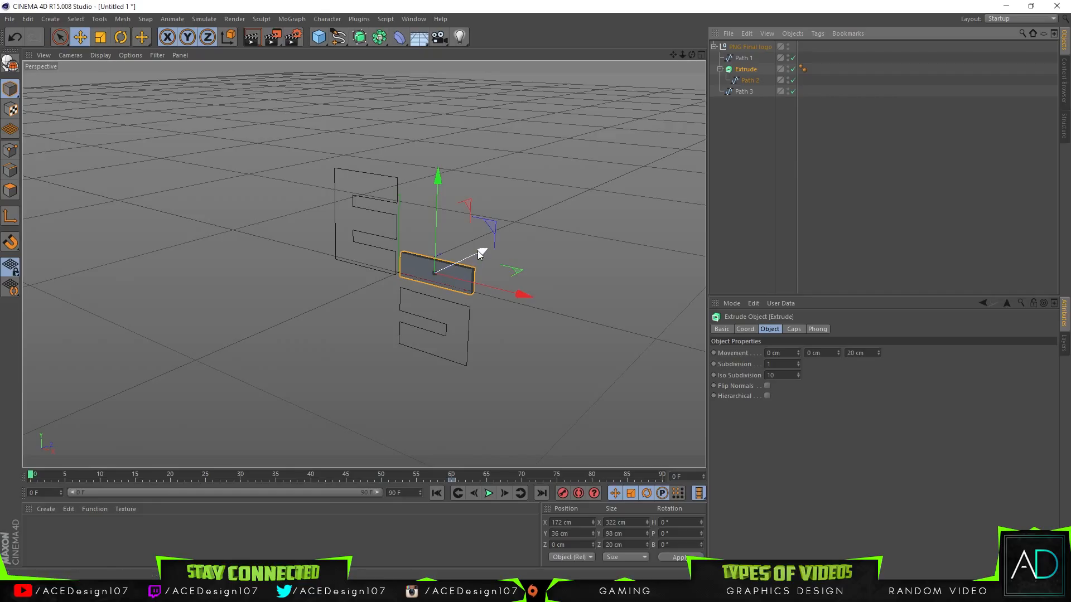
left_click_drag(485, 246, 659, 208)
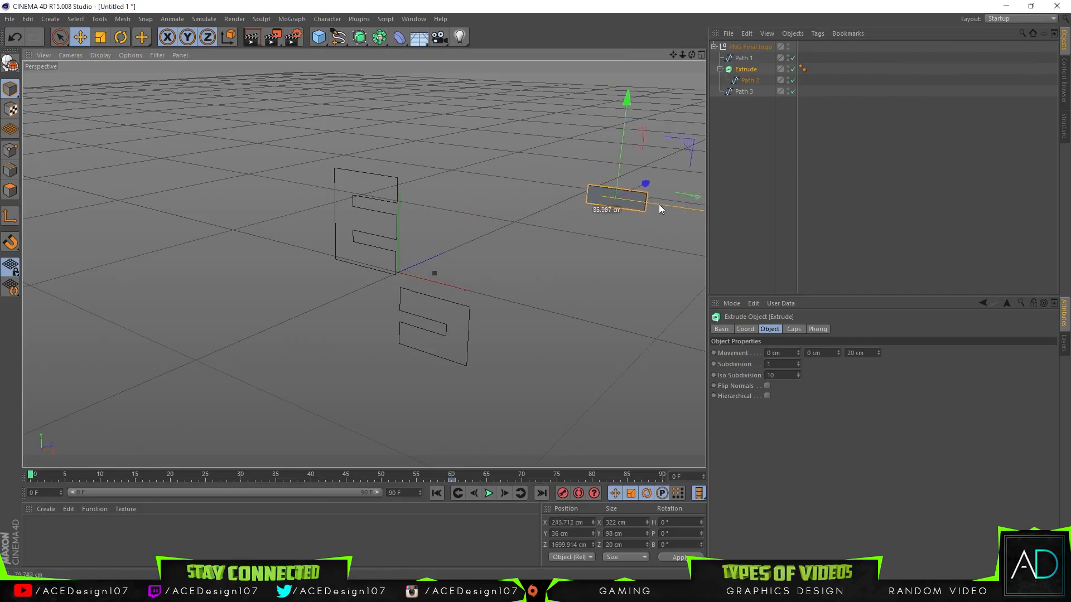
left_click(453, 475)
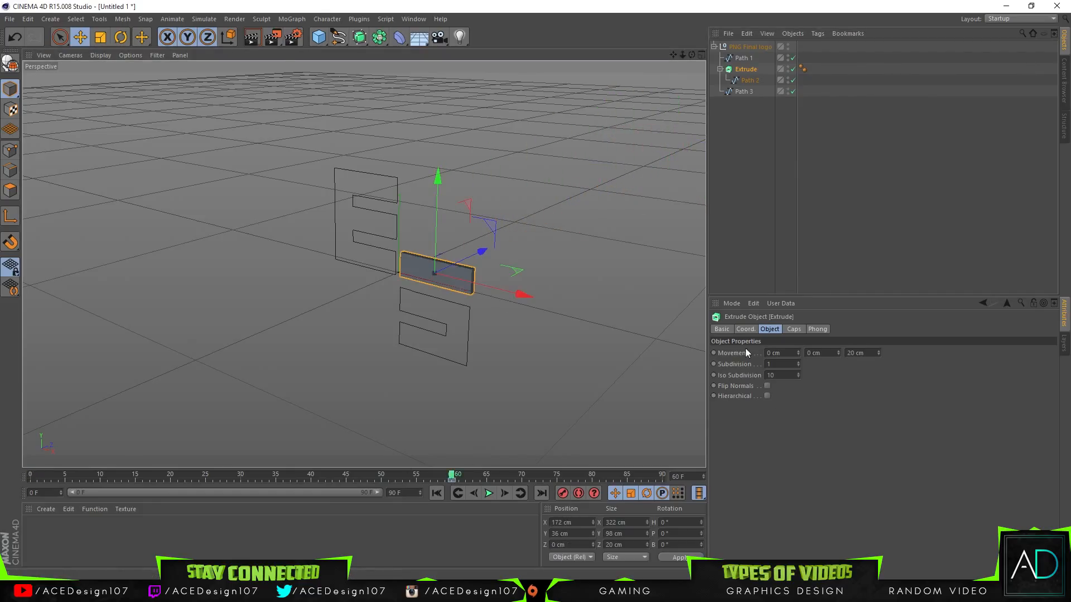
Step: Keyframe the Extrude's Movement at frames 60 and 0, pushing the bar back to about Z 2228 cm at frame 0
left_click(718, 353)
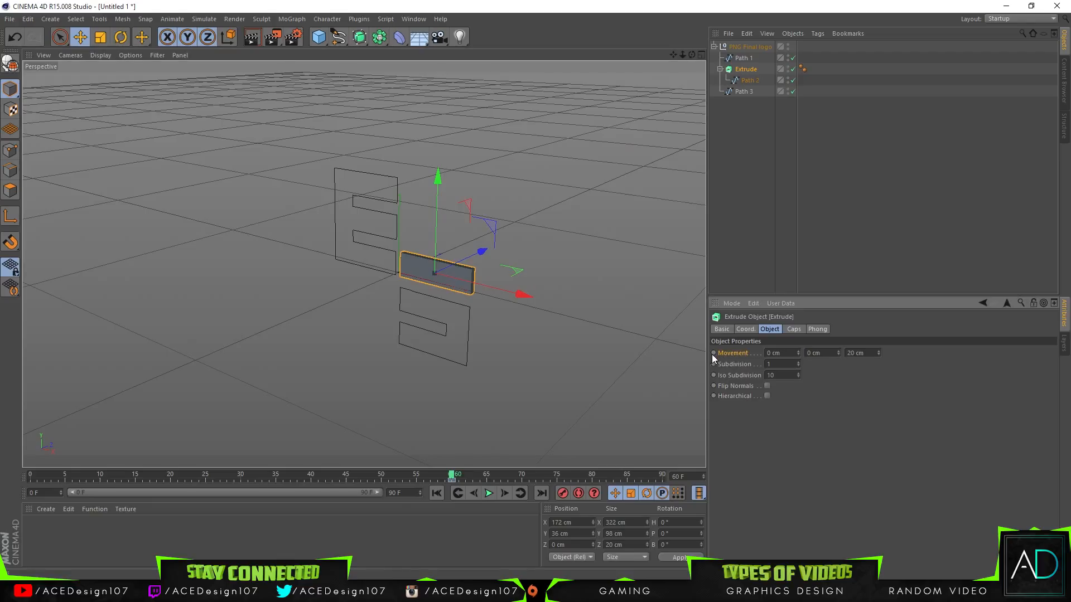
left_click(713, 353)
left_click_drag(451, 475, 378, 476)
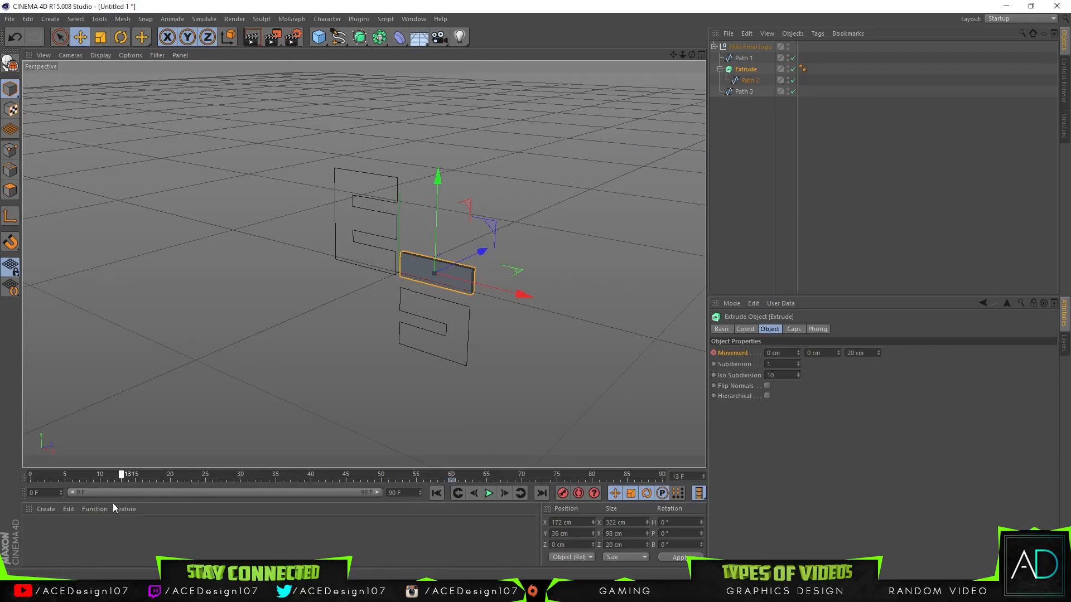
left_click_drag(488, 244, 668, 172)
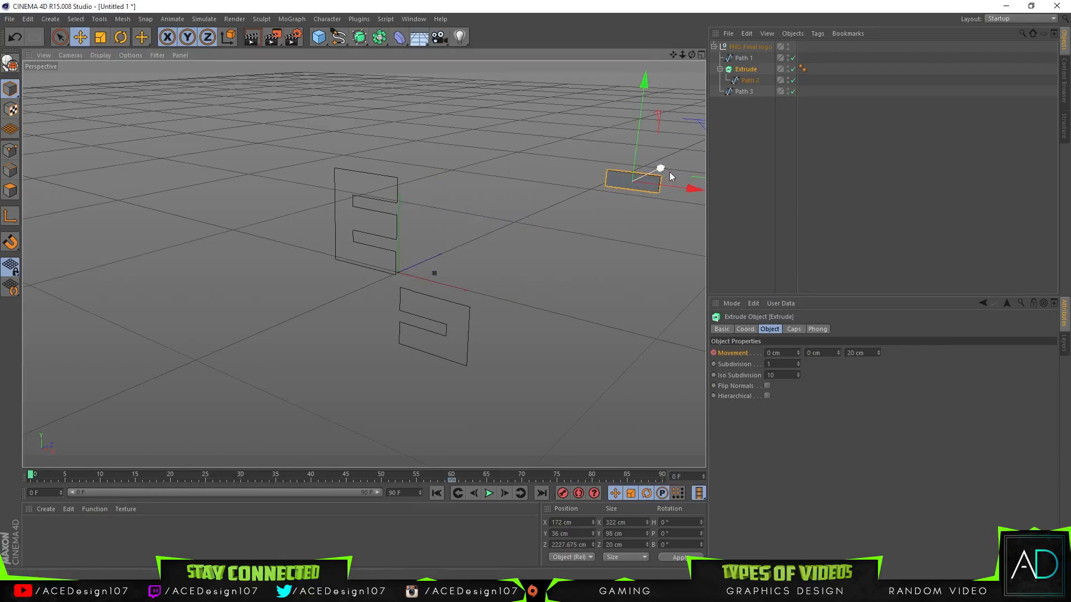
left_click(679, 185)
left_click(658, 188)
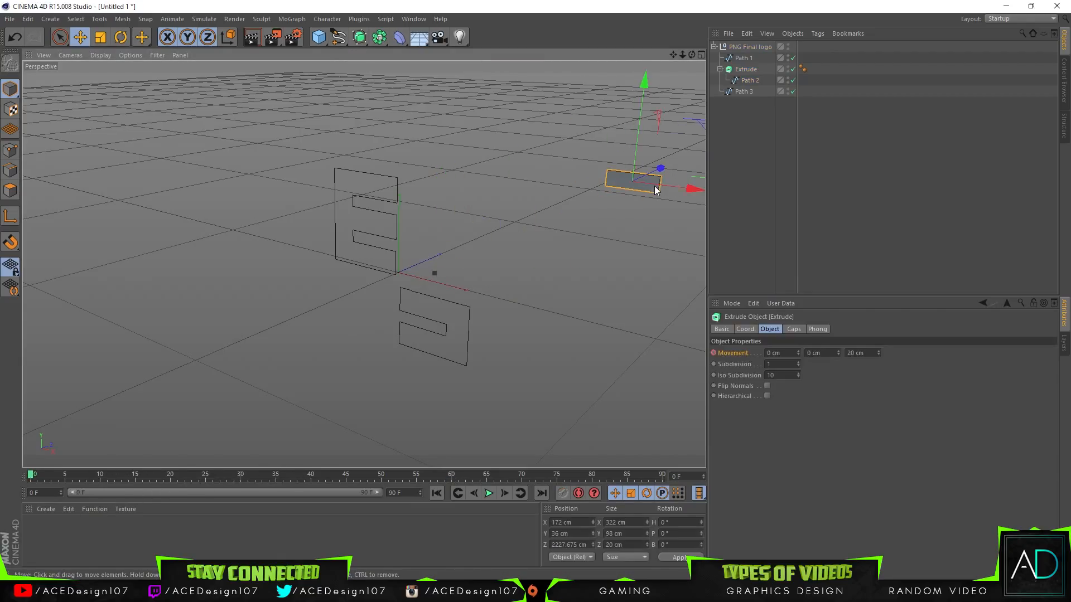
left_click(714, 353)
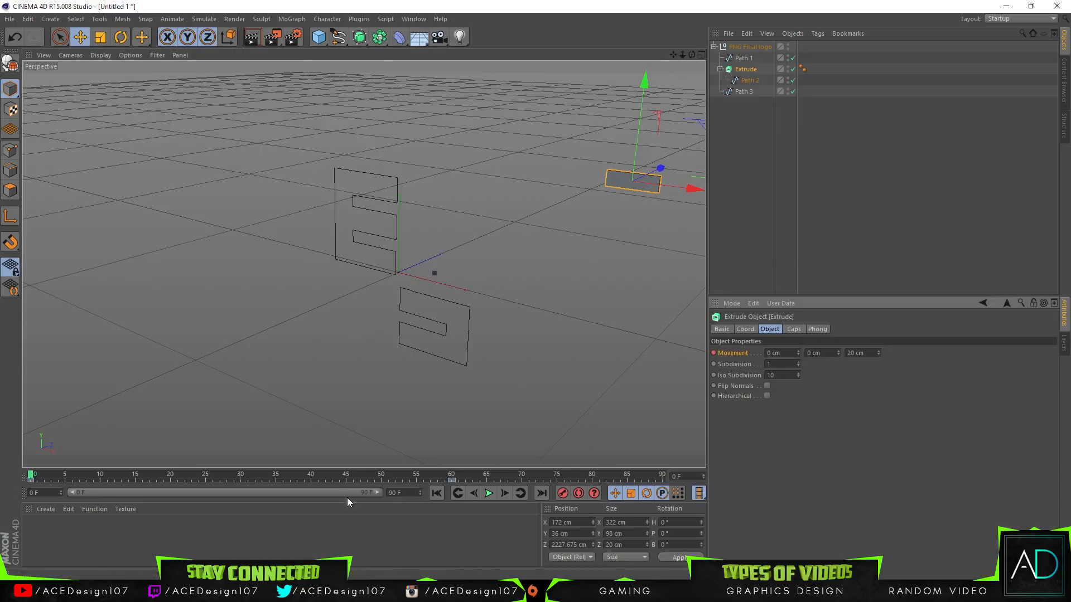
Step: Play back and scrub through the animation to check the bar's motion
left_click(486, 494)
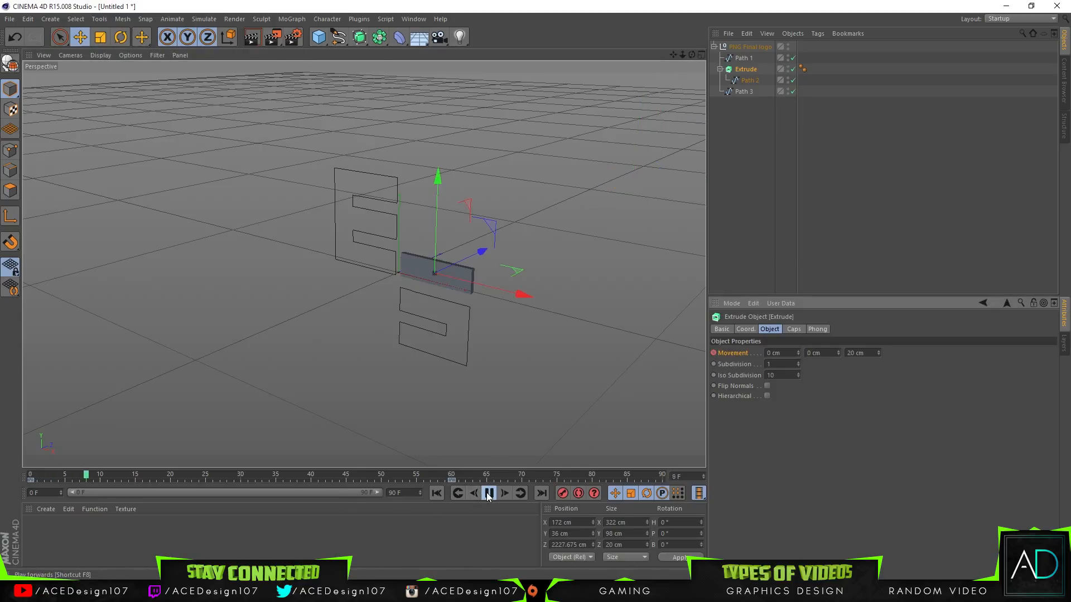
left_click(274, 476)
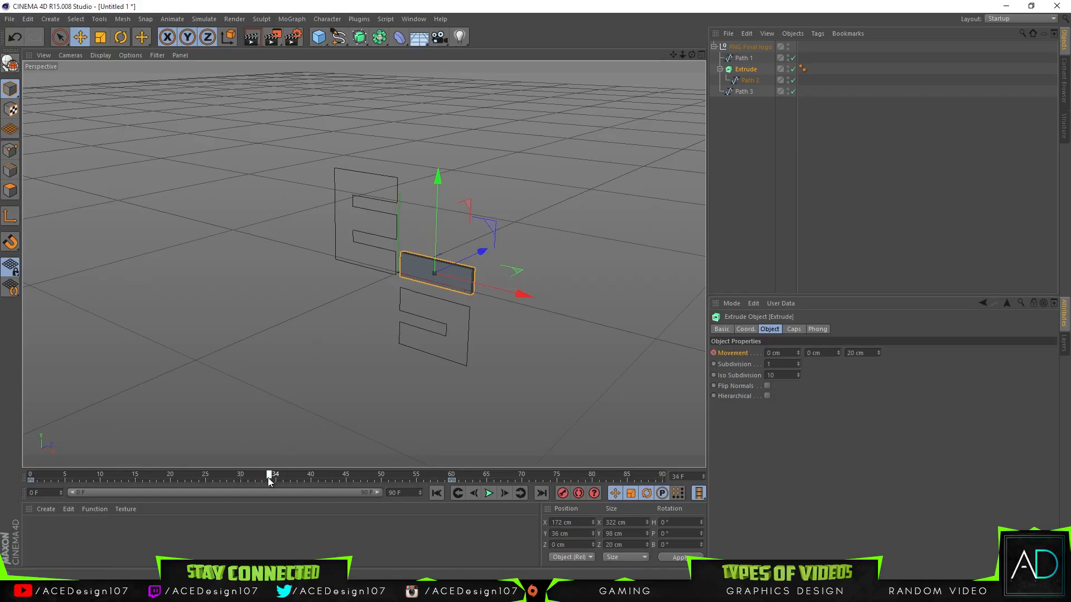
left_click_drag(91, 480, 381, 474)
Step: Delete the Extrude's keyframes at frame 60 and frame 0
left_click(453, 480)
key("Delete")
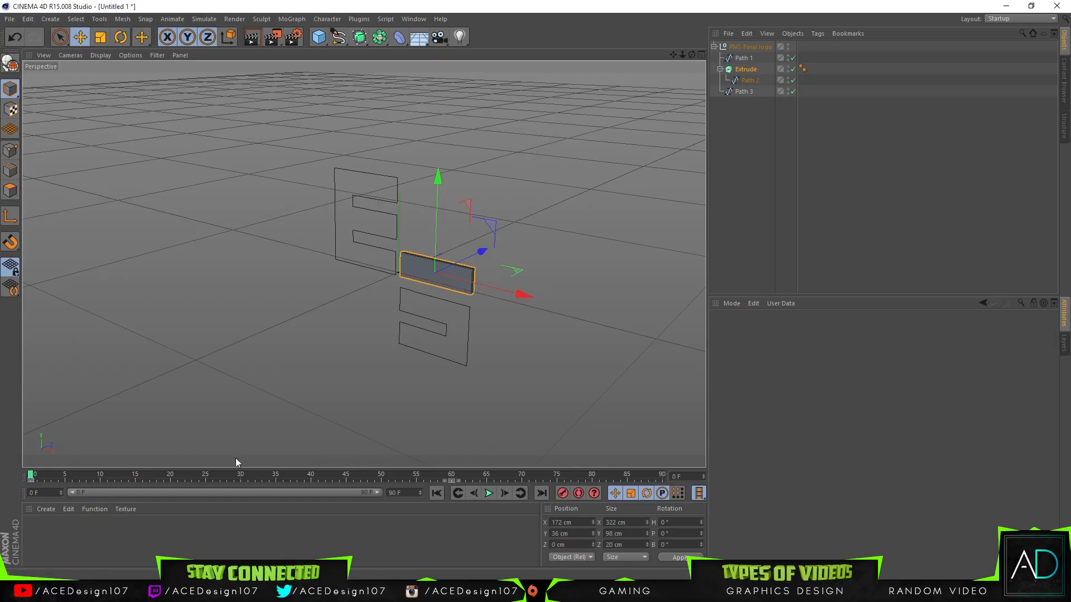
left_click(30, 480)
key("Delete")
left_click_drag(32, 476, 53, 455)
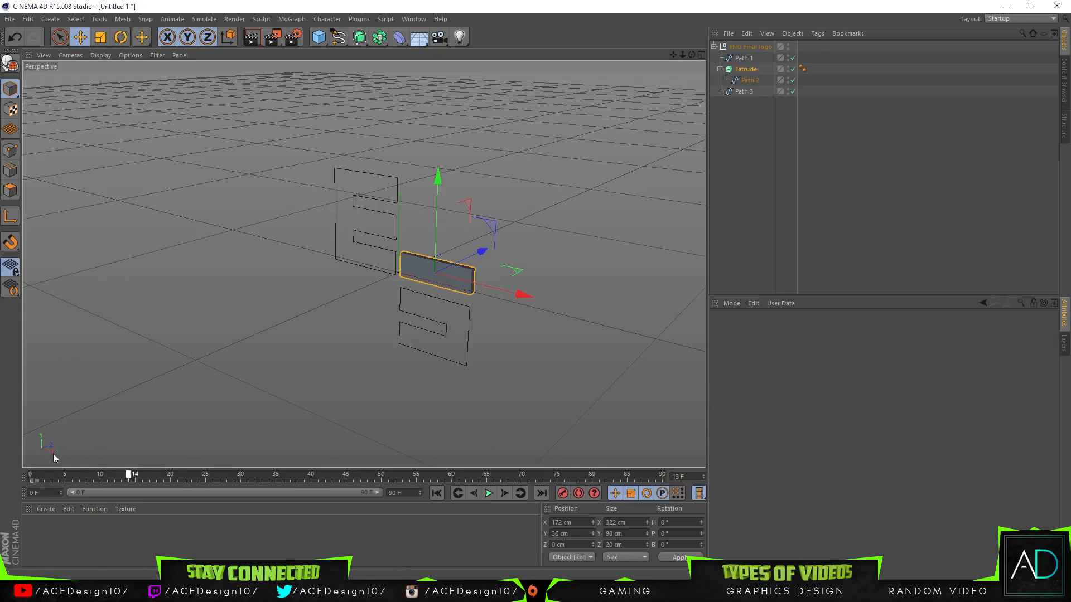
Step: Take Path 2 out of the Extrude and delete the empty Extrude object
left_click(756, 71)
right_click(755, 72)
left_click(734, 120)
left_click_drag(745, 80, 748, 98)
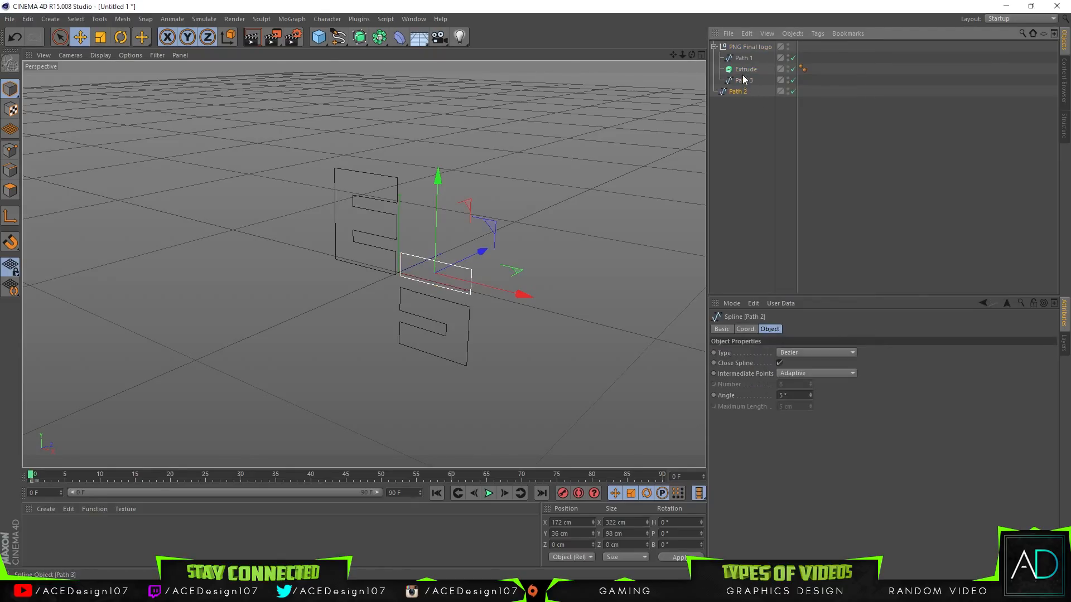
key("Delete")
key("ctrl+z")
left_click(746, 72)
right_click(746, 71)
left_click(742, 70)
key("Delete")
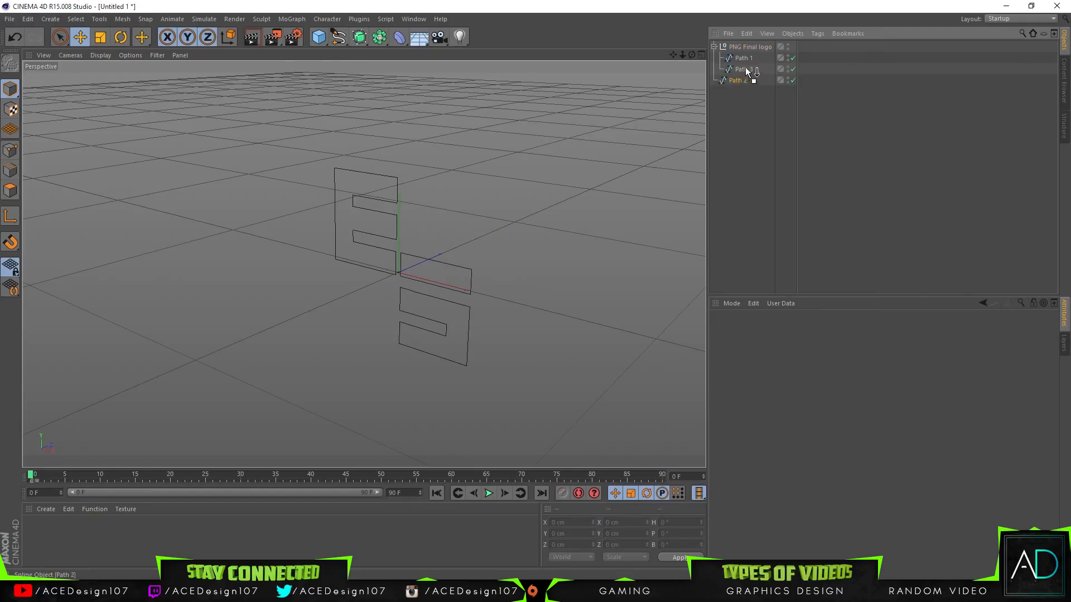
Step: Place Path 2 back inside the PNG Final logo null, between Path 1 and Path 3
left_click_drag(745, 70, 748, 67)
left_click(746, 79)
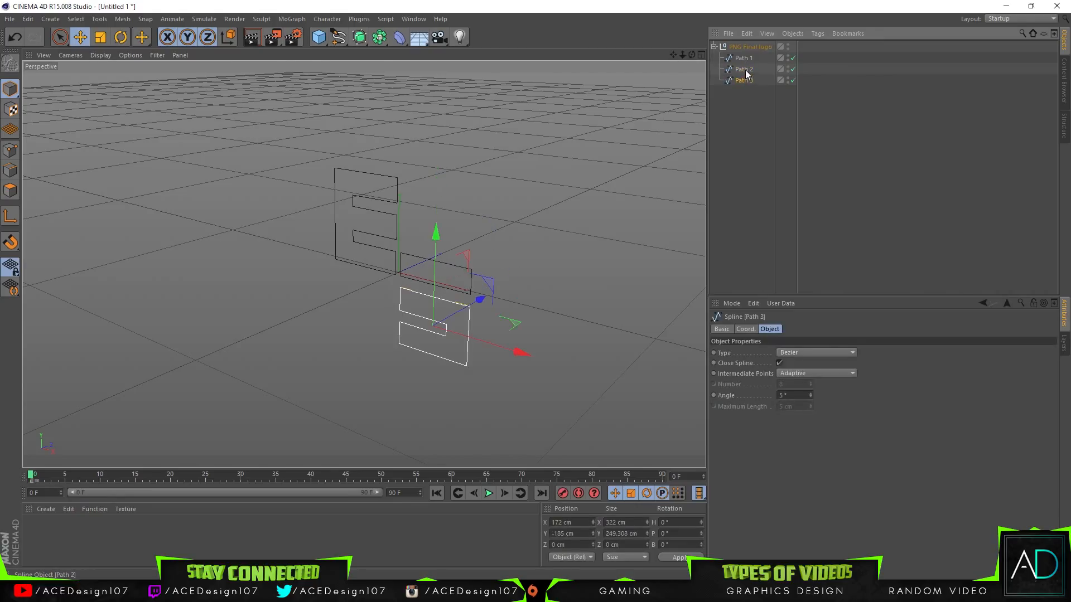
left_click(746, 61, "shift")
left_click(754, 116)
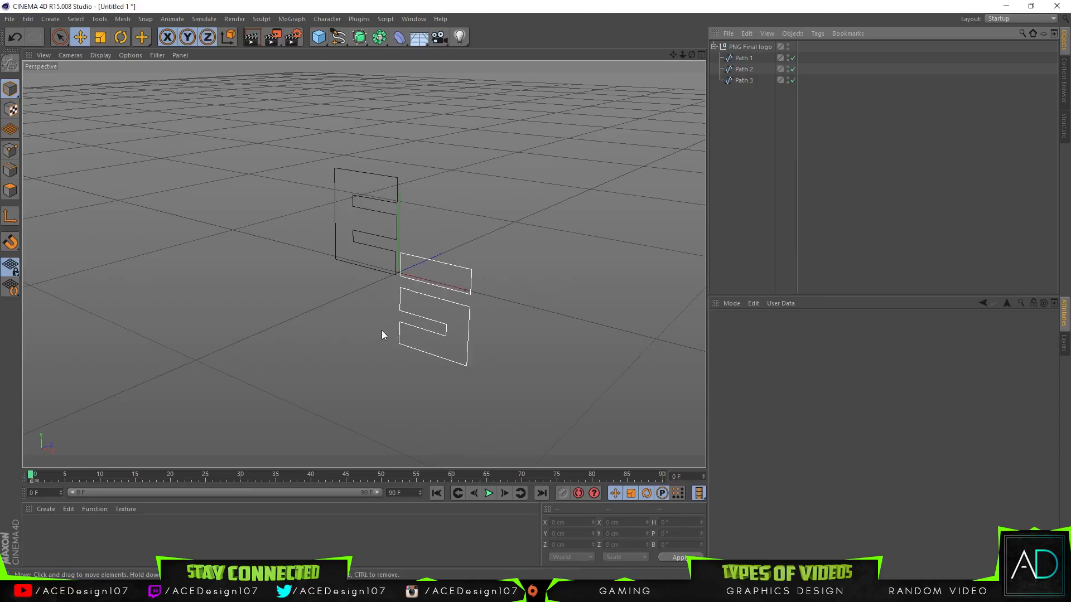
Step: Move Path 1, Path 2 and Path 3 out of the PNG Final logo null and delete the empty null
left_click(749, 58)
left_click(744, 82, "shift")
left_click_drag(744, 82, 746, 44)
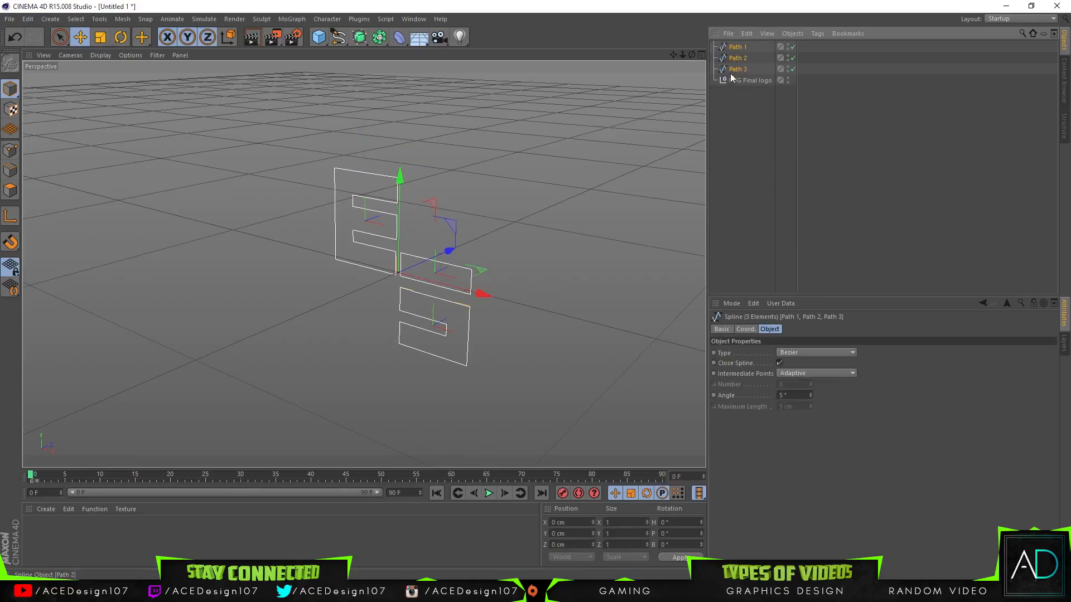
left_click(735, 81)
key("Delete")
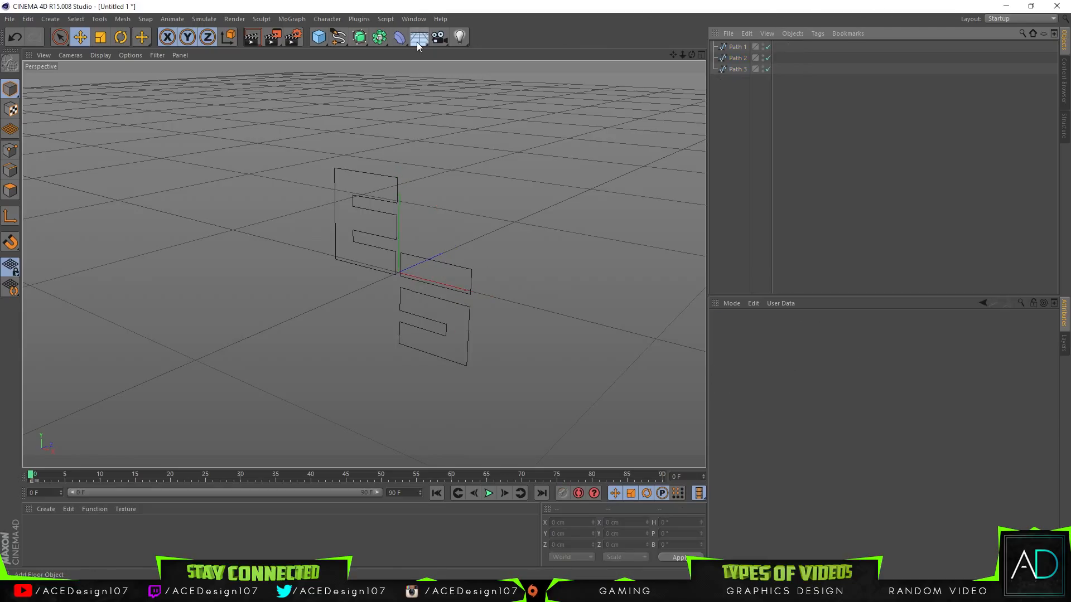
Step: Add an Extrude object and nest Path 1 in it to give the letter E depth
left_click(734, 69)
left_click(738, 46, "shift")
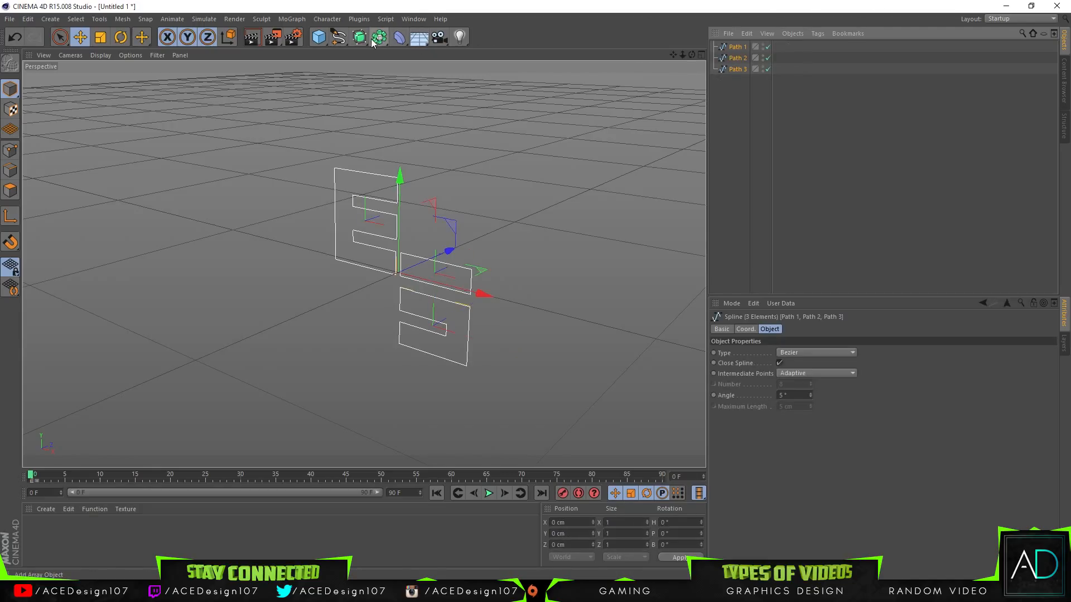
left_click_drag(374, 37, 497, 52)
left_click(741, 58)
mouse_move(734, 58)
left_mouse_down()
mouse_move(735, 43)
mouse_move(737, 51)
left_mouse_up()
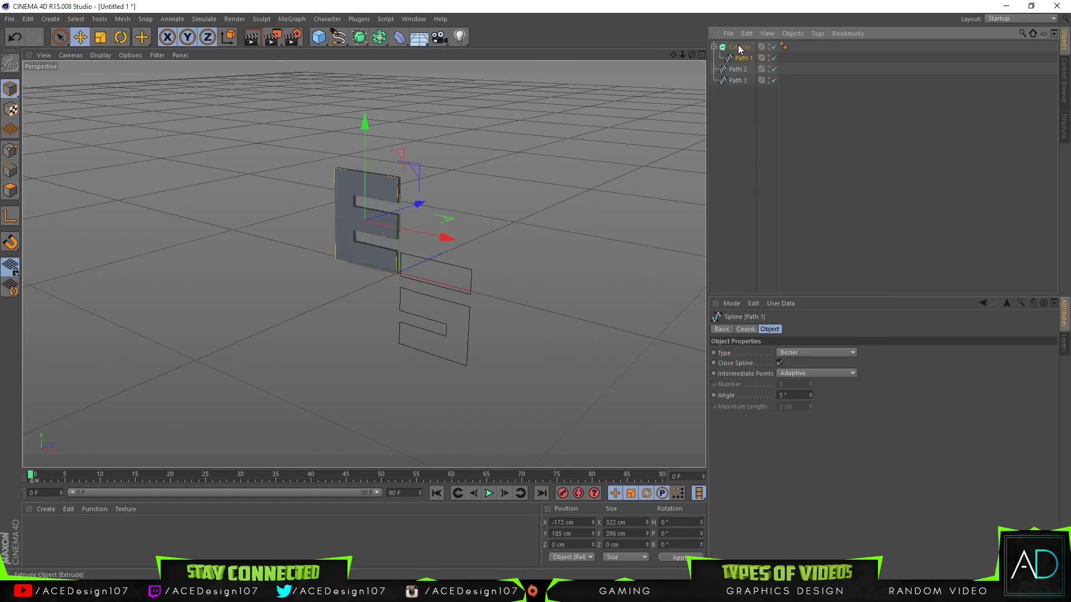
Step: Add two more Extrude objects and rearrange the hierarchy so Path 2 and Path 3 each sit inside their own Extrude
left_click_drag(364, 40, 481, 49, "alt")
left_click_drag(358, 38, 480, 49, "alt")
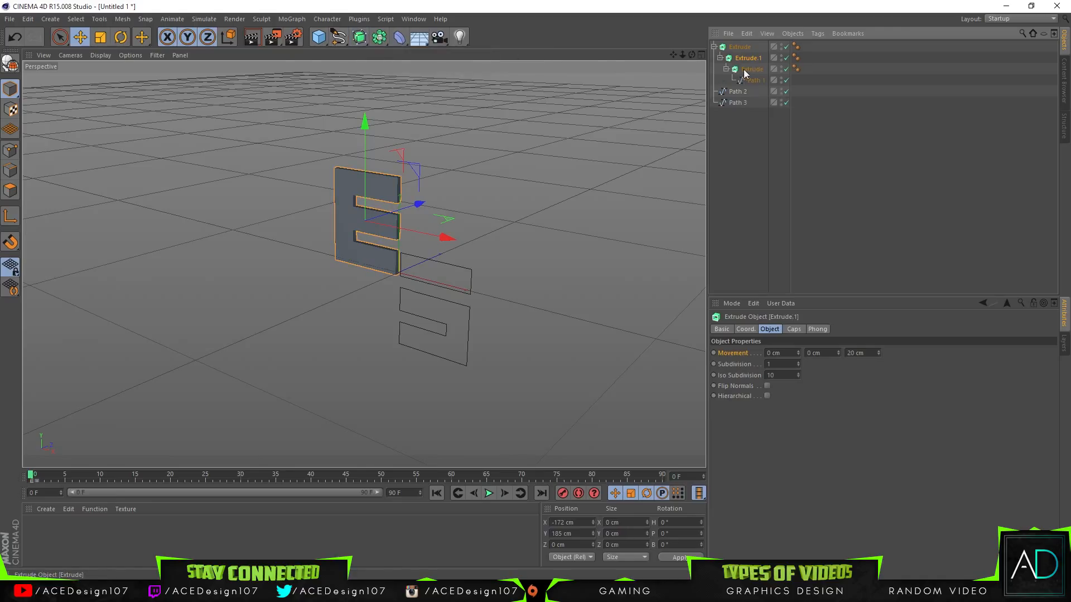
left_click_drag(739, 59, 736, 97)
left_click_drag(738, 49, 747, 69)
left_click(745, 80)
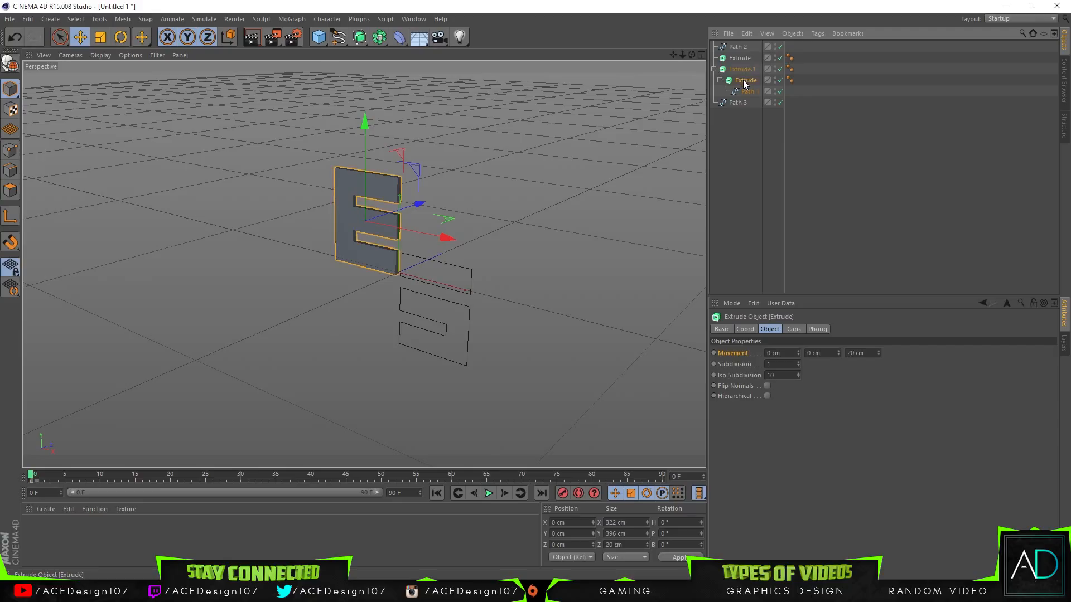
left_click_drag(745, 106, 744, 48)
left_click(739, 92)
left_click_drag(741, 95, 744, 41)
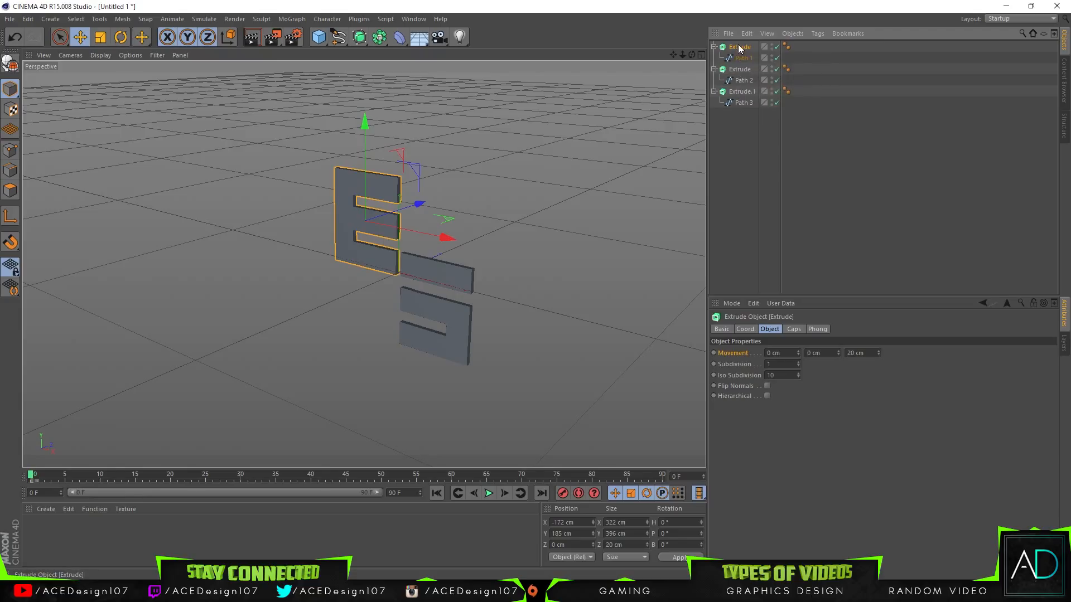
Step: Collapse the three Extrude hierarchies and rename the Extrude holding Path 1 as Letter E
left_click(714, 47)
left_click(714, 58)
left_click(714, 69)
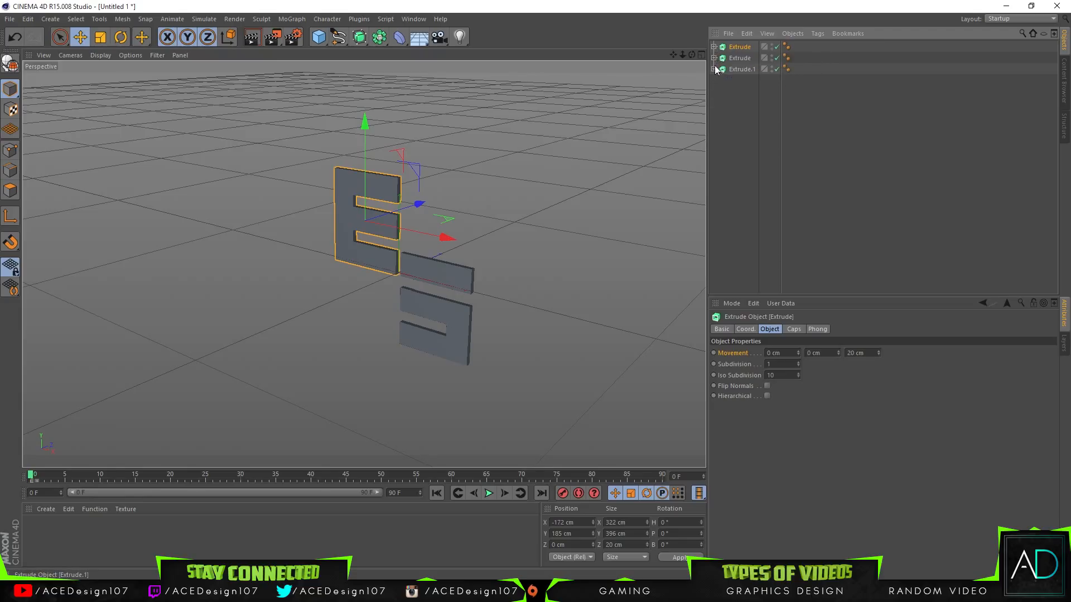
double_click(740, 47)
type("Letter")
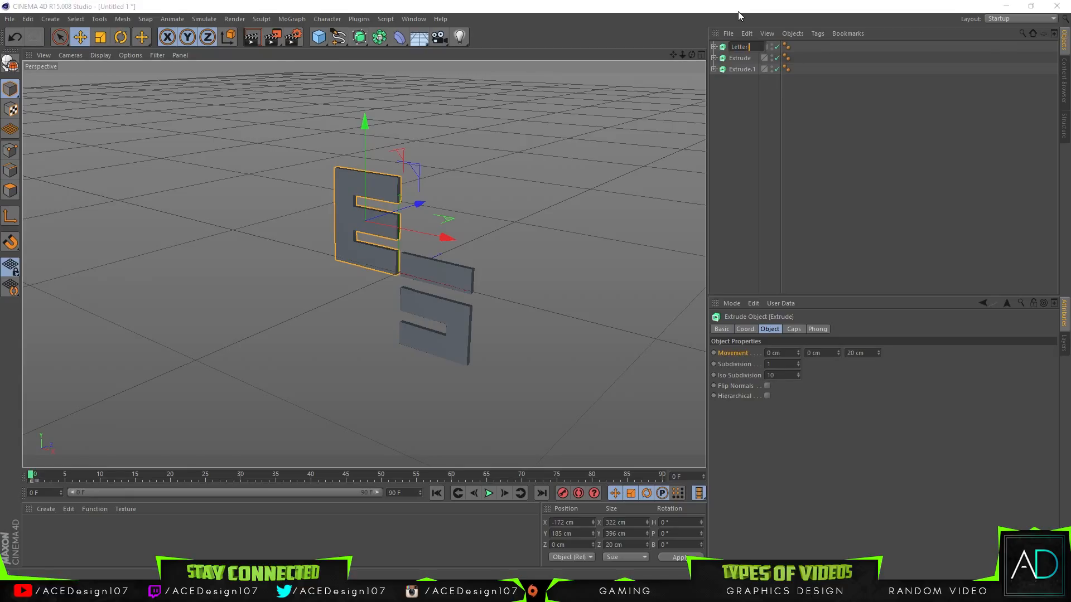
type(" E")
key("Return")
Step: Rename the Extrude holding Path 2 as Top S
double_click(742, 58)
type("Top S")
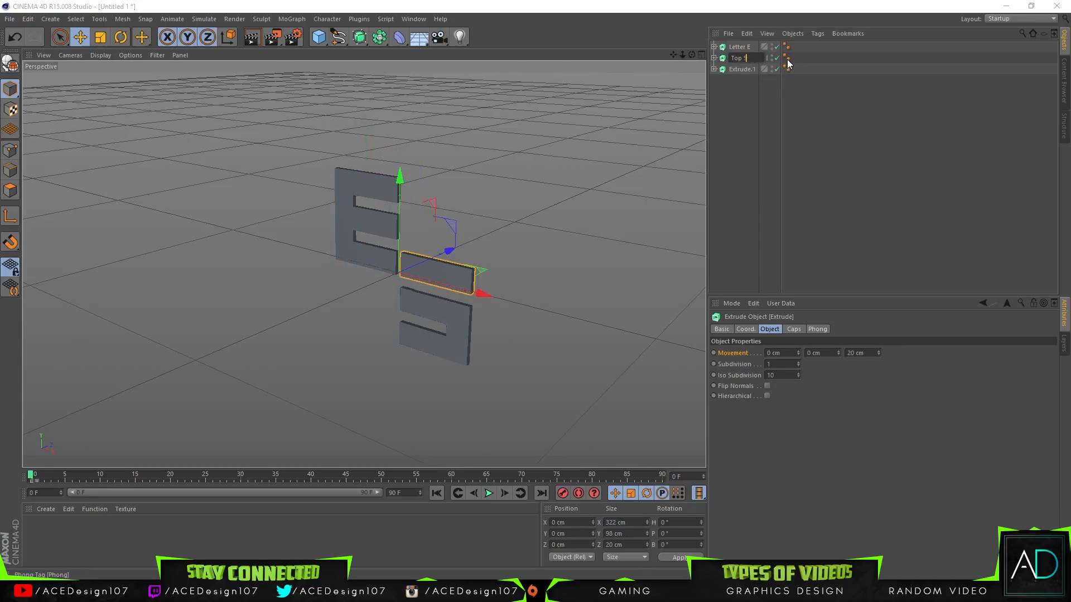
key("Return")
Step: Rename the Extrude holding Path 3 as Bot S
double_click(743, 69)
type("S")
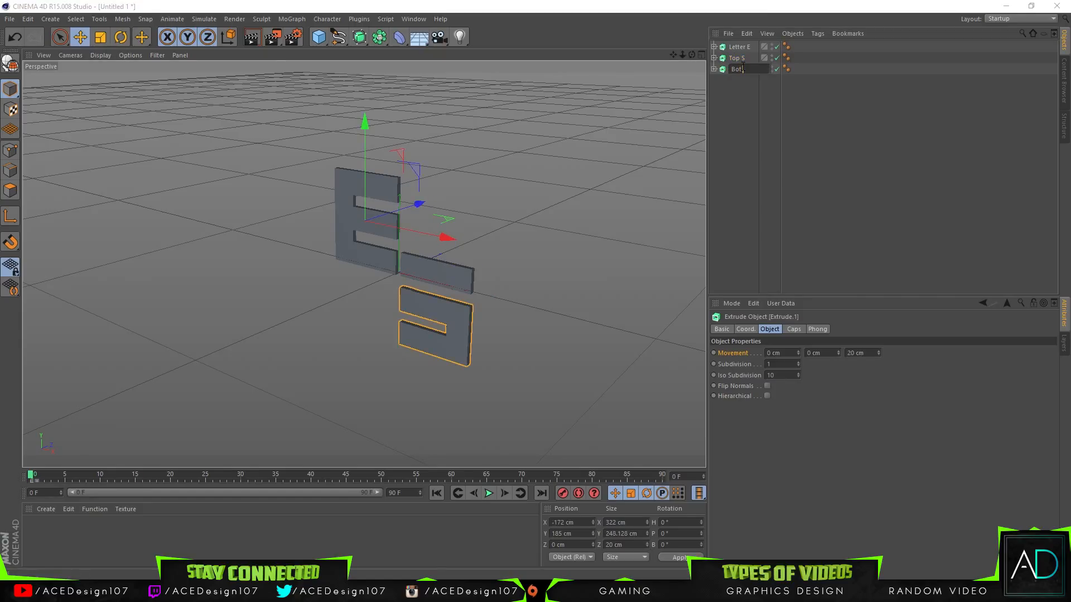
key("Return")
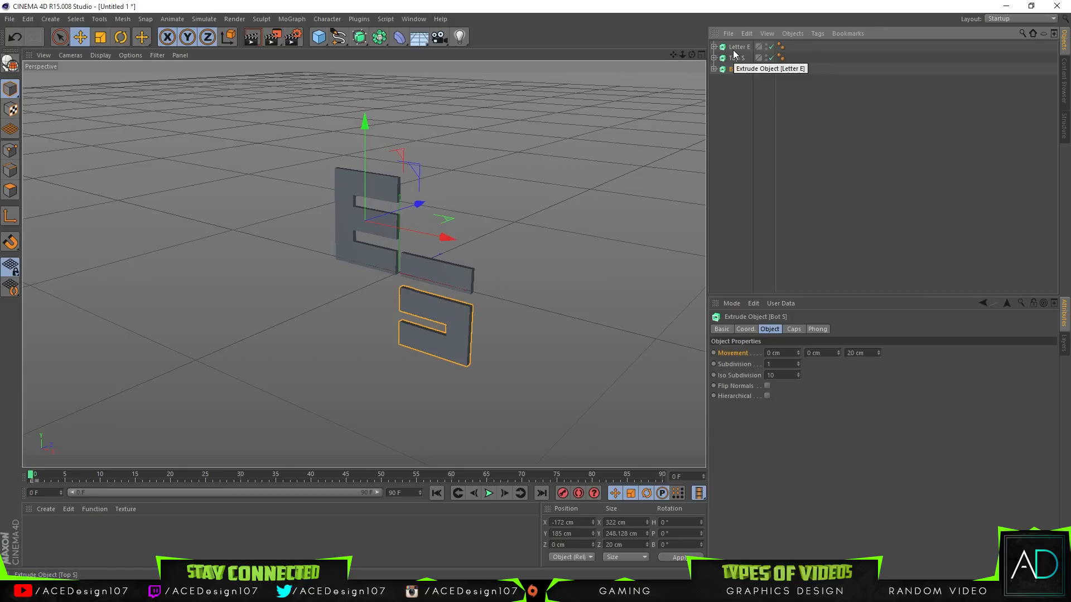
Step: Select Letter E, Top S and Bot S together and try extrusion depths of 90, 1000 and 100 cm along Z
left_click(737, 48, "shift")
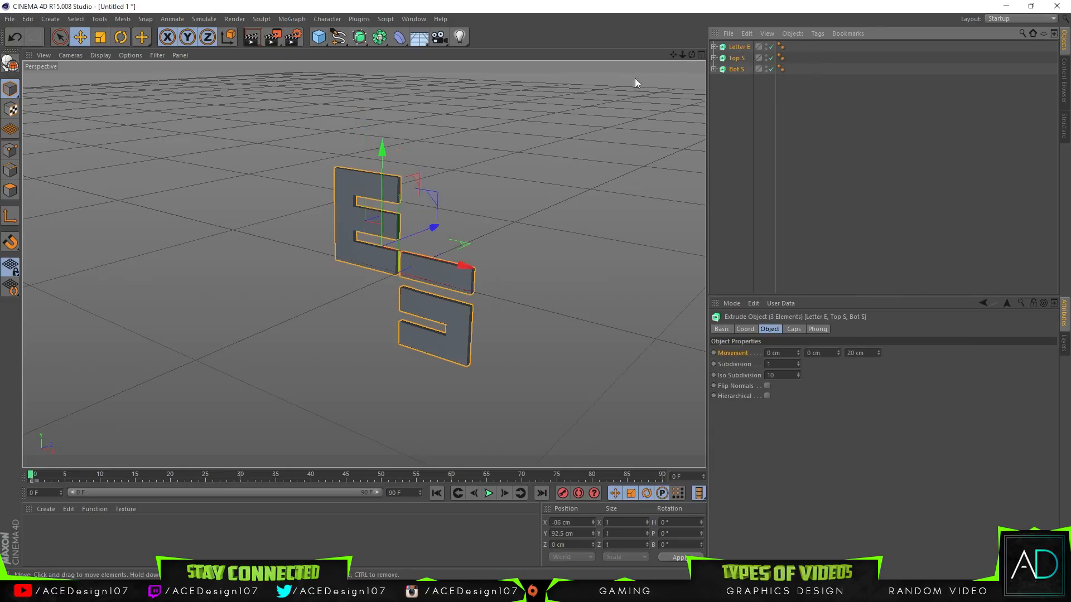
left_click(873, 353)
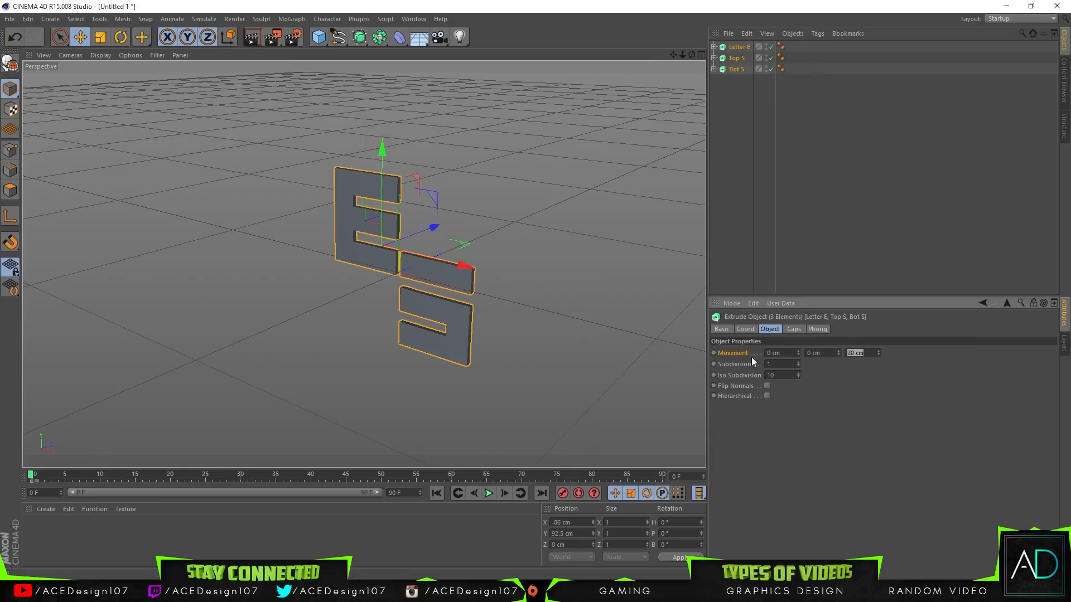
type("90")
key("Return")
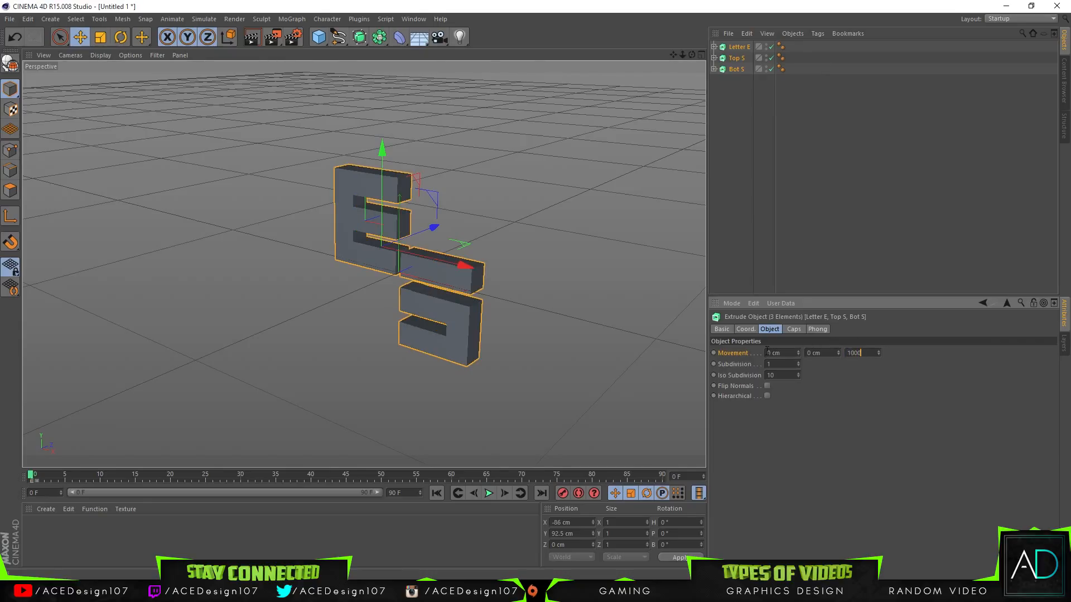
type("1000")
key("Return")
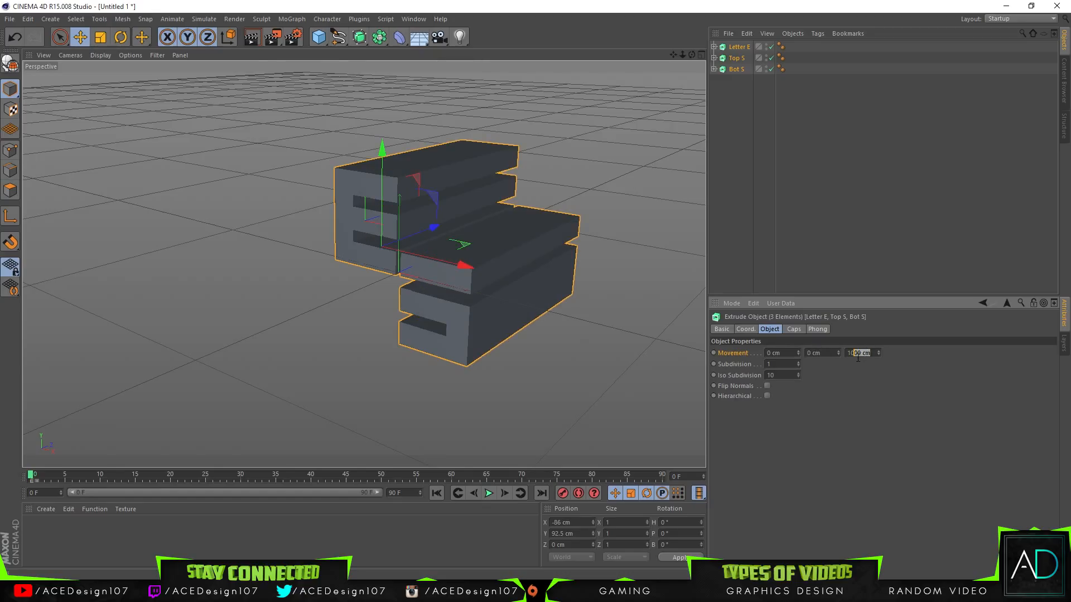
key("Return")
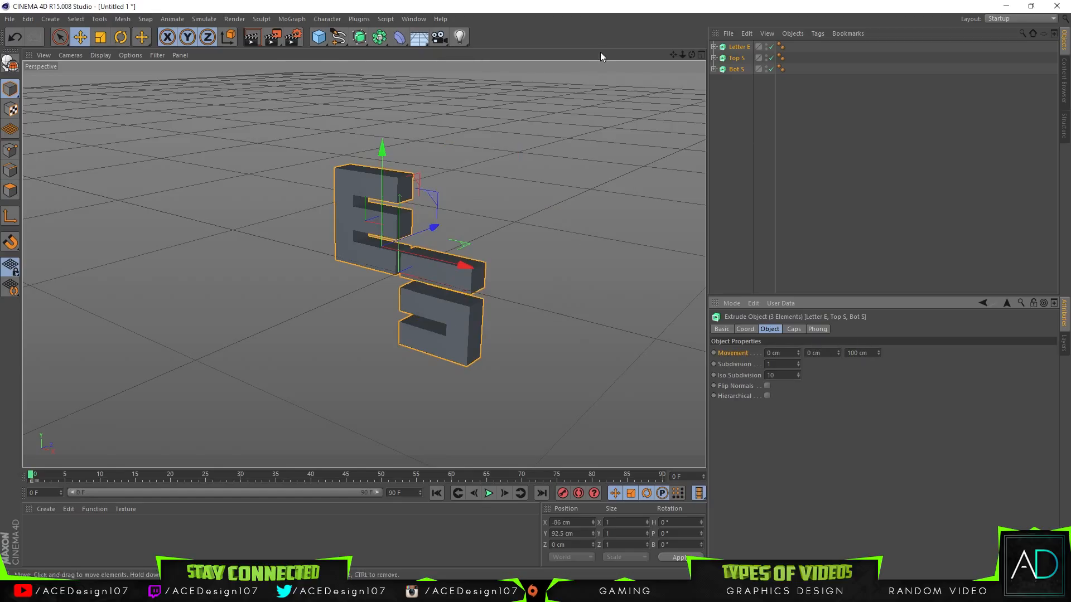
Step: Set the Z extrusion movement of all three letter parts to 150 cm
left_click_drag(363, 263, 363, 264, "alt")
left_click_drag(691, 55, 663, 81)
left_click(870, 353)
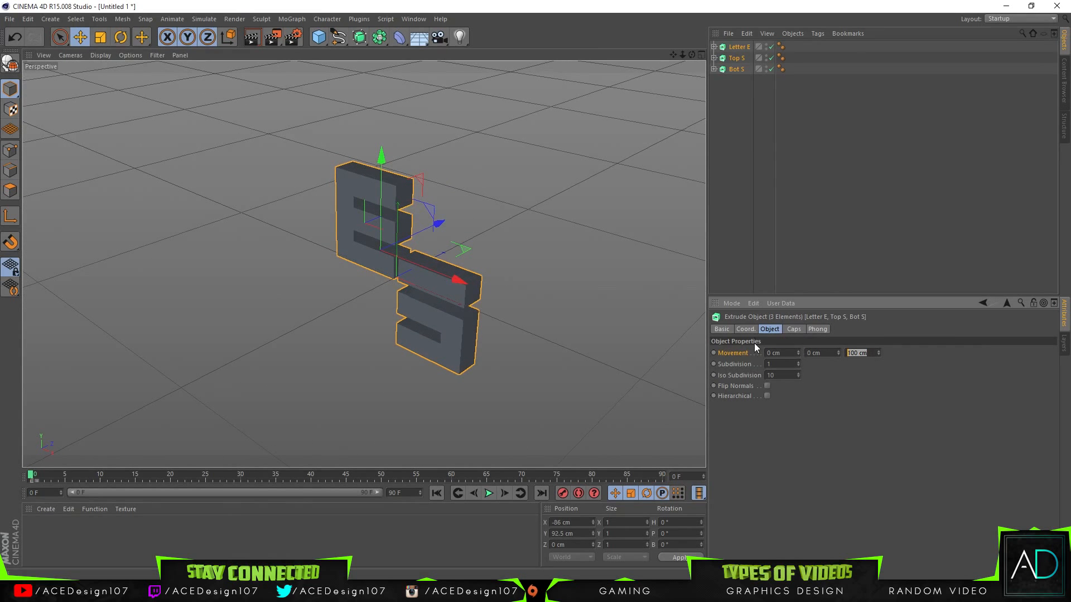
type("150")
key("Return")
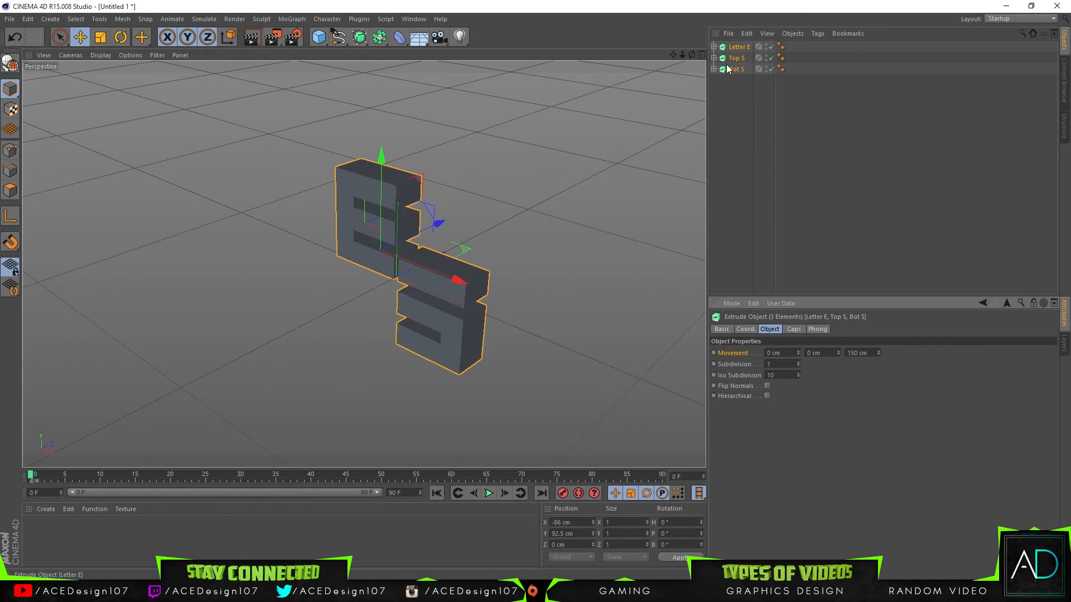
left_click_drag(697, 58, 717, 3)
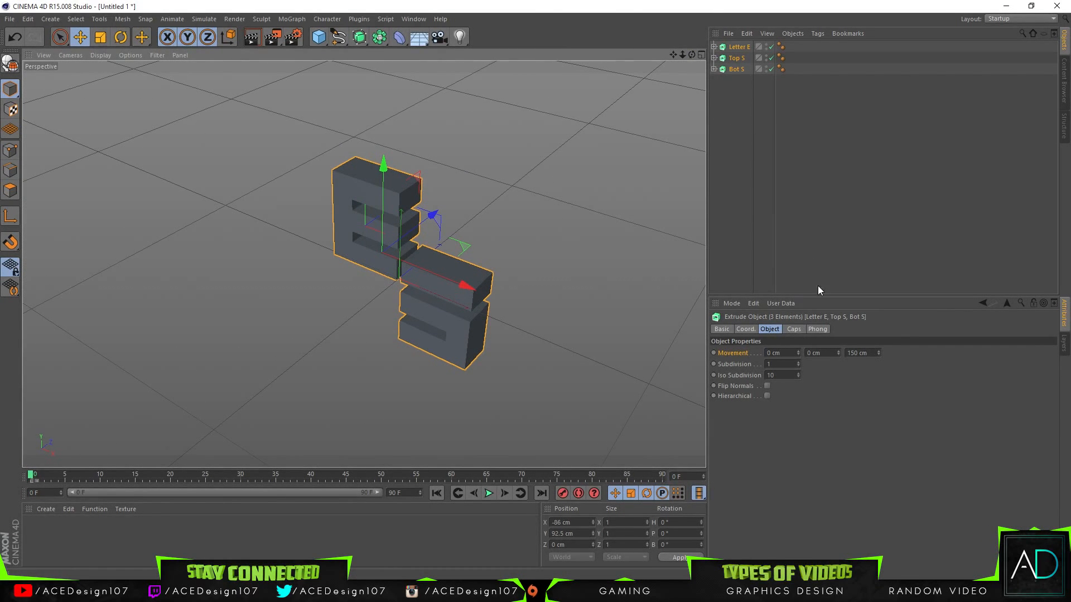
Step: Change both the start and end caps of the three letter parts to Fillet Cap
left_click(794, 329)
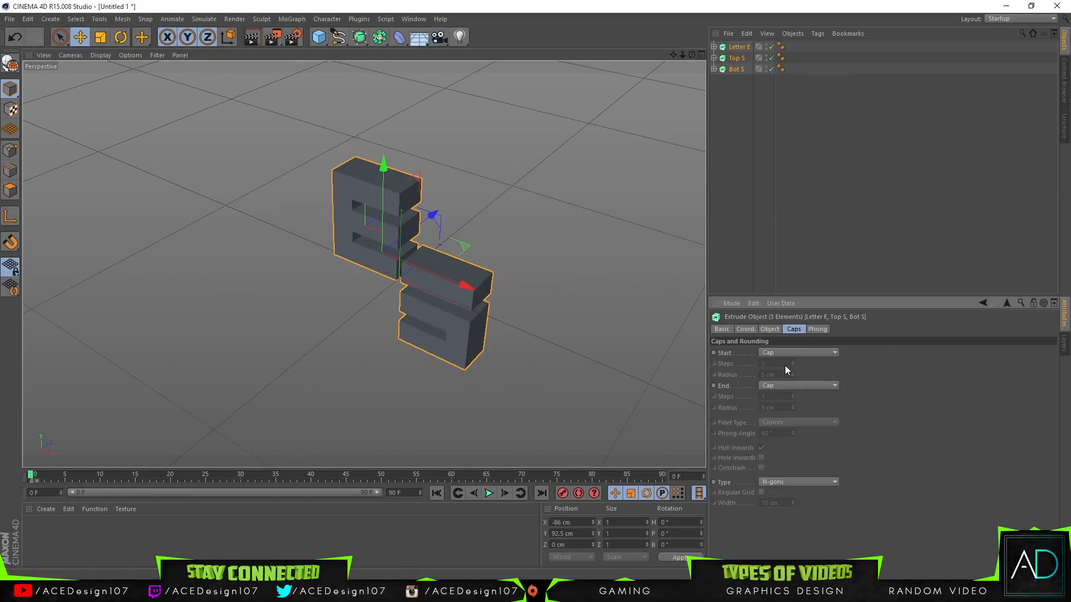
left_click(781, 353)
left_click(781, 398)
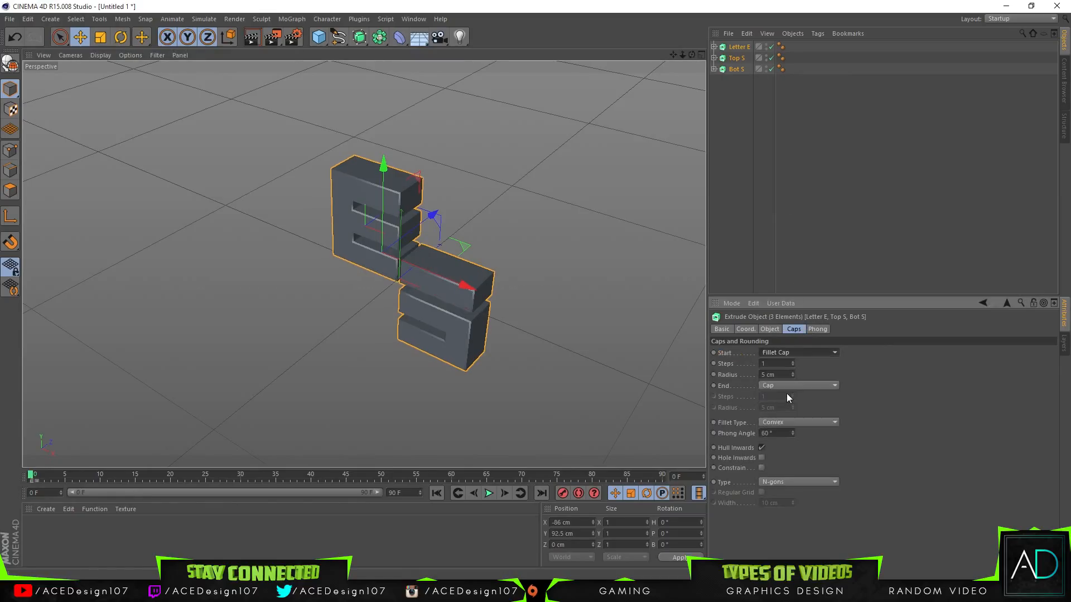
left_click(788, 386)
left_click(792, 431)
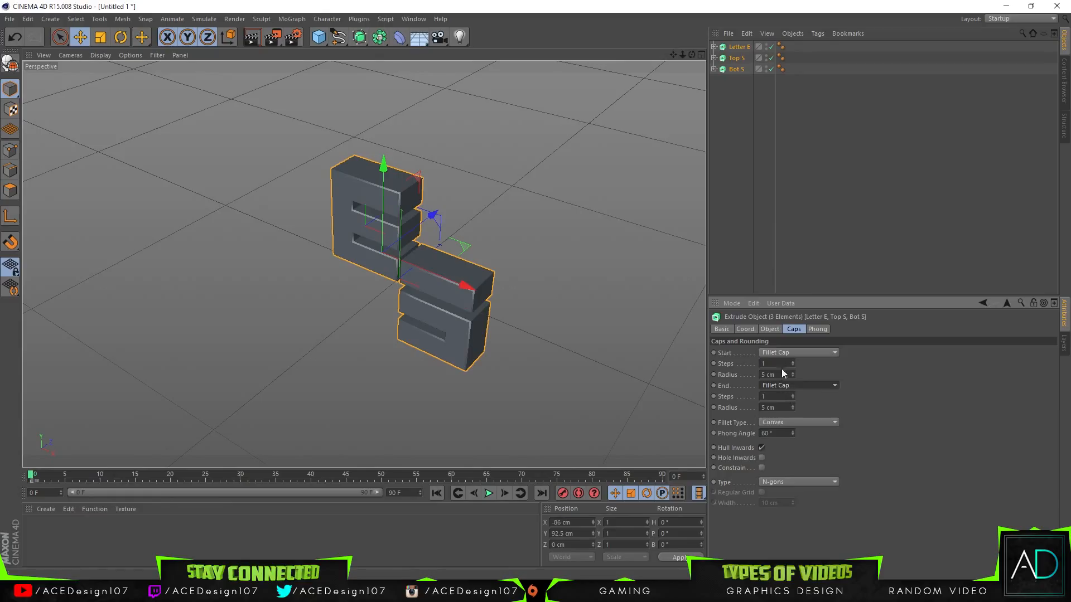
Step: Try 2 steps and a 2 cm radius for the start and end fillets, and settle on 1 step and 1 cm
left_click(773, 363)
type("2")
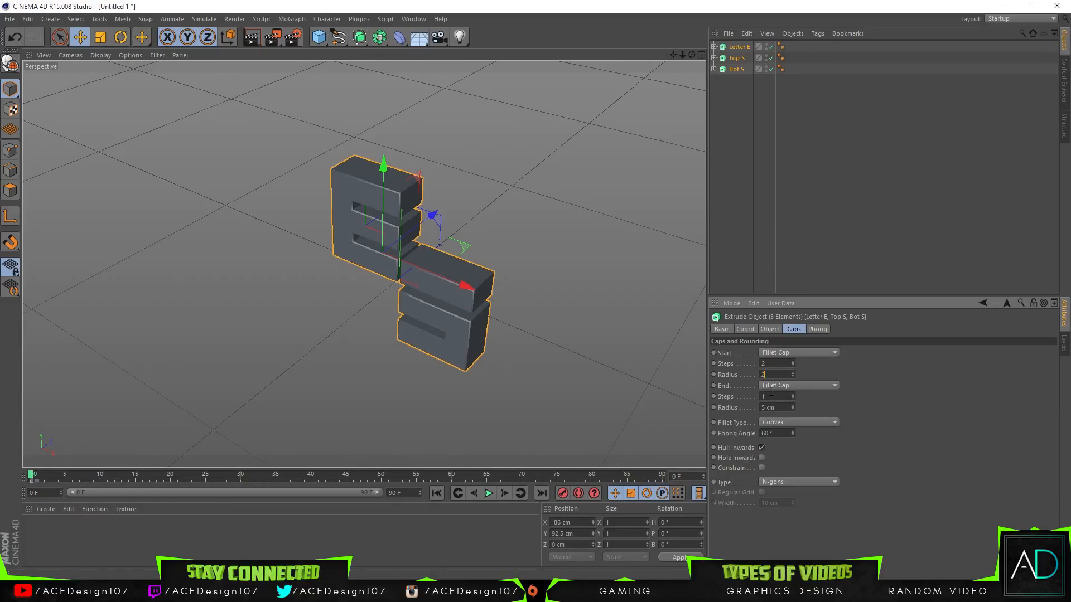
type("2")
key("Return")
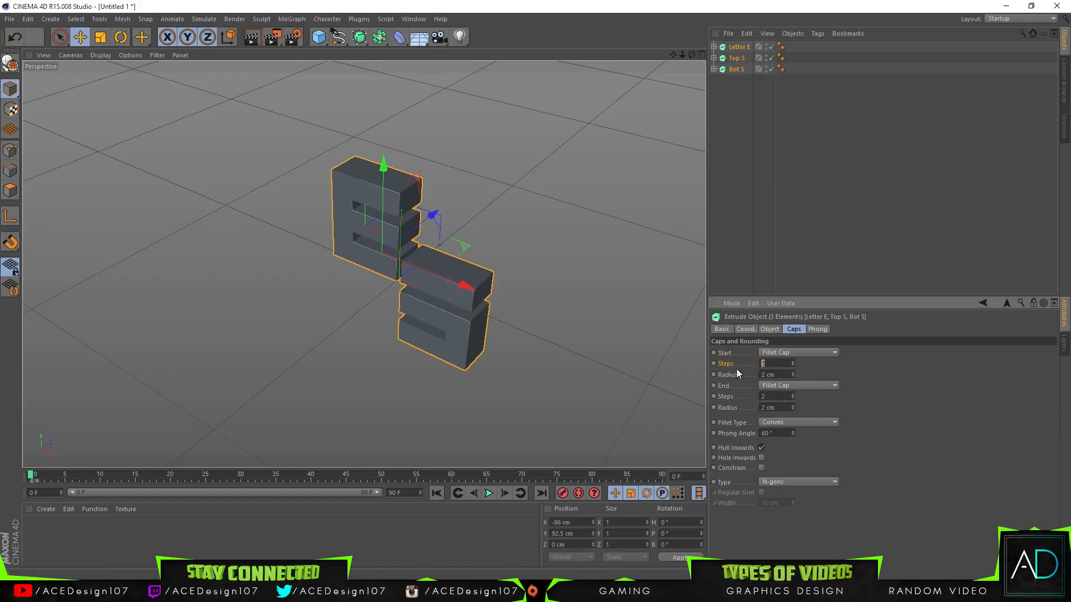
key("Return")
Step: Add a camera facing the front of the letters and look through it
left_click_drag(692, 55, 363, 264)
left_click(439, 36)
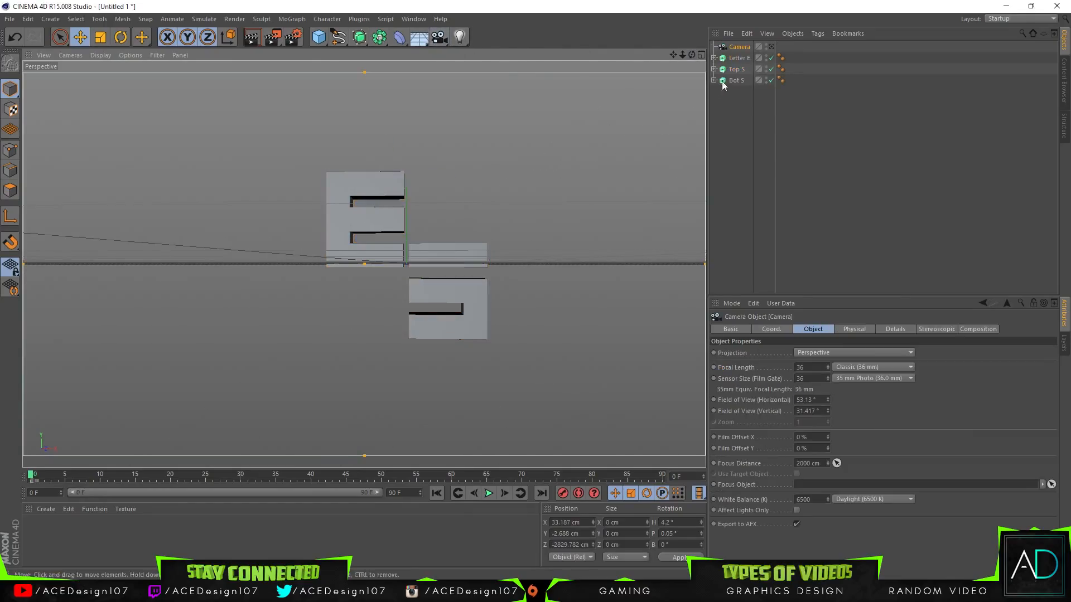
left_click_drag(691, 54, 363, 264)
left_click(772, 47)
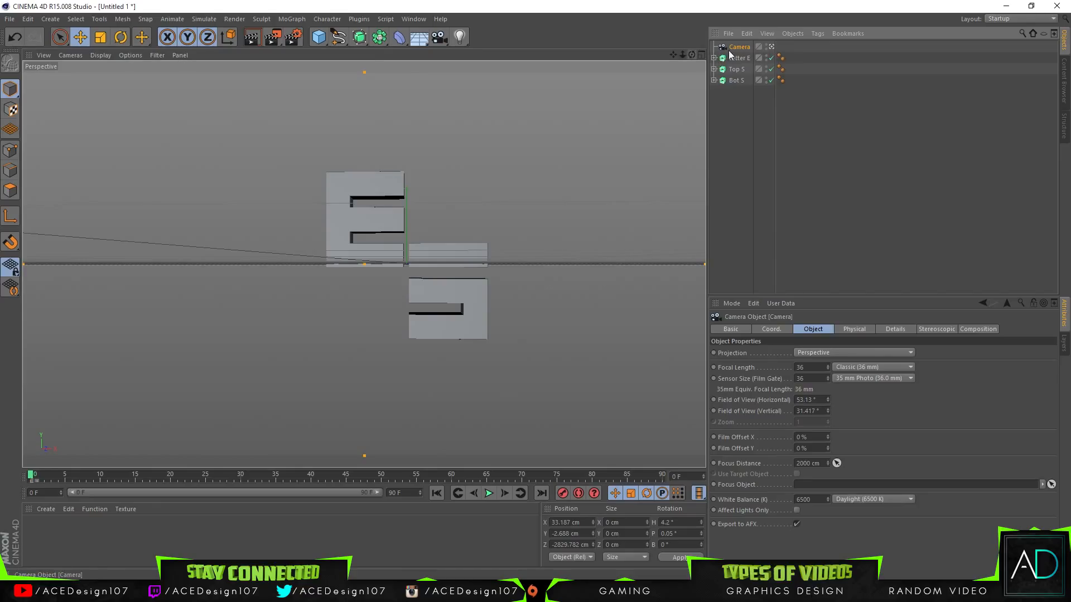
Step: Frame the letters closer and nearly head-on with the camera at about Z -2360 cm, and return to an angled view outside the camera
left_click_drag(692, 55, 691, 55)
mouse_move(684, 55)
left_mouse_down()
mouse_move(705, 55)
mouse_move(652, 54)
mouse_move(693, 54)
left_mouse_up()
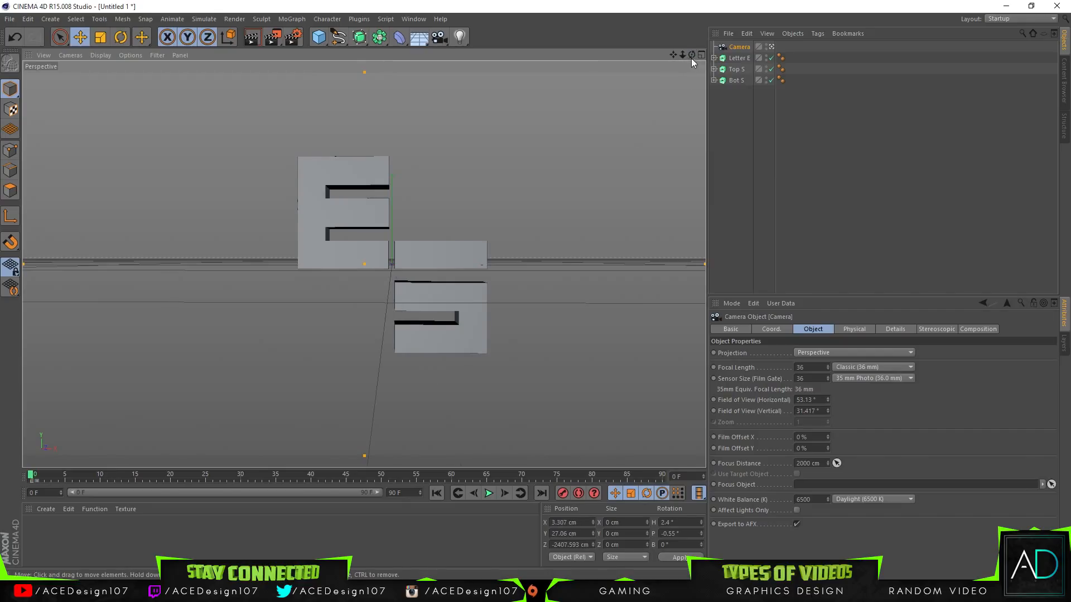
left_click_drag(682, 55, 673, 57)
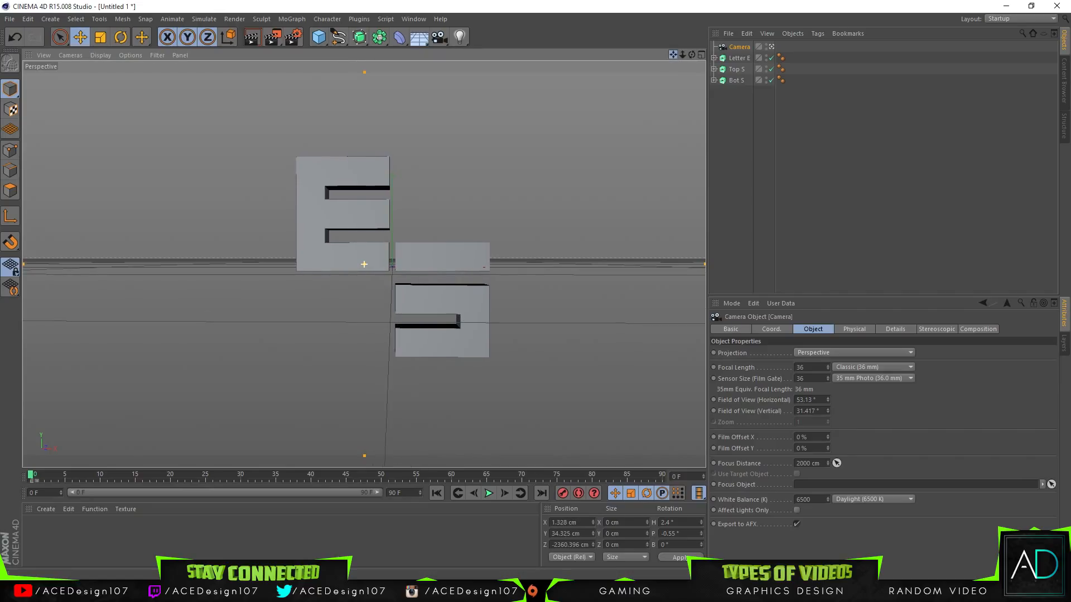
left_click(772, 47)
mouse_move(692, 54)
left_mouse_down()
mouse_move(574, 73)
mouse_move(469, 34)
mouse_move(519, 69)
mouse_move(628, 54)
mouse_move(666, 73)
mouse_move(642, 64)
mouse_move(692, 54)
left_mouse_up()
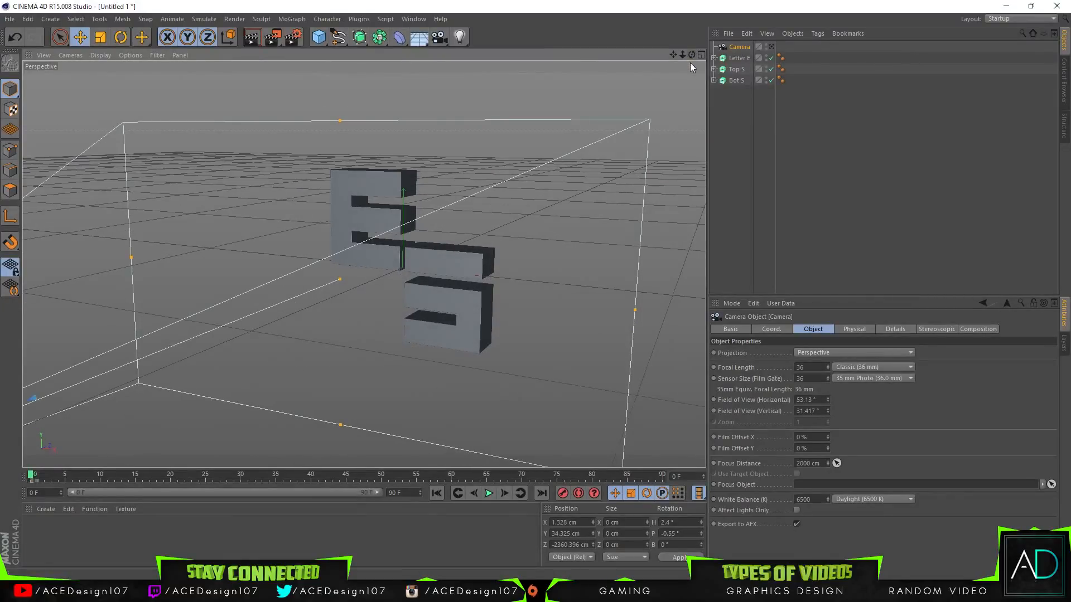
Step: Go through the three letter parts and the camera one by one, ending with Letter E selected
left_click(742, 58)
left_click(736, 69)
left_click(735, 81)
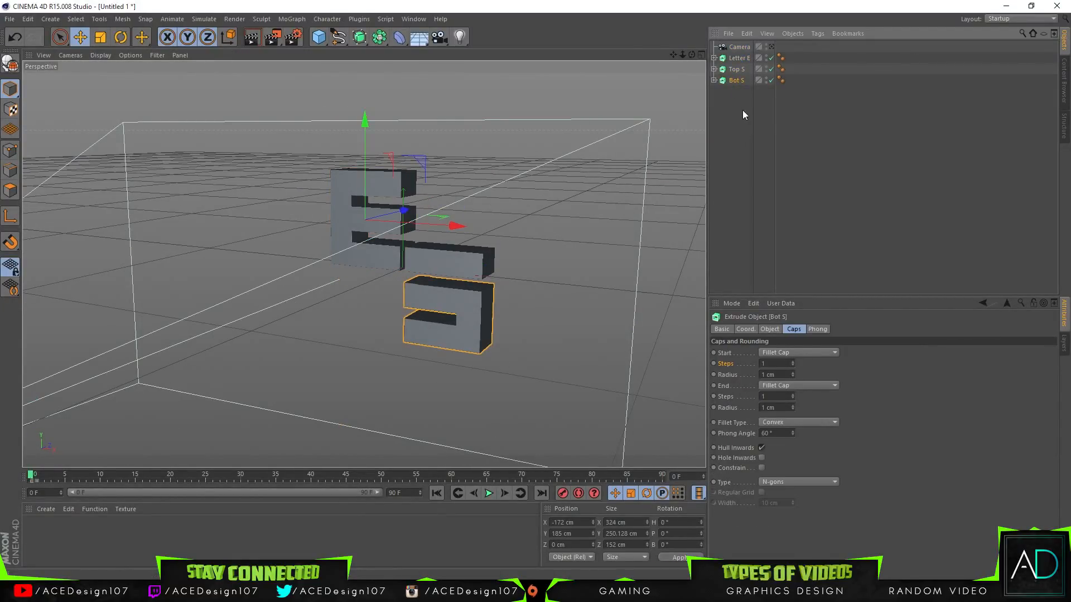
left_click(738, 47)
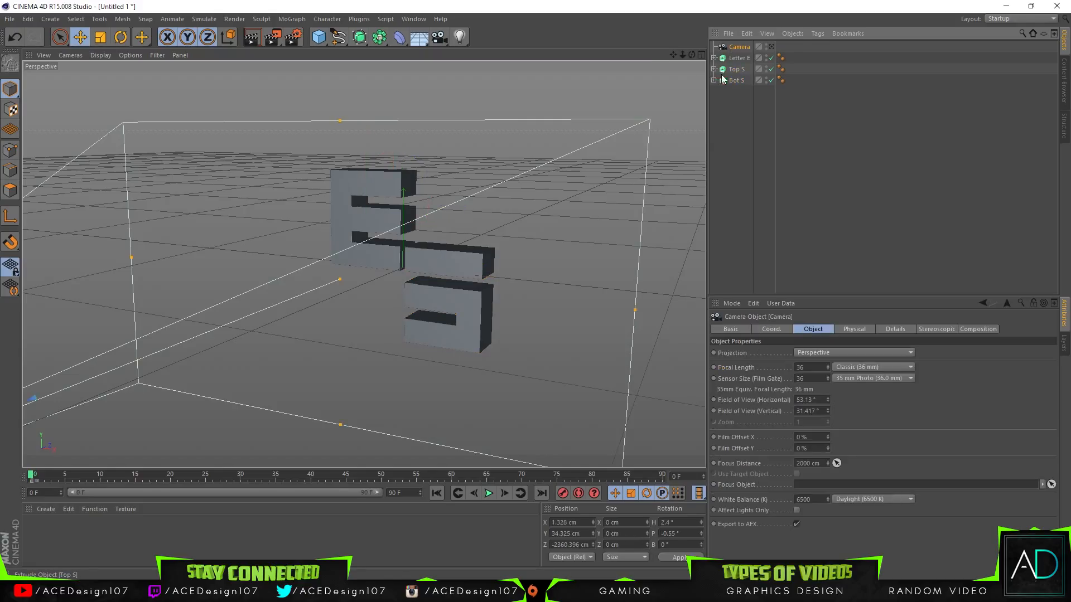
left_click(735, 59)
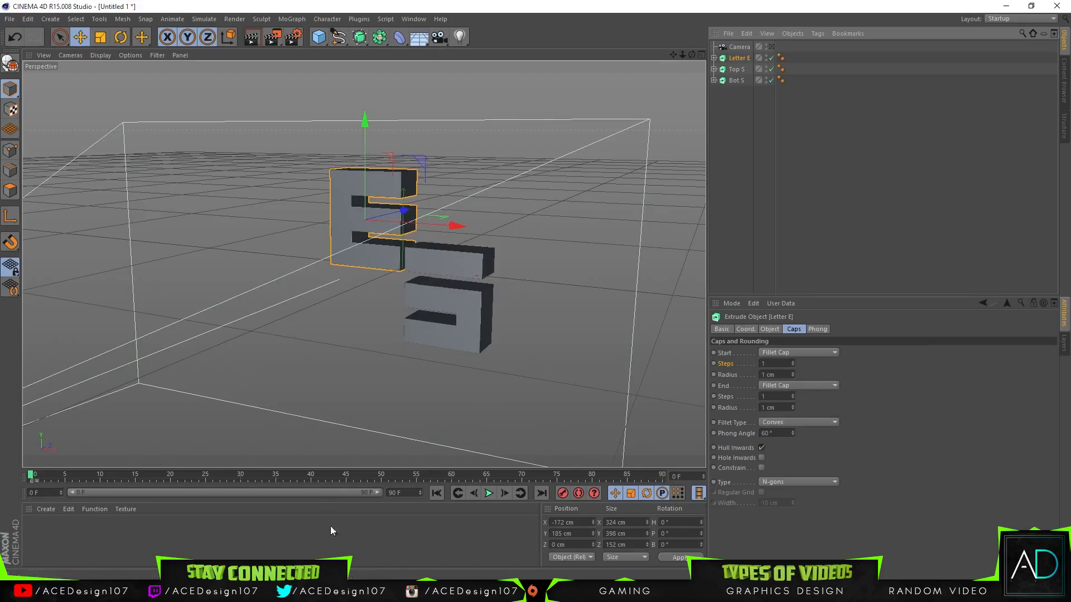
left_click(369, 545)
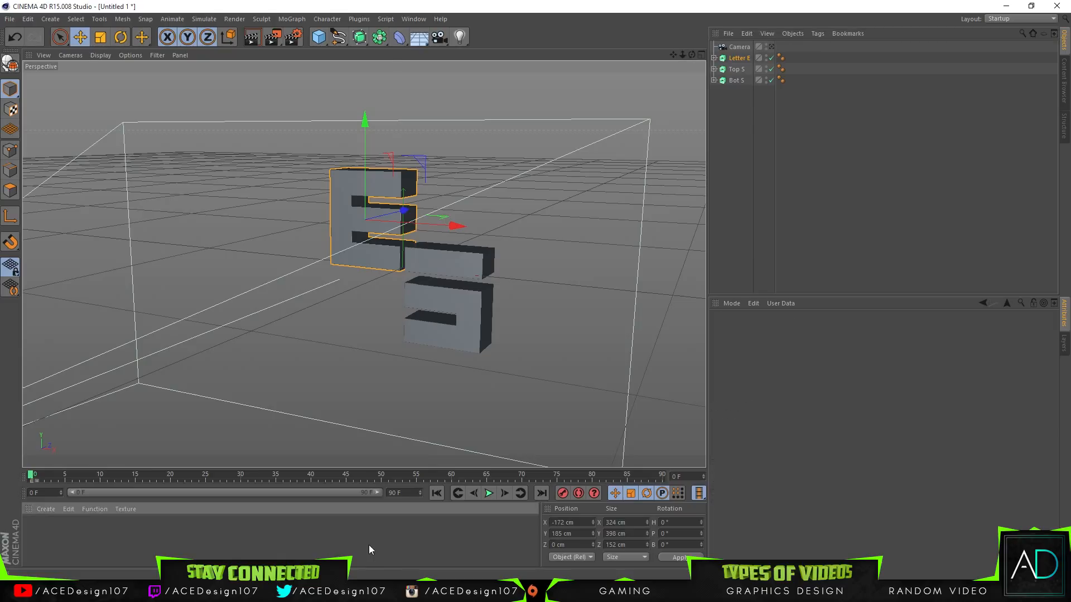
Step: Open the project's end frame for editing, and find and launch the Windows Calculator
left_click(410, 493)
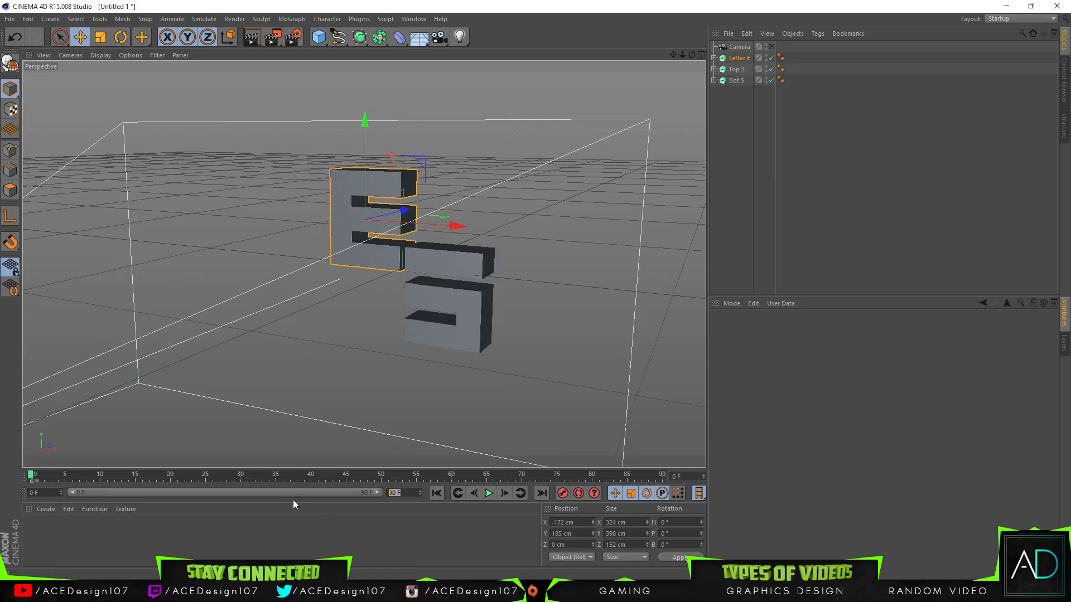
key("super")
key("super")
key("super")
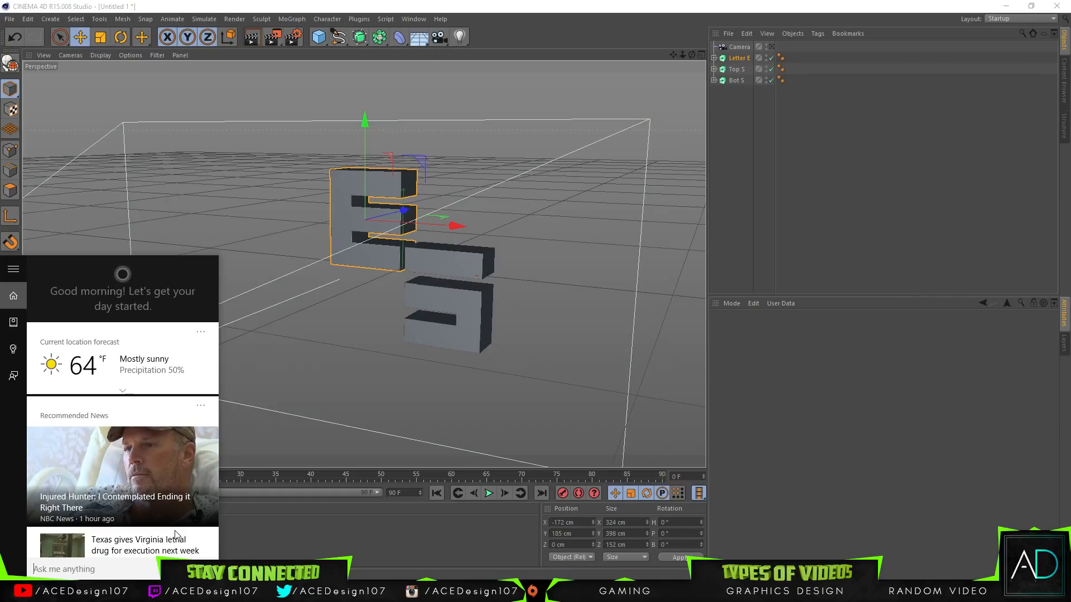
type("calculator")
key("Return")
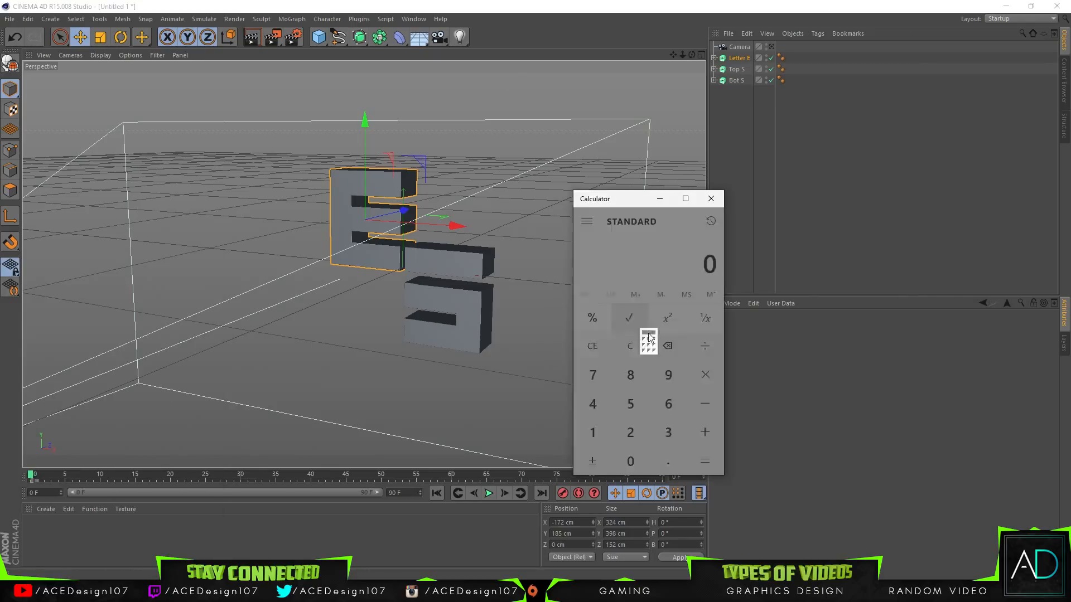
Step: Calculate 30 × 5 for the frame count and close the Calculator
left_click(674, 440)
left_click(630, 462)
left_click(704, 375)
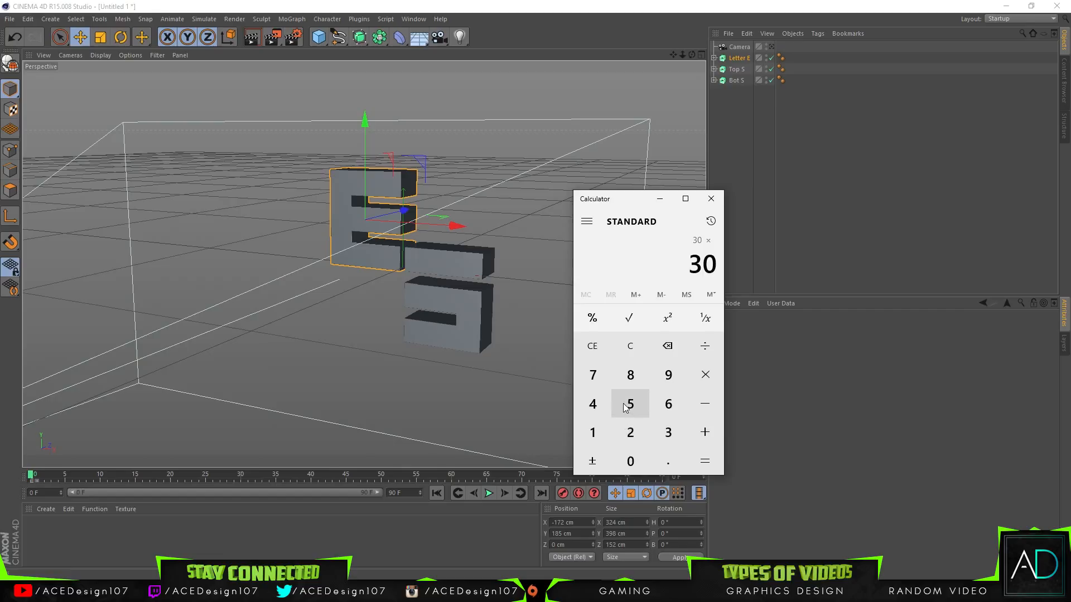
left_click(628, 406)
left_click(705, 461)
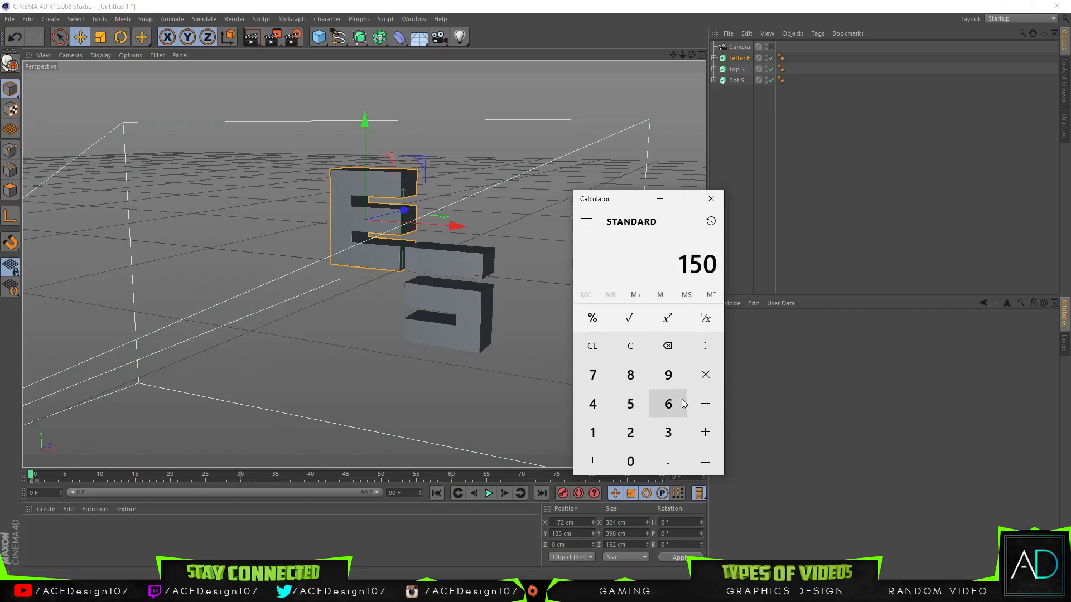
left_click_drag(617, 201, 693, 191)
left_click(735, 188)
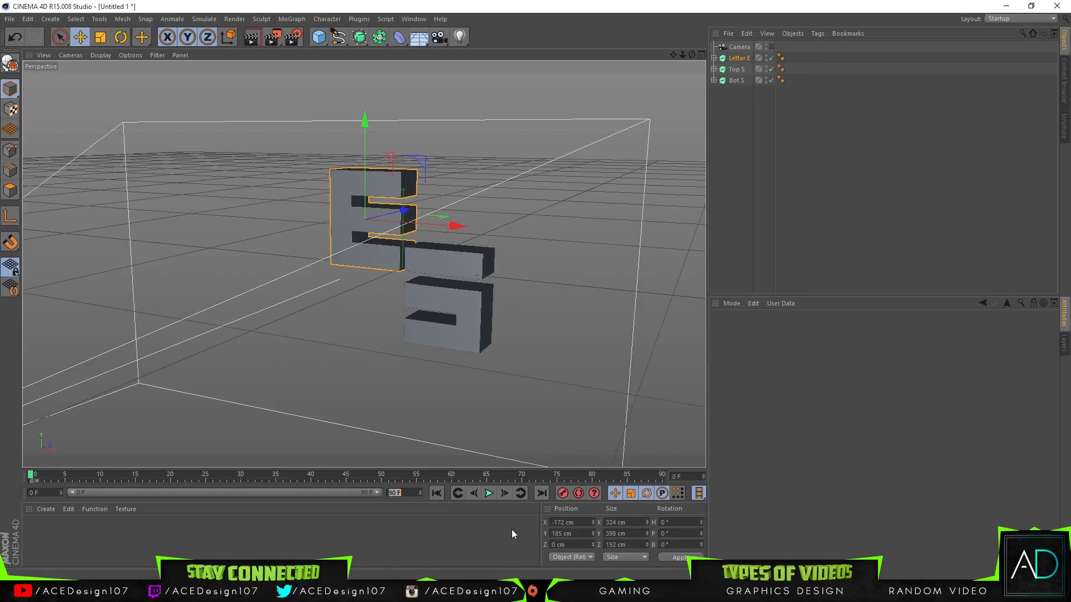
Step: Set the project's end frame to 150 and extend the visible timeline range to the full length
type("15")
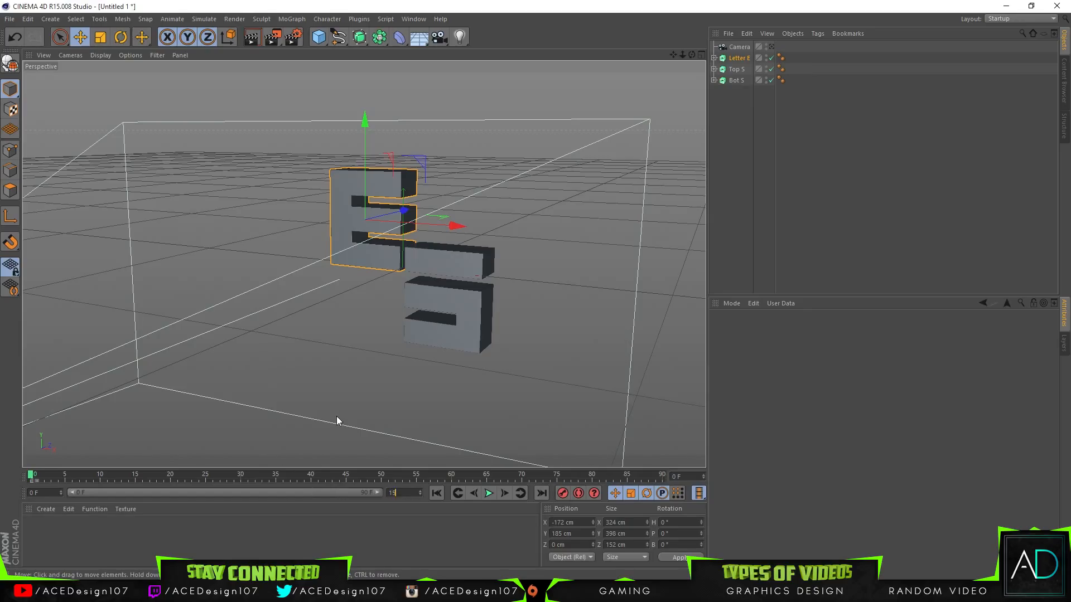
type("0")
key("Return")
scroll(337, 416, "up", 2)
left_click_drag(258, 493, 379, 493)
scroll(384, 387, "down", 2)
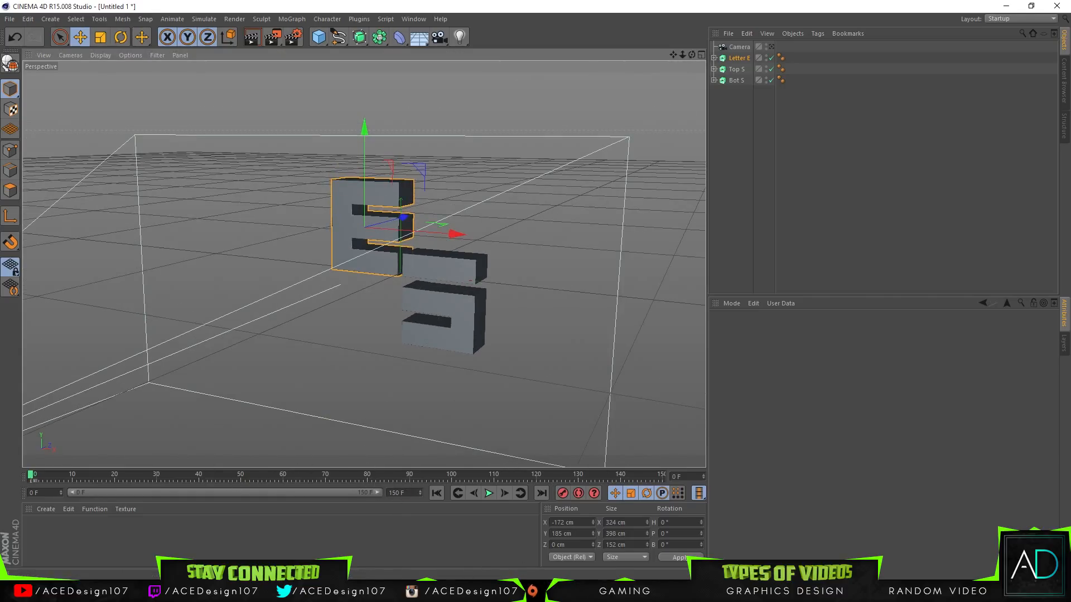
Step: Return to the Calculator, clear it, calculate 5 × 60 for the frame count, and close it
key("alt+Tab")
left_click(707, 337)
left_click(706, 394)
left_click(781, 365)
left_click(744, 394)
left_click(707, 450)
left_click(781, 452)
left_click(787, 189)
Step: Extend the timeline to 300 frames and record a keyframe for Letter E at frame 300
left_click(403, 492)
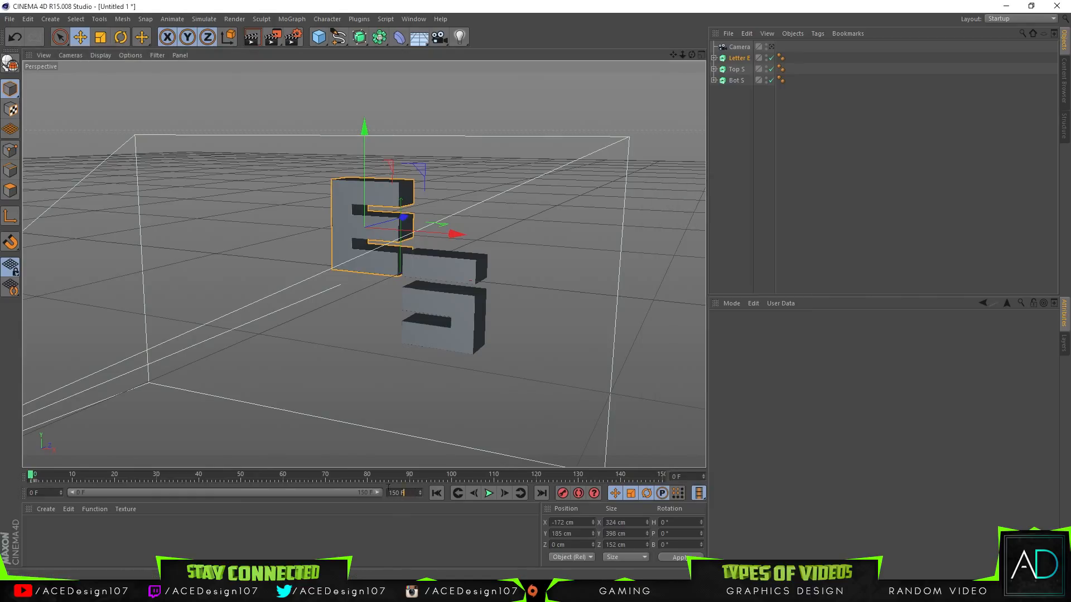
key("Return")
left_click(671, 477)
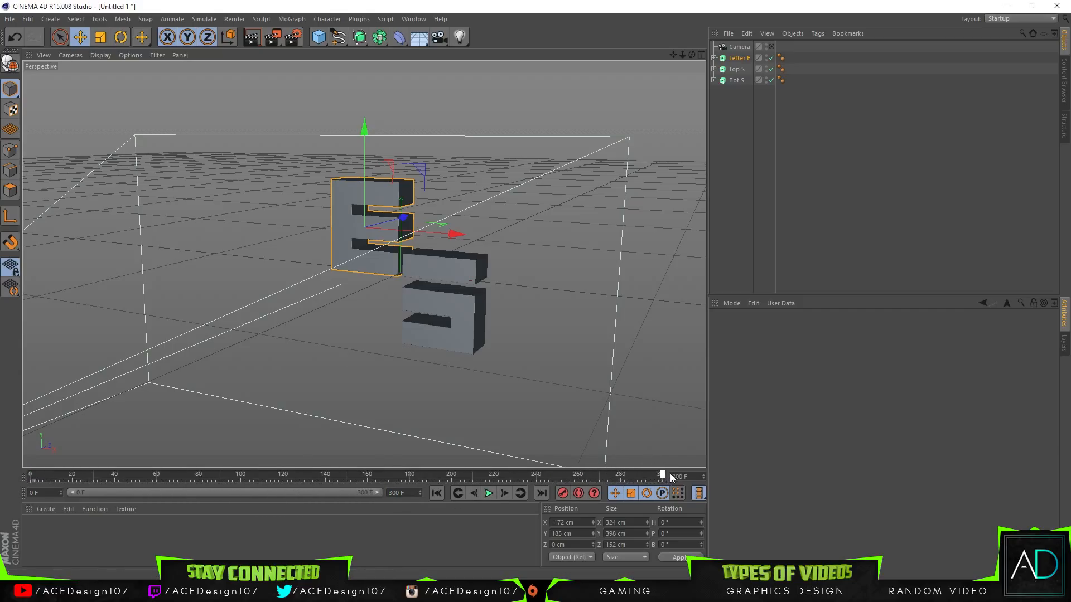
left_click(562, 494)
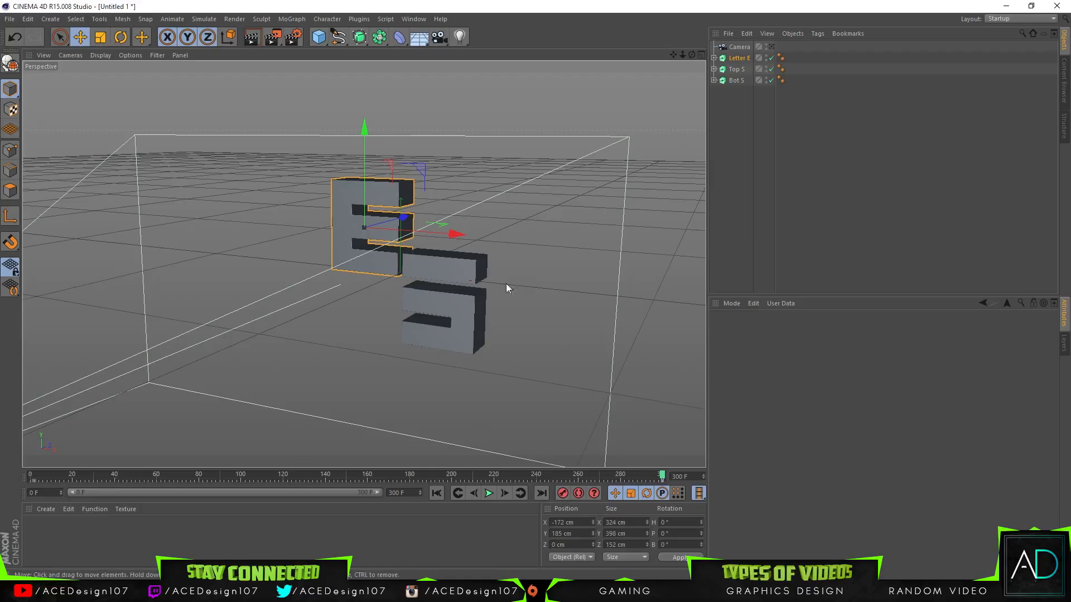
Step: At frame 0, move Letter E back to about X -1449 cm and Z 2086 cm and record a keyframe
left_click_drag(646, 480, 31, 477)
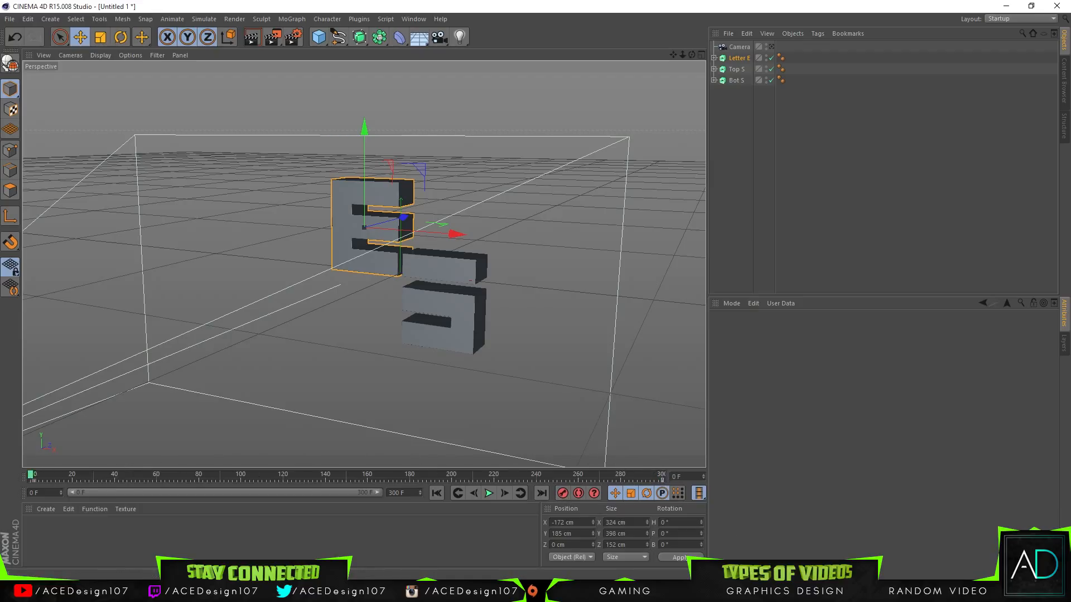
left_click_drag(399, 229, 373, 180)
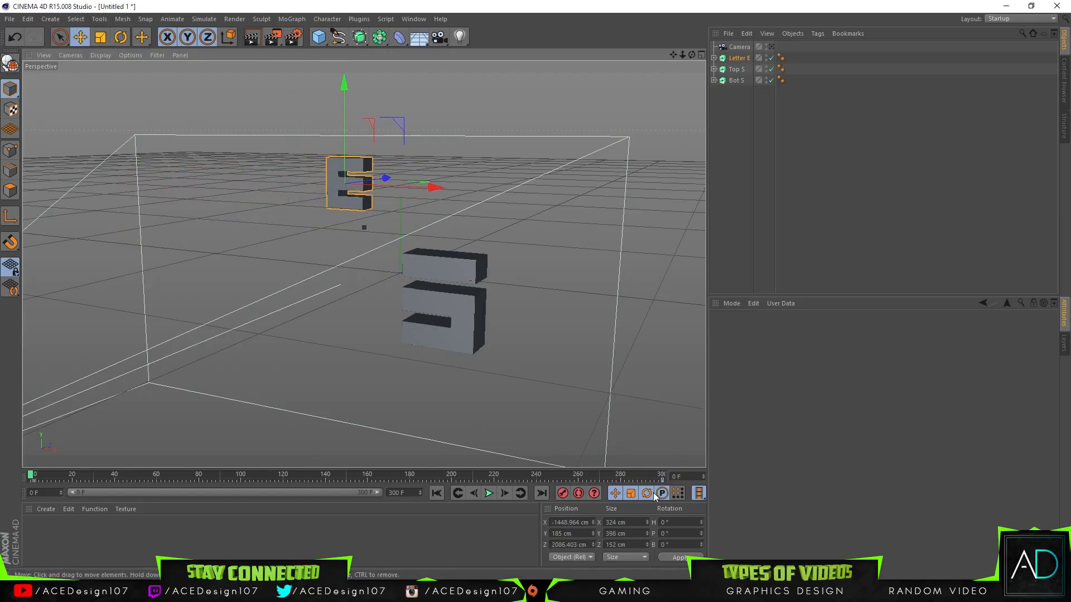
left_click(562, 494)
Step: Play and scrub the timeline to review Letter E's movement between frames 0 and 300, and stop playback
left_click(489, 493)
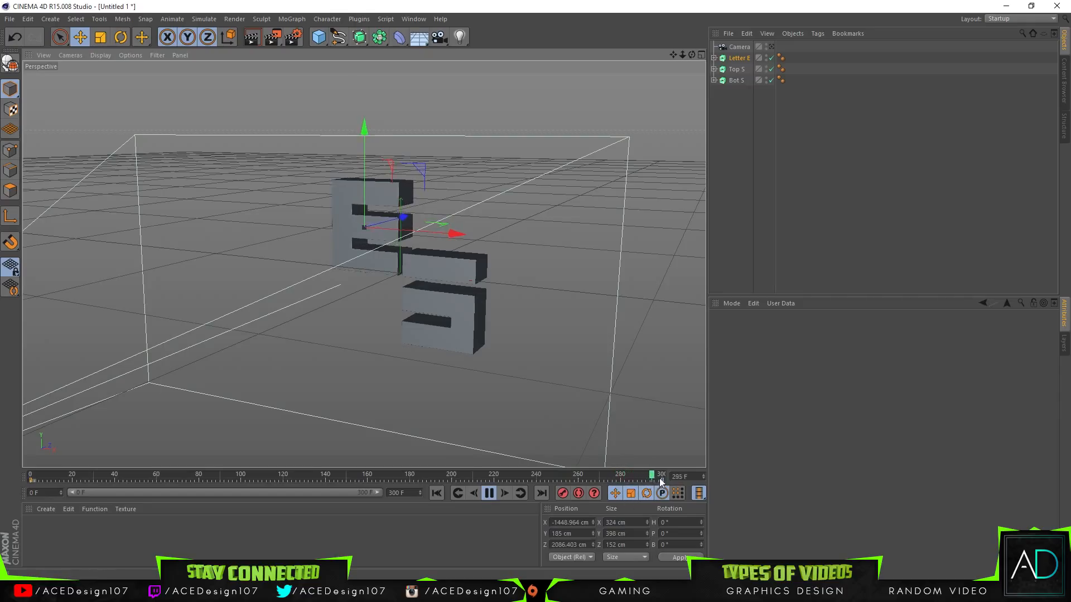
left_click_drag(104, 481, 49, 480)
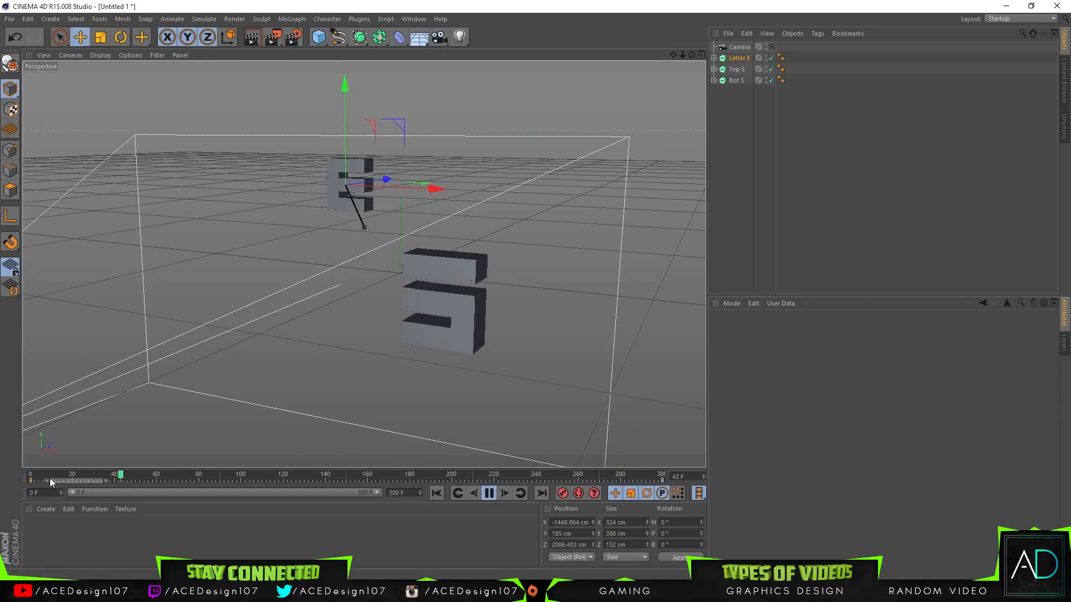
left_click_drag(177, 478, 23, 482)
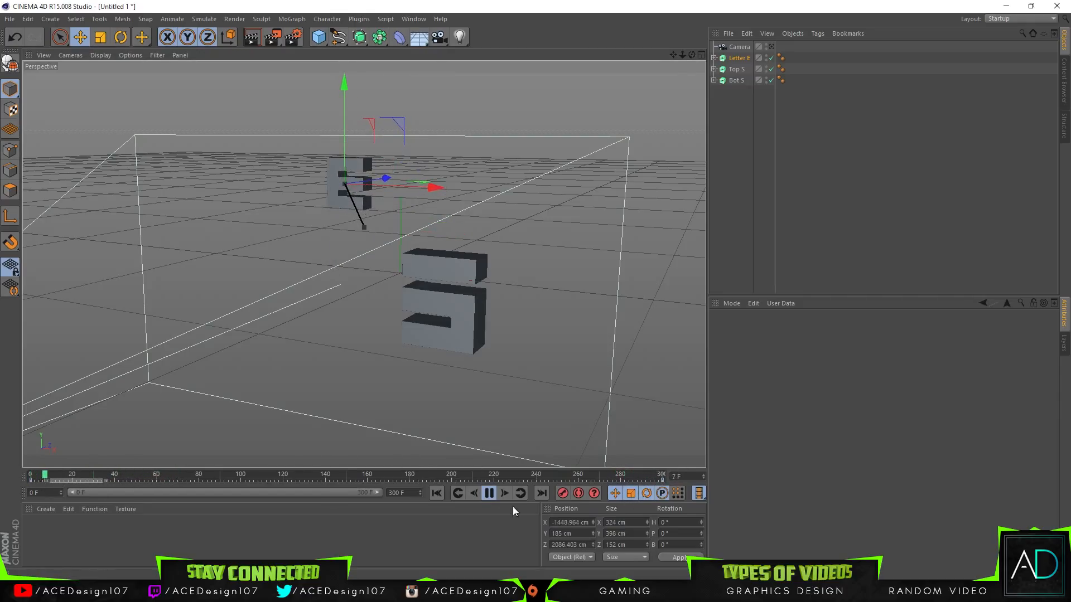
left_click(489, 493)
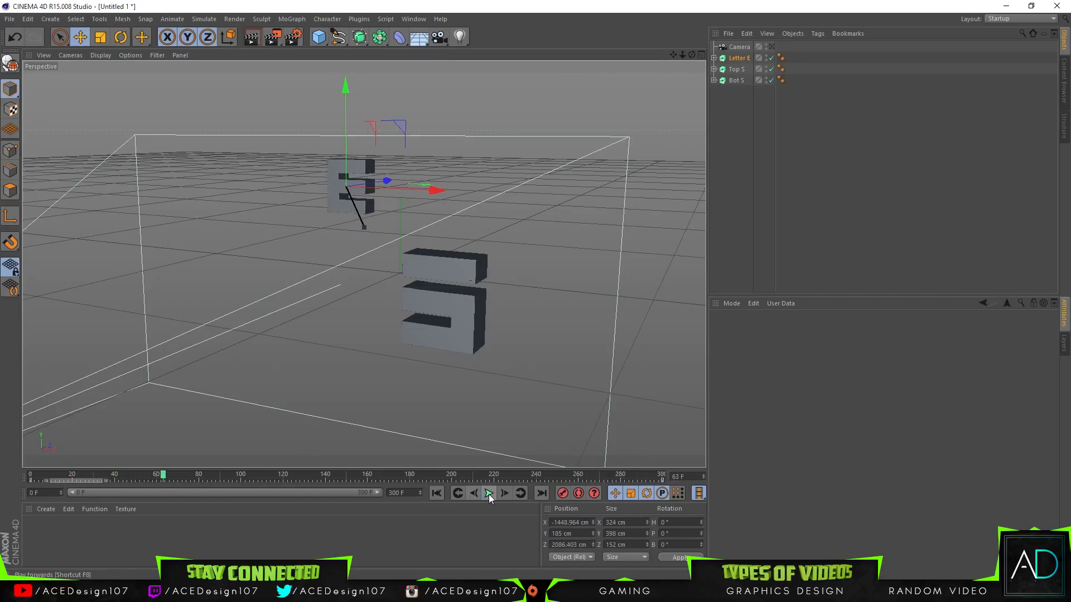
Step: Delete Letter E's keyframe at frame 0
left_click(30, 480)
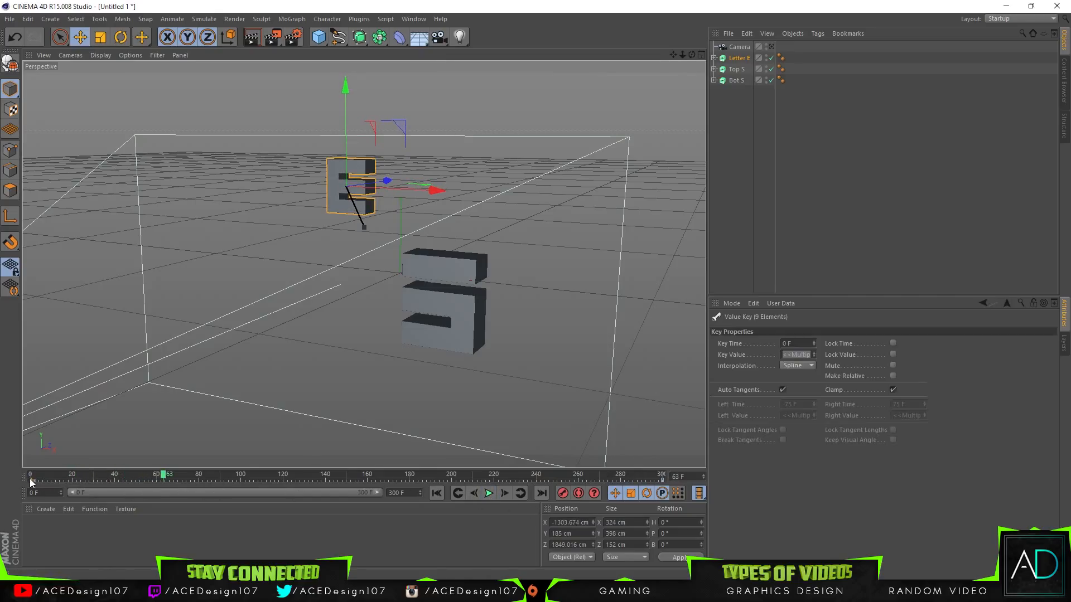
key("Delete")
Step: Record keyframes for Top S and Bot S at frame 300, and return the playhead to frame 0
left_click_drag(657, 472, 31, 476)
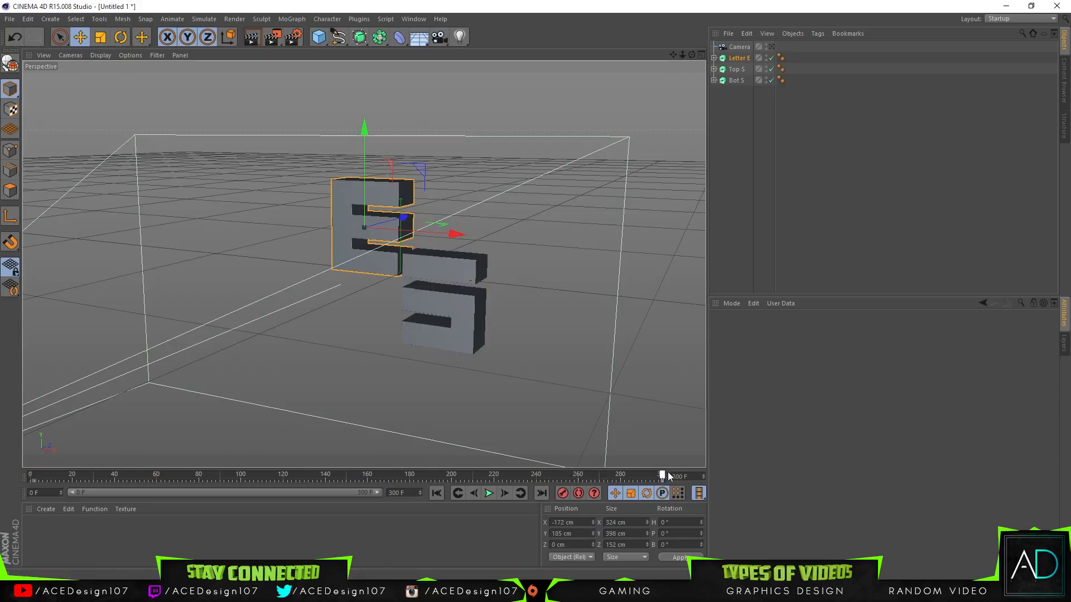
left_click(444, 266)
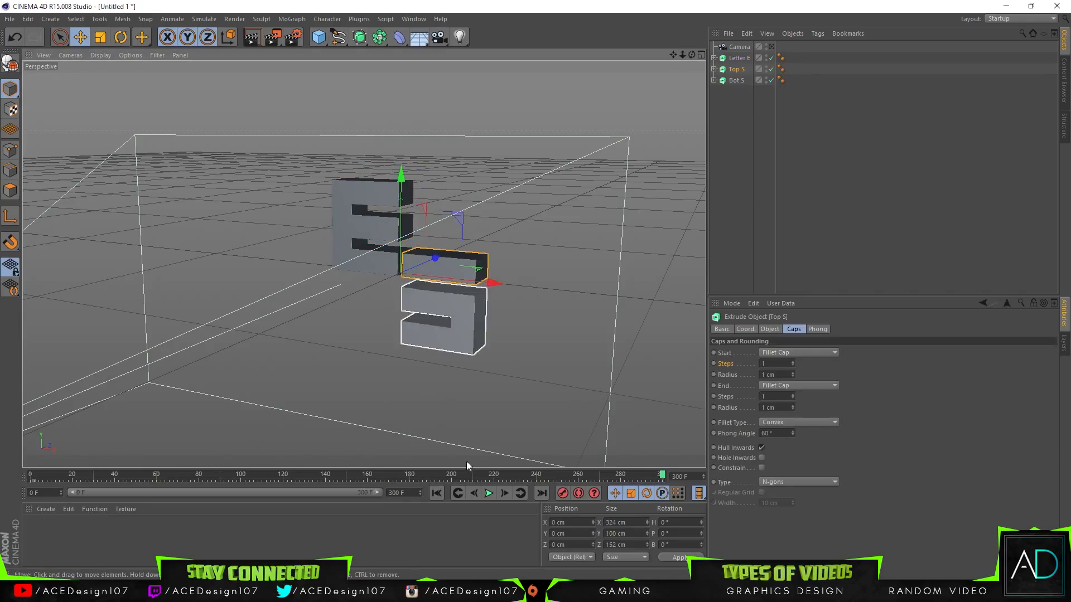
left_click(471, 314)
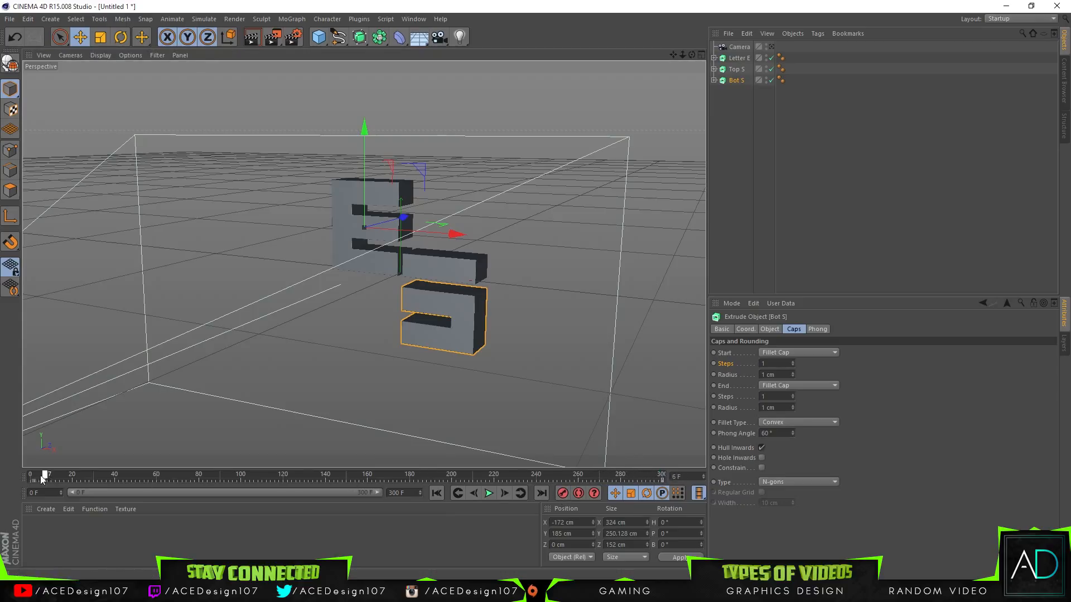
left_click_drag(715, 459, 27, 471)
left_click(305, 523)
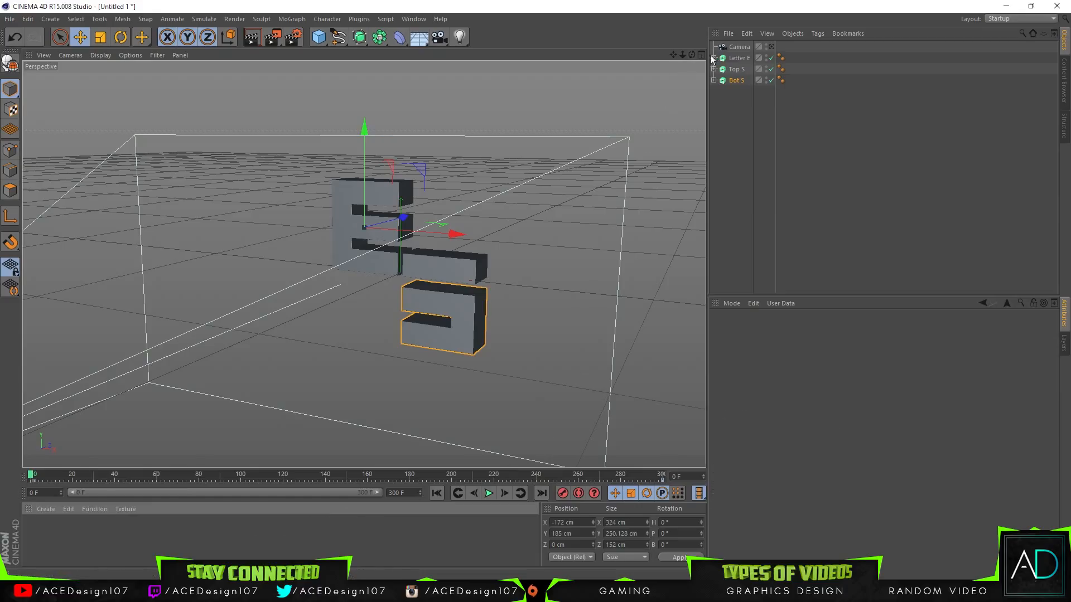
Step: Add three more cameras to the scene
left_click(738, 48)
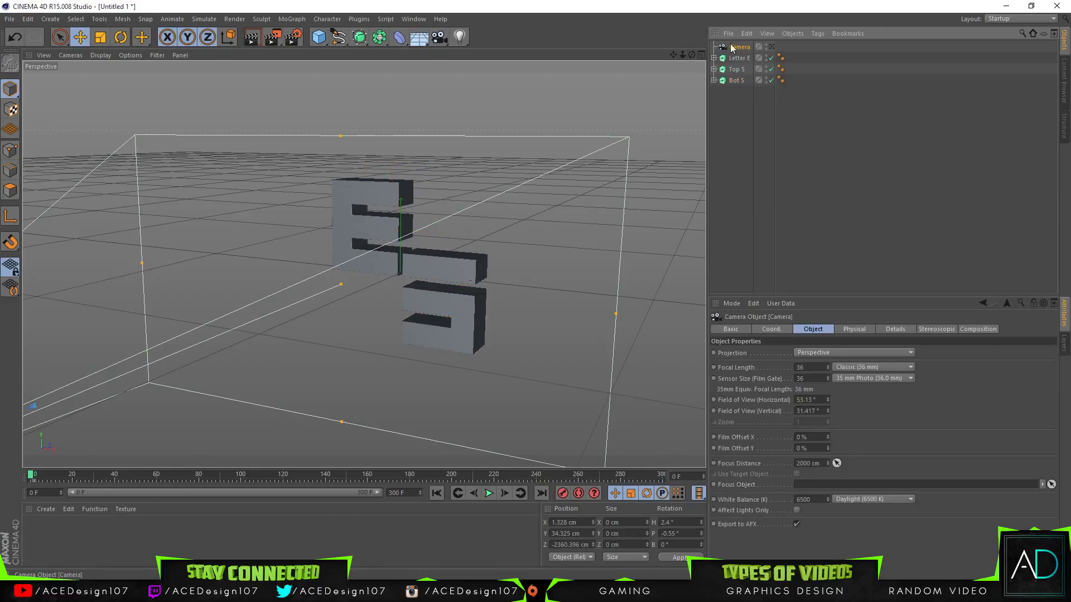
left_click(438, 39)
left_click(436, 40)
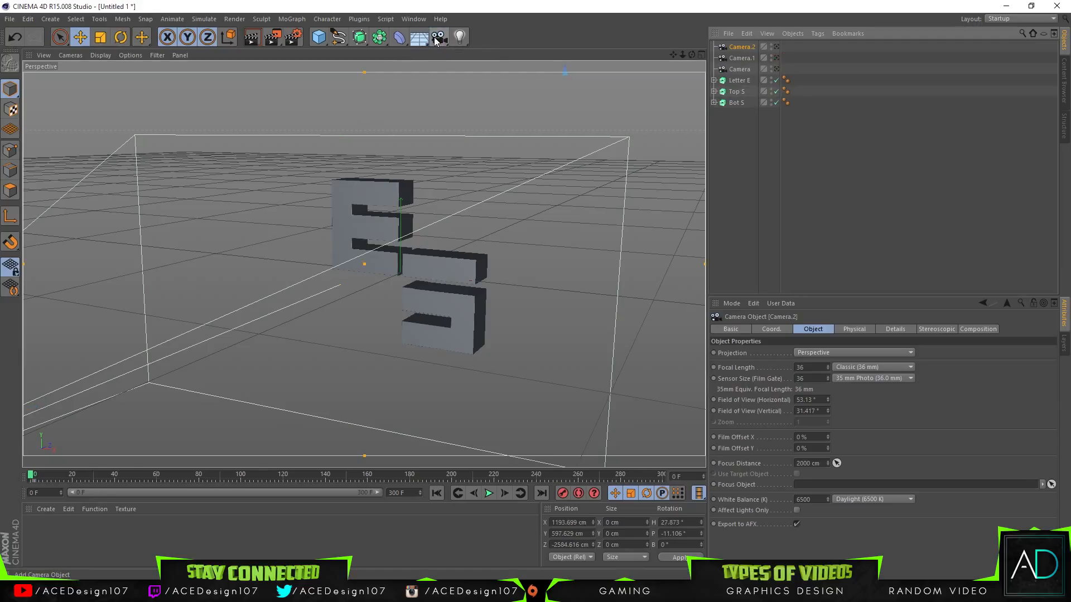
left_click(435, 42)
Step: Move the original Camera below Bot S in the object hierarchy and rename it Final
left_click(734, 82)
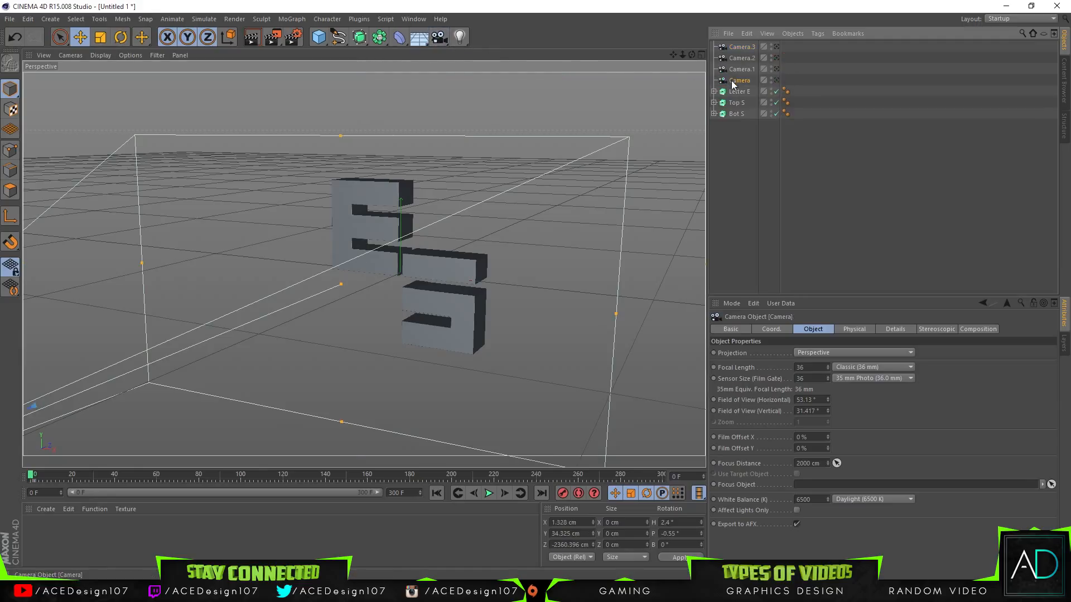
left_click_drag(736, 124, 737, 119)
double_click(741, 114)
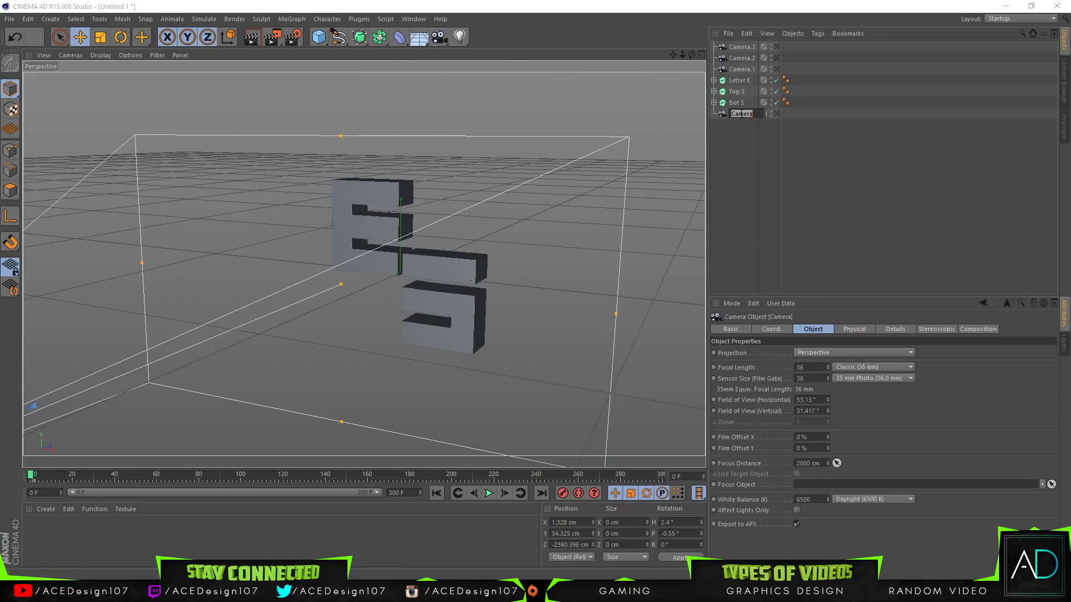
type("Final")
key("Return")
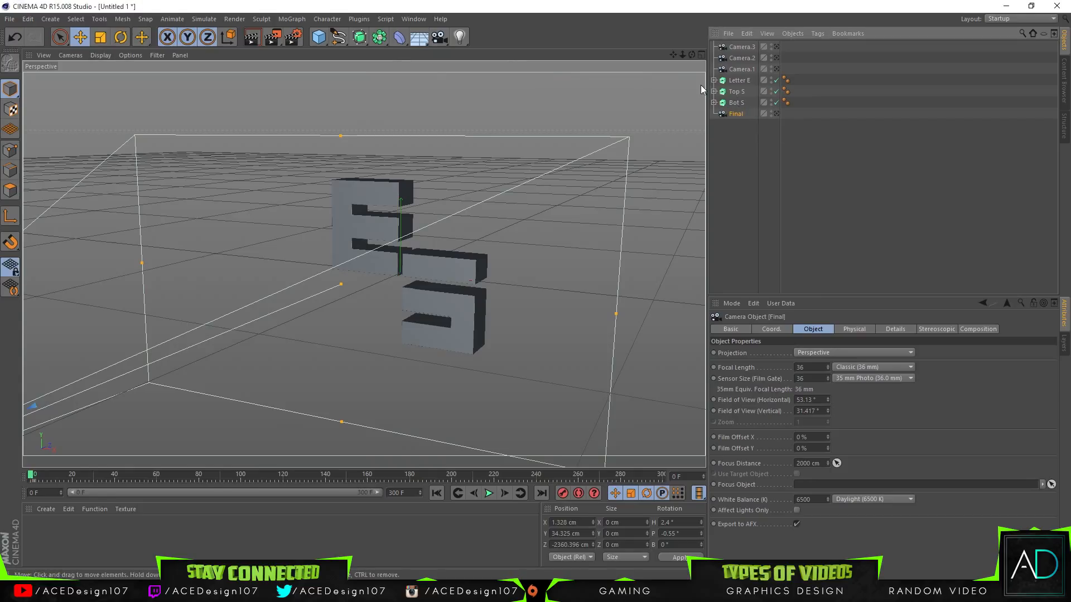
Step: Rename Camera.1 as Frist, Camera.2 as Second and Camera.3 as Third
double_click(738, 69)
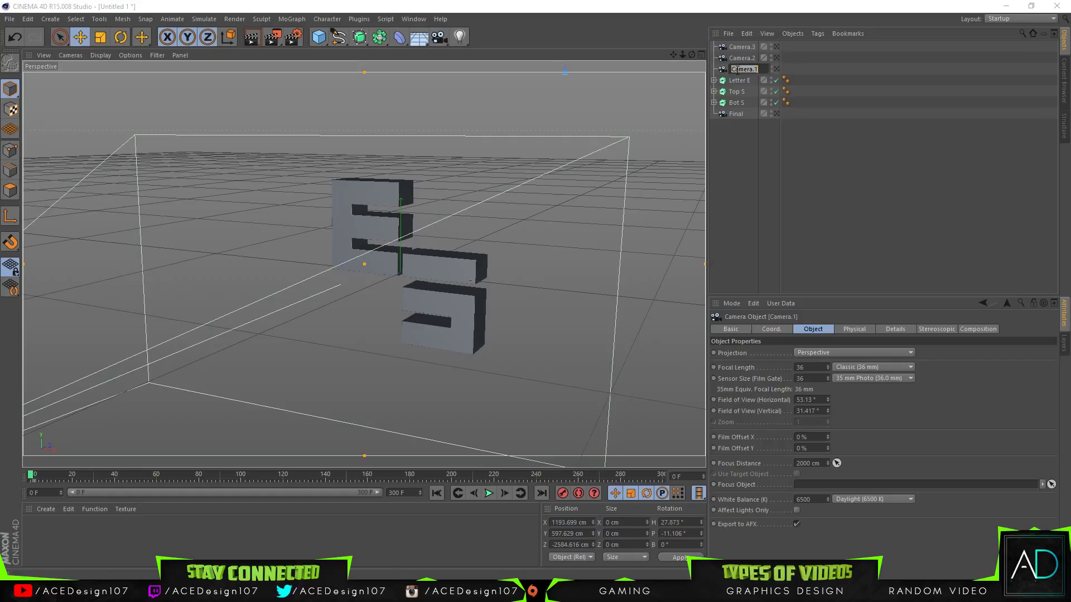
key("Return")
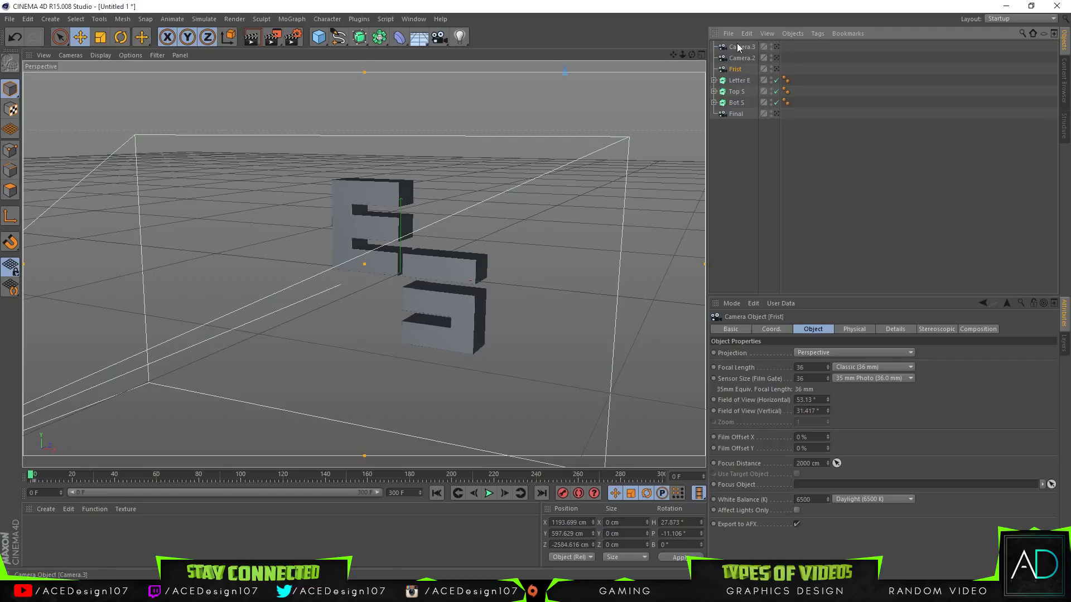
double_click(740, 58)
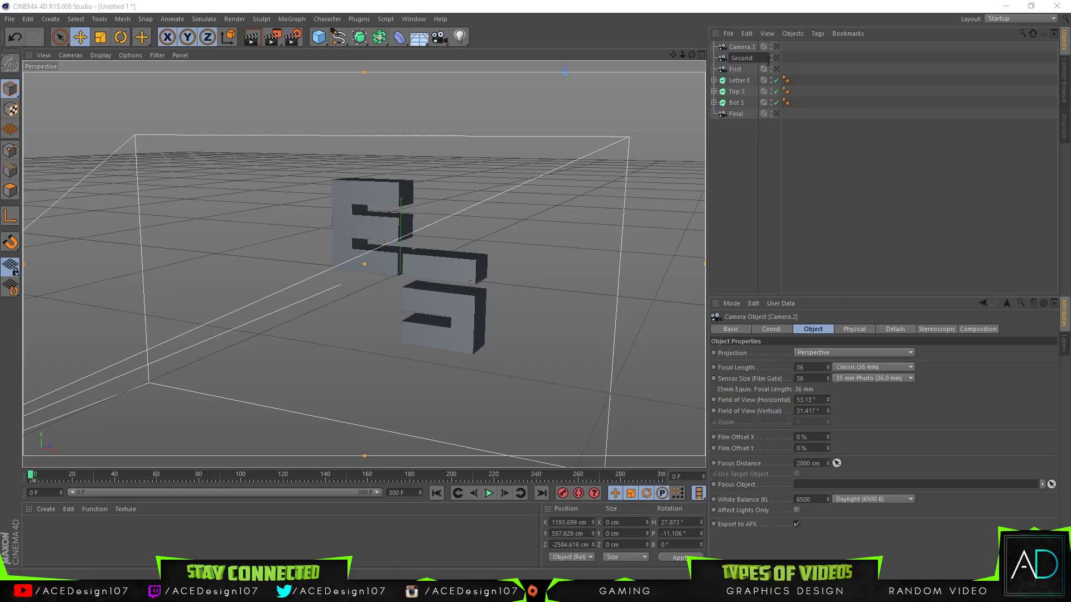
key("Return")
double_click(746, 48)
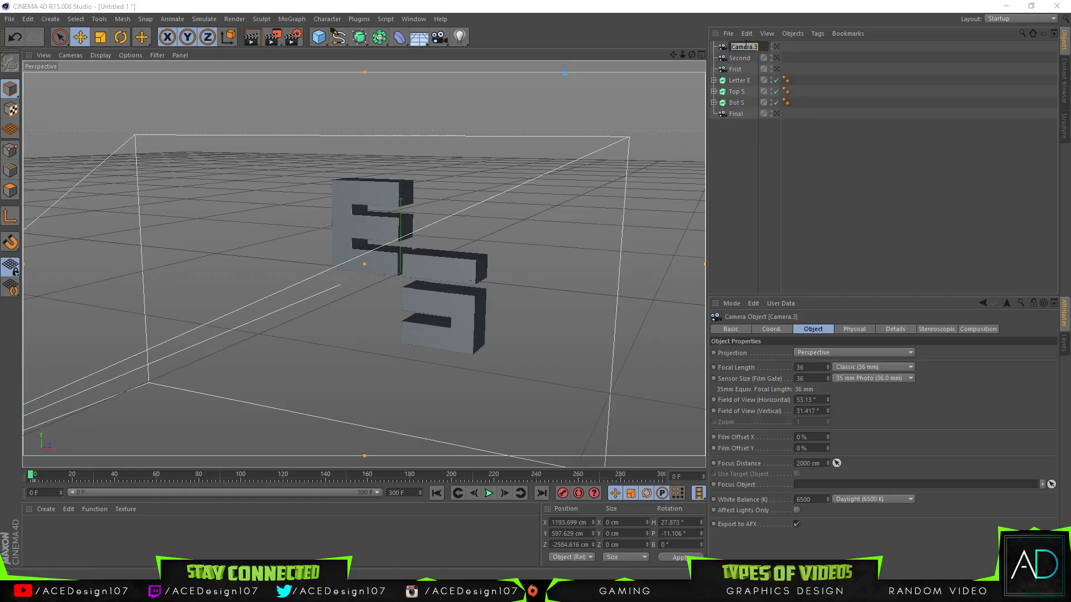
type("Third")
key("Return")
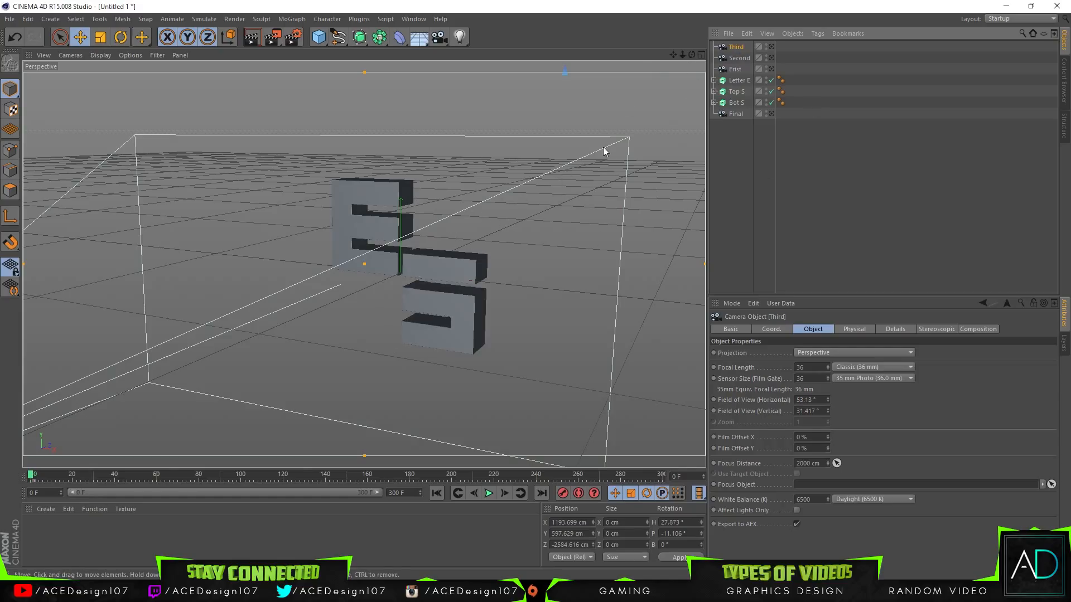
Step: Switch the perspective view to look through the Final camera
mouse_move(683, 54)
left_mouse_down()
mouse_move(658, 55)
mouse_move(684, 54)
left_mouse_up()
left_click(736, 92)
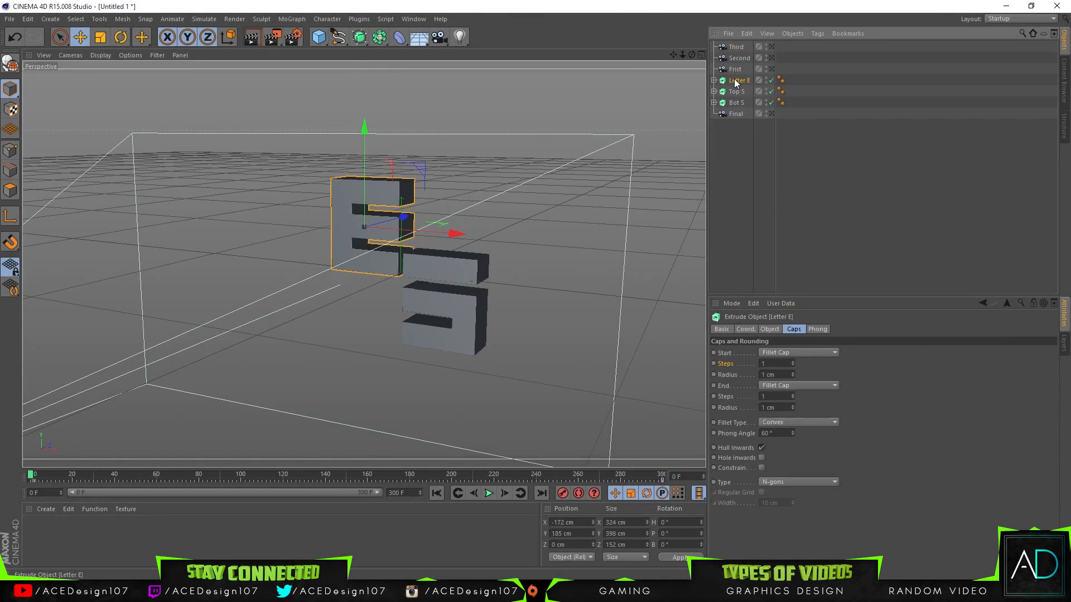
left_click(769, 113)
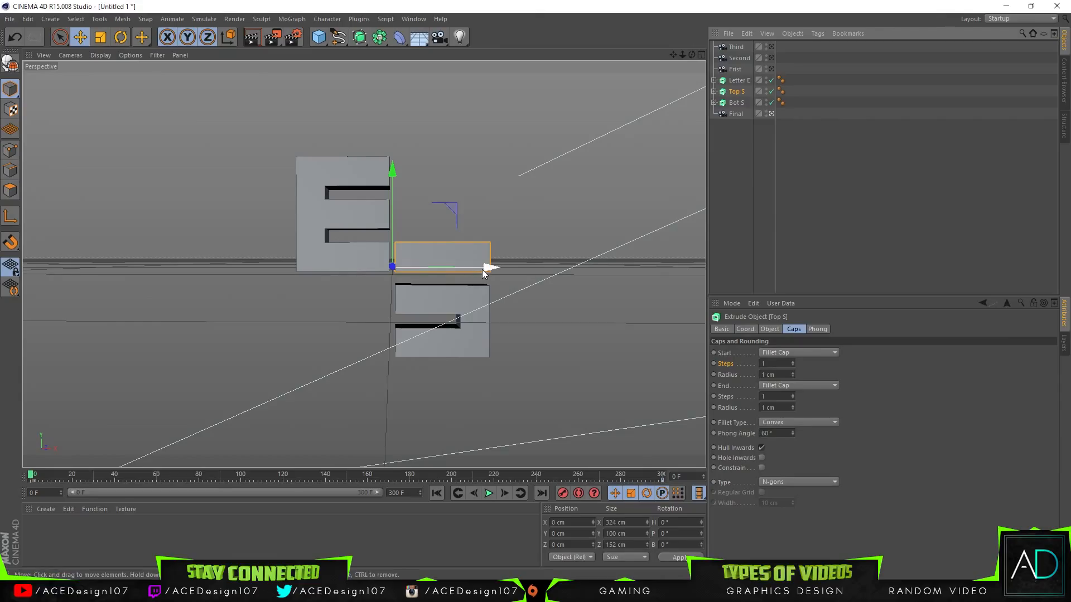
Step: Move Top S up and out of the camera view, and Bot S to about X 712 cm, Y -519 cm
left_click_drag(484, 271, 706, 270)
left_click_drag(634, 171, 634, 1)
left_click(736, 102)
left_click_drag(437, 212, 692, 273)
left_click_drag(602, 143, 608, 349)
Step: Move Letter E out of the camera view to about X -1606 cm, Y 378 cm and record a keyframe at frame 0
left_click(739, 80)
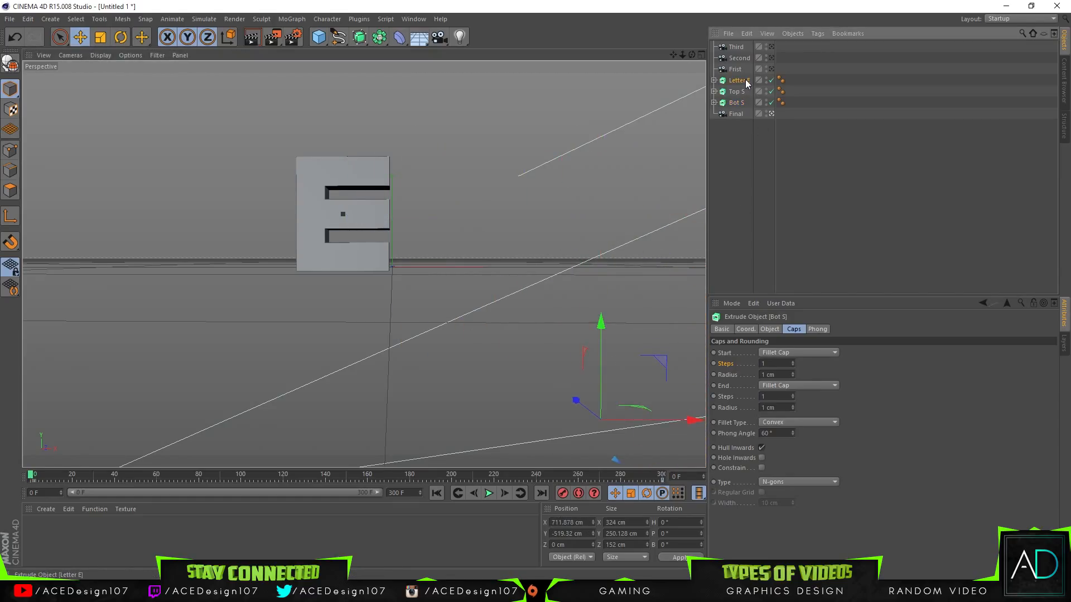
left_click_drag(403, 212, 141, 82)
left_click_drag(233, 160, 64, 179)
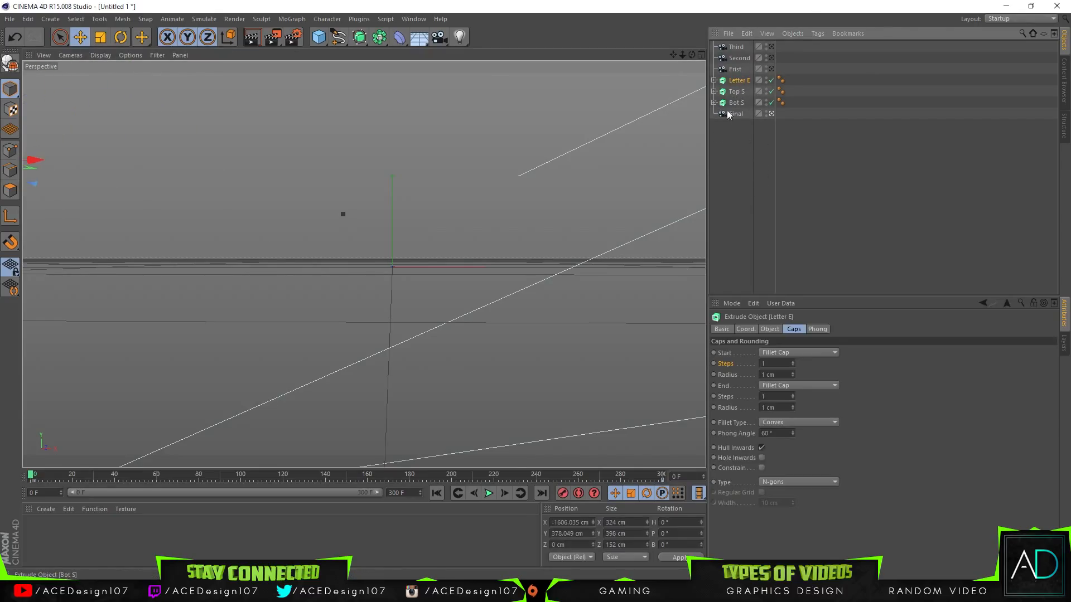
left_click(563, 494)
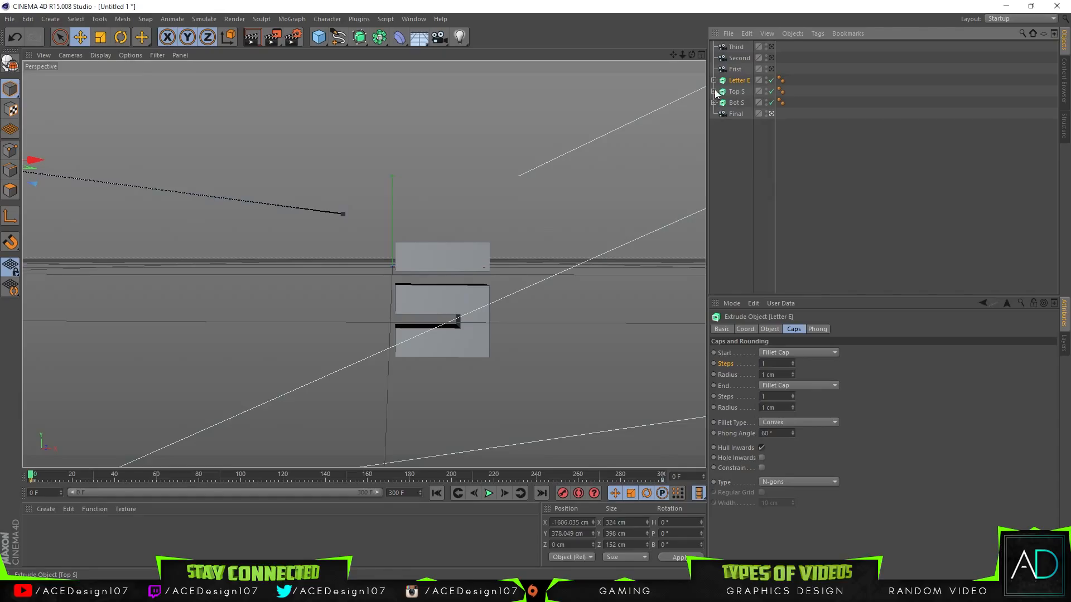
key("ctrl+z")
left_click(33, 20)
left_click(183, 2)
left_click(28, 39)
Step: Move Bot S out of the camera view to about X 976 cm, Y -365 cm and record a keyframe at frame 0
left_click(417, 292)
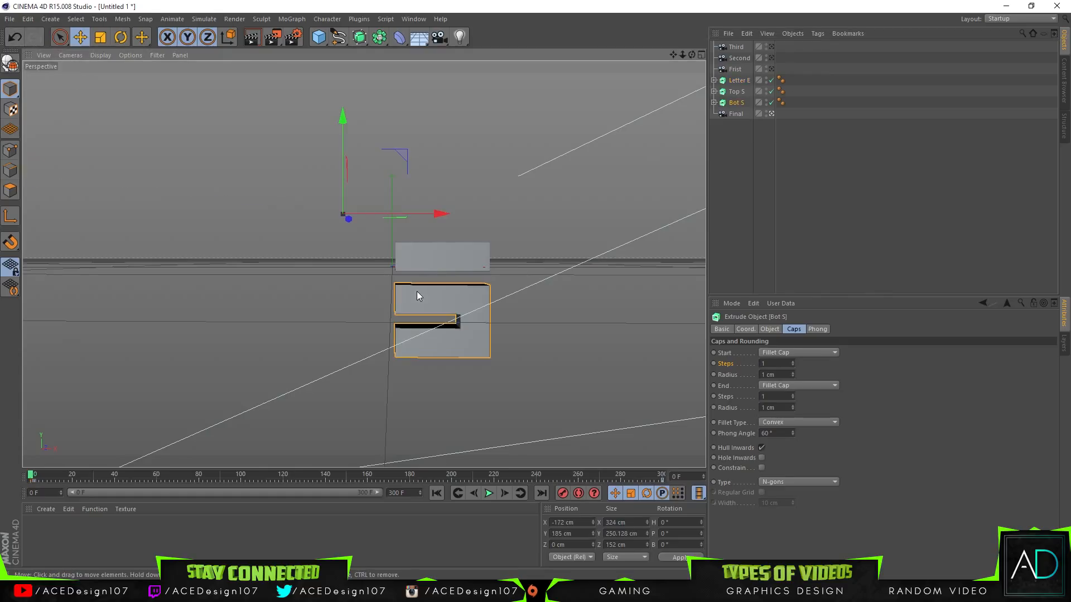
left_click_drag(430, 217, 688, 216)
left_click_drag(687, 115, 687, 295)
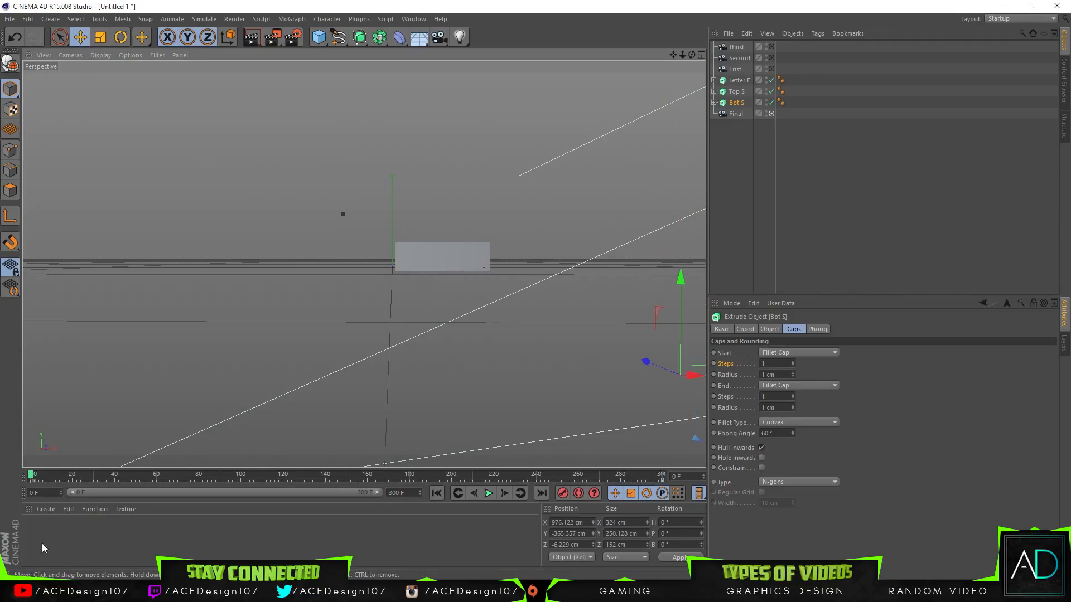
left_click(566, 494)
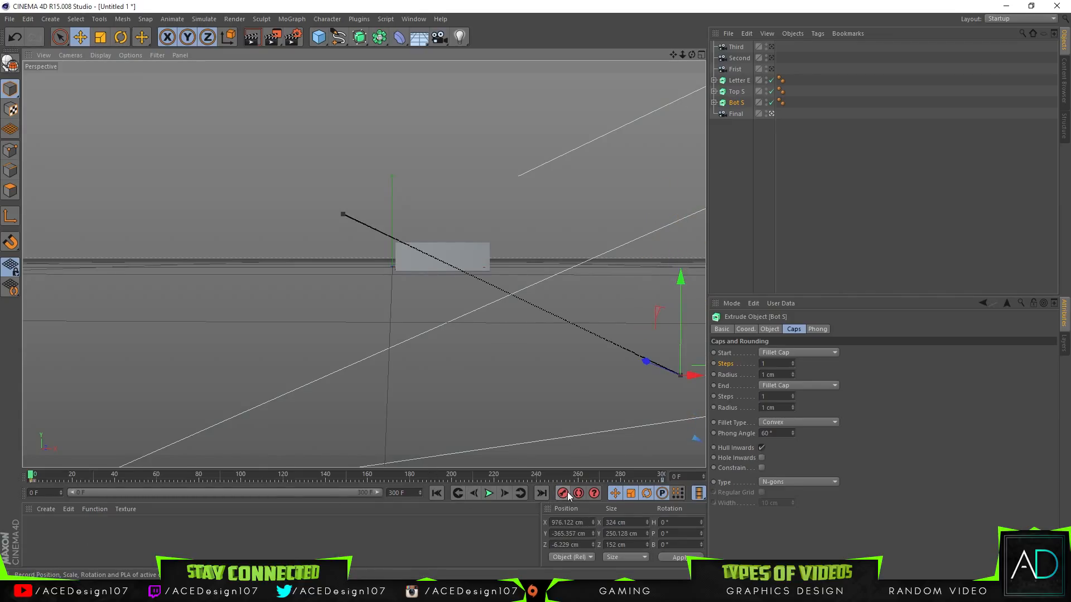
Step: Move Top S out of the camera view to about X 1009 cm, Y 829 cm, record a keyframe at frame 0, and deselect it
left_click(455, 247)
mouse_move(484, 267)
left_mouse_down()
mouse_move(533, 273)
mouse_move(470, 259)
left_mouse_up()
left_click_drag(698, 182, 695, 65)
left_click_drag(690, 188, 690, 189)
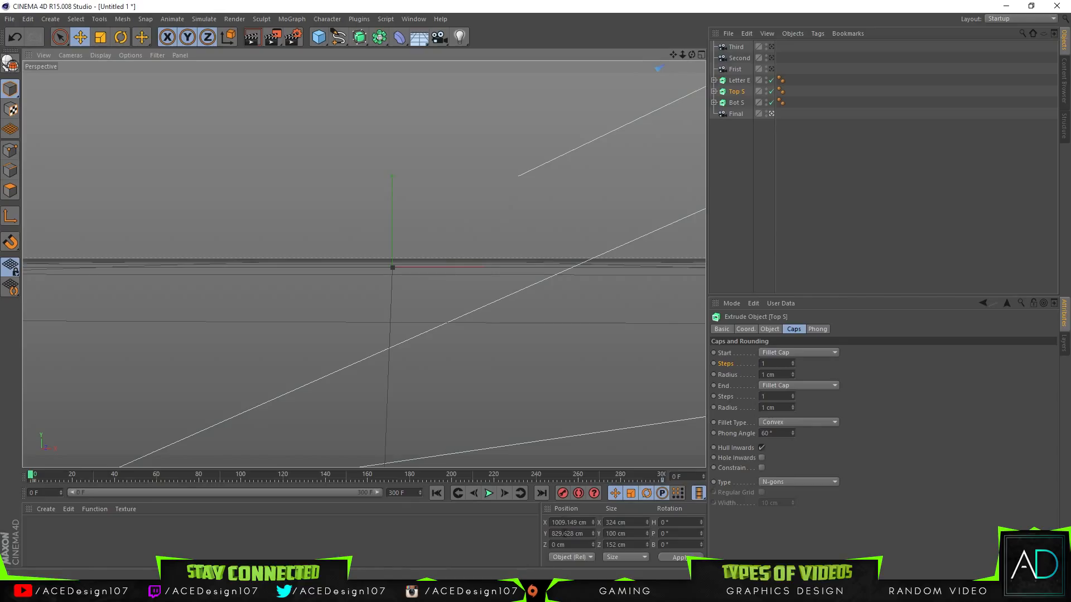
left_click(564, 495)
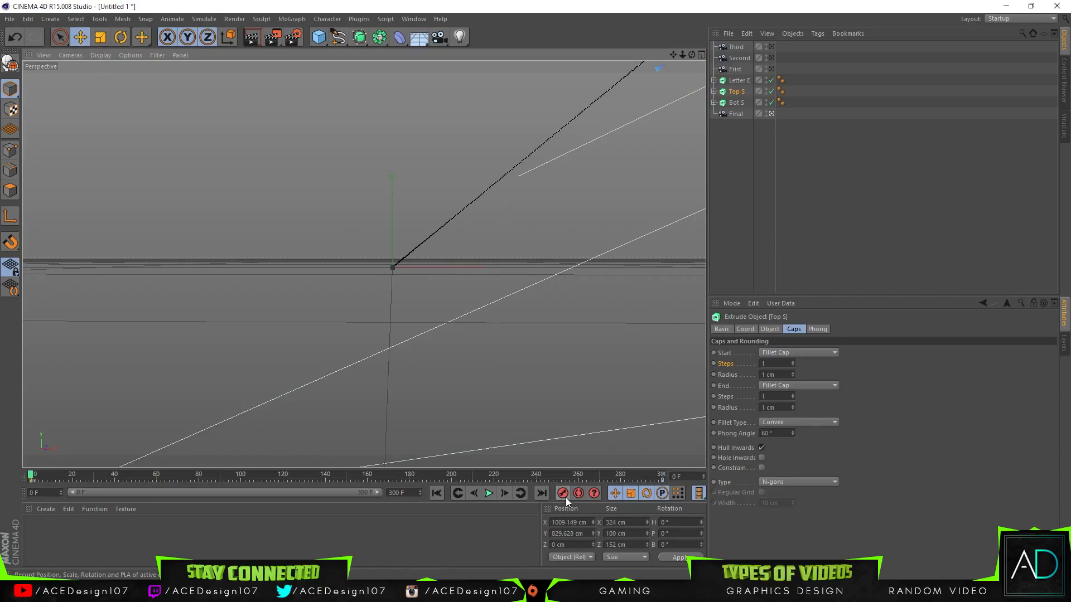
left_click(771, 164)
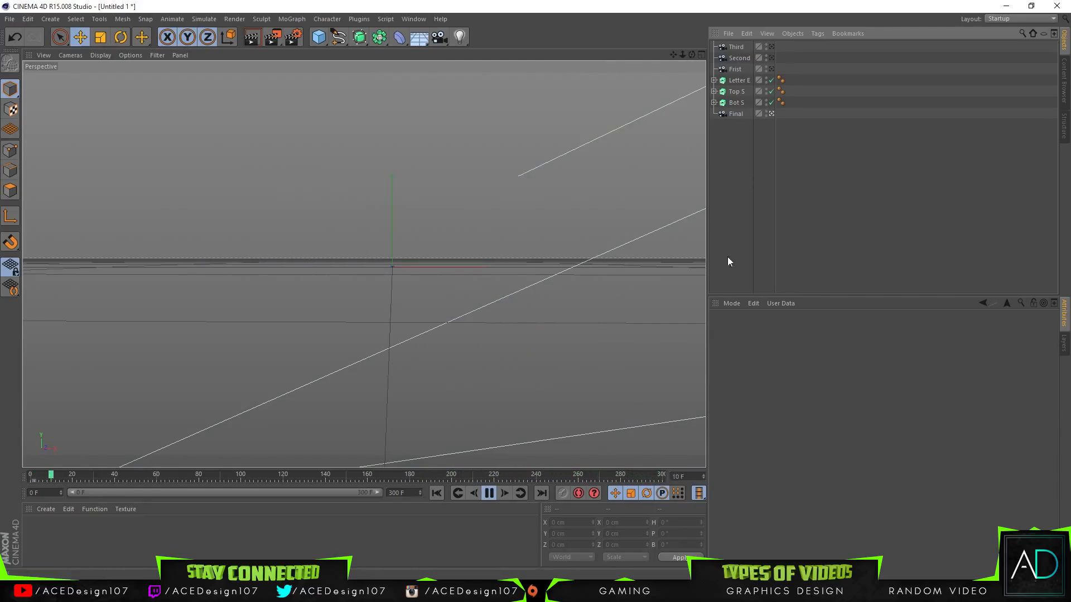
Step: Play and scrub the timeline between frames 0 and 300 to examine the letter parts' motion, checking Letter E's path
left_click_drag(318, 475, 749, 481)
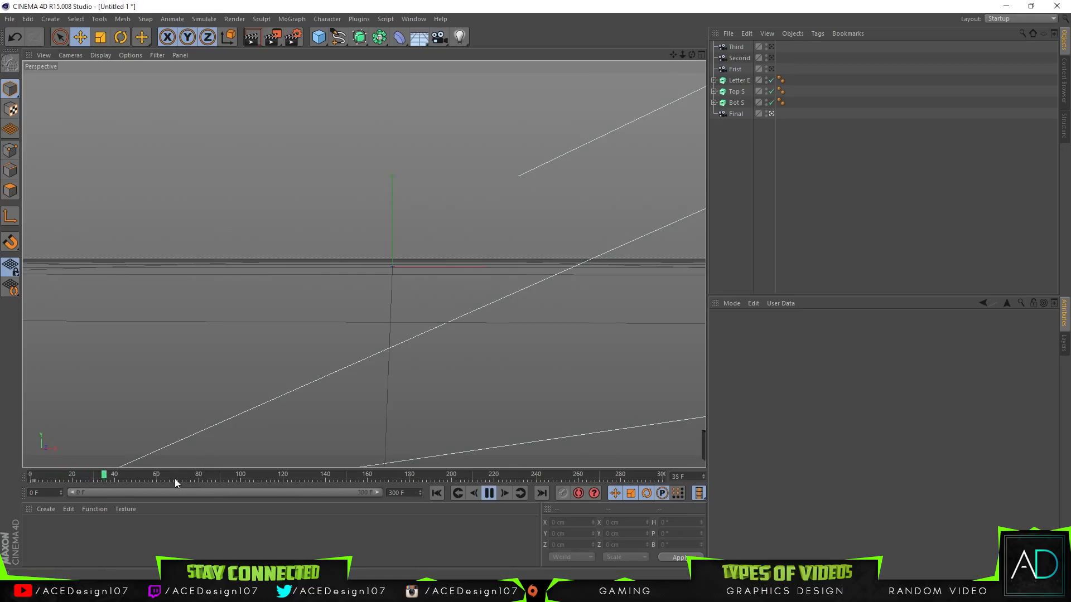
left_click_drag(153, 473, 88, 478)
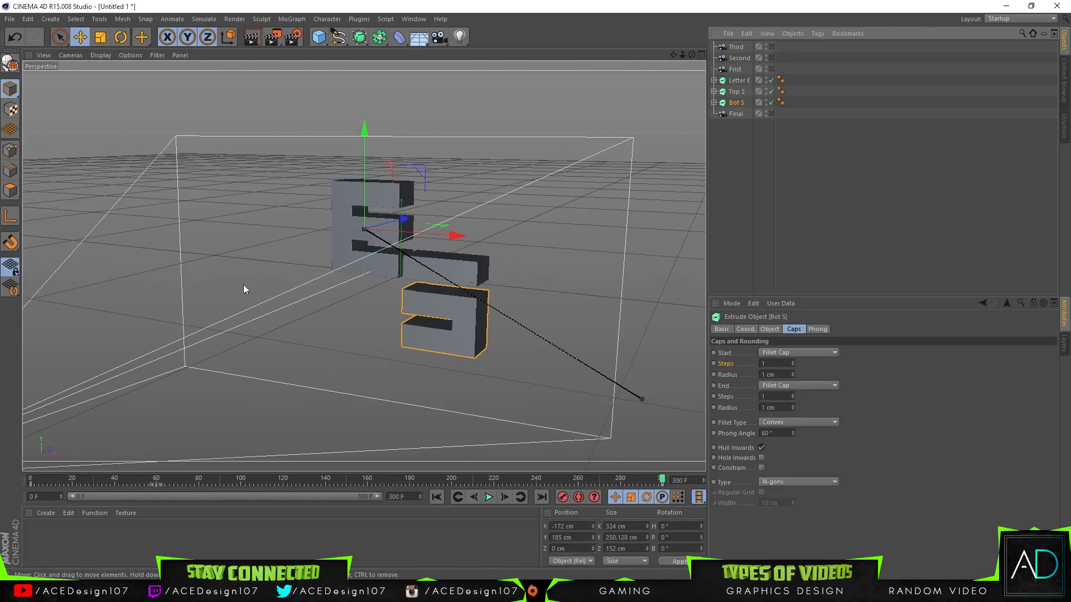
left_click_drag(134, 483, 28, 471)
left_click(123, 144)
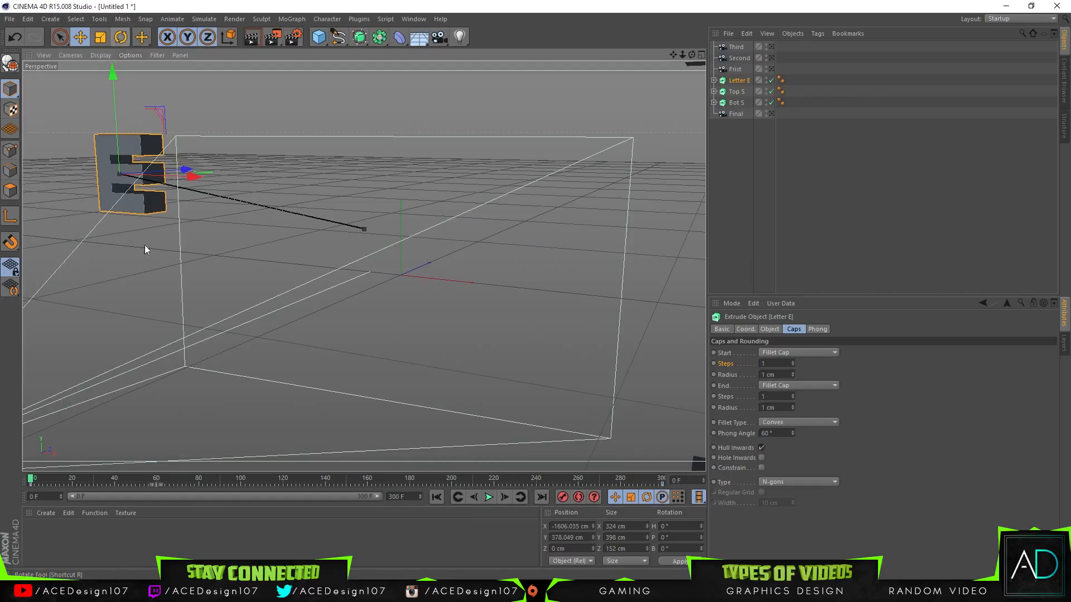
left_click_drag(544, 480, 678, 469)
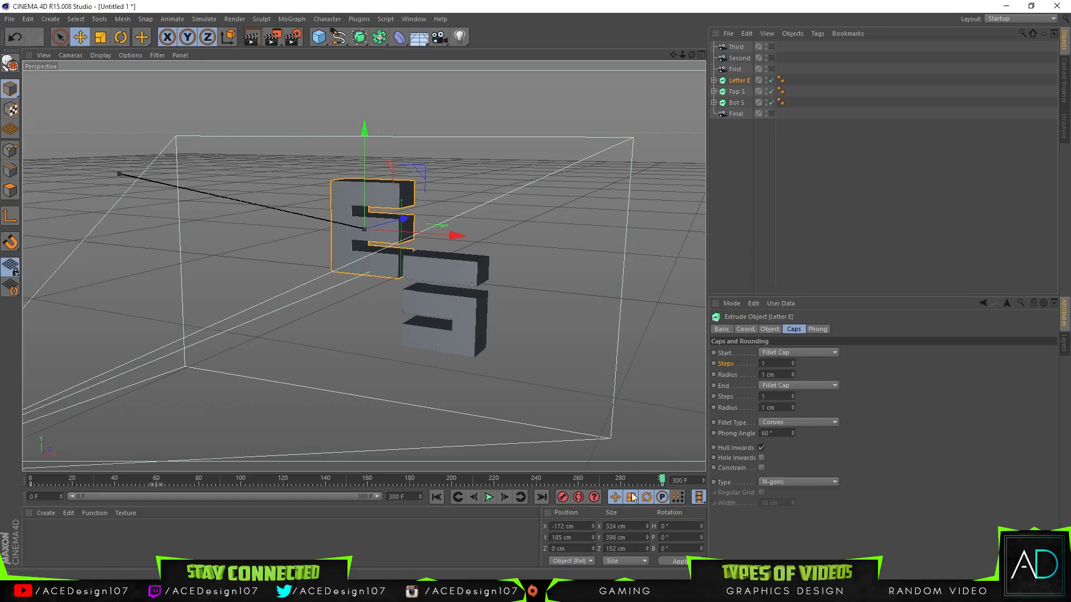
Step: Rotate Letter E at frame 0 to about H 125°, P 28°, B -3°, record a keyframe, and scrub through the motion
left_click_drag(662, 480, 48, 478)
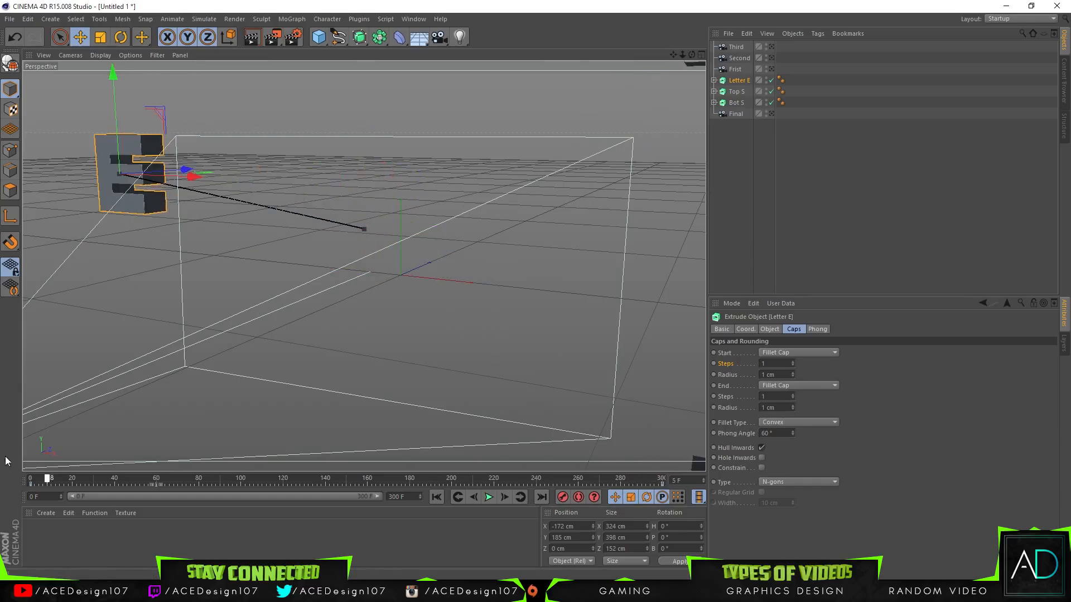
left_click(119, 39)
left_click_drag(83, 143, 410, 430)
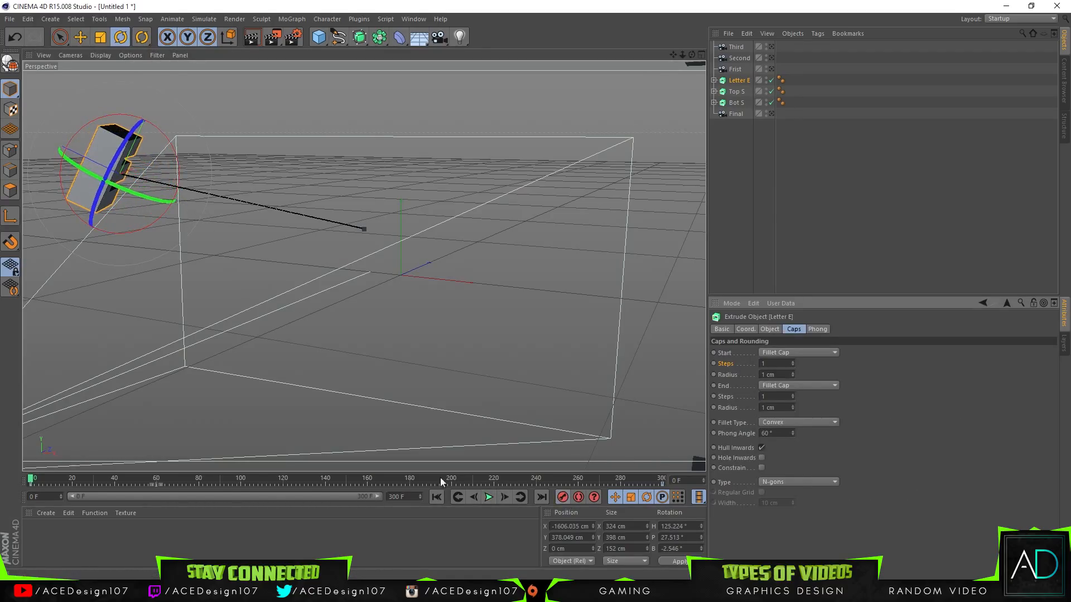
left_click_drag(65, 476, 746, 495)
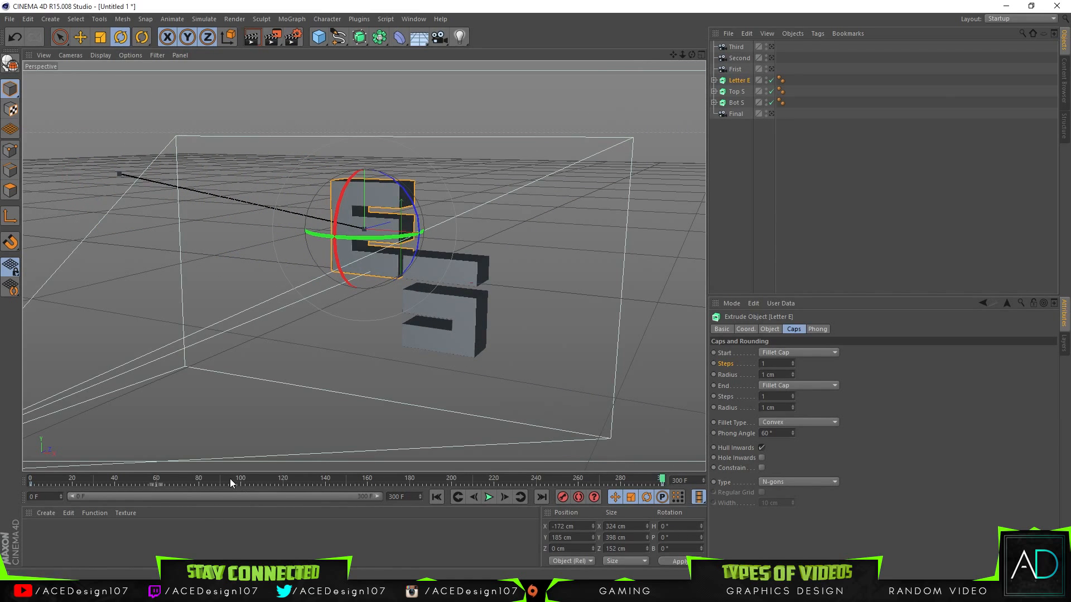
Step: Rotate Top S at frame 0 to about H 68°, P -4°, B 28° and record a keyframe
left_click(31, 479)
left_click_drag(684, 55, 658, 57)
left_click(658, 98)
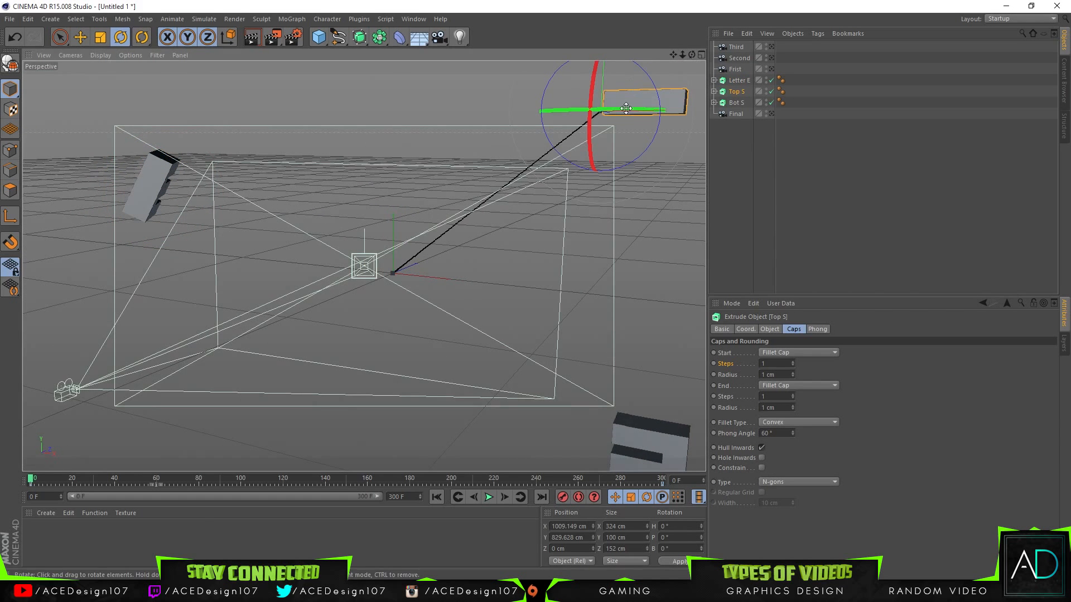
left_click_drag(414, 483, 30, 478)
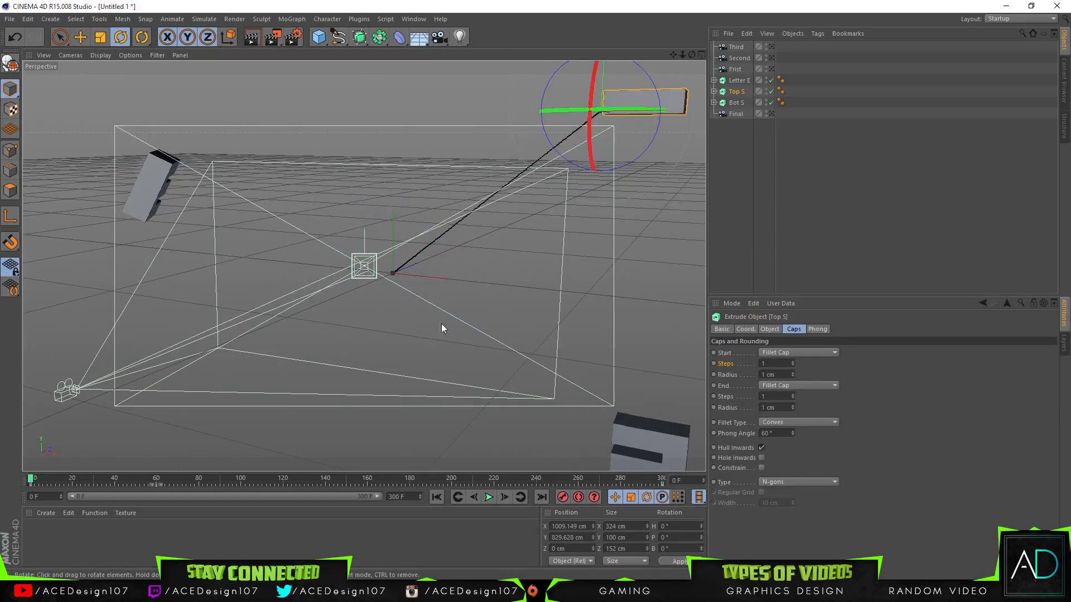
left_click_drag(591, 139, 655, 138)
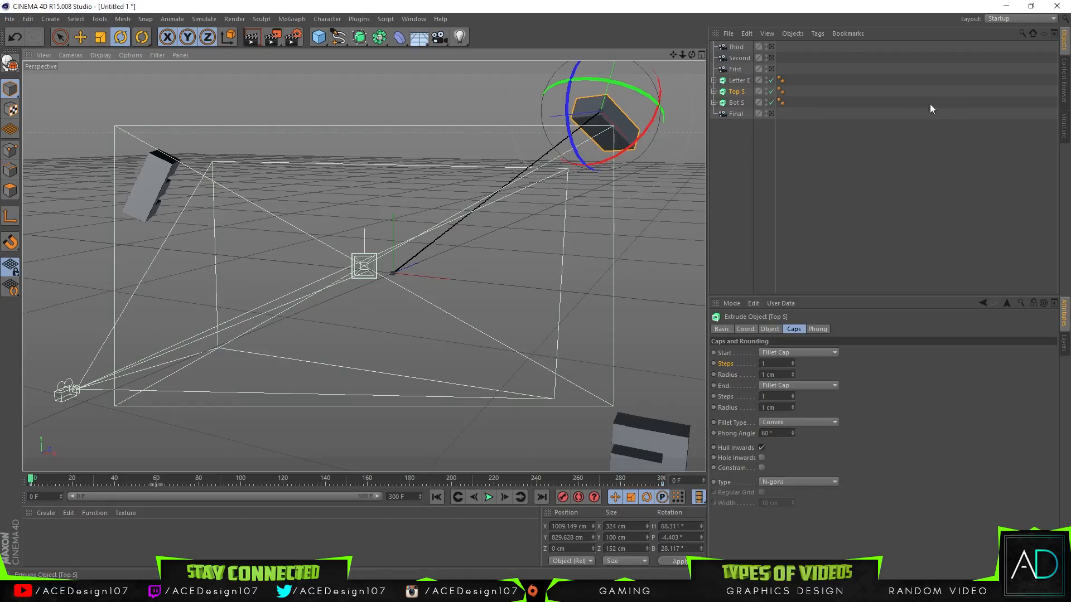
Step: Play and scrub the animation through the Final camera to check the letters' spinning entrance, and return to the free perspective view
left_click(771, 113)
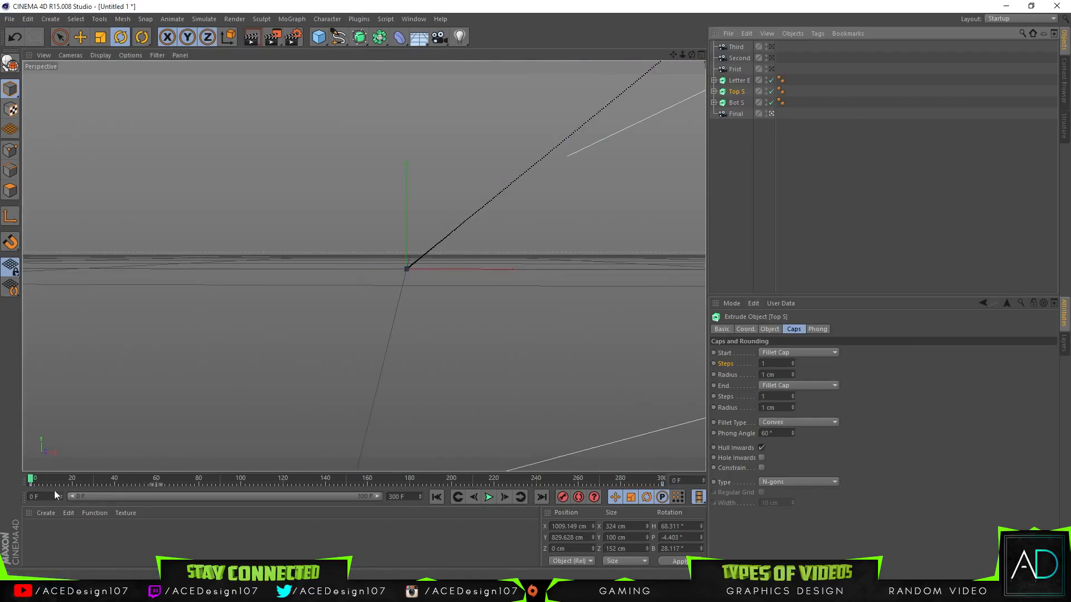
left_click(489, 497)
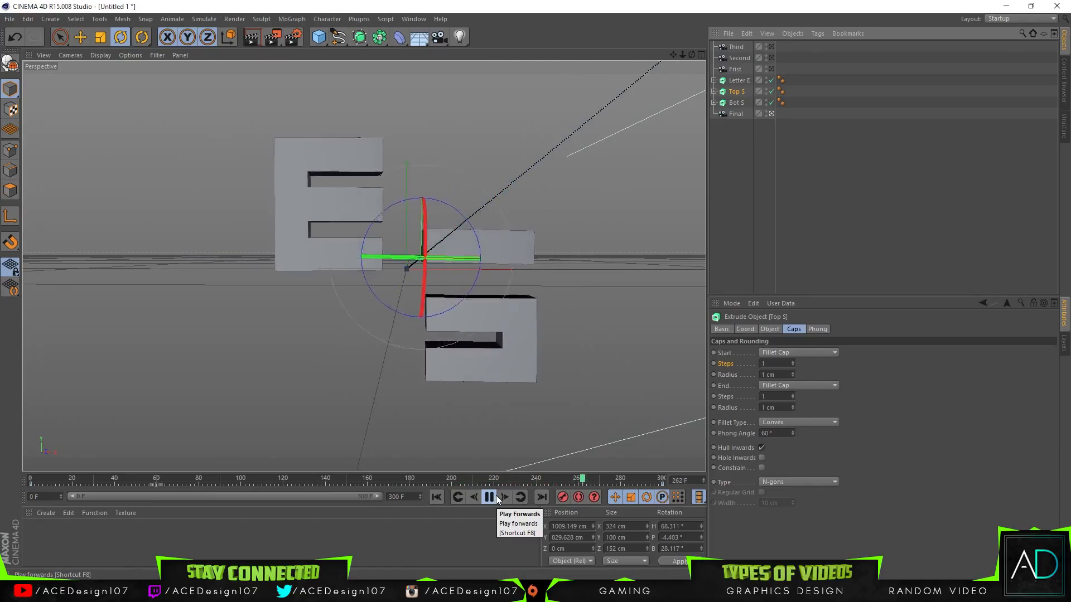
left_click(496, 497)
left_click_drag(301, 480, 66, 484)
mouse_move(692, 54)
left_mouse_down()
mouse_move(692, 44)
mouse_move(692, 54)
left_mouse_up()
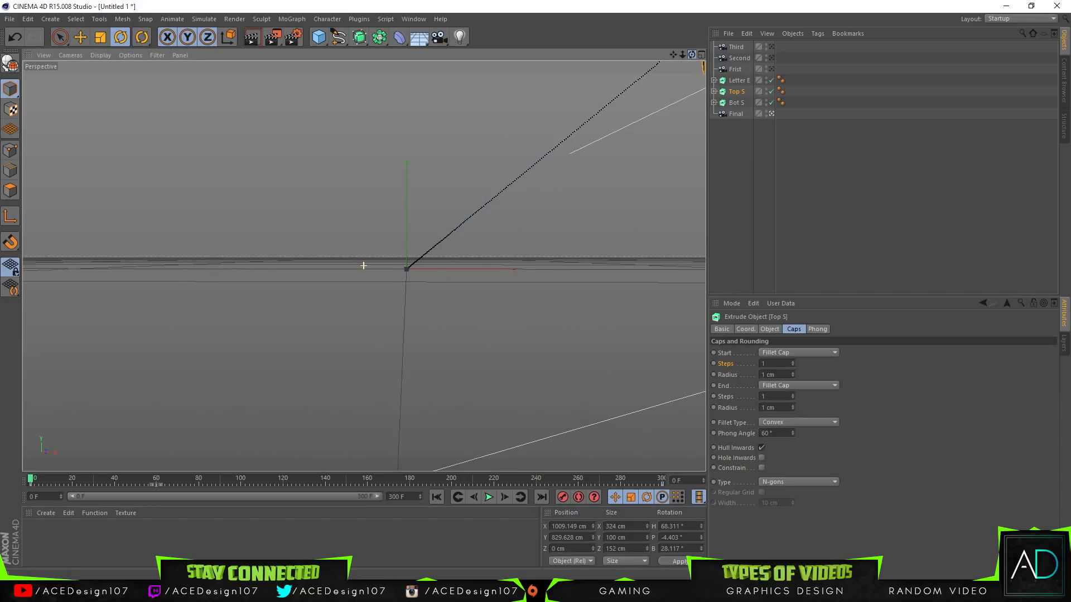
left_click(772, 113)
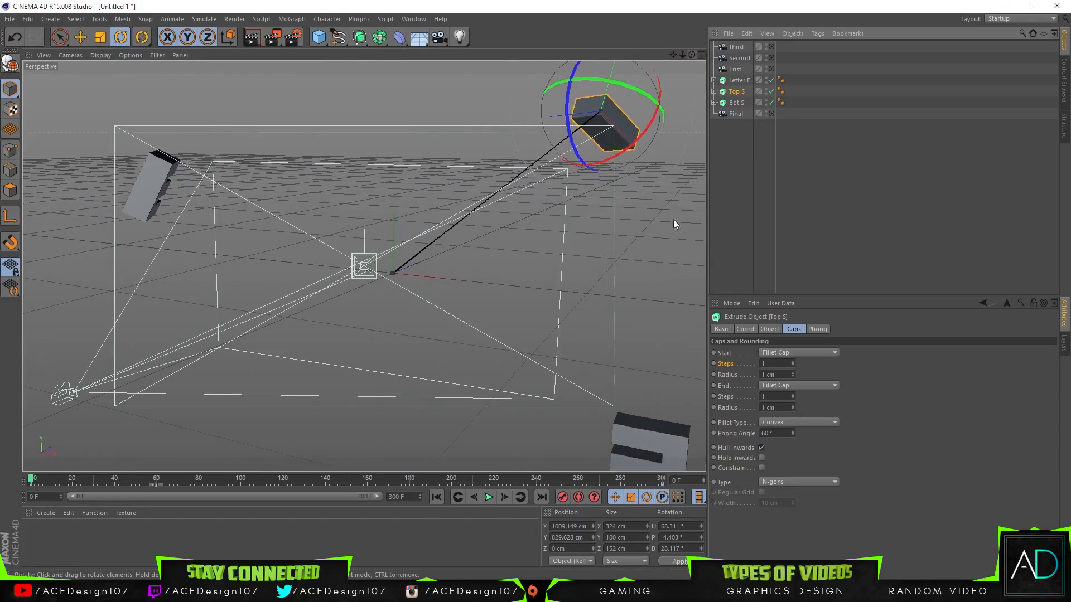
Step: Rotate Bot S at frame 0 to about H 83°, P 30°, B -45° and record a keyframe
left_click(645, 453)
left_click_drag(651, 481, 32, 479)
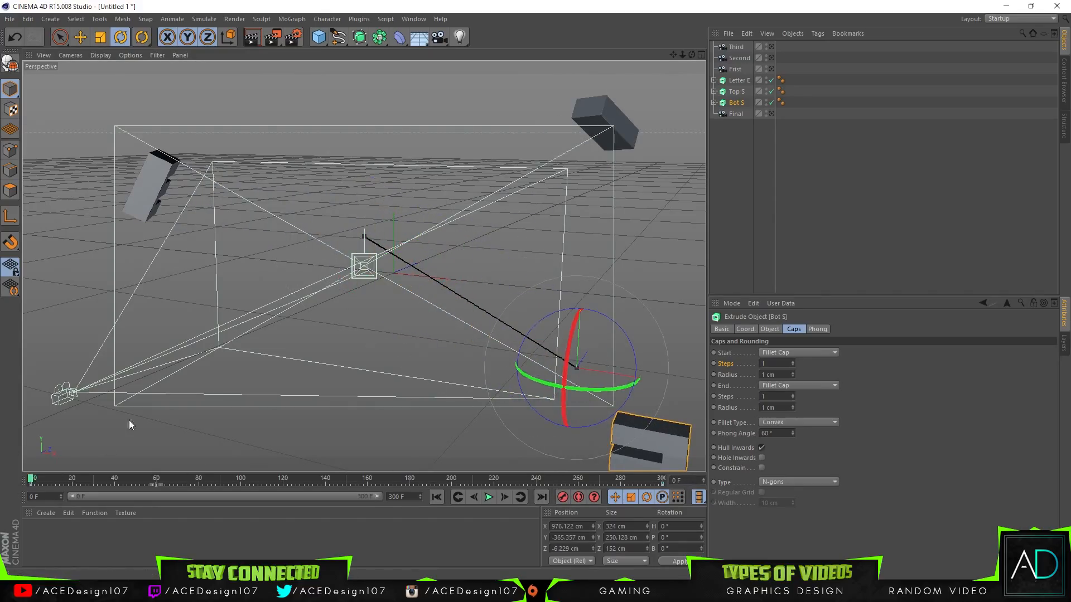
left_click_drag(543, 381, 568, 356)
left_click_drag(595, 413, 591, 391)
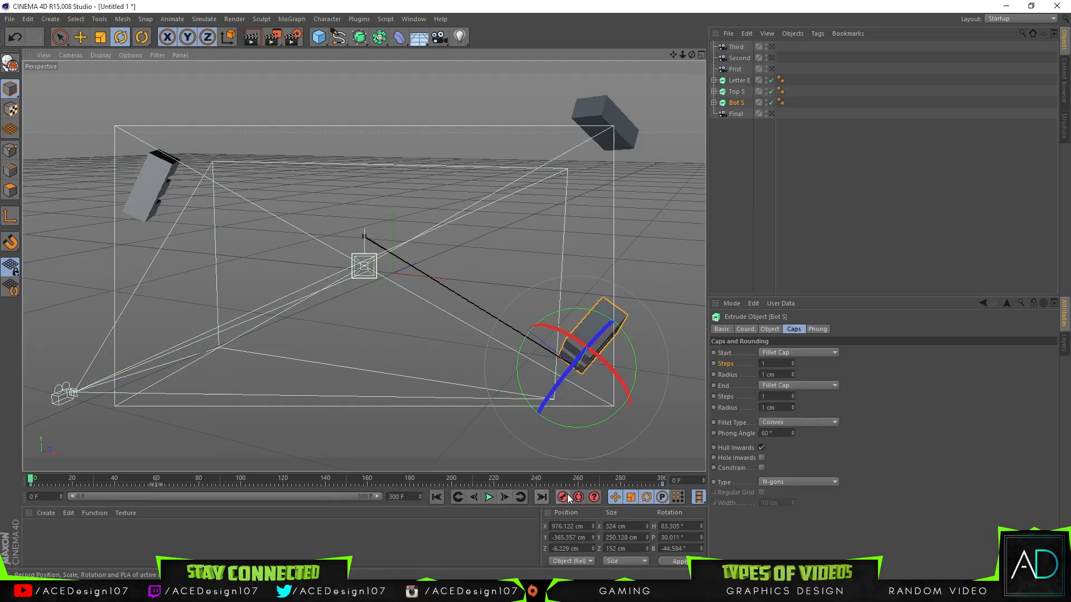
left_click_drag(632, 475, 31, 479)
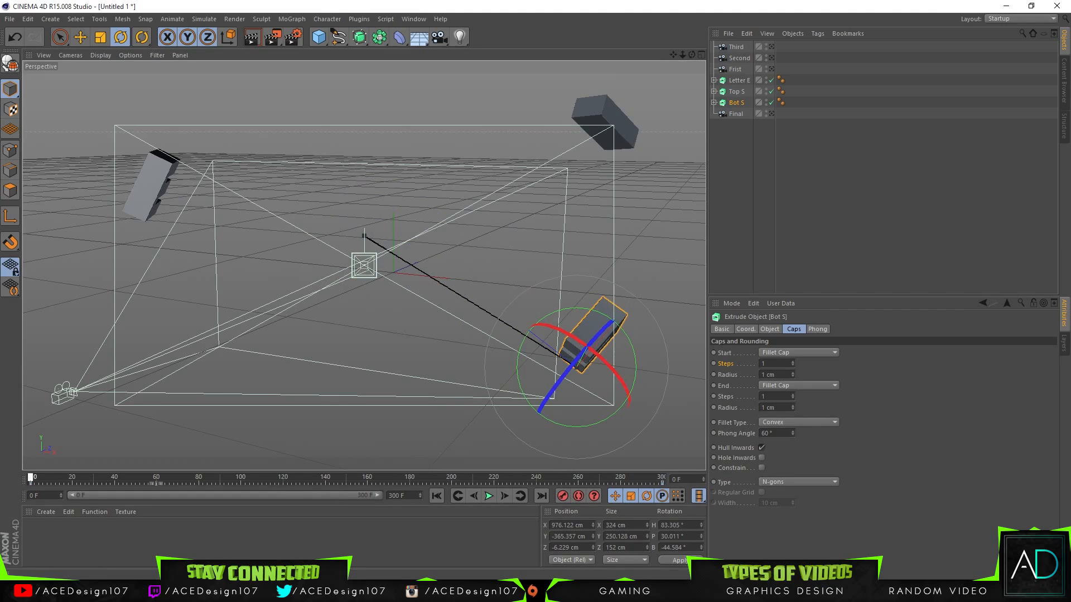
Step: Try moving Bot S out of the Final camera's view to about X 1409 cm, Y -617 cm, Z -57 cm
left_click(771, 114)
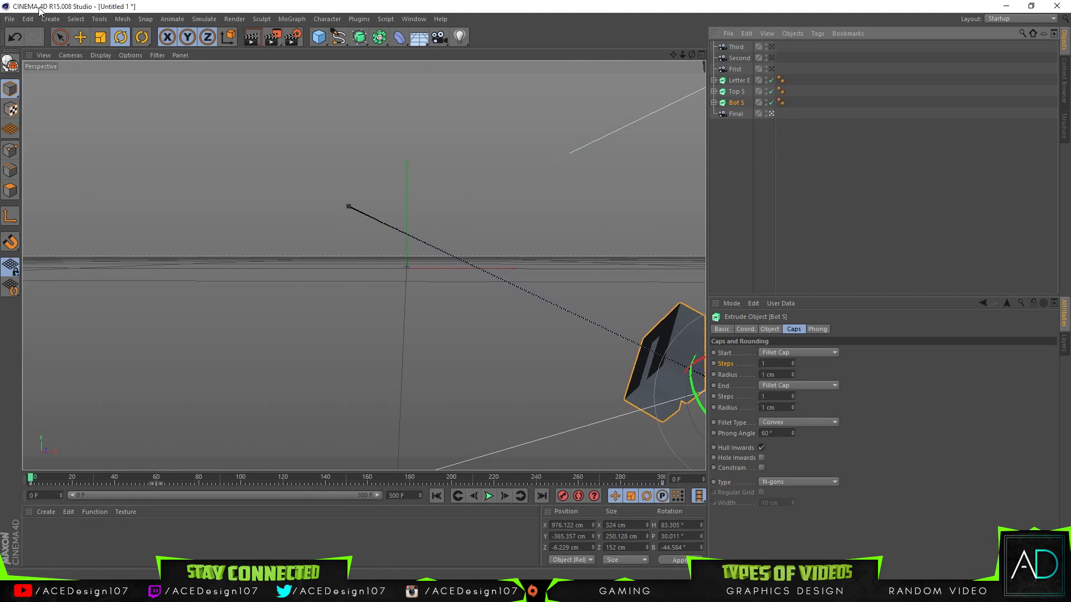
left_click(82, 37)
left_click_drag(660, 349, 686, 449)
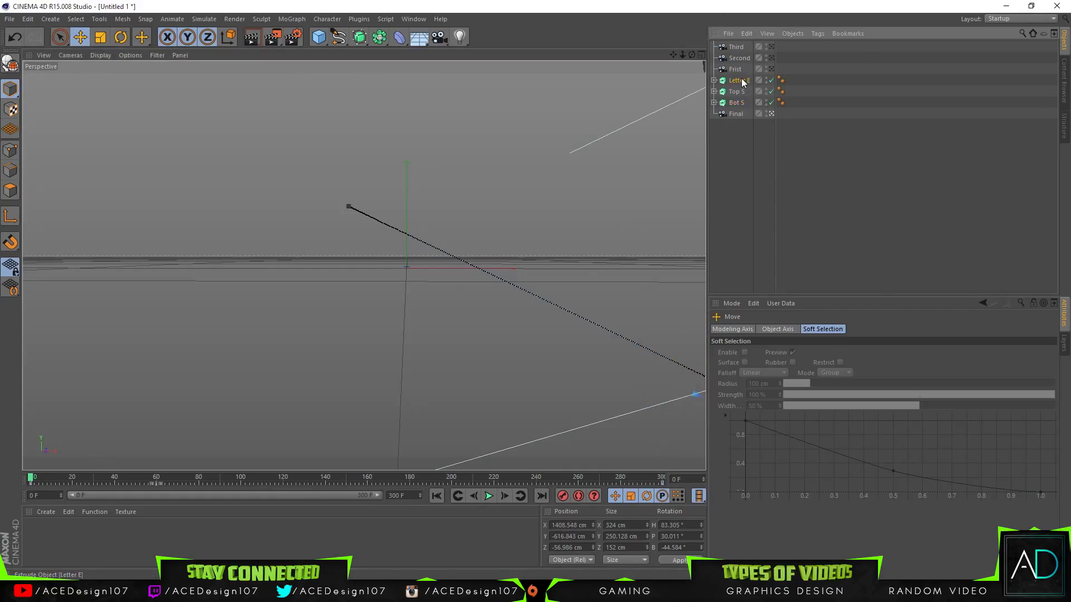
Step: Try moving Top S out of the Final camera's view to about X 841 cm, Y 1049 cm, Z -377 cm
left_click(738, 80)
left_click(736, 92)
mouse_move(683, 55)
left_mouse_down()
mouse_move(670, 74)
mouse_move(689, 47)
mouse_move(692, 61)
left_mouse_up()
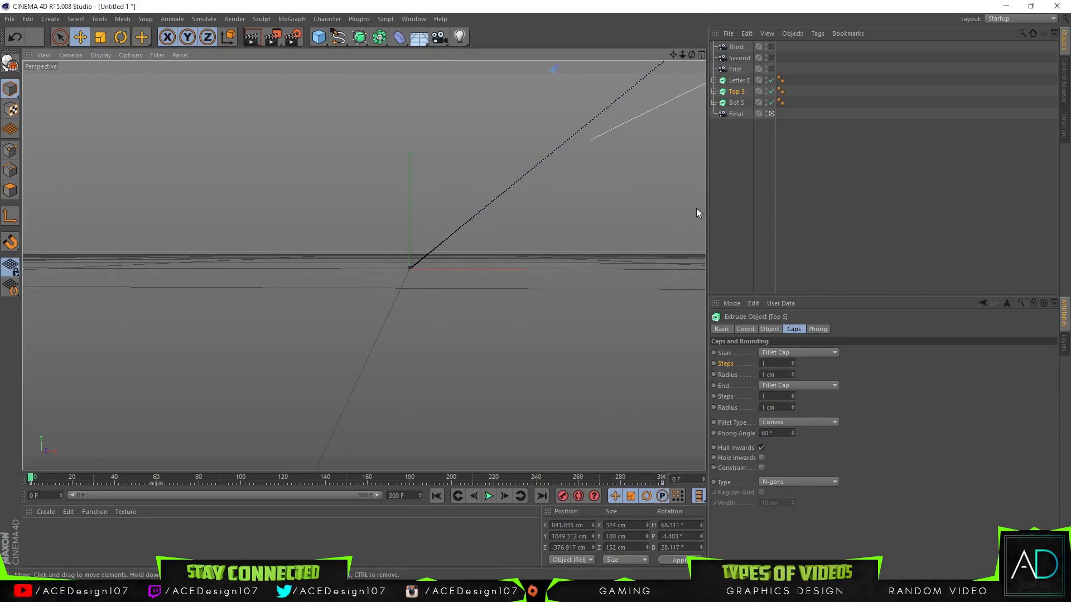
left_click(731, 195)
left_click(769, 114)
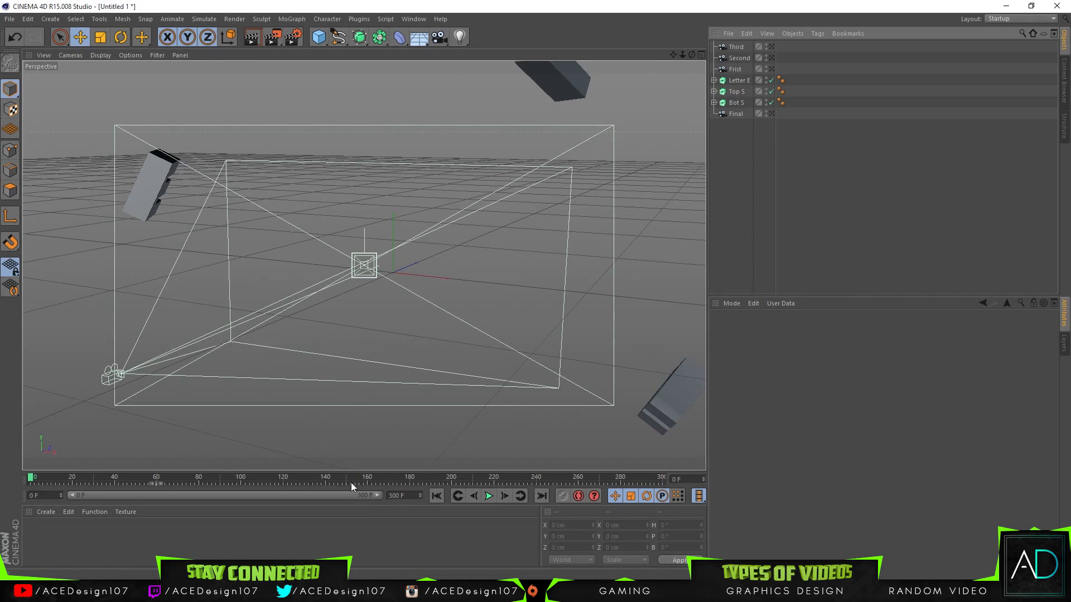
left_click_drag(161, 481, 126, 480)
Step: Play the opening frames through the Final camera to check whether any letter part is in view, and return to frame 0
left_click(771, 114)
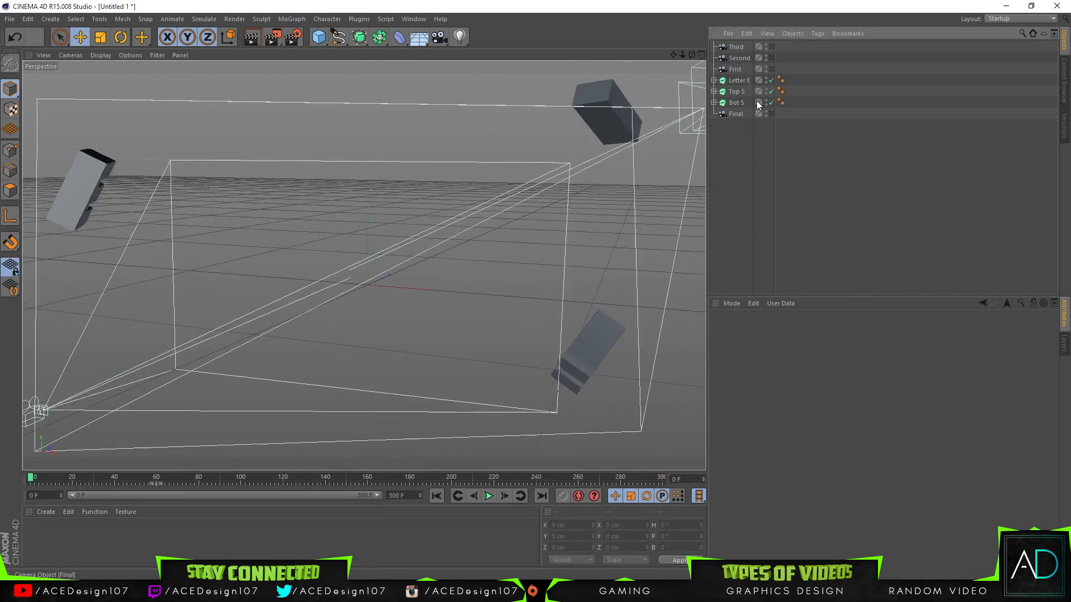
key("space")
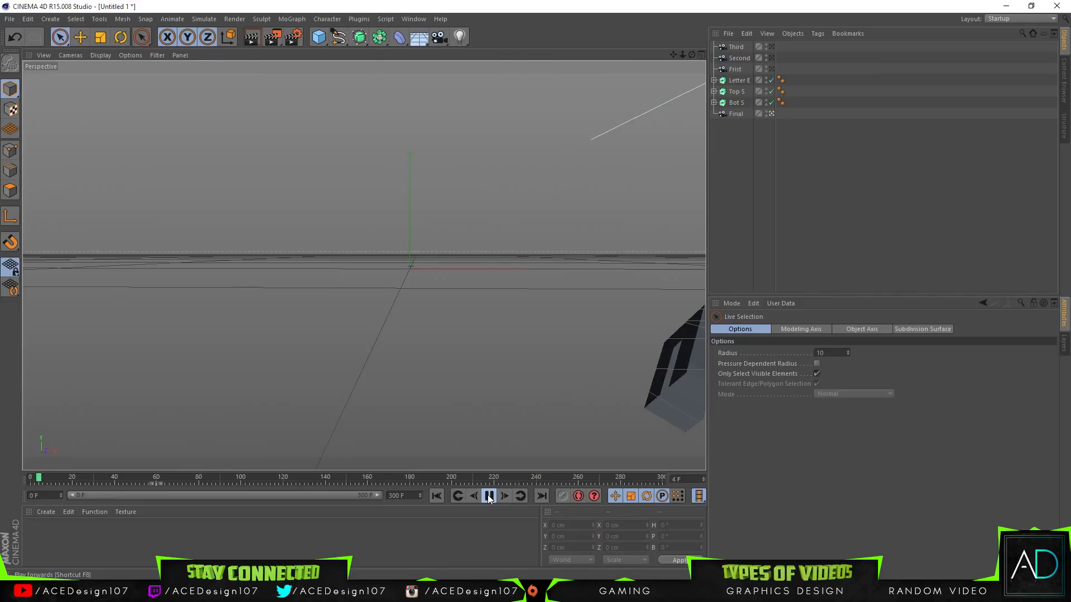
left_click(489, 496)
left_click_drag(128, 481, 31, 481)
Step: Try moving Bot S outside the Final camera's view to about X 1260 cm, Y -531 cm, Z -40 cm and play the opening frames
left_click(735, 103)
left_click_drag(675, 366, 696, 385)
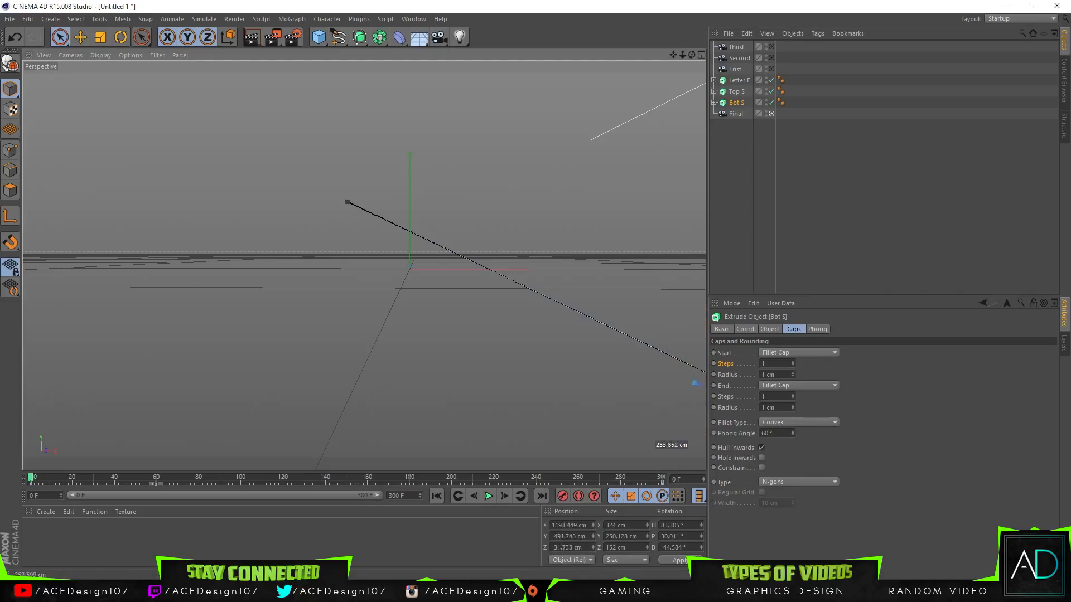
left_click(489, 497)
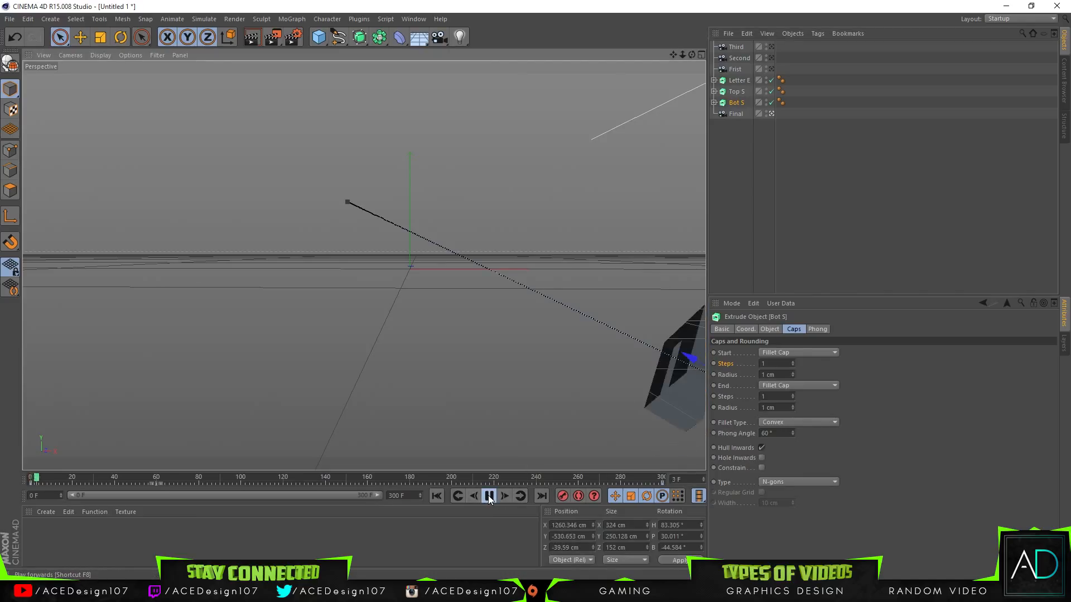
left_click(489, 497)
Step: Move Bot S at frame 0 to about X 1200 cm, Y -496 cm, Z -33 cm, record a keyframe, and play the animation
left_click_drag(86, 473, 30, 478)
left_click_drag(696, 357, 698, 381)
left_click(561, 500)
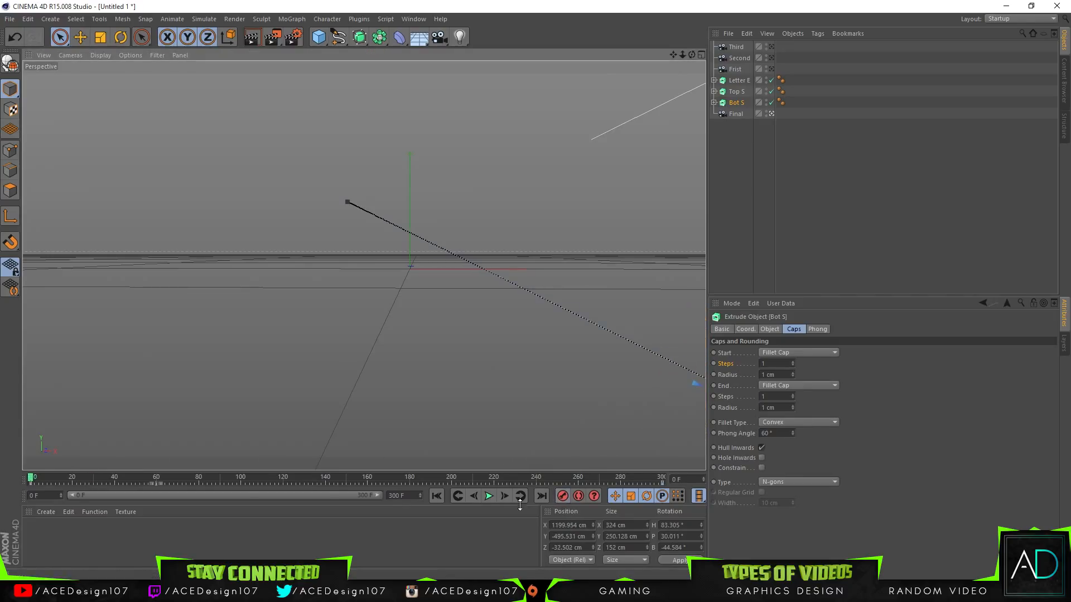
left_click(489, 496)
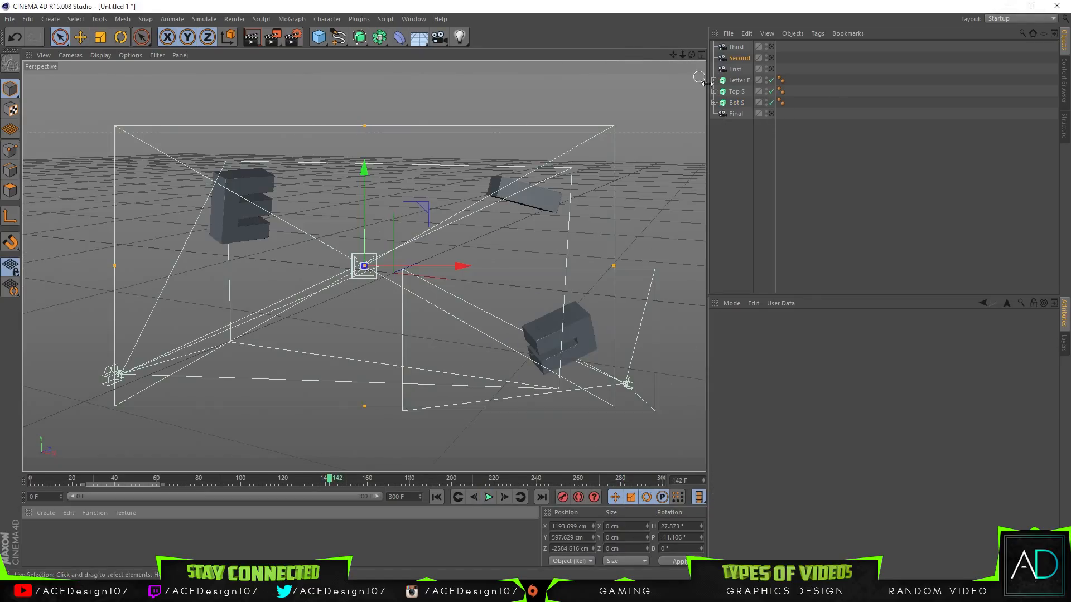
Step: Compare the scene at frame 142 through the Final camera and in the free perspective view, inspecting the Frist and Final cameras
left_click(765, 114)
left_click(772, 113)
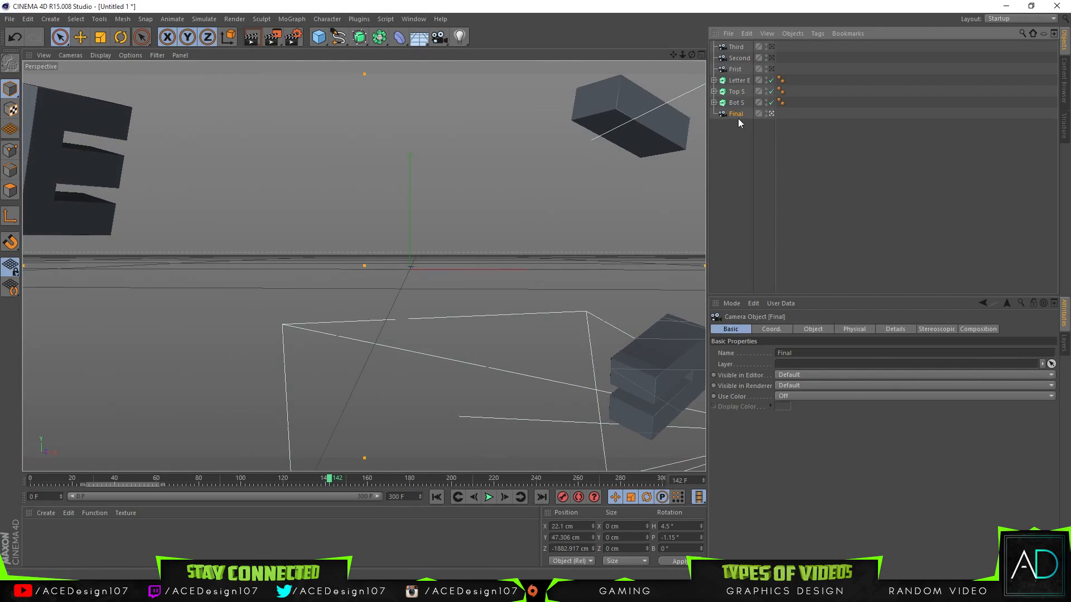
left_click(771, 114)
left_click(735, 69)
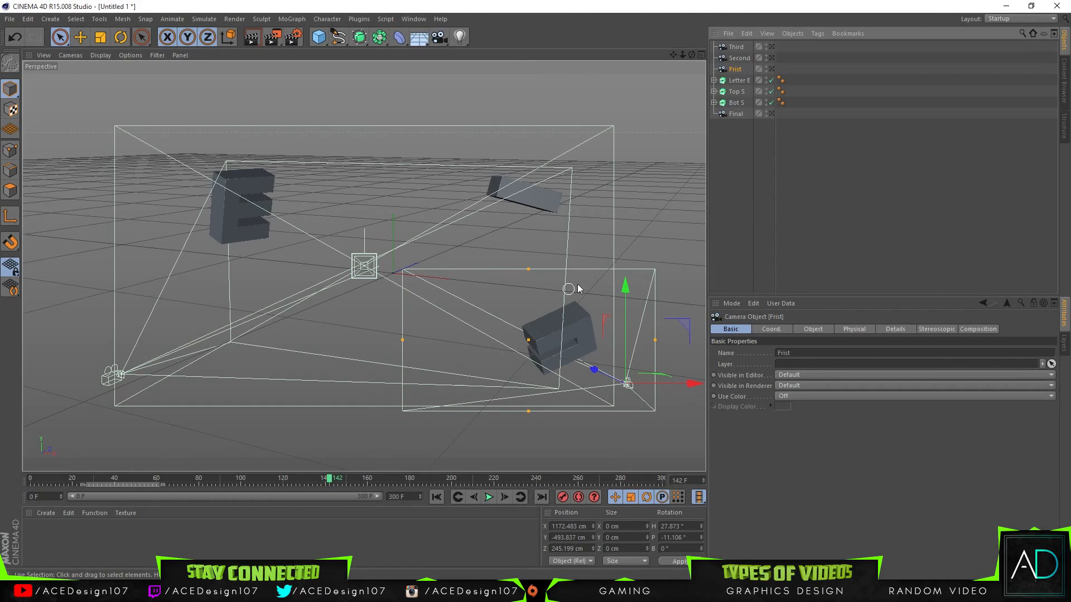
left_click(735, 114)
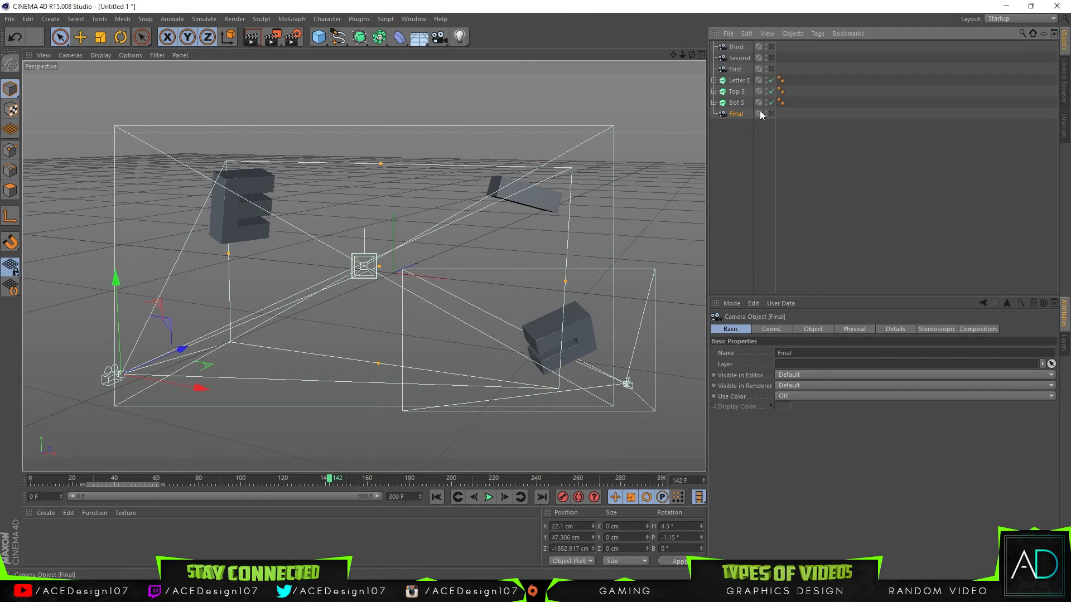
left_click(771, 114)
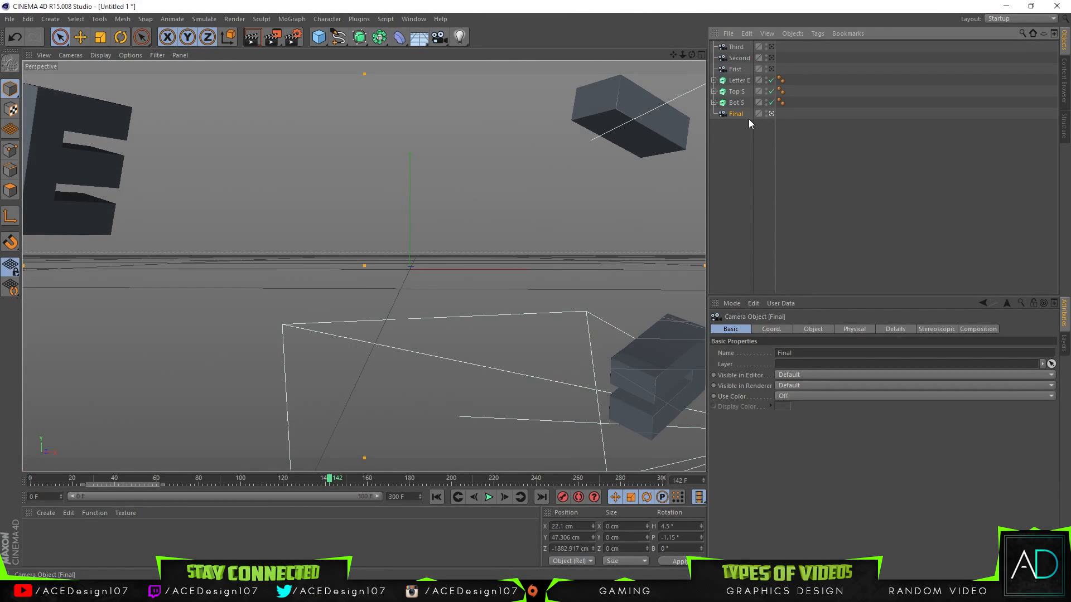
left_click(768, 112)
left_click(771, 114)
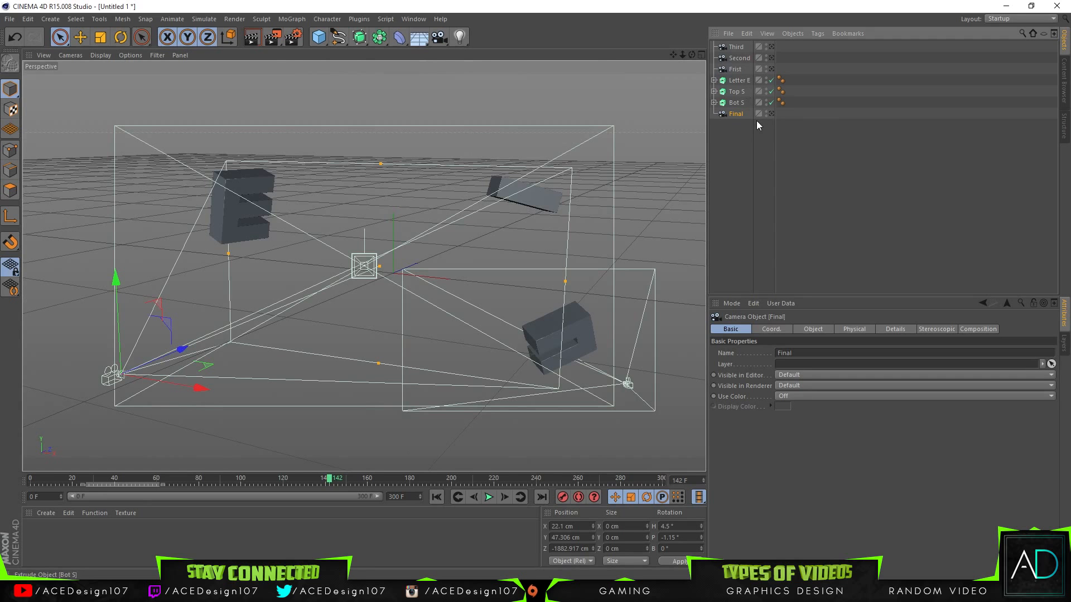
left_click(771, 113)
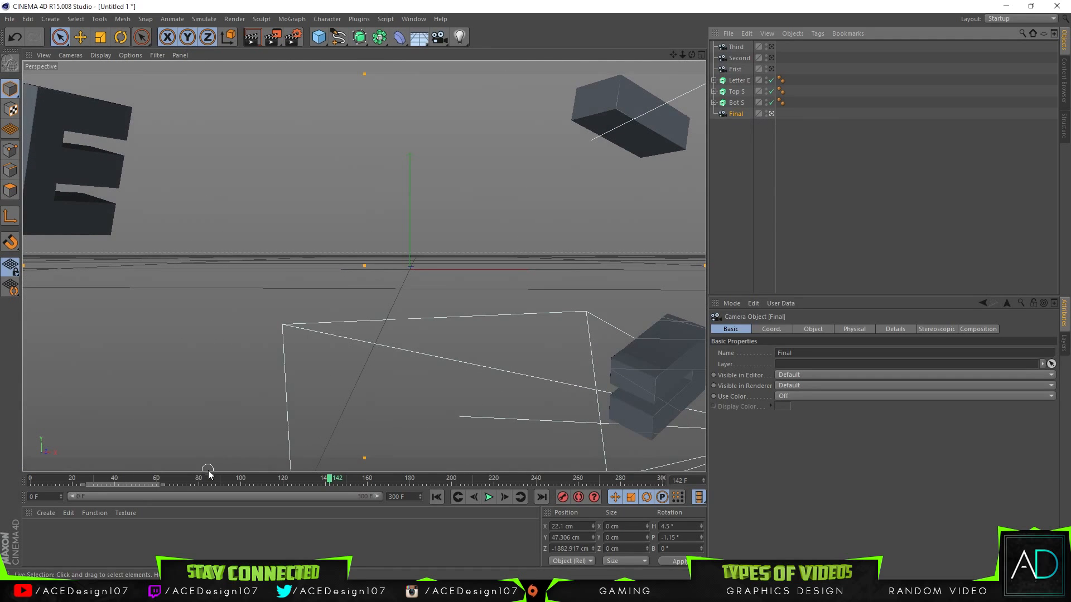
Step: Return to frame 0, select Top S, and move its starting keyframe to frame 177
left_click_drag(330, 478, 29, 479)
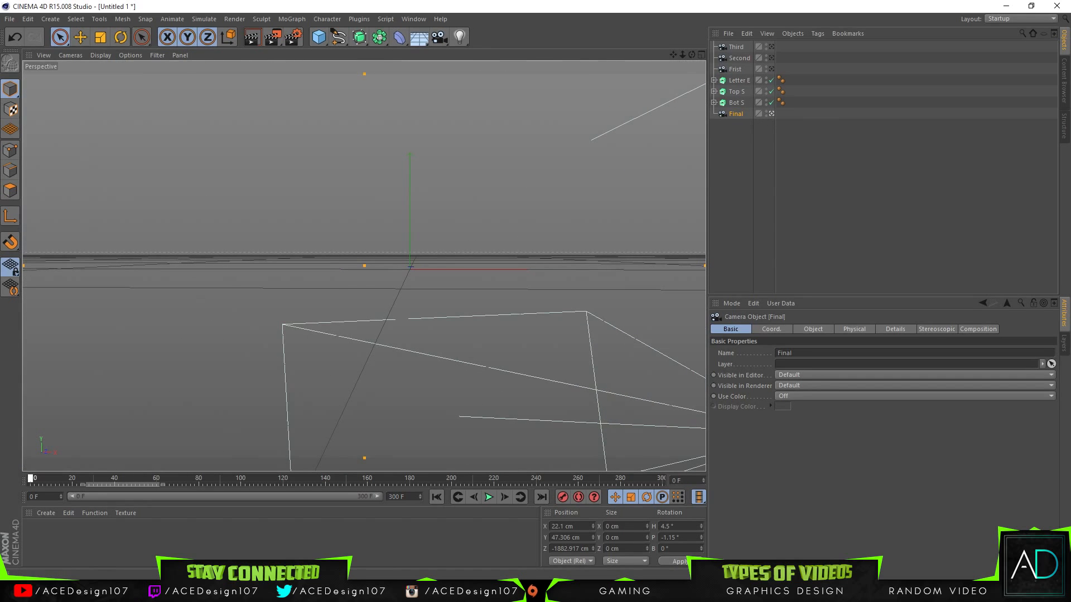
left_click(735, 81)
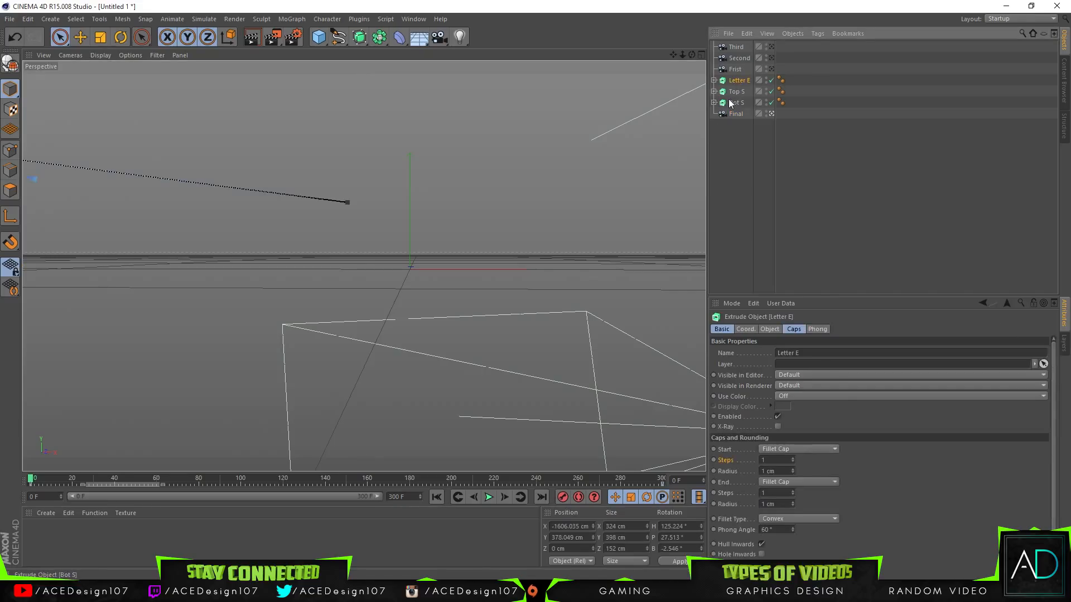
left_click(734, 92)
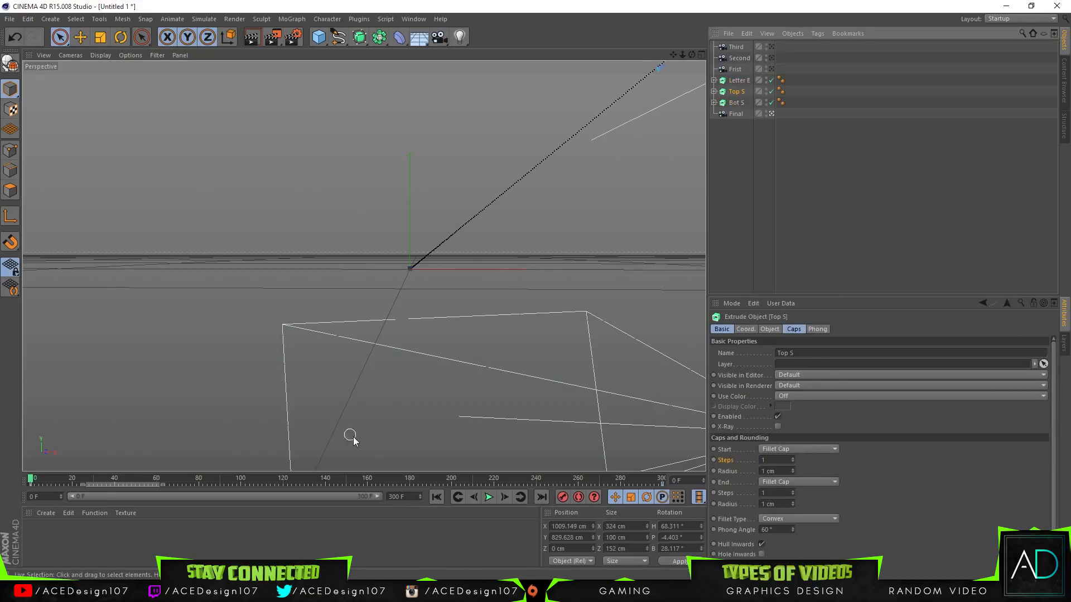
left_click(37, 485)
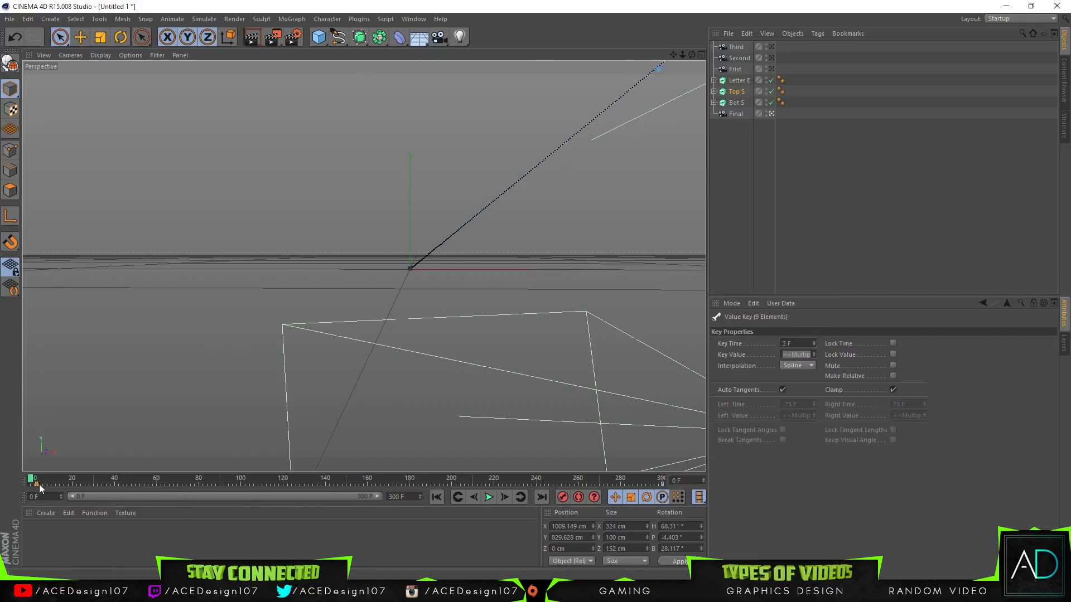
left_click_drag(177, 491, 305, 488)
left_click_drag(421, 497, 404, 486)
Step: Search Windows for the Calculator app and open it
key("super")
type("cal")
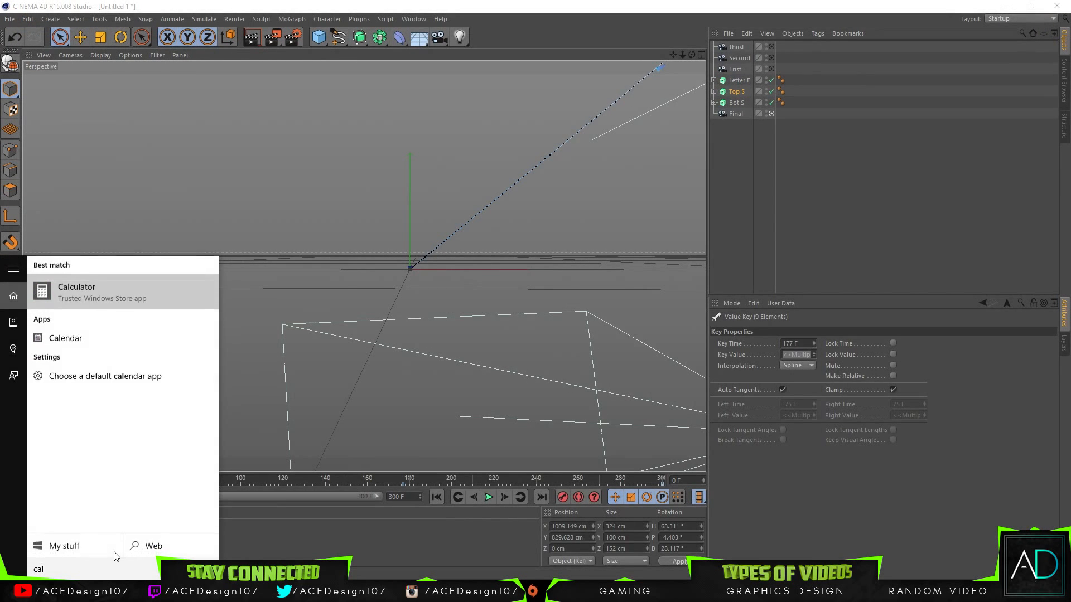
key("Return")
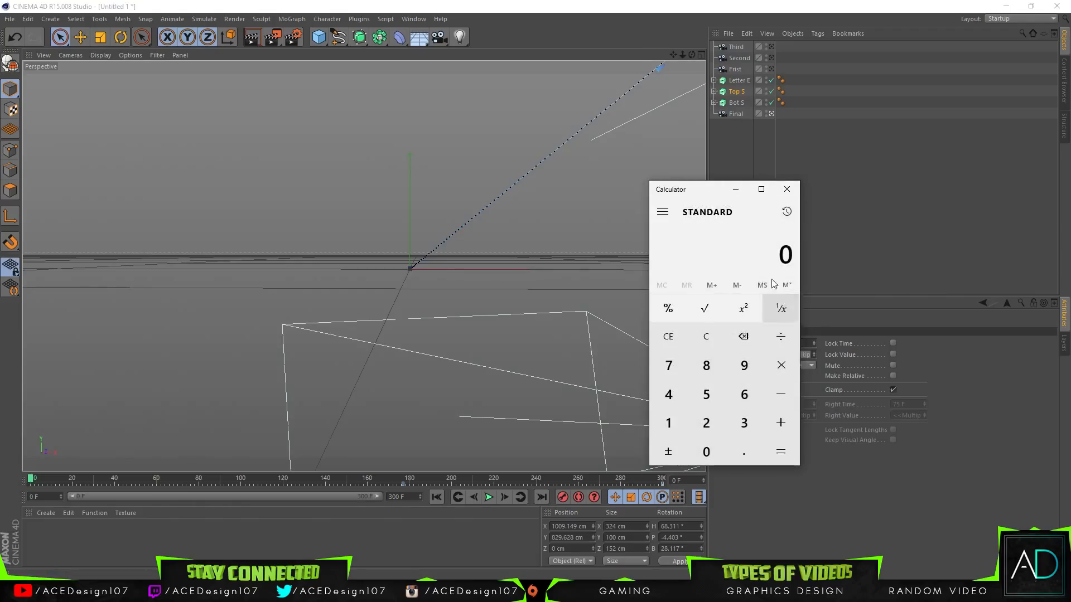
left_click(744, 394)
left_click(707, 449)
left_click(781, 365)
left_click(670, 423)
left_click(700, 373)
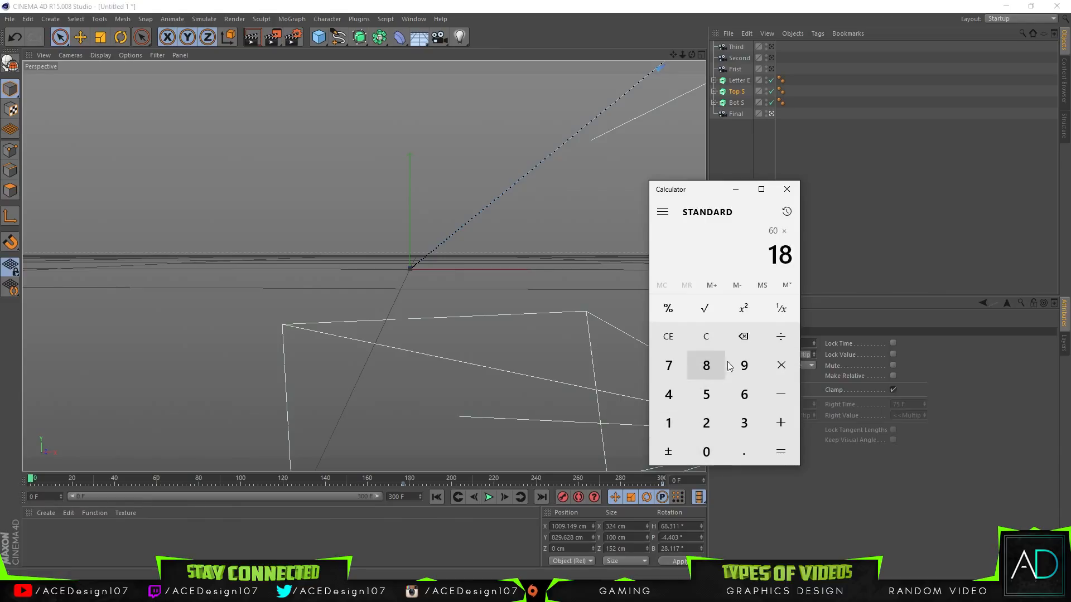
left_click(707, 337)
Step: Calculate 3 × 60 in the calculator and return to Cinema 4D
left_click(744, 422)
left_click(780, 370)
left_click(744, 394)
left_click(706, 452)
left_click(781, 452)
left_click(843, 191)
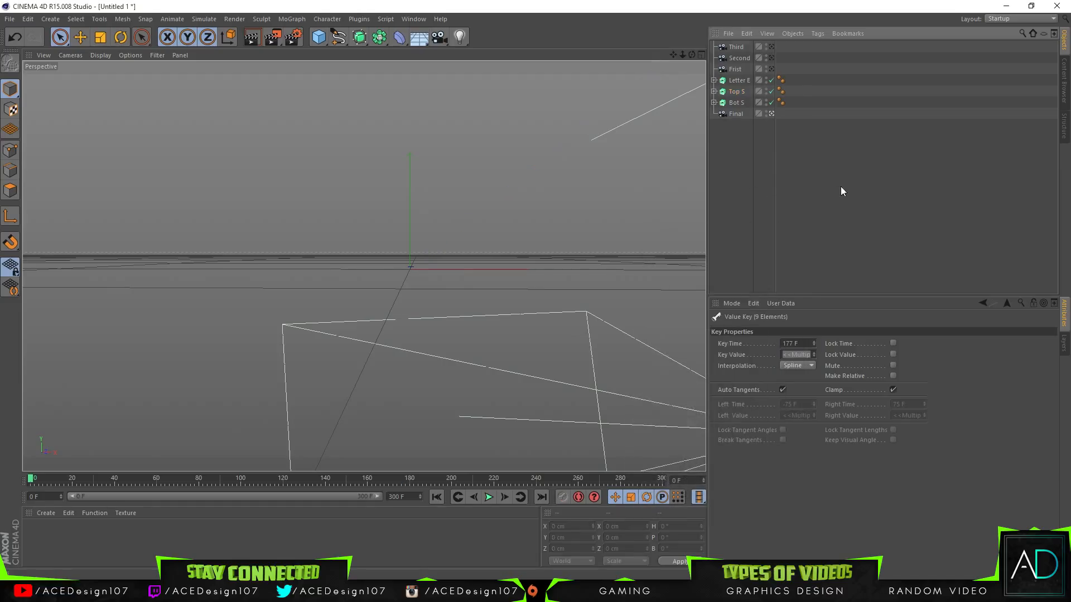
Step: Select Bot S and move its starting keyframe from frame 0 to frame 180
left_click(743, 94)
left_click(733, 103)
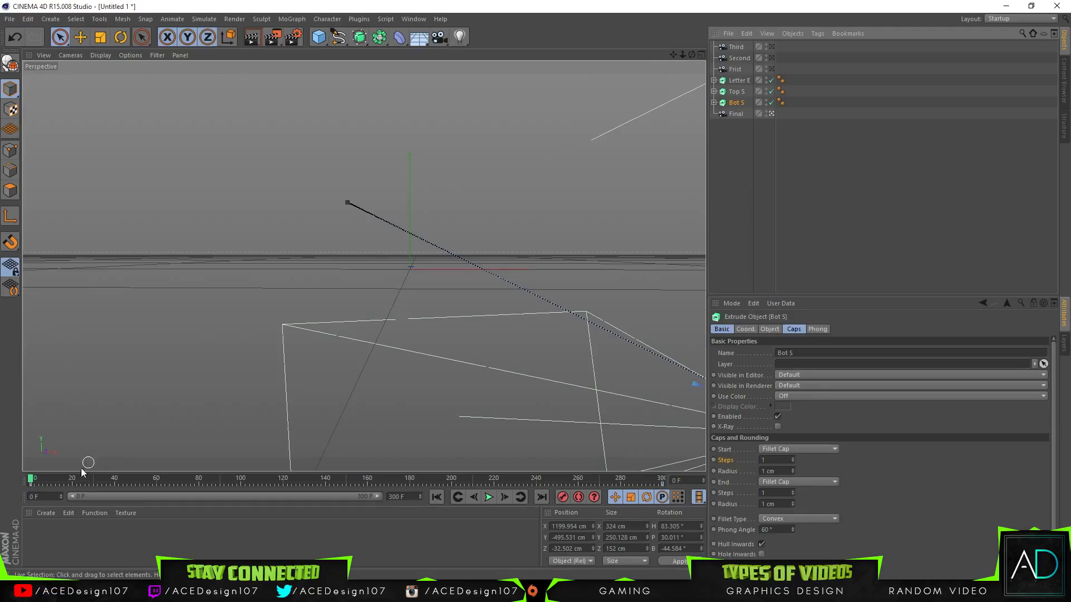
left_click_drag(31, 485, 395, 490)
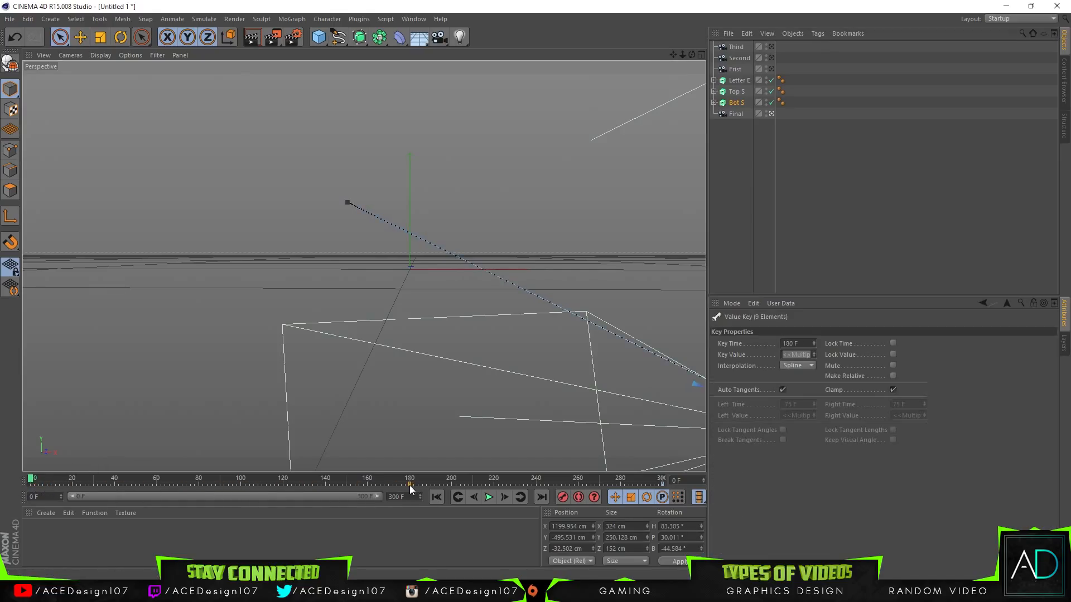
Step: Select Letter E and move its starting keyframe from frame 0 to frame 180
left_click(737, 91)
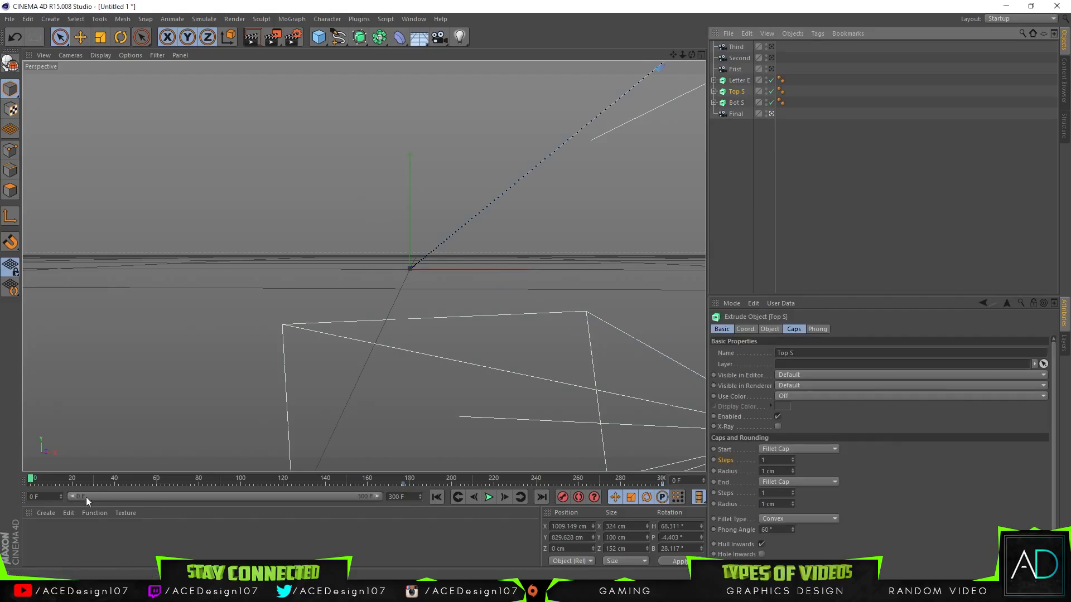
left_click(740, 81)
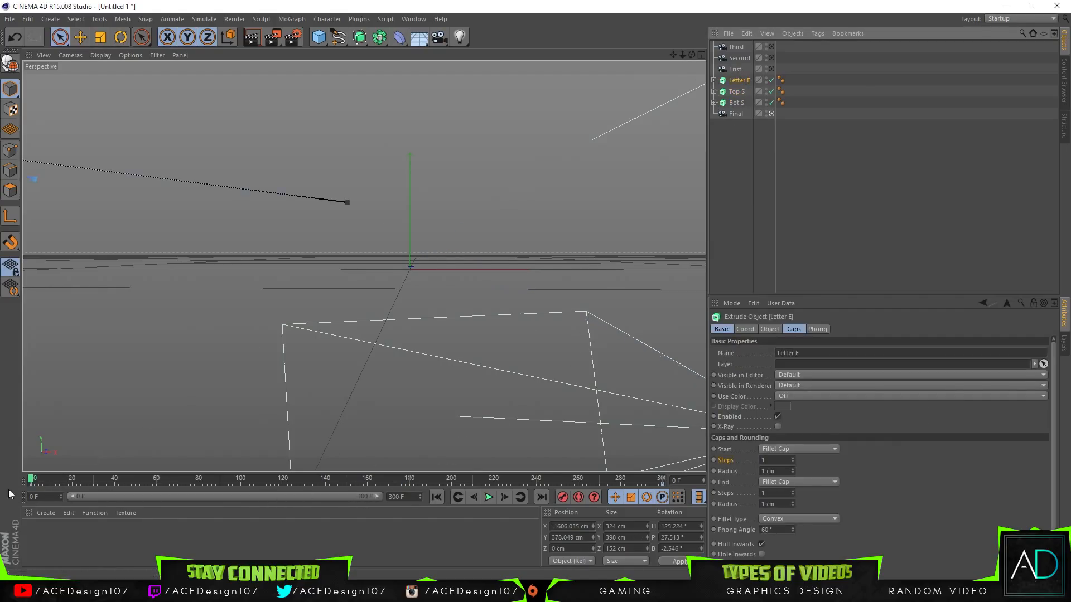
left_click(31, 489)
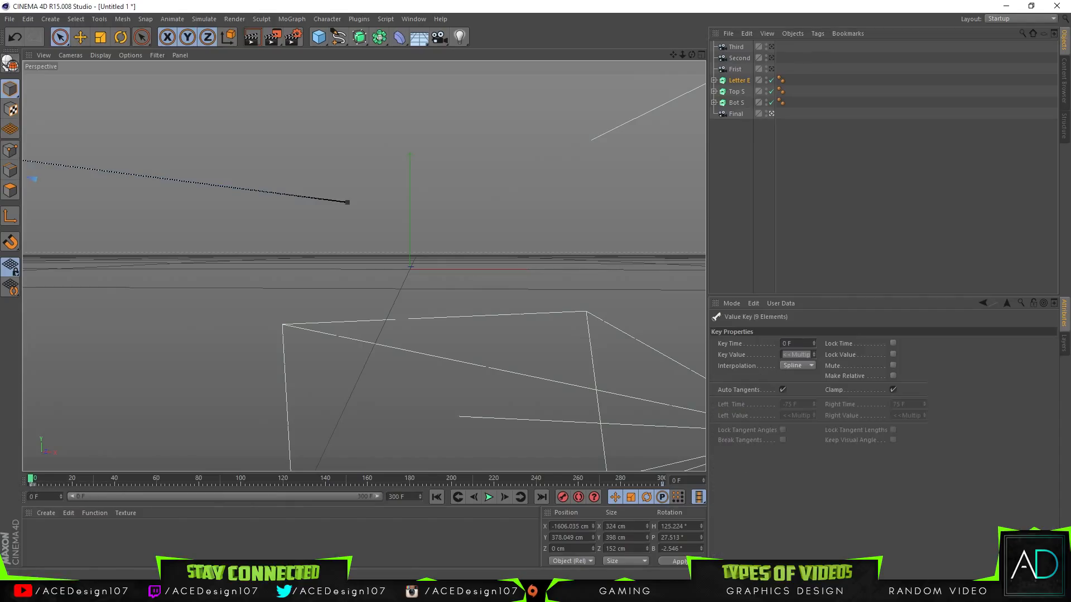
left_click_drag(31, 489, 411, 487)
mouse_move(597, 485)
left_mouse_down()
mouse_move(135, 492)
mouse_move(319, 490)
left_mouse_up()
left_click_drag(409, 493, 411, 493)
Step: Move the starting keyframe of Top S to frame 180, play the animation to check the timing, and stop it
left_click(742, 93)
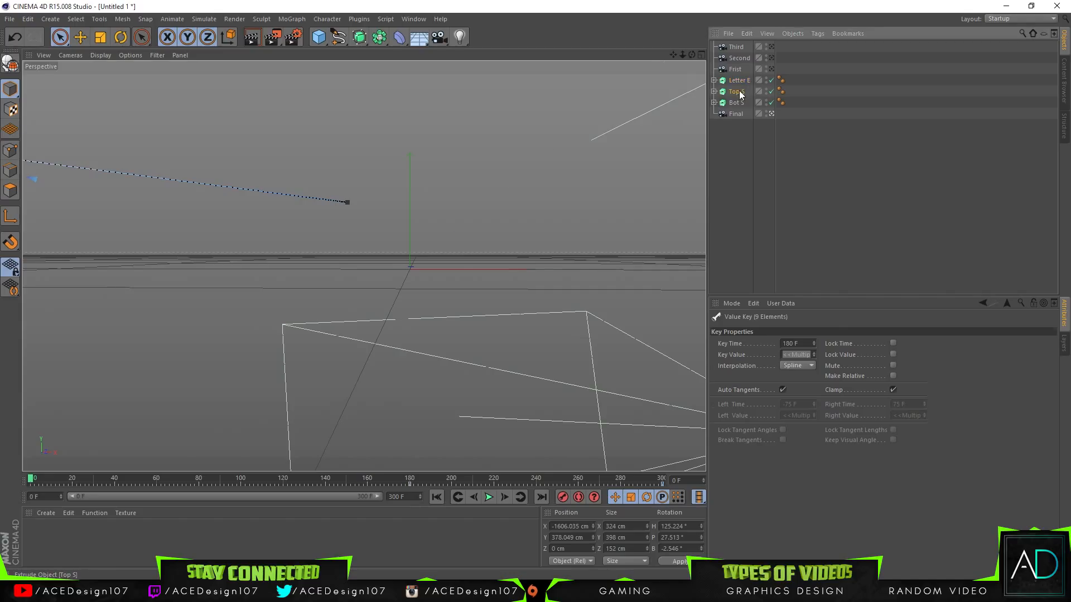
left_click(740, 103)
left_click(741, 94)
left_click_drag(403, 484, 409, 484)
left_click(485, 497)
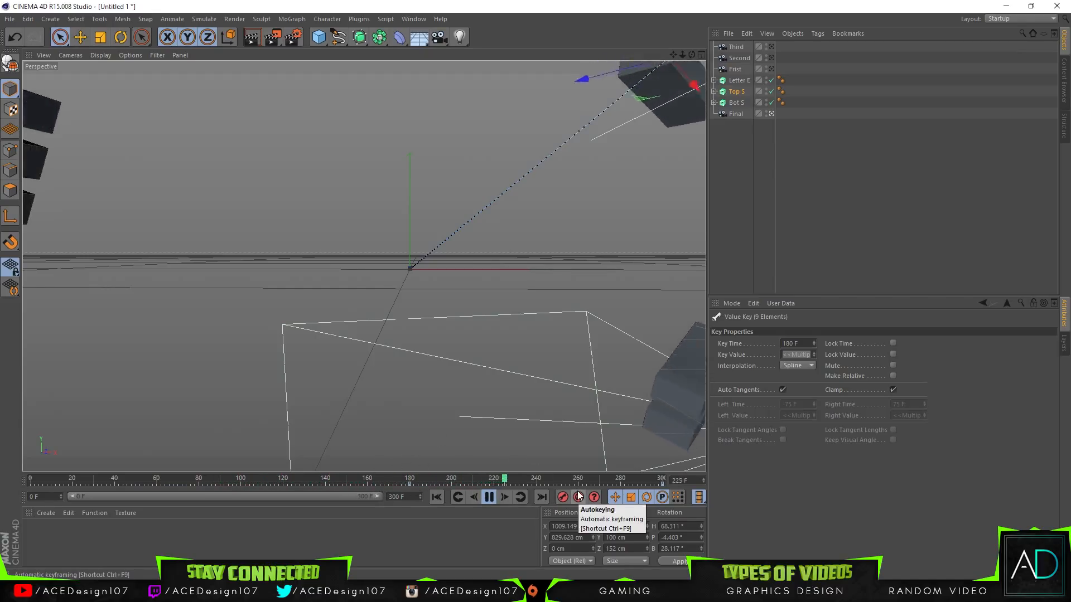
left_click_drag(541, 483, 237, 487)
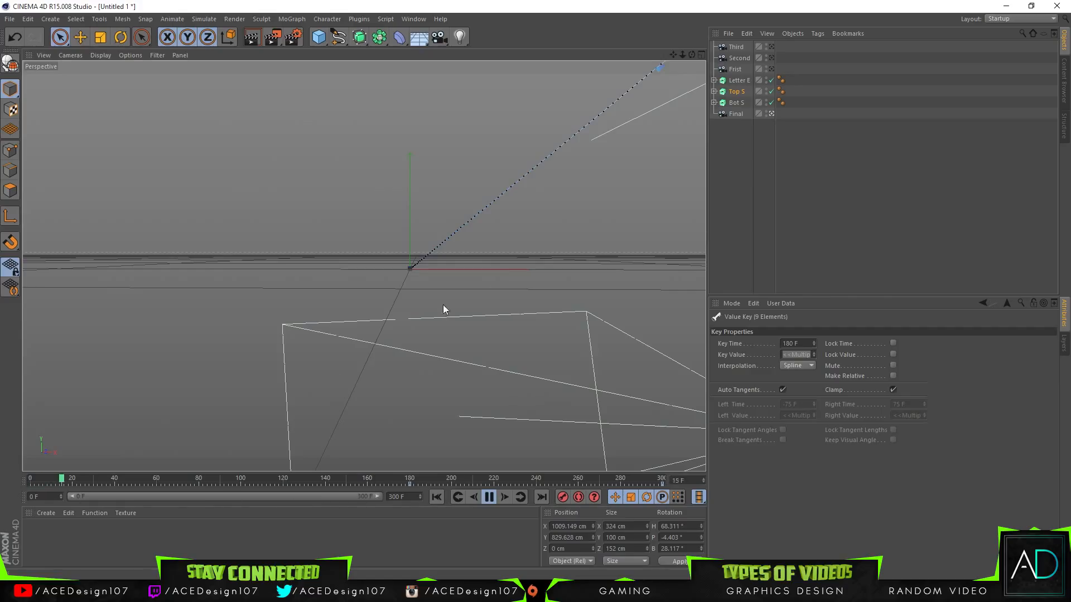
left_click(490, 498)
Step: Add a Stage object to the scene and go to frame 299
mouse_move(682, 55)
left_mouse_down()
mouse_move(656, 56)
mouse_move(681, 55)
mouse_move(692, 74)
left_mouse_up()
left_click_drag(422, 38, 452, 135)
left_click_drag(539, 480, 660, 483)
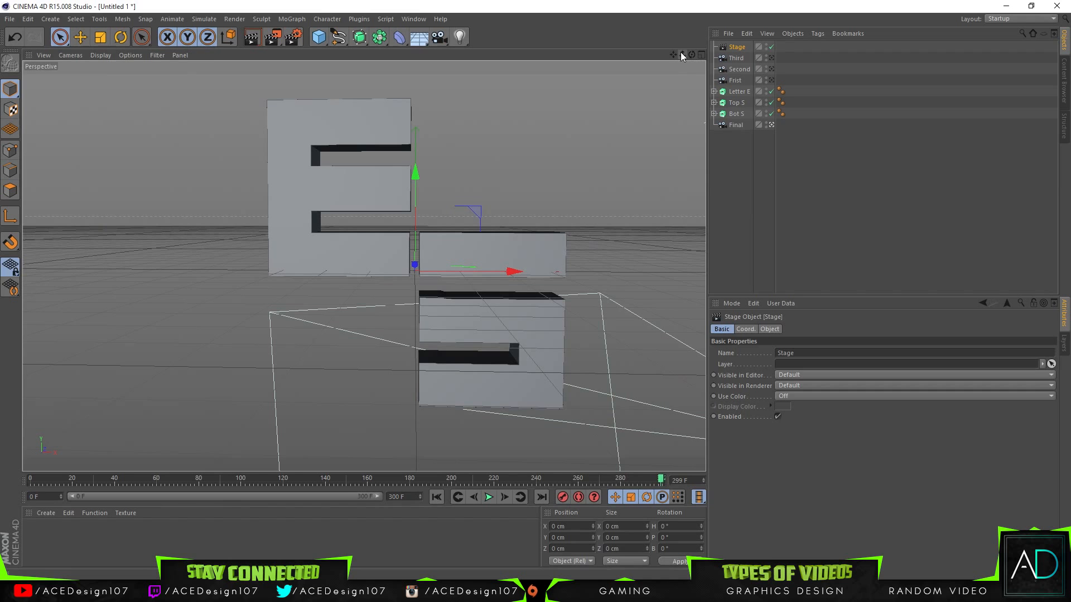
Step: Pull the Final camera back to about Z -1956 cm and check Bot S and Top S at frames 0 and 180
left_click(735, 125)
mouse_move(682, 54)
left_mouse_down()
mouse_move(640, 55)
mouse_move(689, 55)
left_mouse_up()
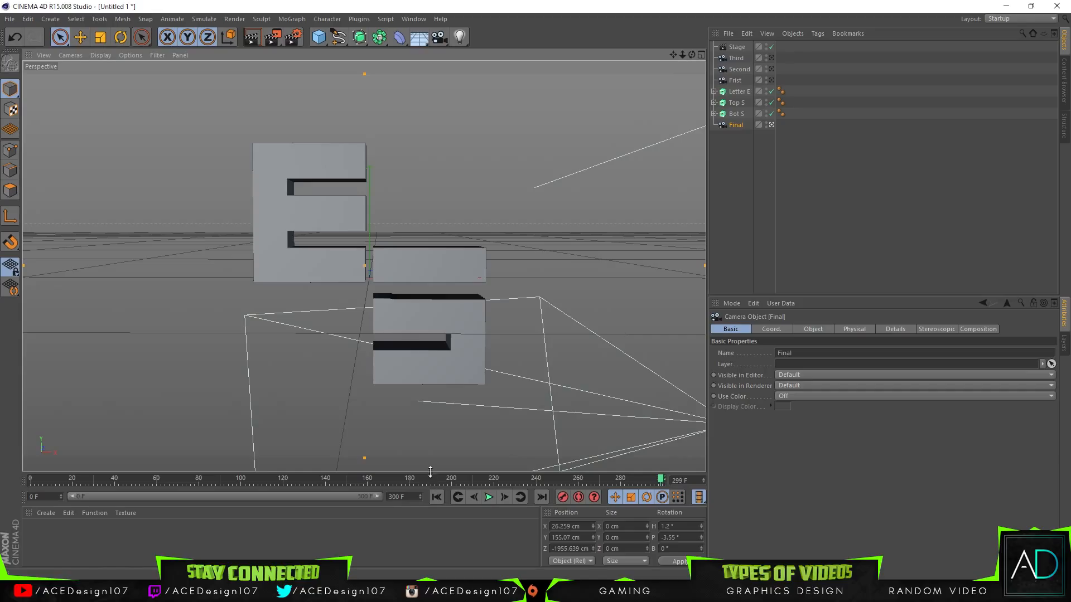
left_click_drag(425, 482, 207, 483)
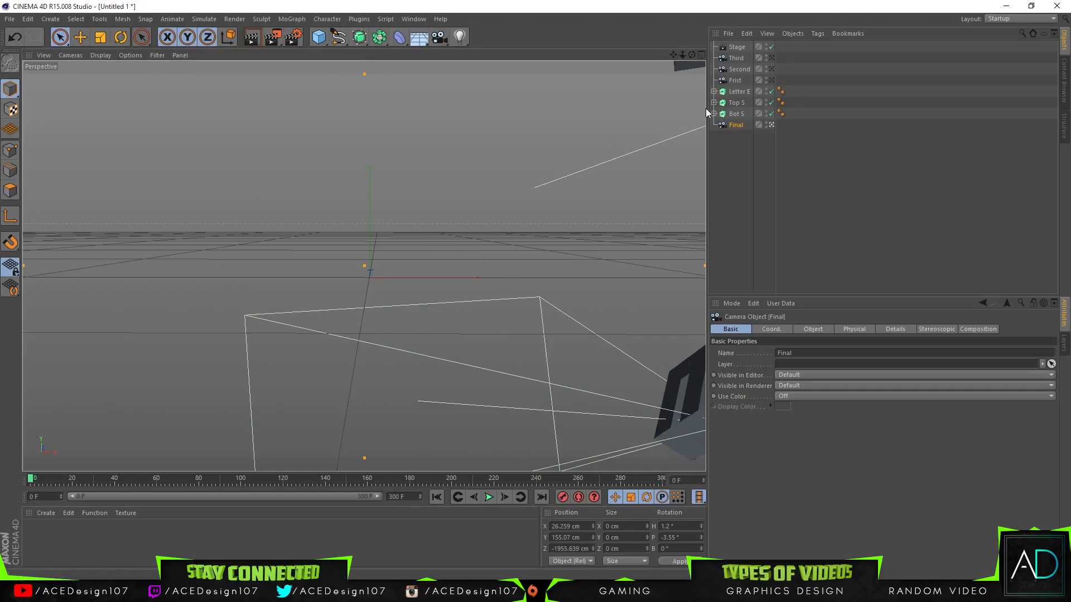
left_click(737, 114)
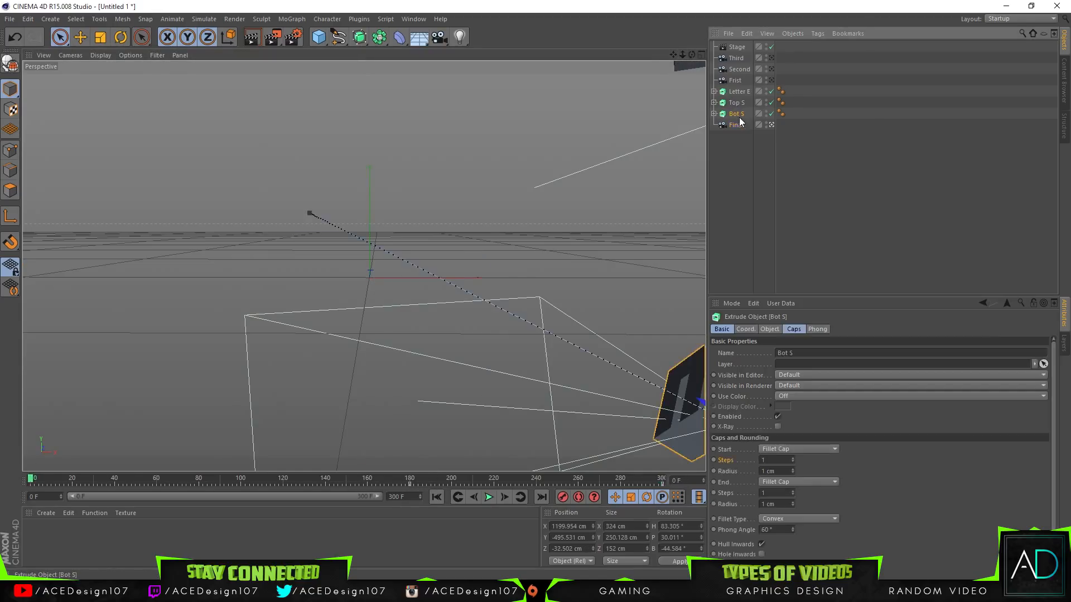
left_click(409, 479)
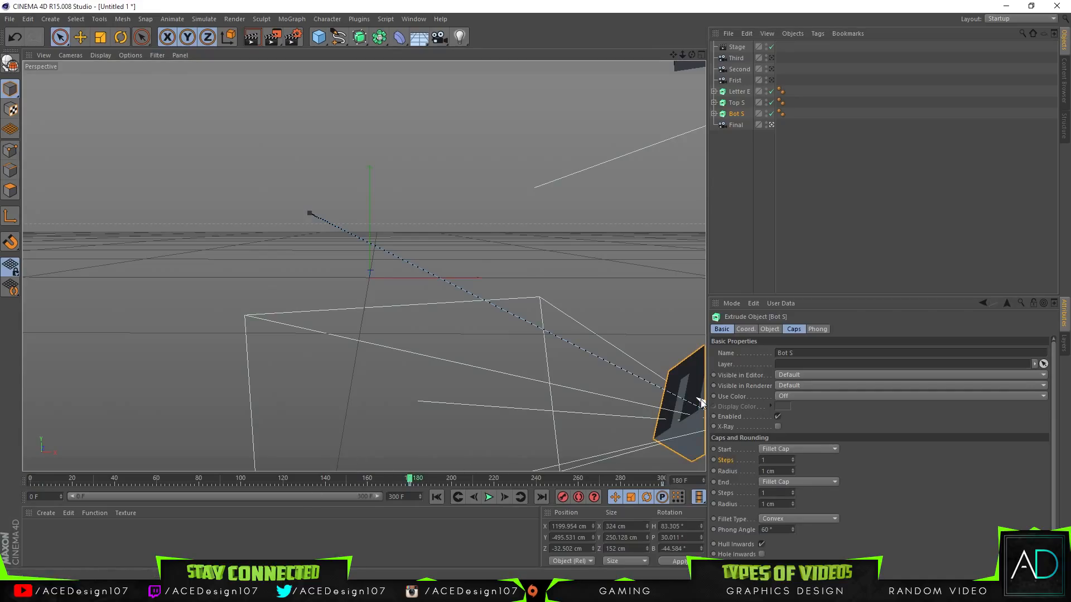
left_click(737, 104)
Step: Reframe the logo at frame 300 with the Final camera at about X 19 cm, Y 134 cm, Z -1614 cm, and return to frame 0
mouse_move(683, 54)
left_mouse_down()
mouse_move(651, 80)
mouse_move(699, 55)
left_mouse_up()
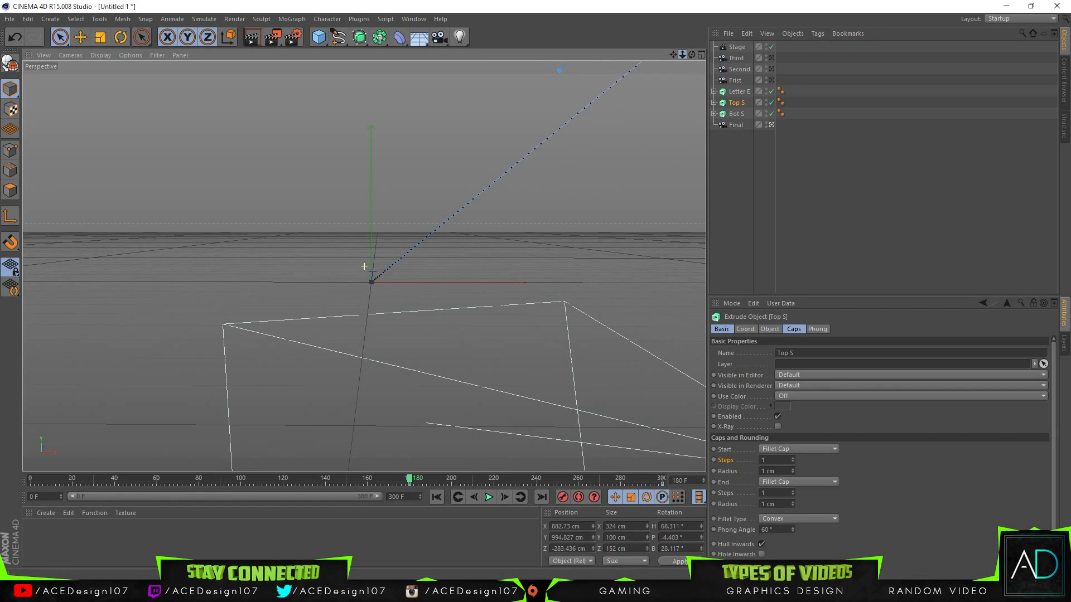
left_click_drag(551, 480, 679, 486)
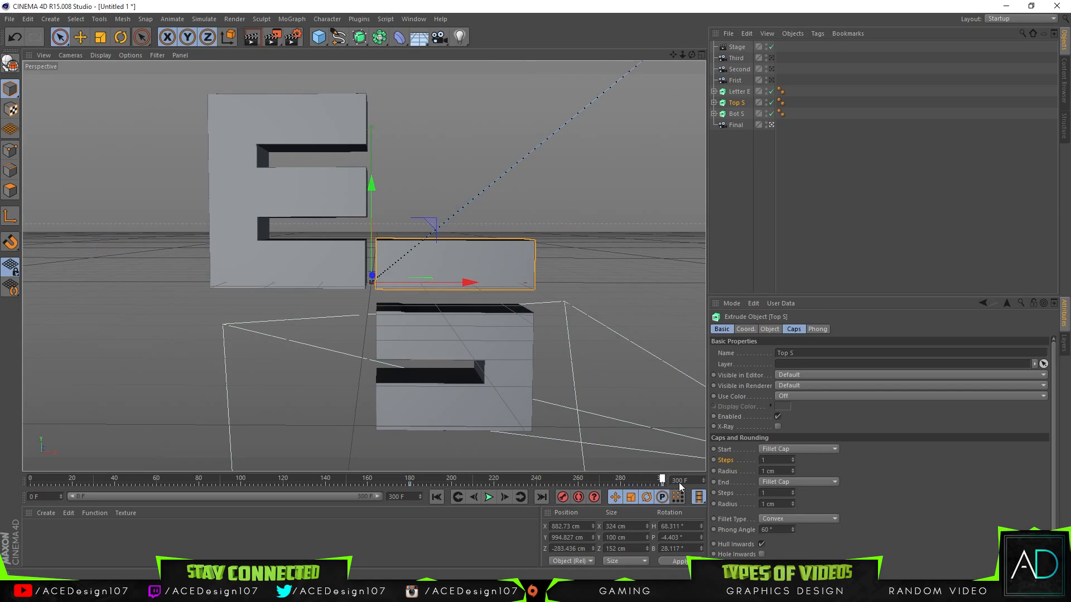
left_click(737, 125)
left_click_drag(682, 55, 666, 55)
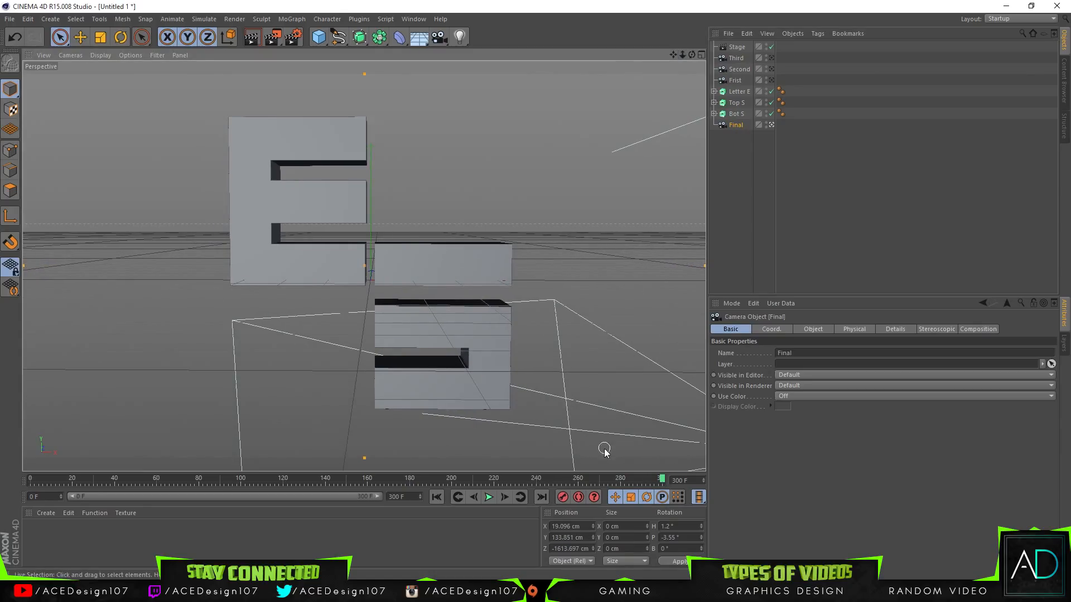
left_click_drag(608, 479, 316, 466)
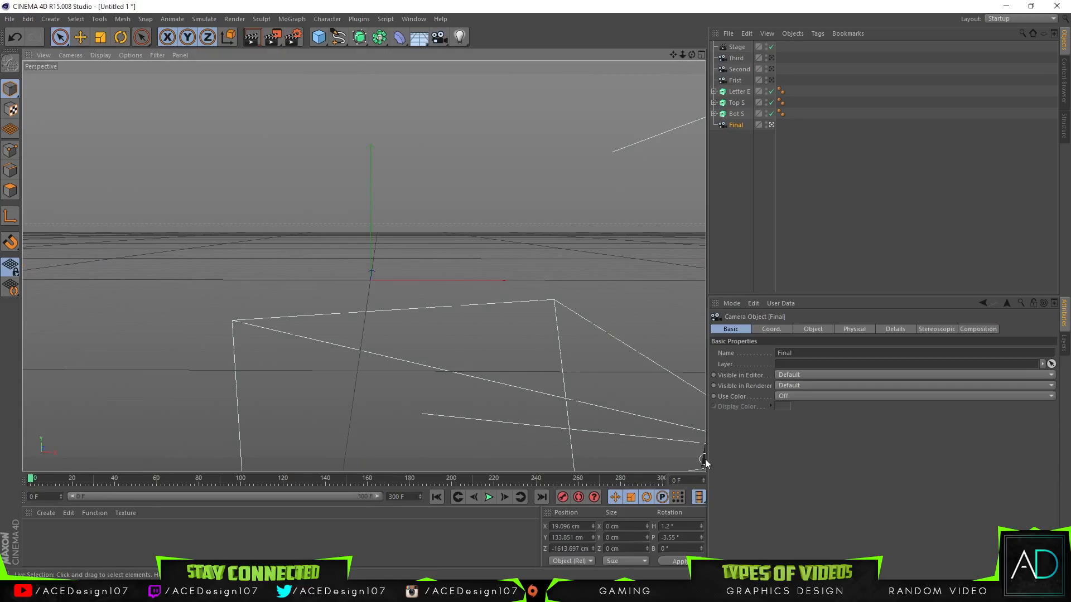
left_click(701, 430)
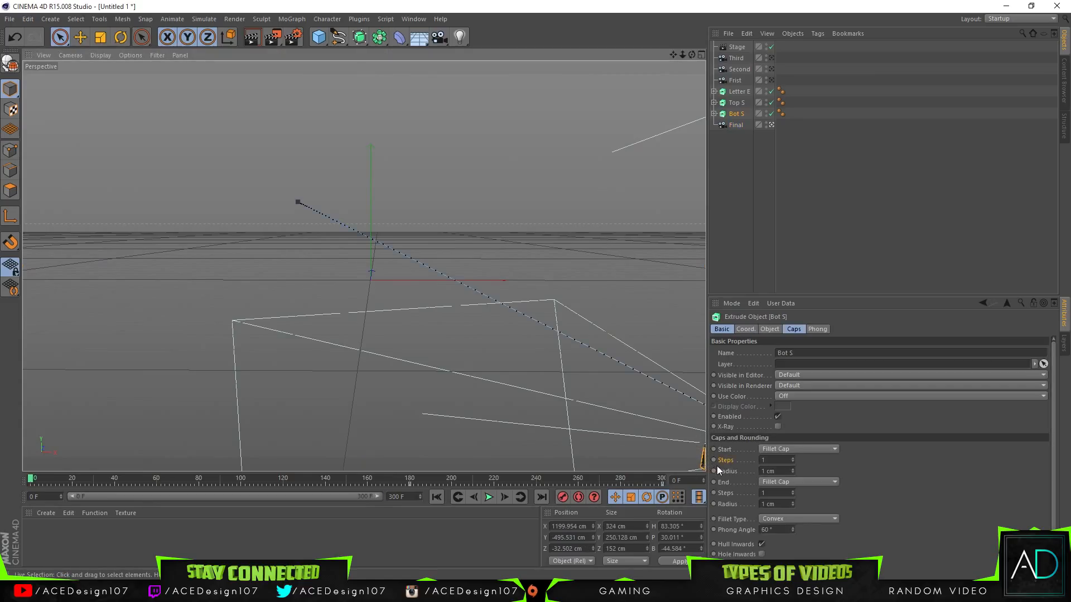
left_click(701, 462)
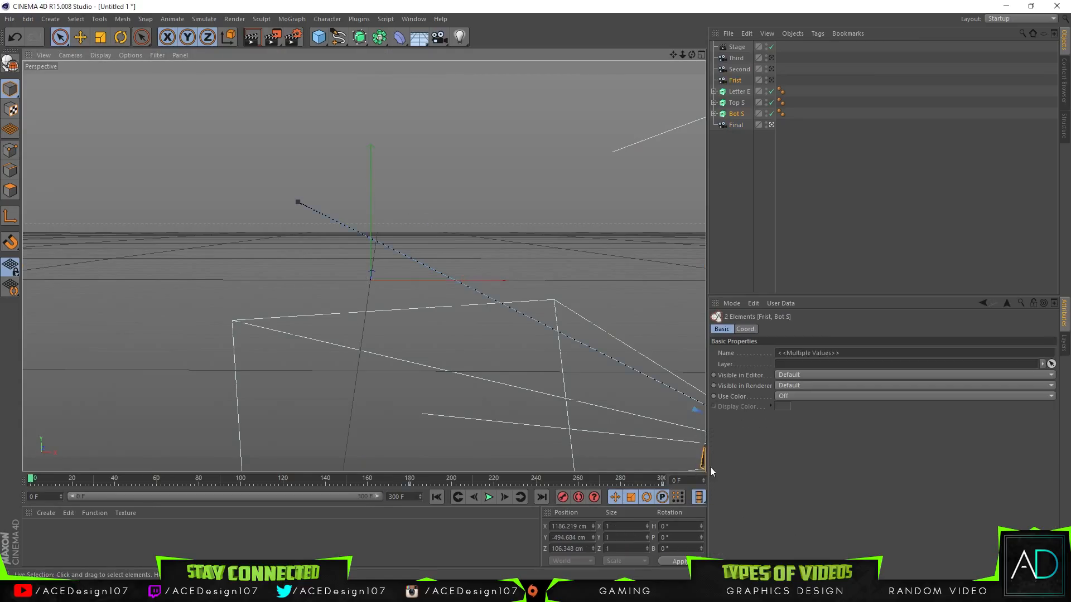
left_click(78, 39)
key("s")
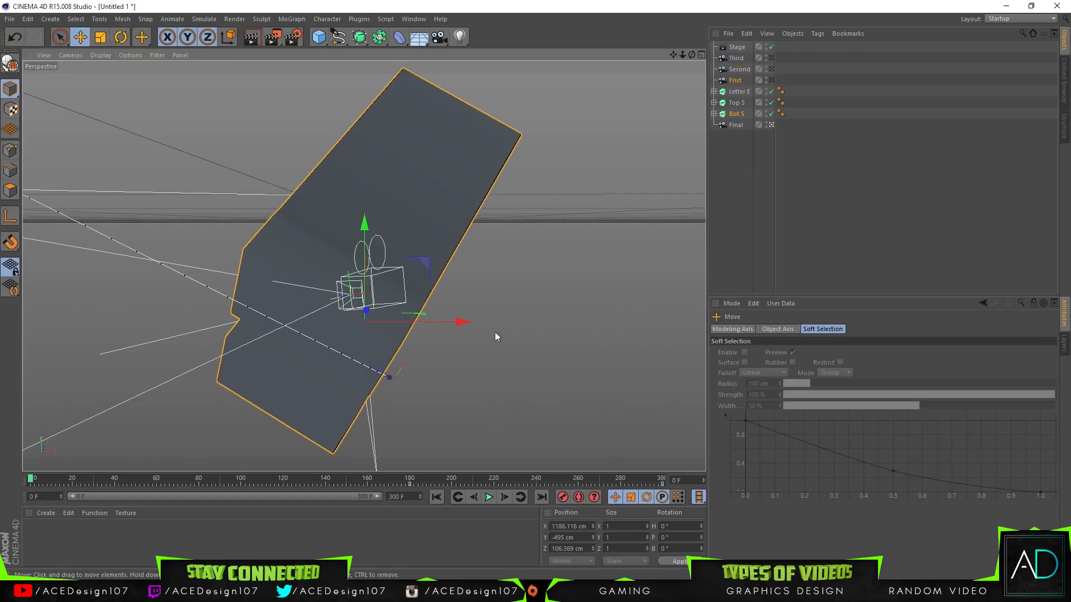
key("ctrl+z")
Step: At frame 300, reframe the logo with the Final camera at about X 6 cm, Y 149 cm, Z -2052 cm, and check it at frame 180
left_click_drag(411, 479, 671, 484)
left_click(744, 126)
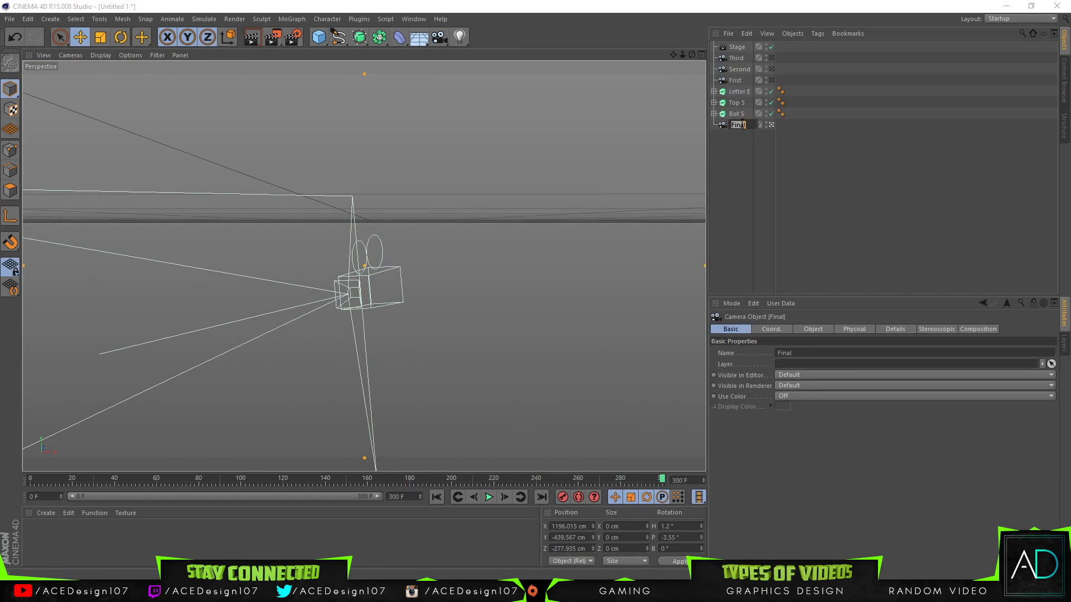
left_click_drag(673, 54, 580, 56)
left_click_drag(673, 54, 858, 151)
mouse_move(692, 56)
left_mouse_down()
mouse_move(692, 68)
mouse_move(666, 56)
mouse_move(692, 51)
left_mouse_up()
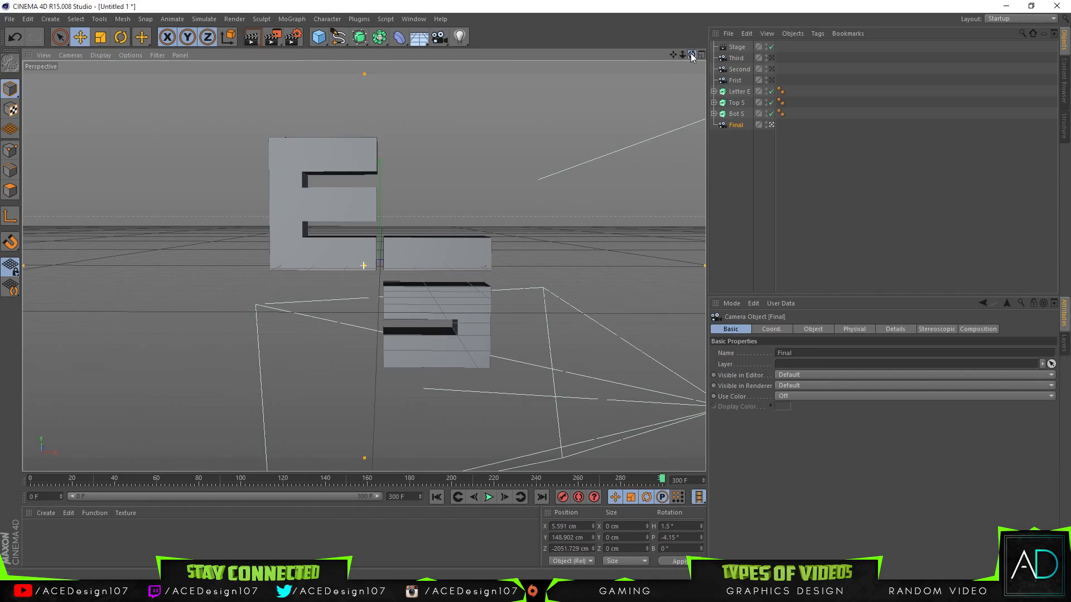
left_click_drag(459, 480, 412, 478)
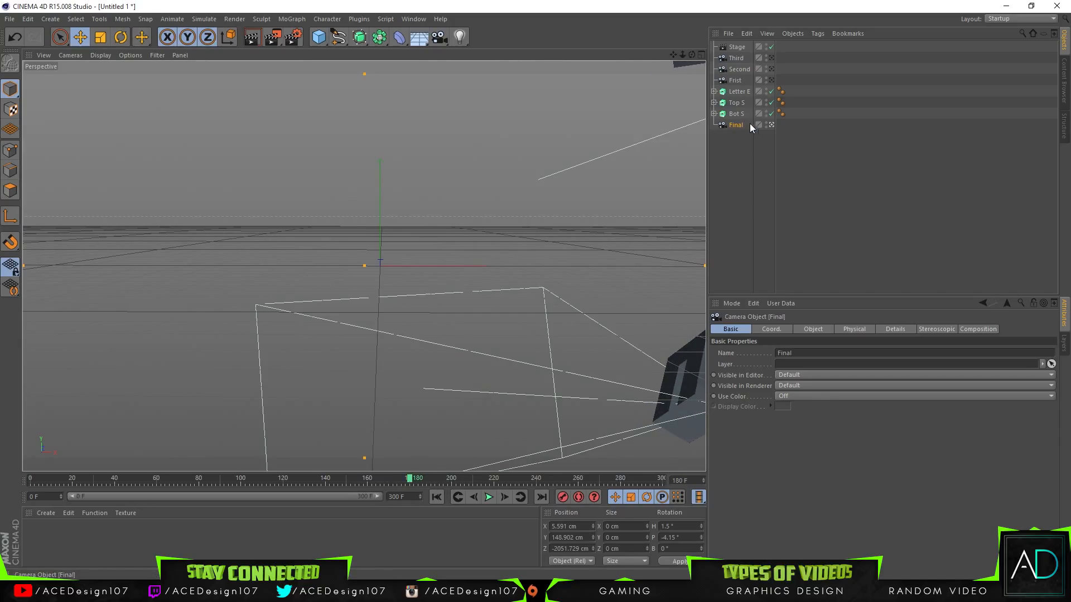
Step: Leave the Final camera view and try moving Top S to about X 1048 cm, Y 1137 cm, Z 162 cm at frame 180
left_click(772, 125)
left_click(637, 369)
left_click_drag(545, 350, 599, 385)
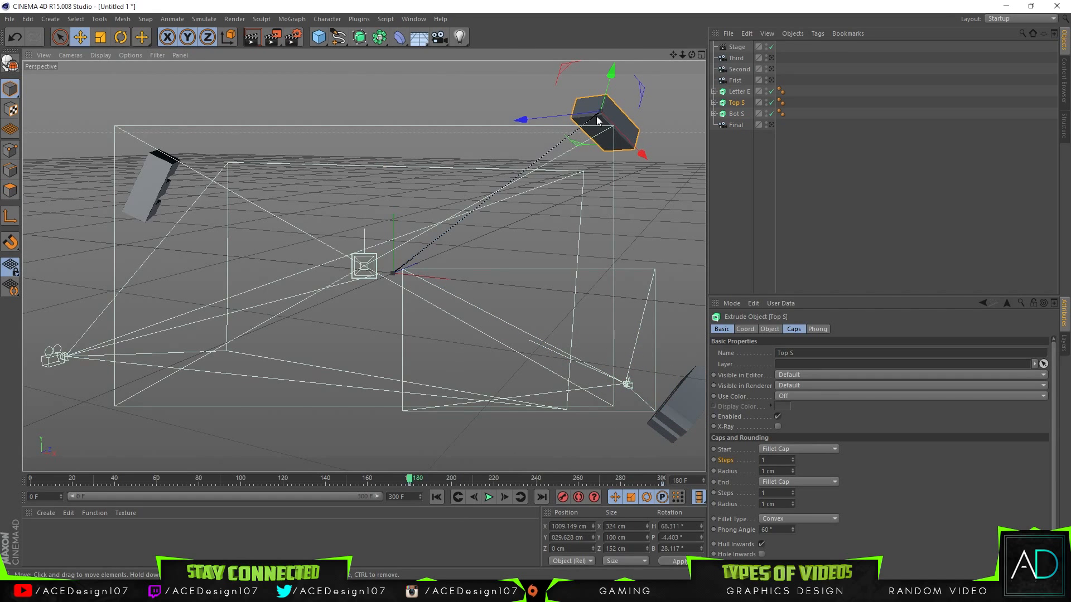
left_click_drag(596, 117, 620, 70)
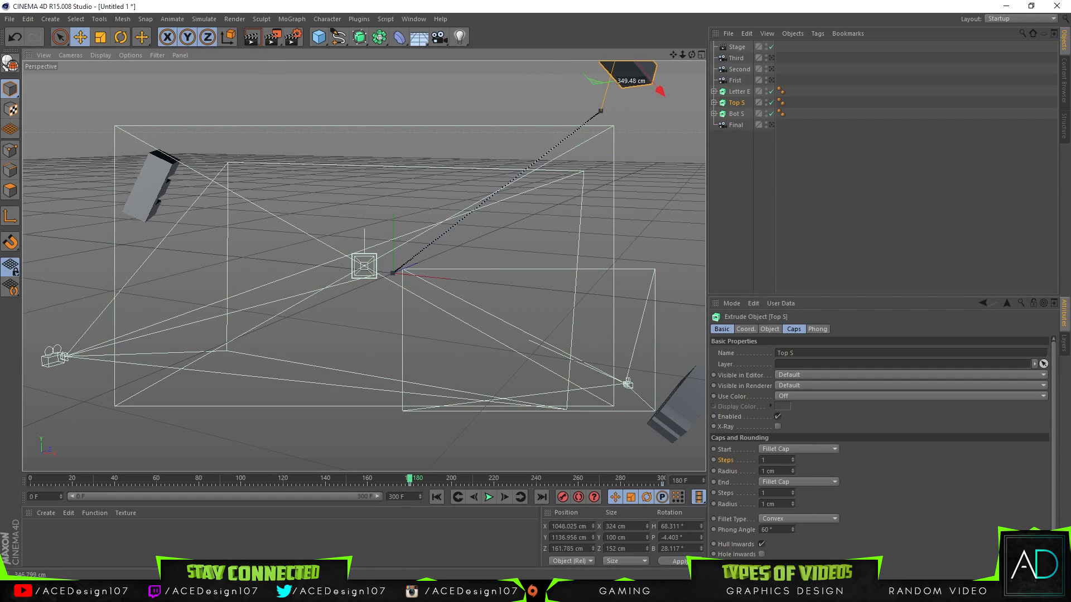
left_click(772, 123)
left_click(772, 123)
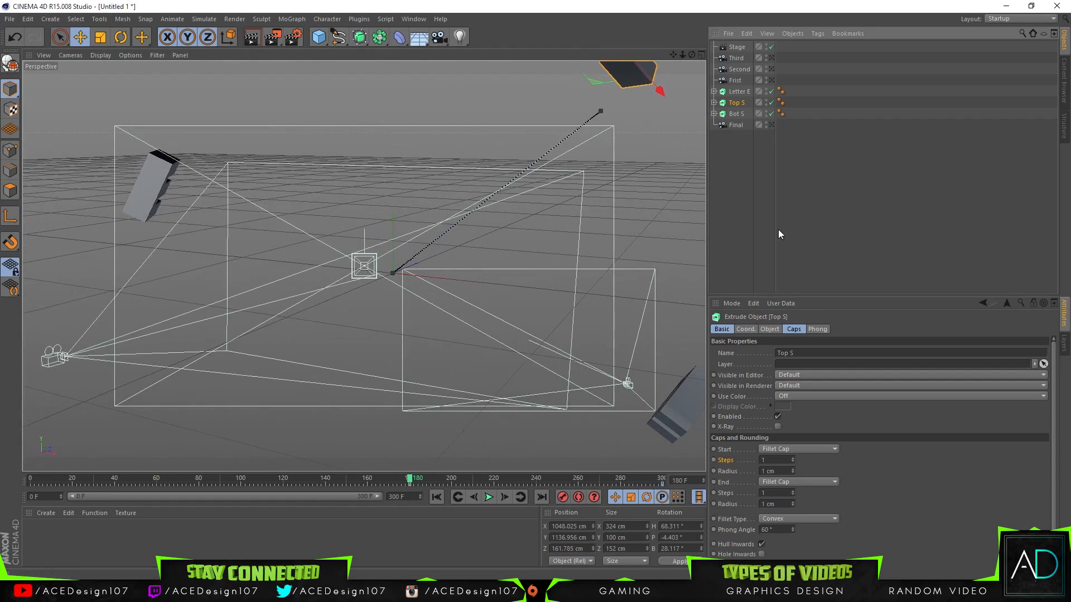
left_click(781, 216)
Step: At frame 0, look through the Frist camera and place it at about X 1177 cm, Y -492 cm, Z 236 cm
left_click_drag(412, 477, 262, 483)
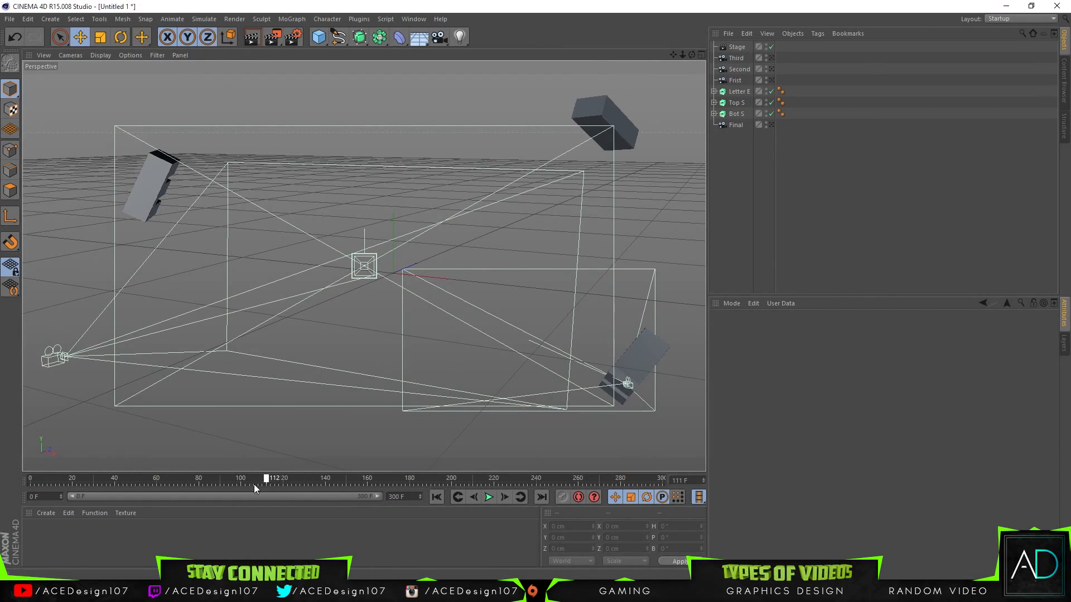
left_click_drag(416, 472, 194, 478)
left_click(736, 80)
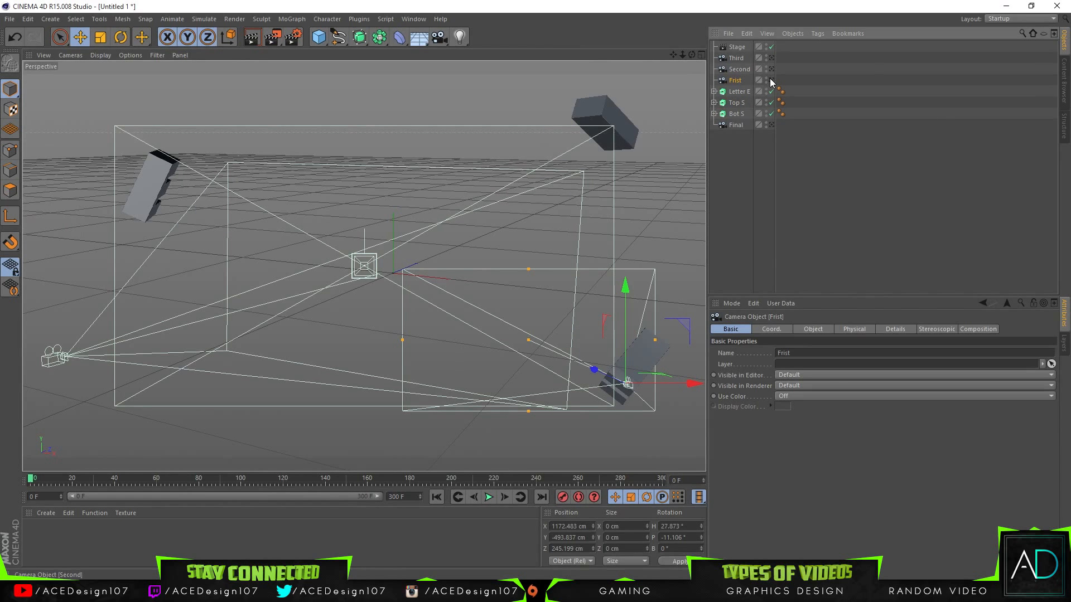
left_click(771, 80)
left_click_drag(682, 54, 658, 89)
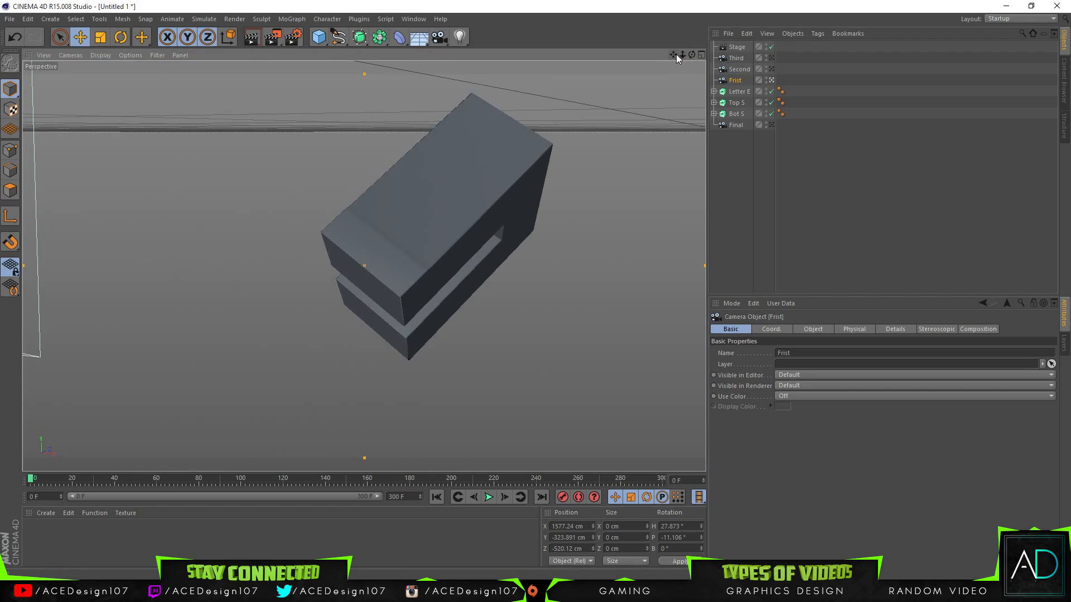
mouse_move(682, 54)
left_mouse_down()
mouse_move(720, 60)
mouse_move(658, 54)
mouse_move(681, 54)
mouse_move(672, 55)
left_mouse_up()
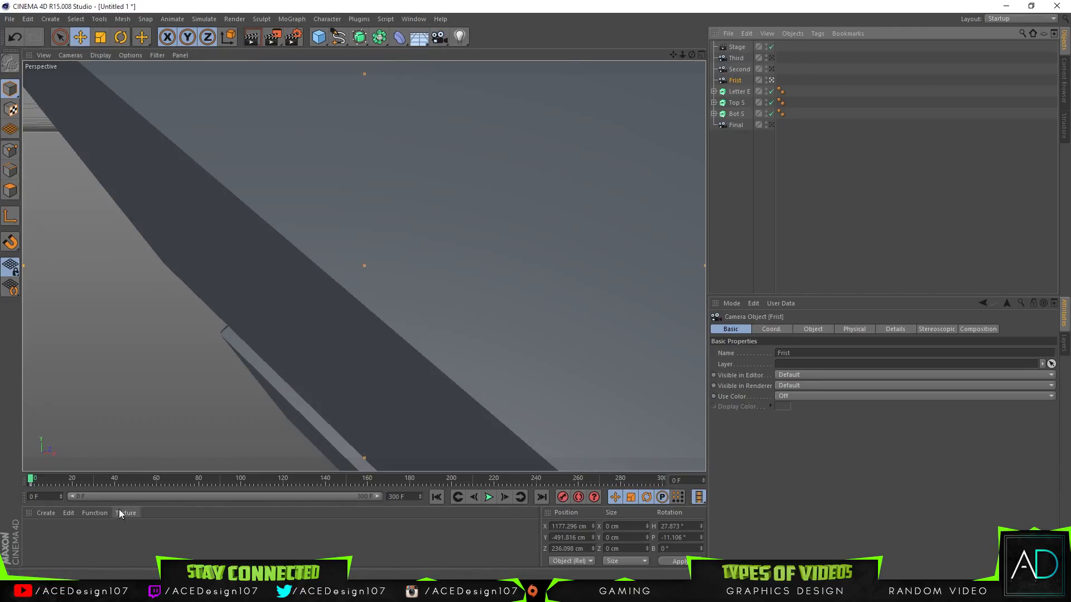
Step: At frame 60, move the Frist camera to about X 1356 cm, Y -415 cm, Z 743 cm, record a keyframe, and play the animation
left_click(155, 479)
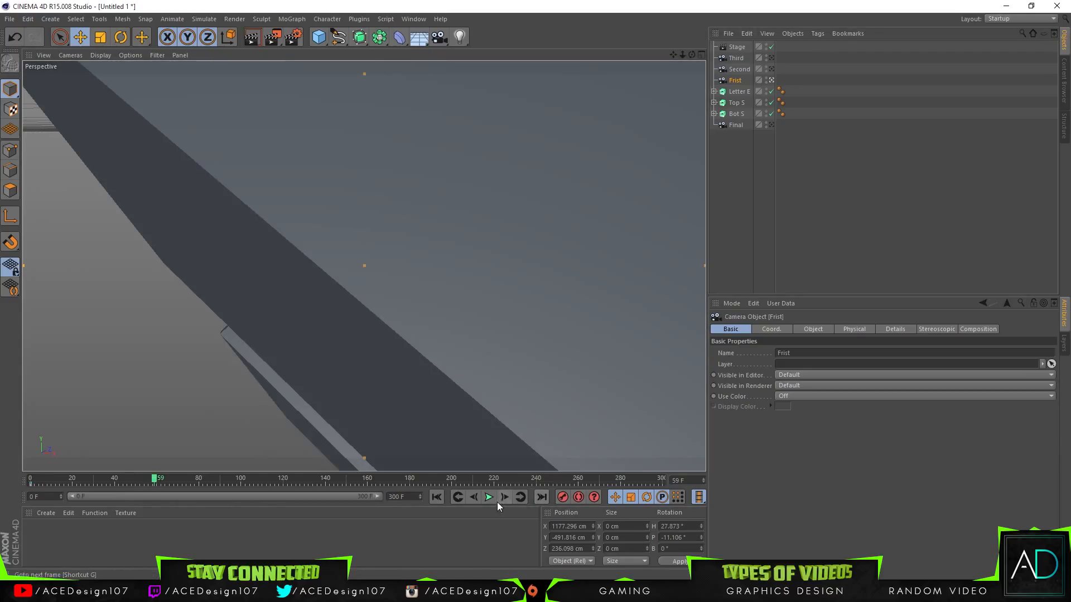
left_click(504, 497)
left_click_drag(683, 55, 452, 52)
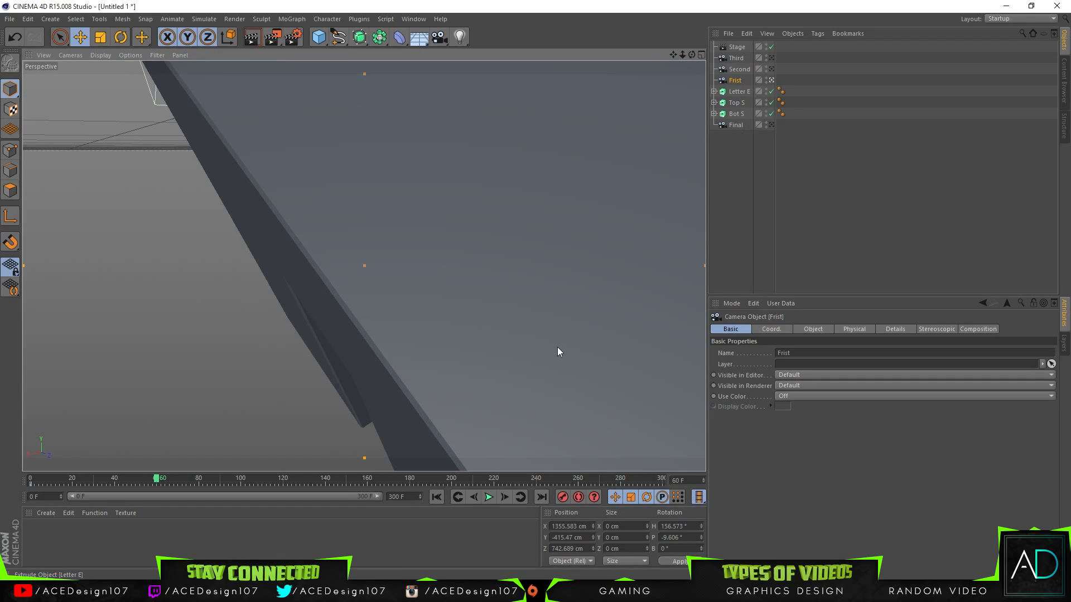
left_click_drag(156, 478, 12, 494)
left_click(489, 497)
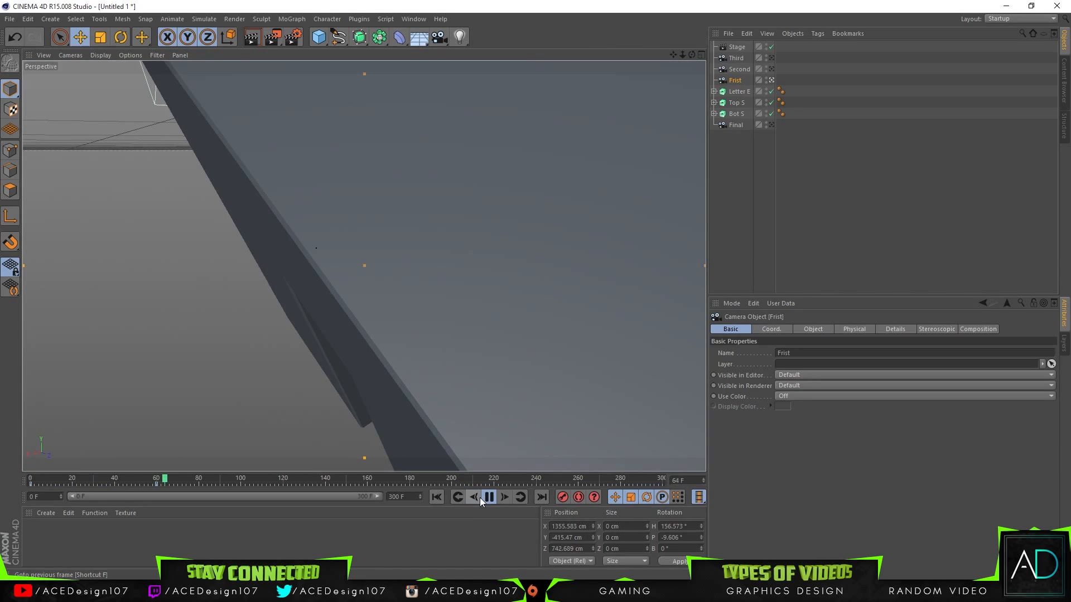
left_click_drag(157, 479, 157, 479)
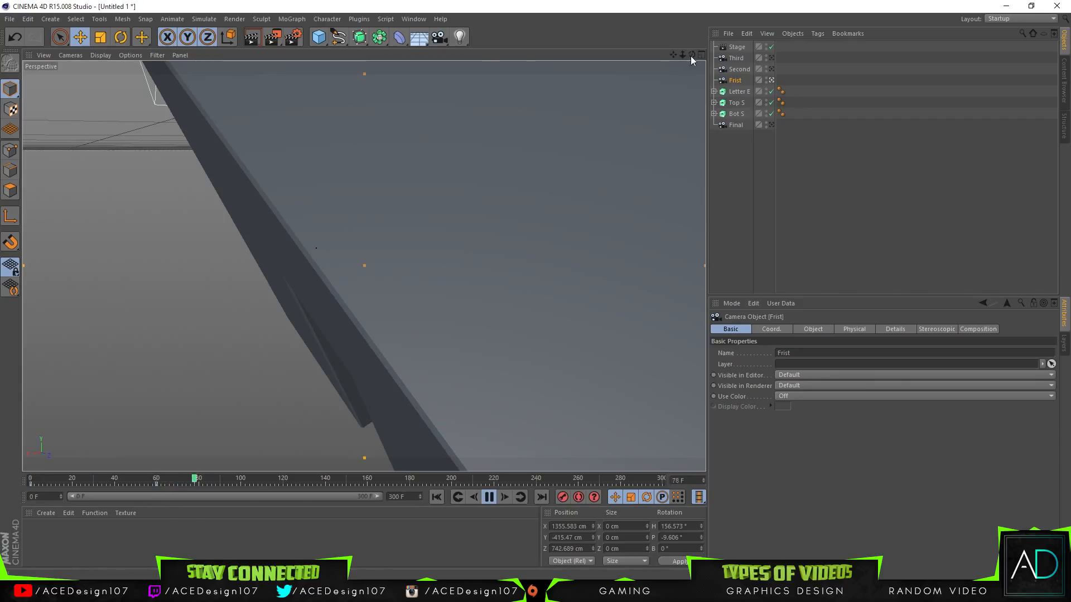
Step: At frame 60, pull the Frist camera back to about X 1429 cm, Y -384 cm, Z 912 cm
left_click(485, 499)
left_click_drag(162, 480, 155, 479)
left_click_drag(683, 55, 661, 56)
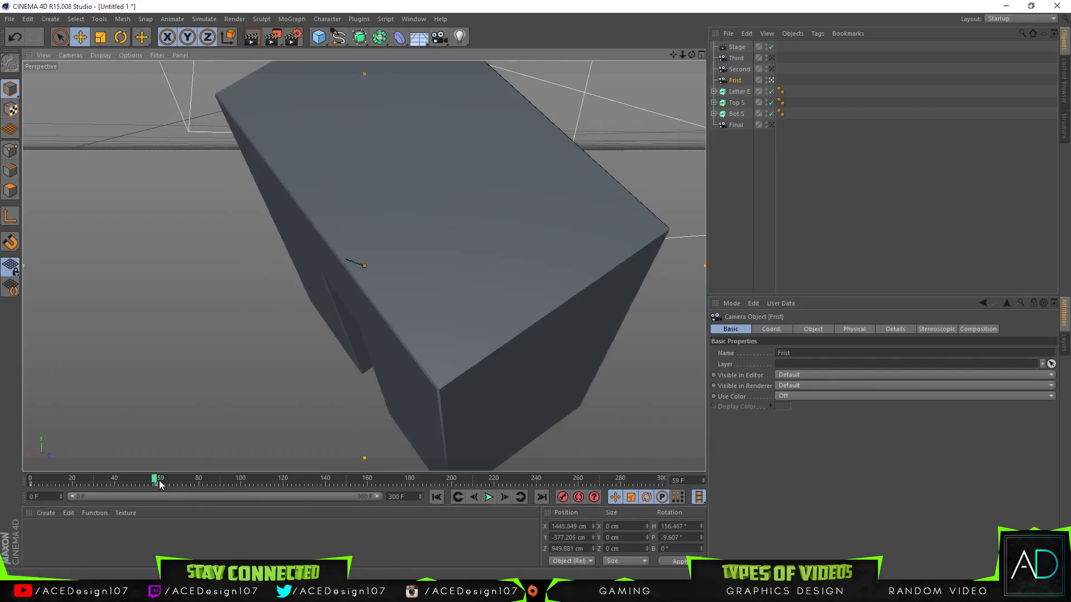
left_click(157, 480)
mouse_move(682, 55)
left_mouse_down()
mouse_move(661, 56)
mouse_move(677, 56)
left_mouse_up()
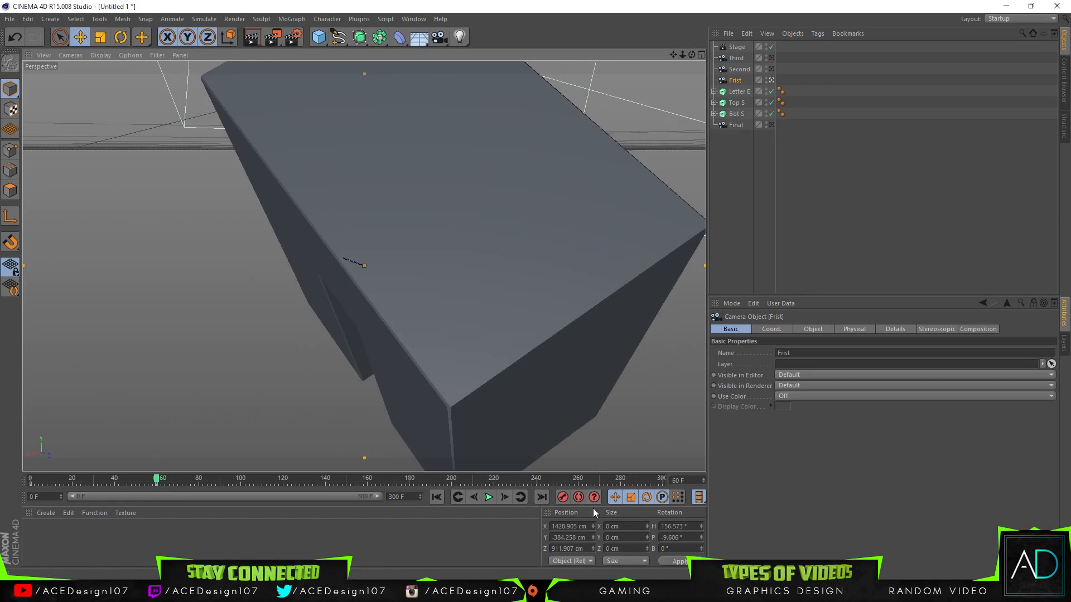
Step: Reframe the Frist camera at frame 30 and record an in-between keyframe there
left_click(116, 483)
left_click_drag(117, 483, 95, 484)
mouse_move(682, 55)
left_mouse_down()
mouse_move(646, 55)
mouse_move(673, 54)
left_mouse_up()
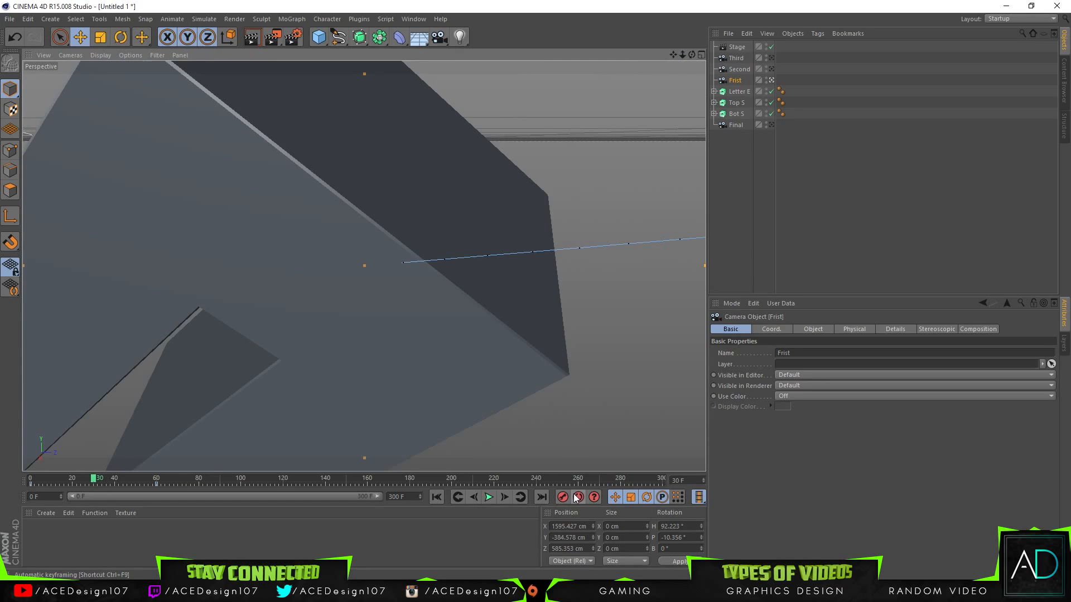
left_click(562, 498)
Step: Play the Frist camera animation from frame 0 and scrub around frame 53 to check the motion
left_click_drag(91, 483, 23, 484)
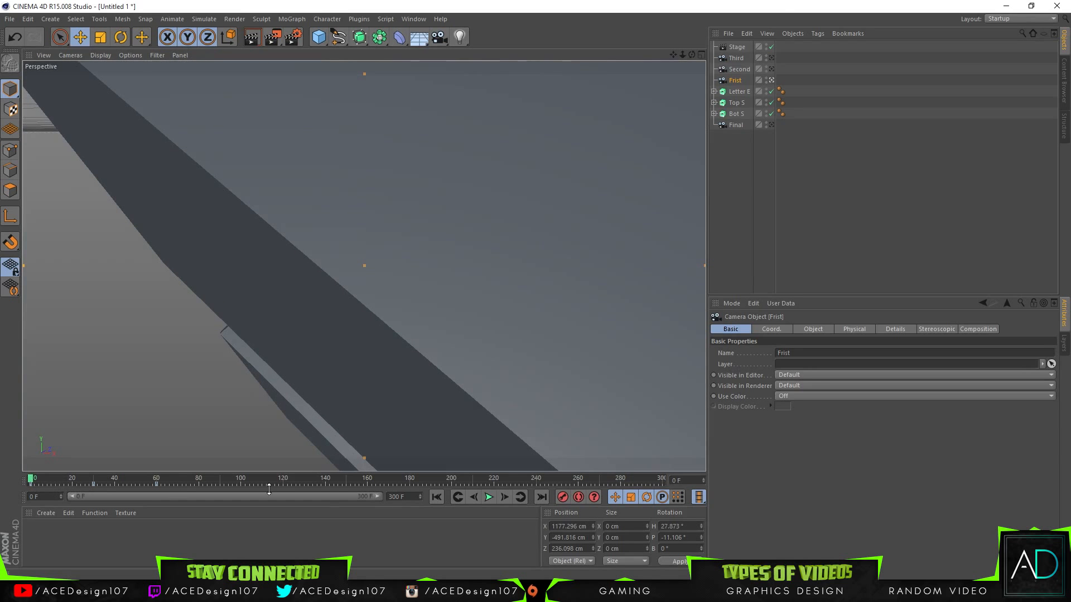
left_click(487, 498)
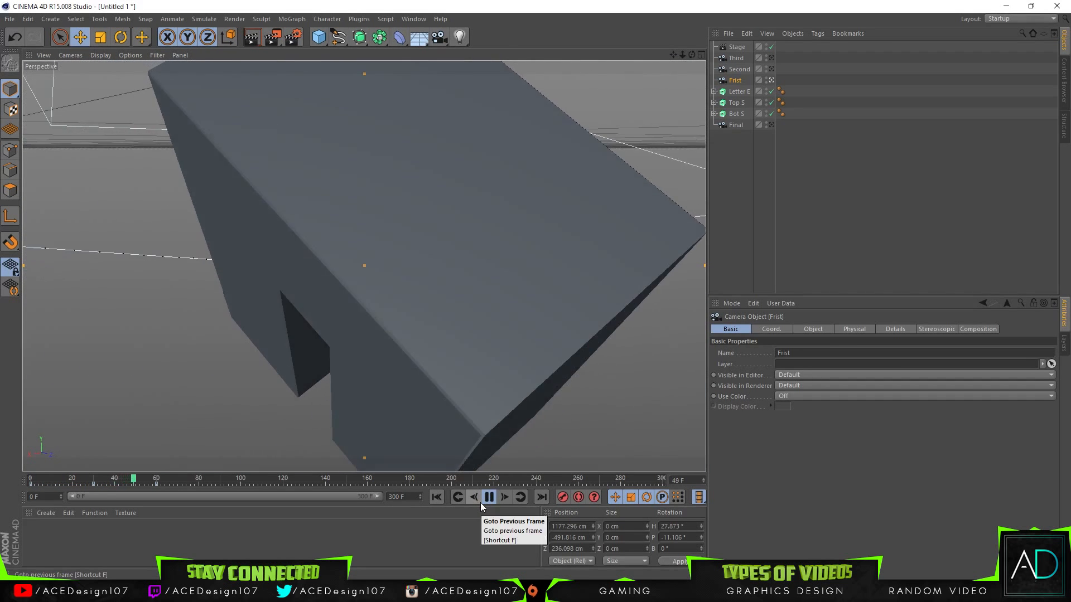
left_click_drag(116, 480, 141, 481)
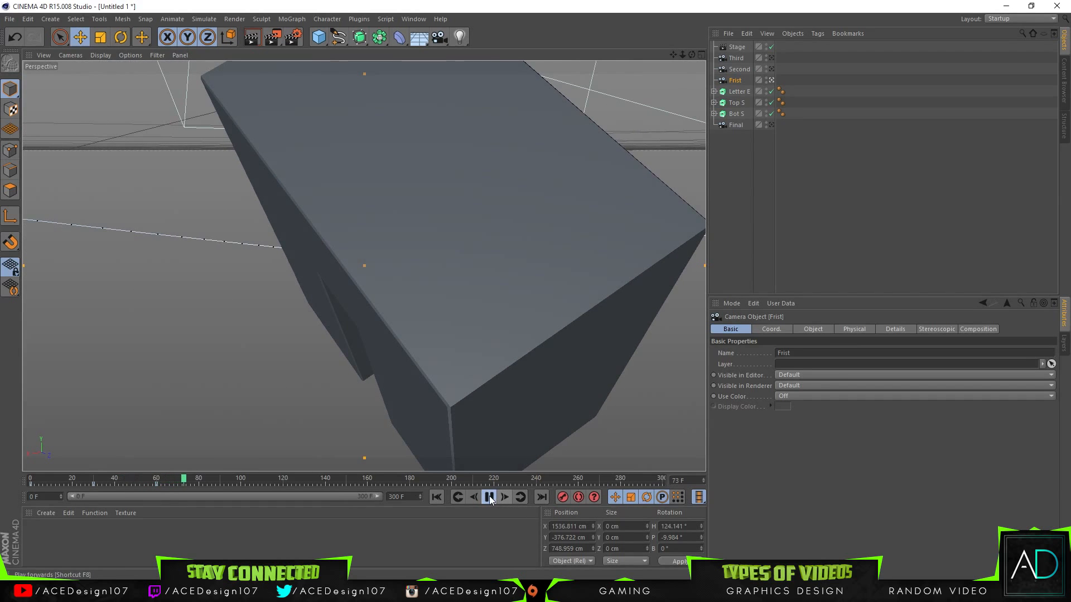
left_click(490, 499)
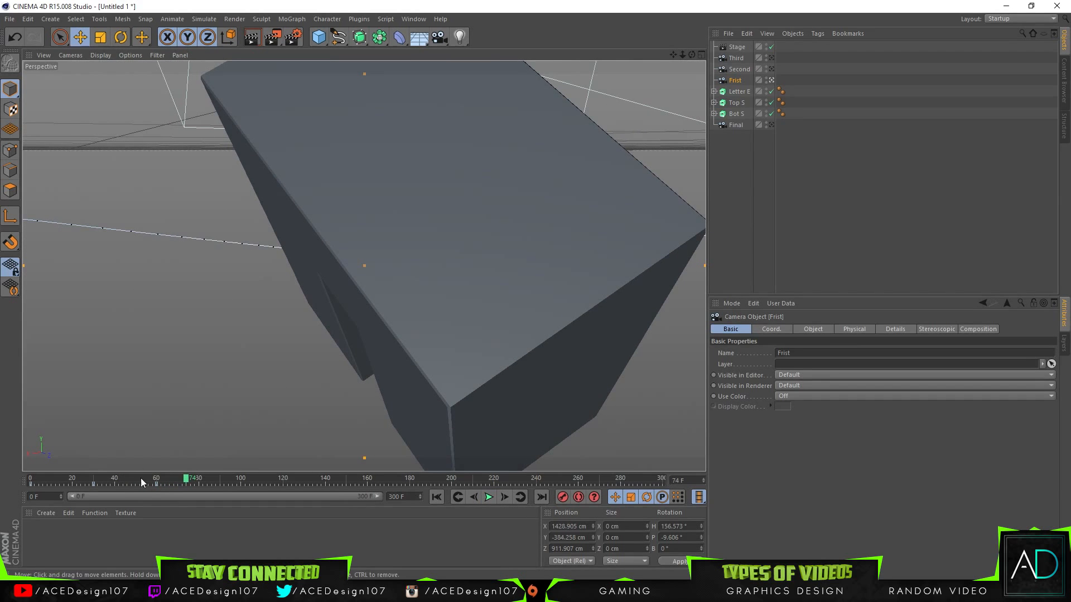
Step: Delete the Frist camera's keyframe at frame 30 and place the camera at about X 1266 cm, Y -734 cm, Z 71 cm at frame 0
left_click(95, 487)
left_click_drag(155, 484, 30, 485)
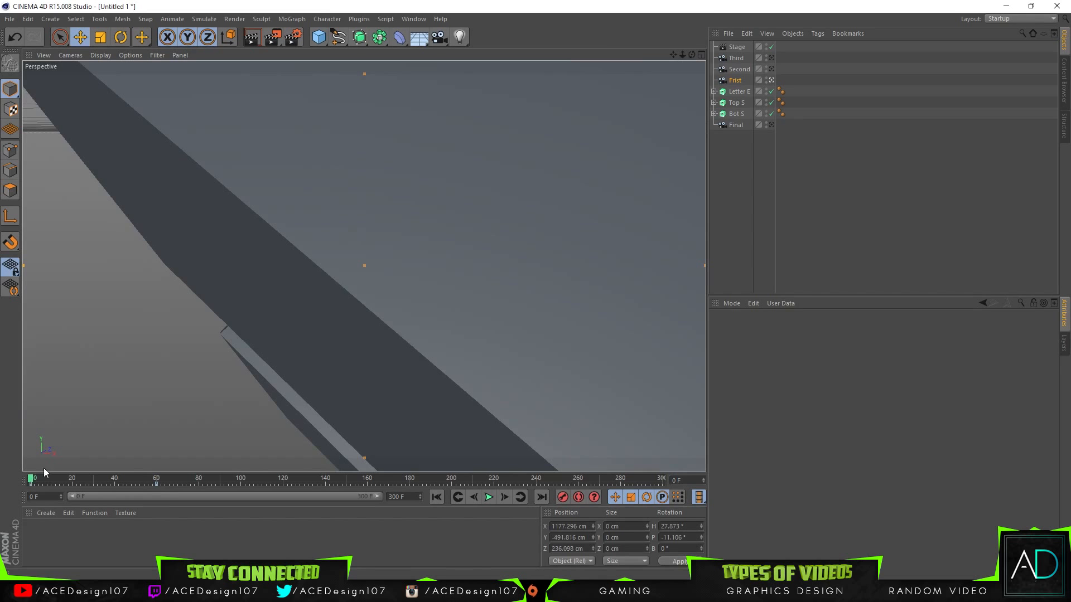
left_click_drag(682, 54, 536, 3)
mouse_move(691, 58)
left_mouse_down()
mouse_move(364, 265)
mouse_move(689, 54)
left_mouse_up()
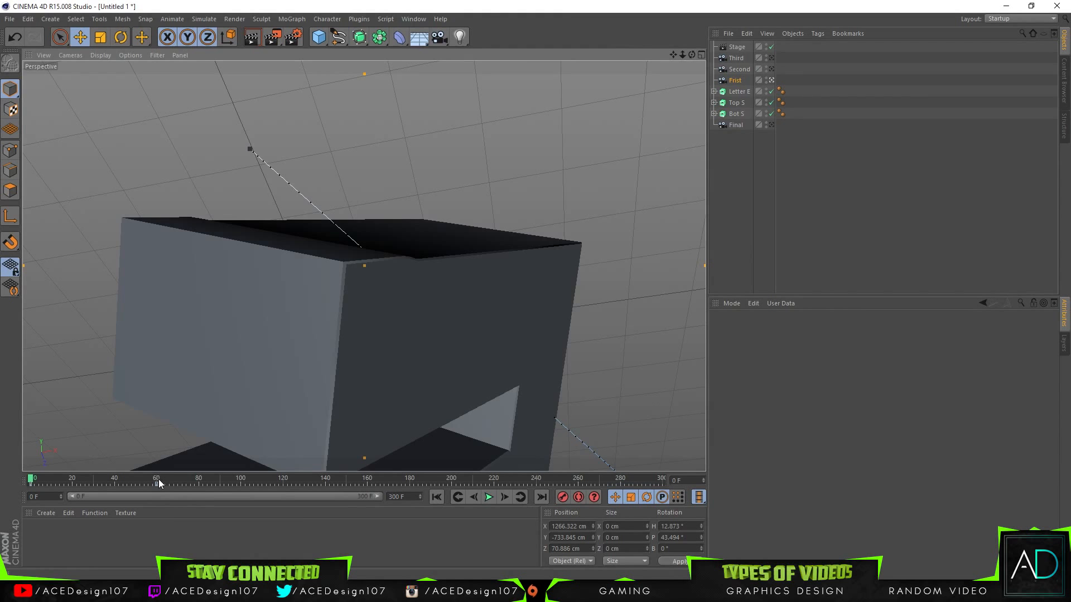
Step: At frame 60, move the Frist camera to about X 1245 cm, Y -702 cm, Z 173 cm, record a keyframe, and scrub the move
left_click(158, 479)
mouse_move(692, 55)
left_mouse_down()
mouse_move(364, 267)
mouse_move(673, 55)
left_mouse_up()
left_click(563, 497)
left_click_drag(63, 484, 157, 482)
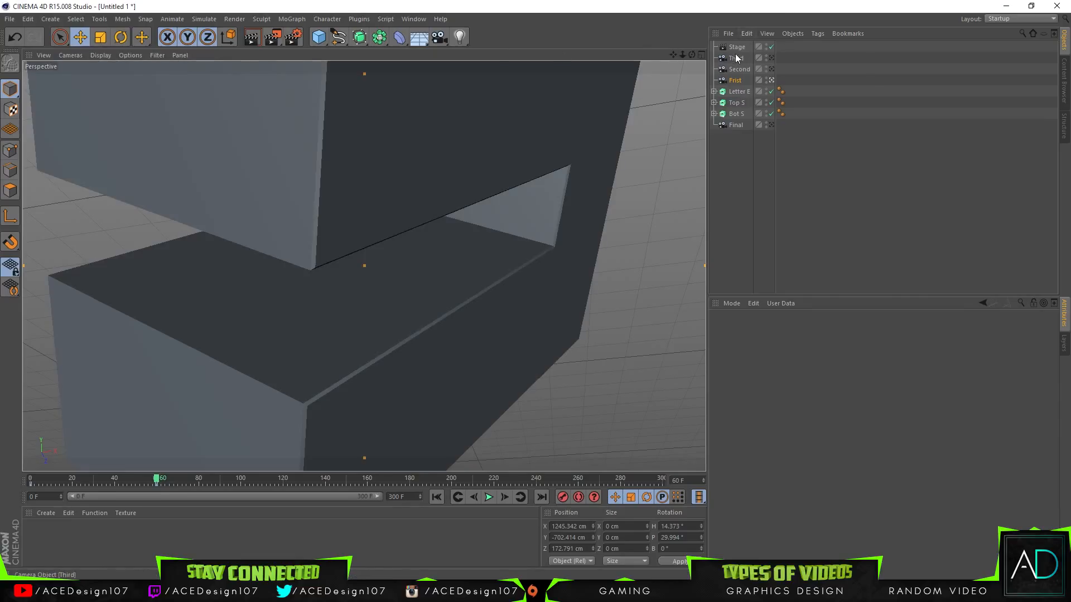
Step: Select the Stage object and show its object properties for camera assignment
left_click(738, 48)
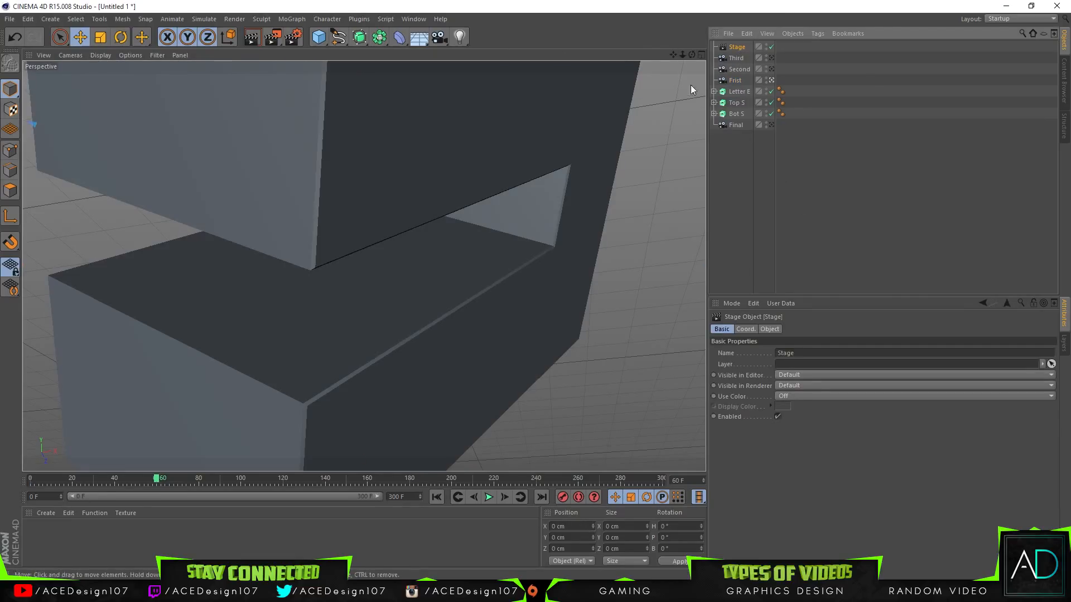
left_click(771, 329)
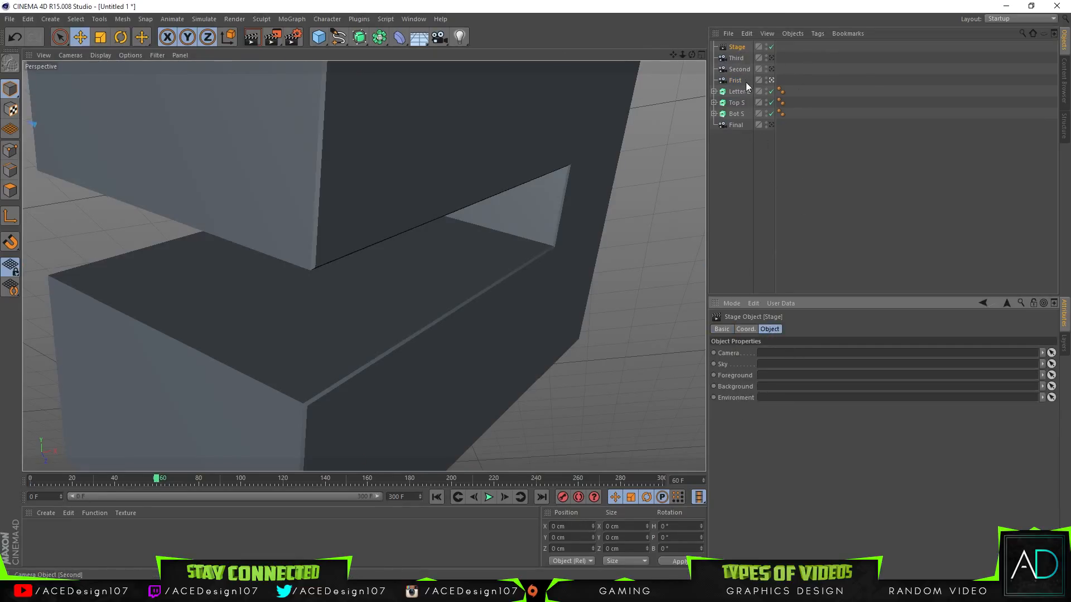
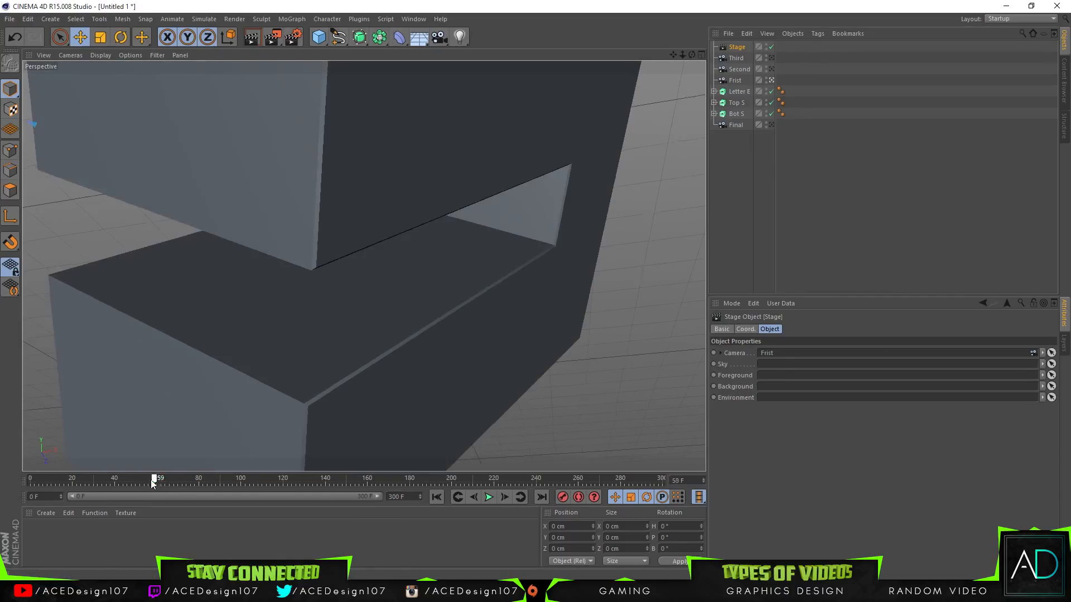
Step: Record keyframes for the Stage's Camera property with the Frist camera assigned at frames 0 and 60
left_click_drag(152, 479, 31, 479)
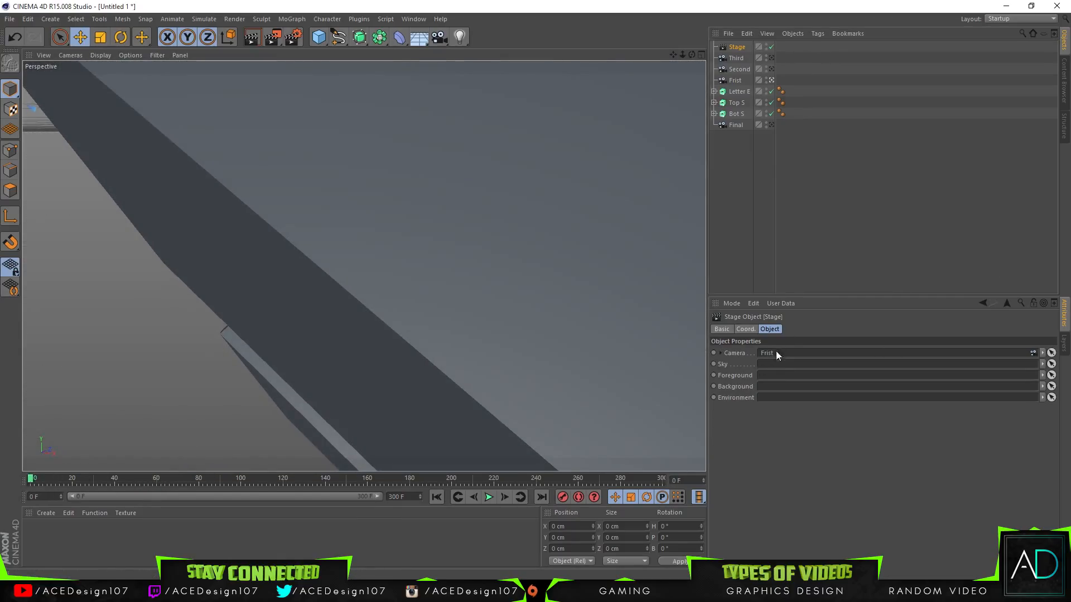
left_click(714, 353)
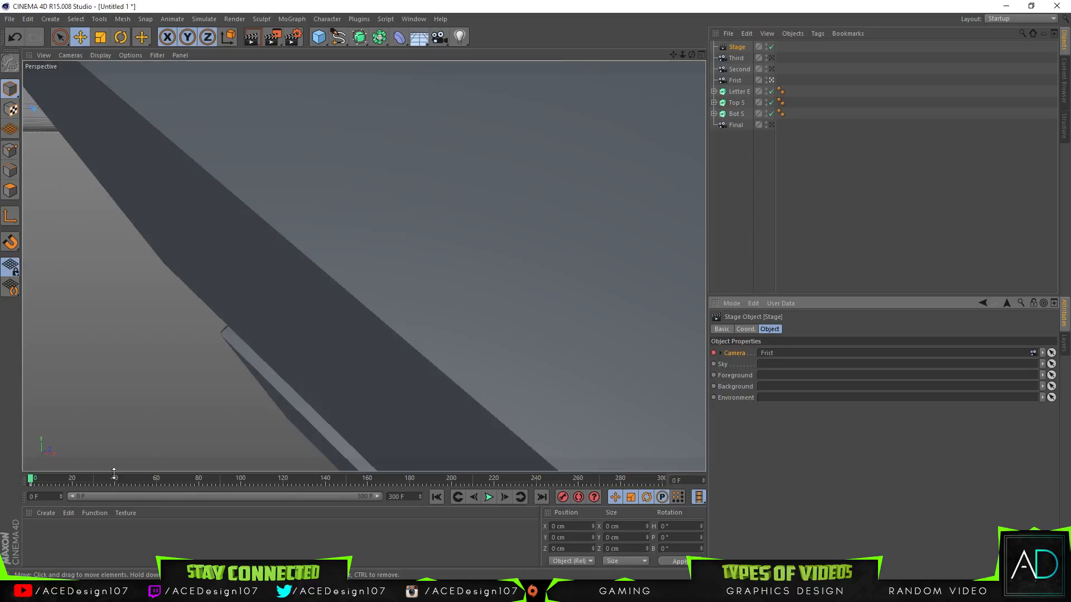
left_click(156, 480)
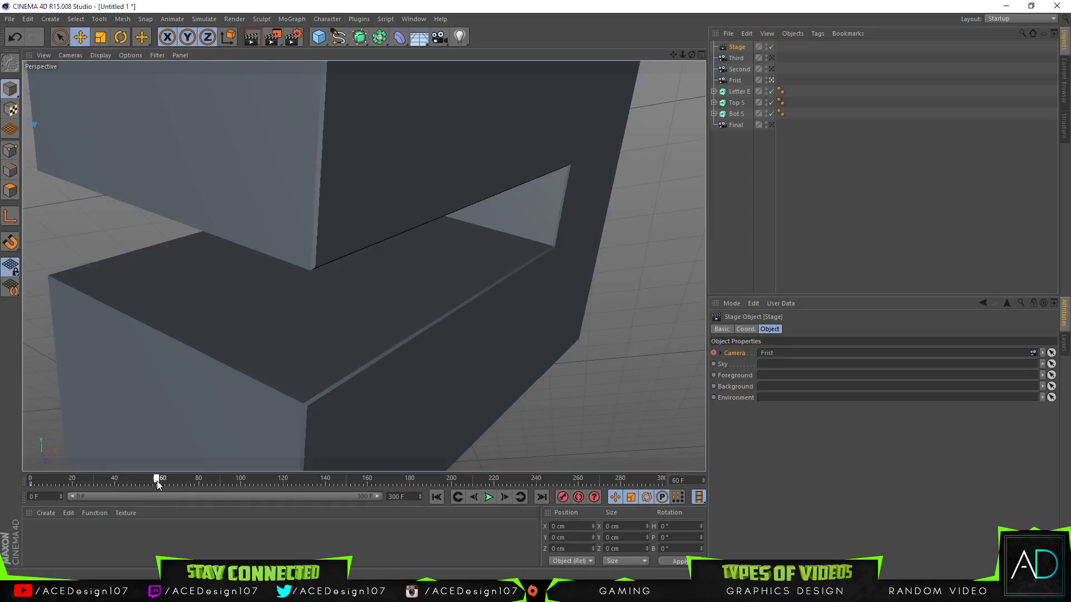
left_click(714, 353)
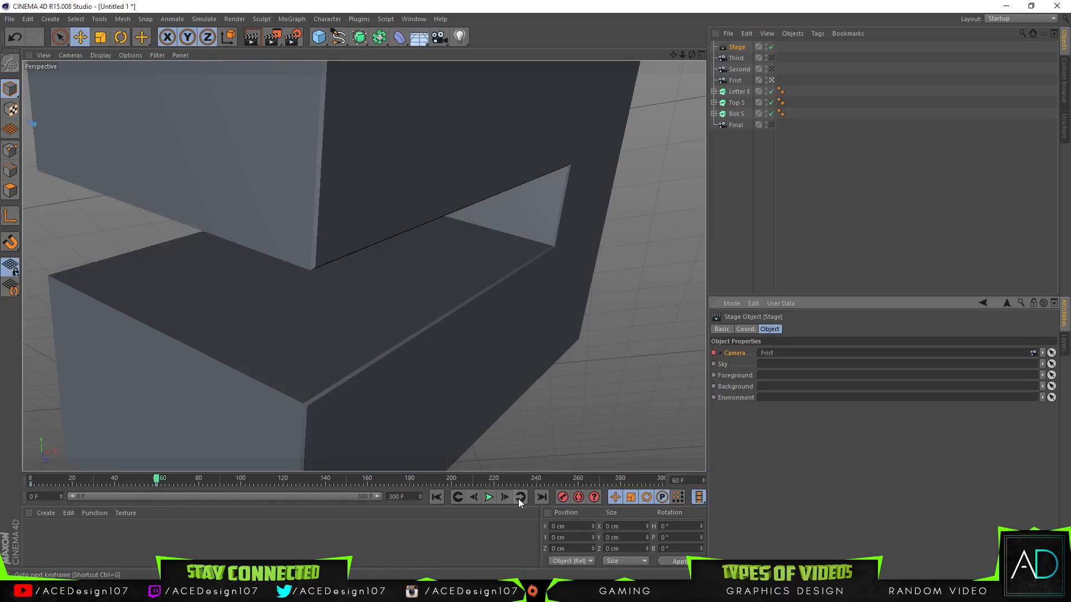
Step: At frame 61, assign the Second camera to the Stage, keyframe the Camera property, and step between frames 60 and 61 to check the cut
left_click(739, 70)
left_click(736, 81)
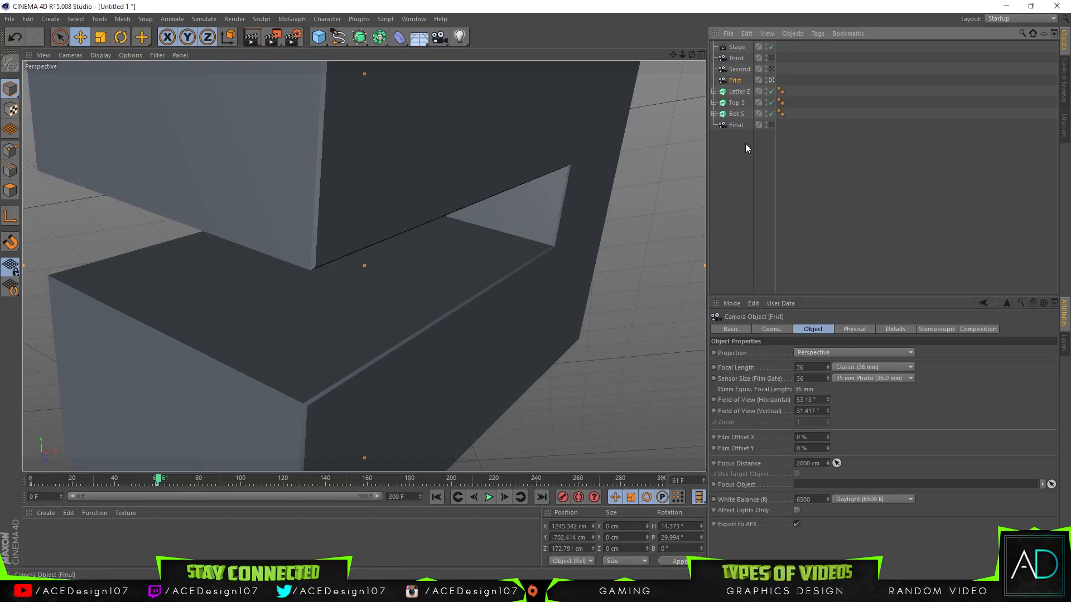
left_click(737, 46)
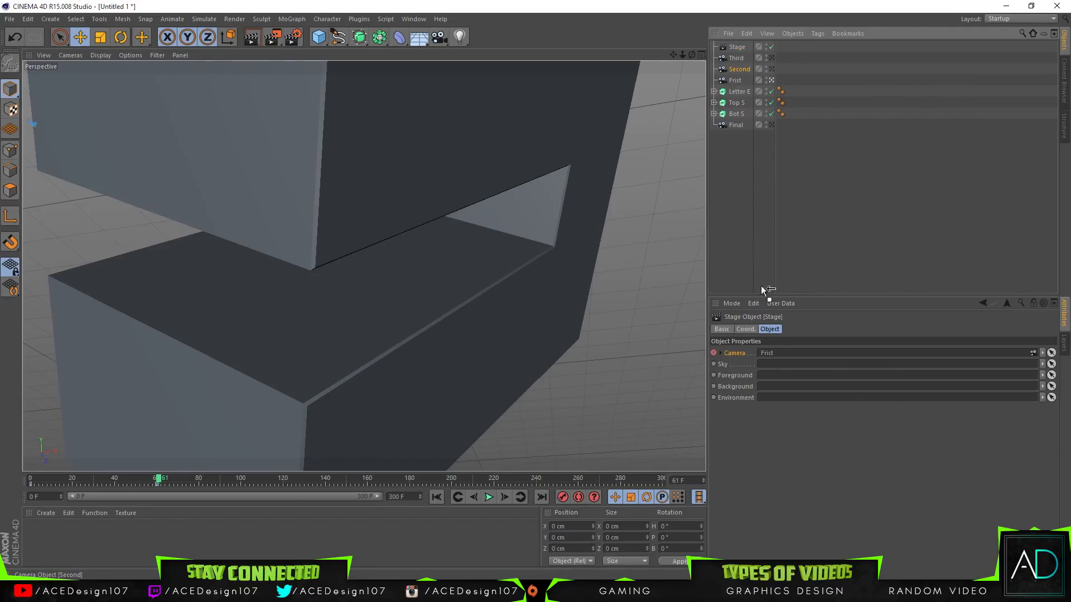
left_click_drag(773, 360, 771, 355)
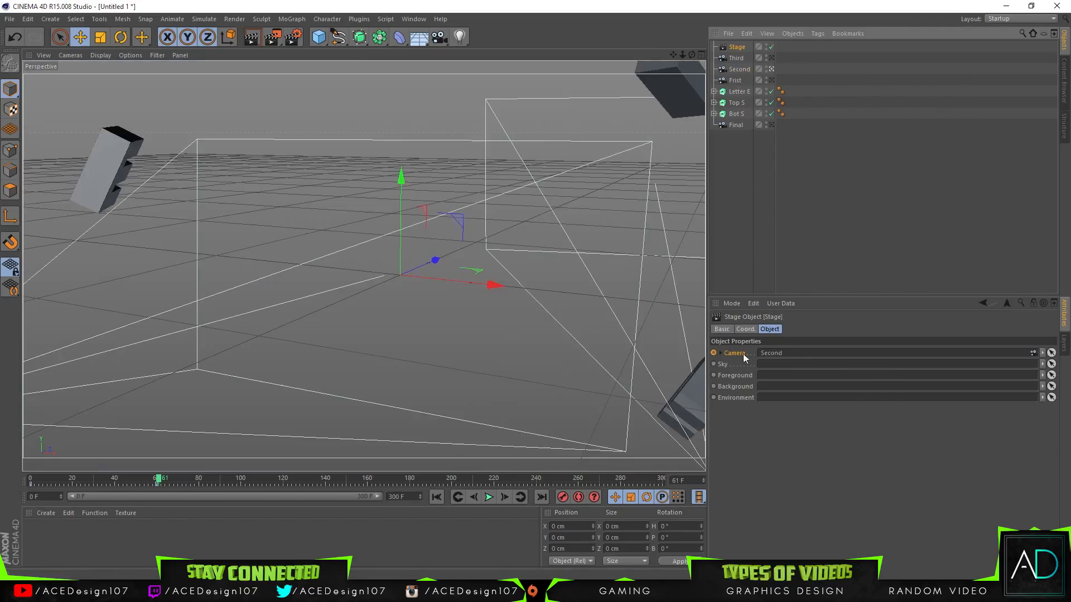
left_click(714, 353)
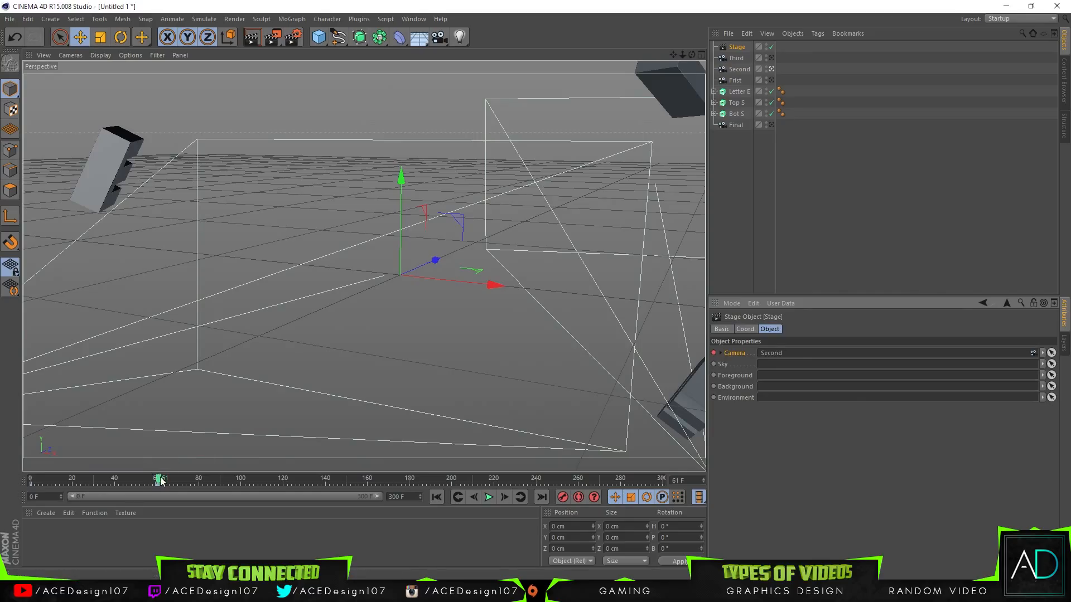
left_click(473, 497)
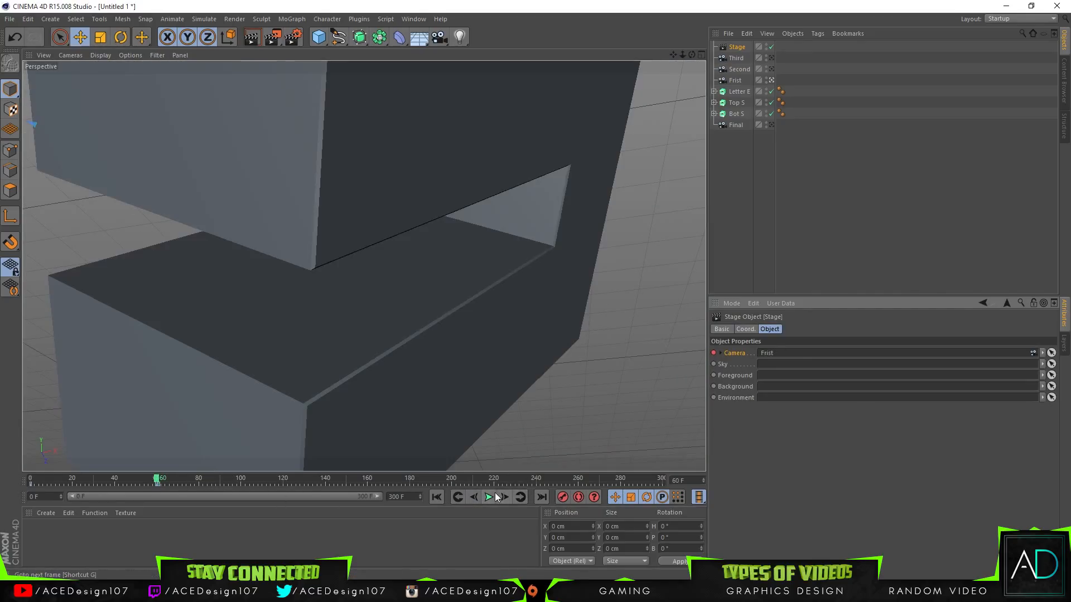
left_click(504, 497)
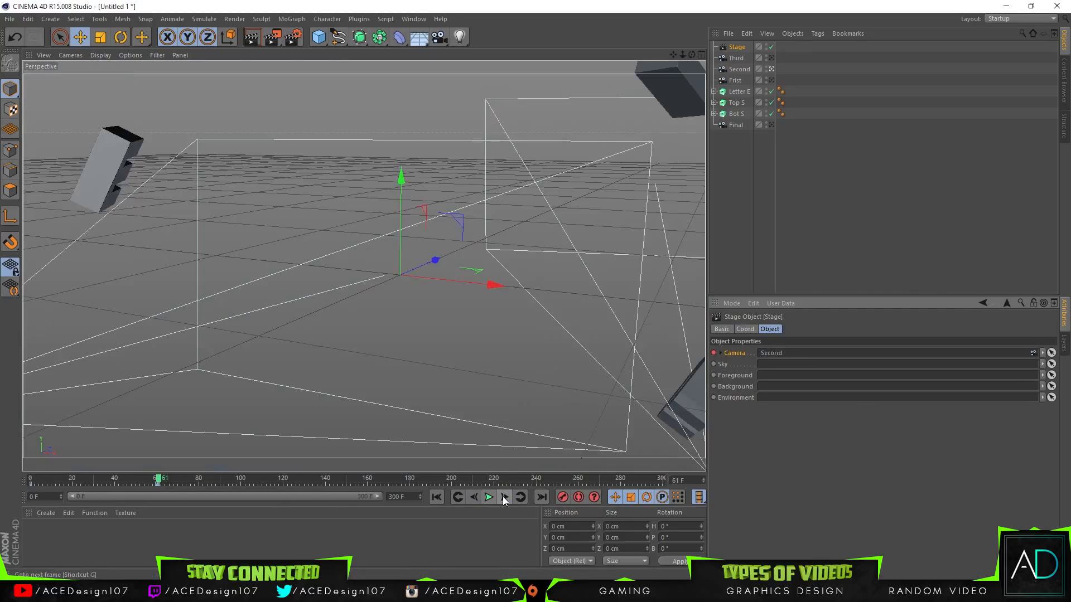
Step: At frame 61, move the Second camera close to the letter block at about X 1032 cm, Y 879 cm, Z -33 cm and record a keyframe
left_click(740, 69)
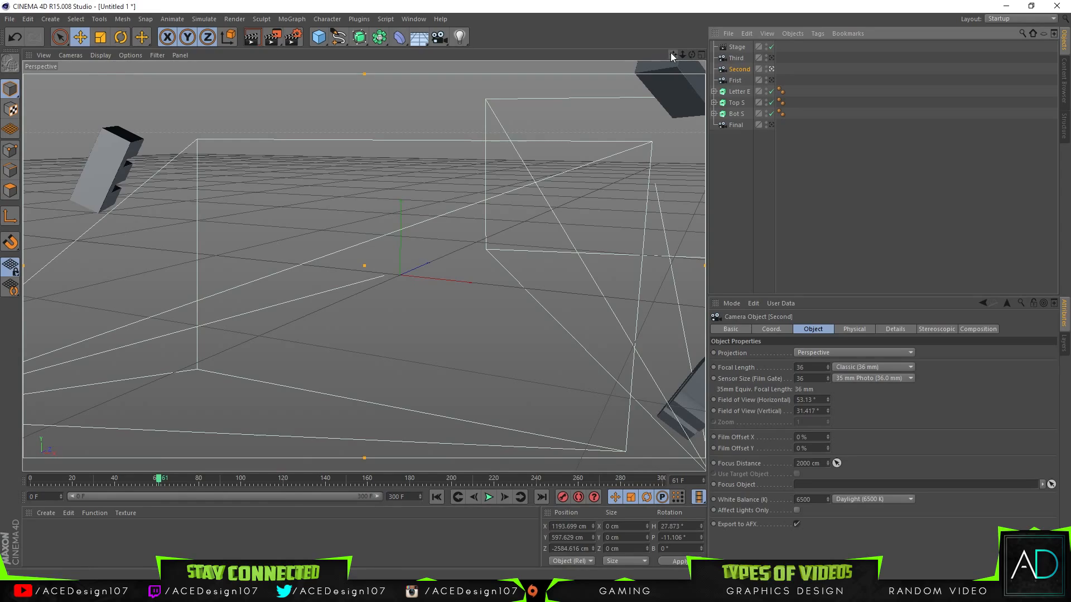
left_click_drag(683, 55, 646, 185)
left_click_drag(683, 55, 771, 53)
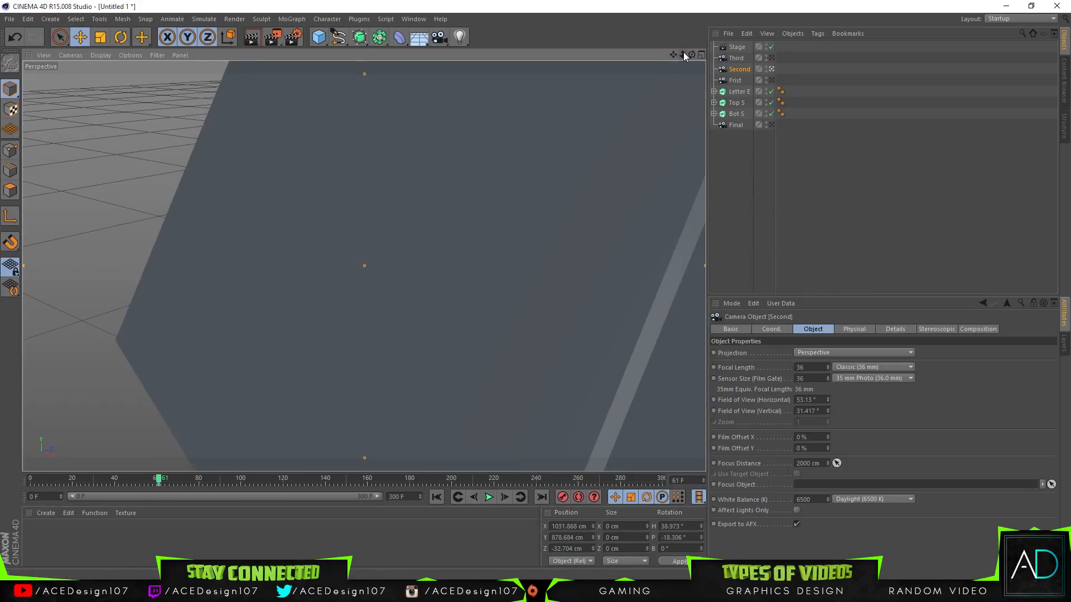
left_click_drag(683, 55, 647, 54)
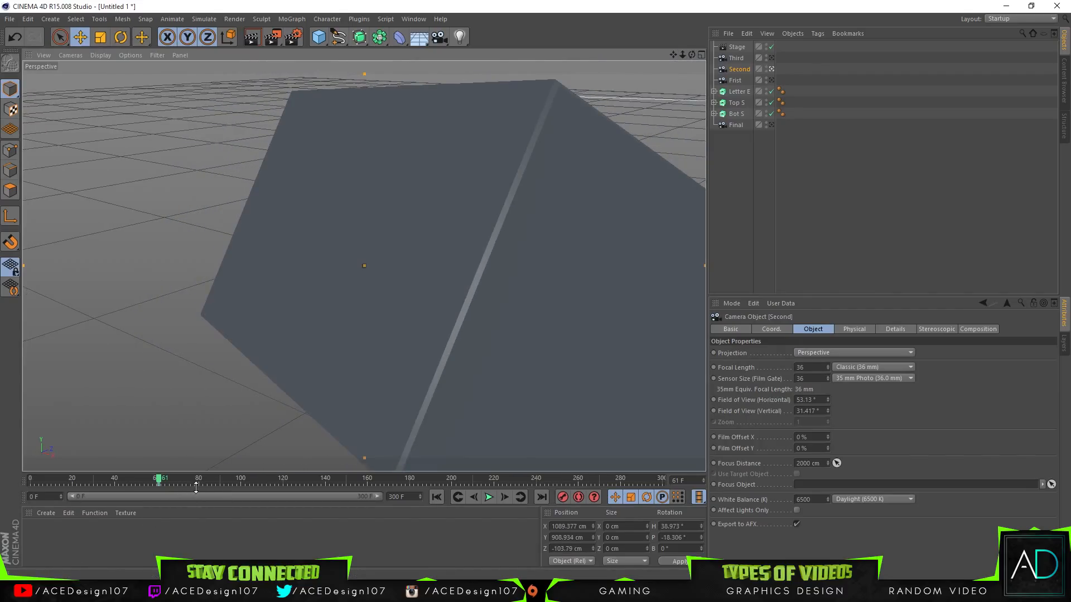
Step: Keyframe the Second camera at frame 90 at about X 1069 cm, Y 933 cm, Z 156 cm with heading 141°, and play the animation
left_click(218, 478)
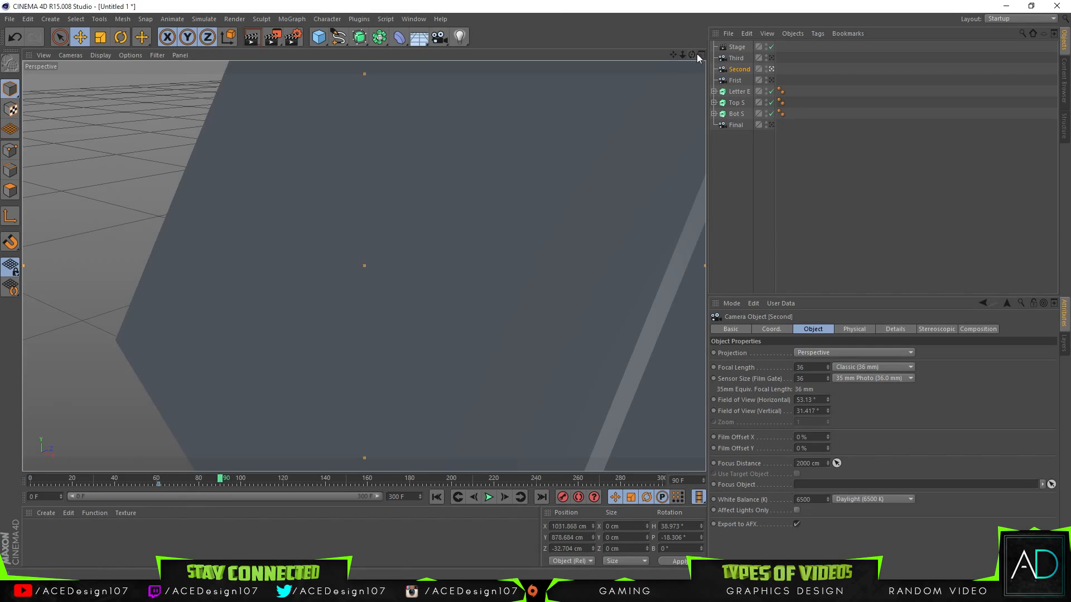
left_click_drag(692, 54, 688, 126)
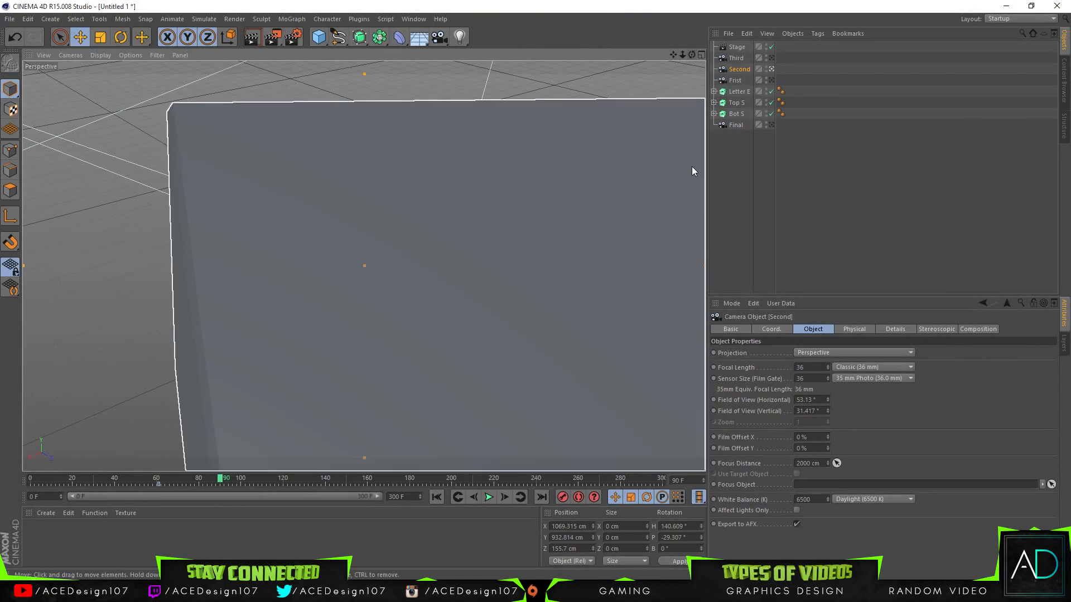
left_click_drag(219, 481, 31, 480)
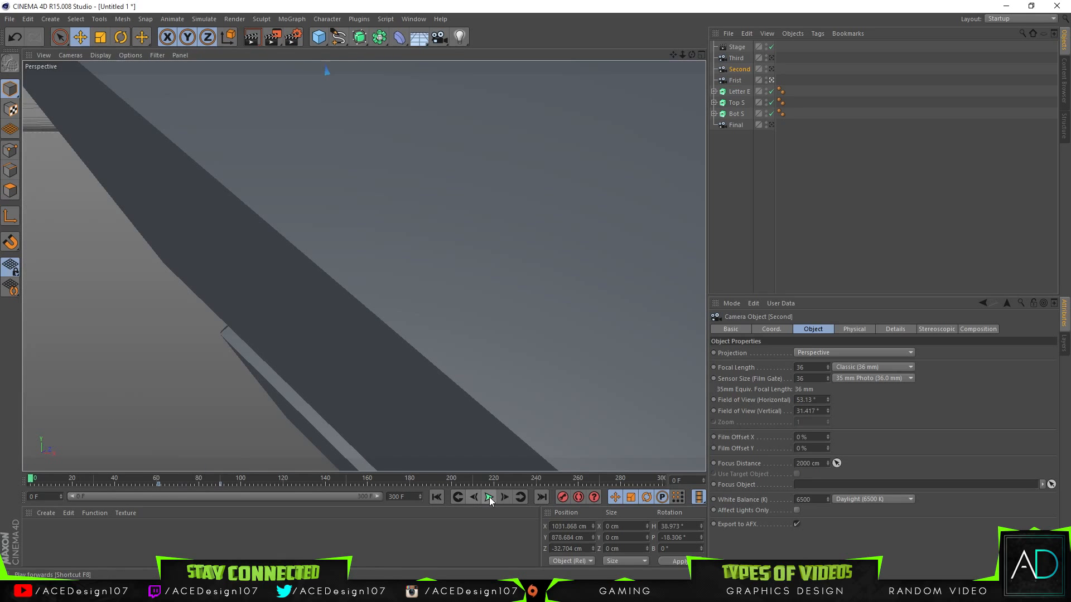
left_click(489, 497)
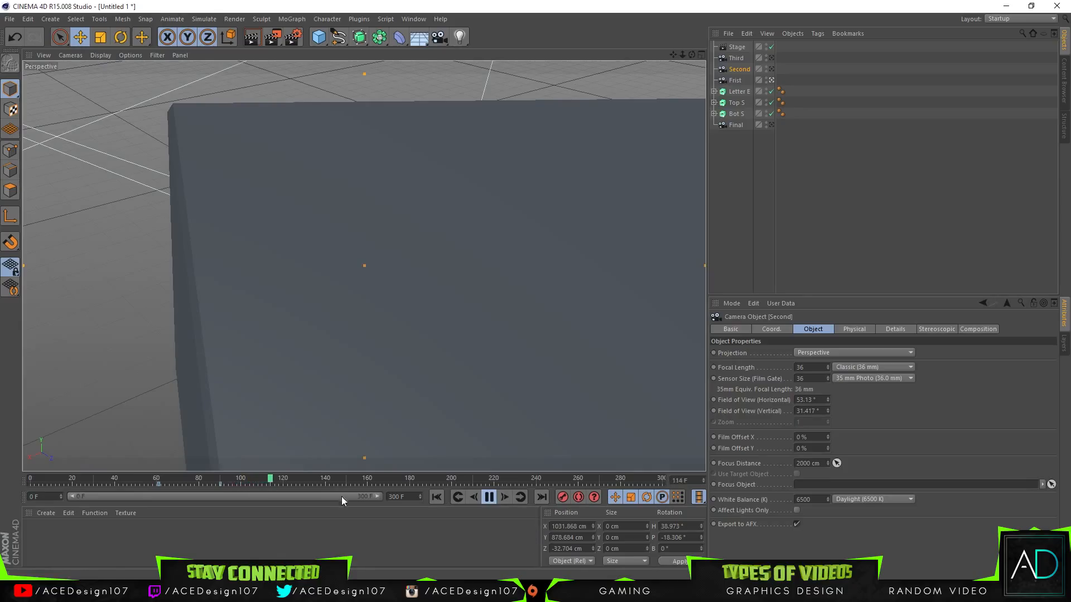
left_click_drag(223, 481, 221, 480)
left_click(490, 497)
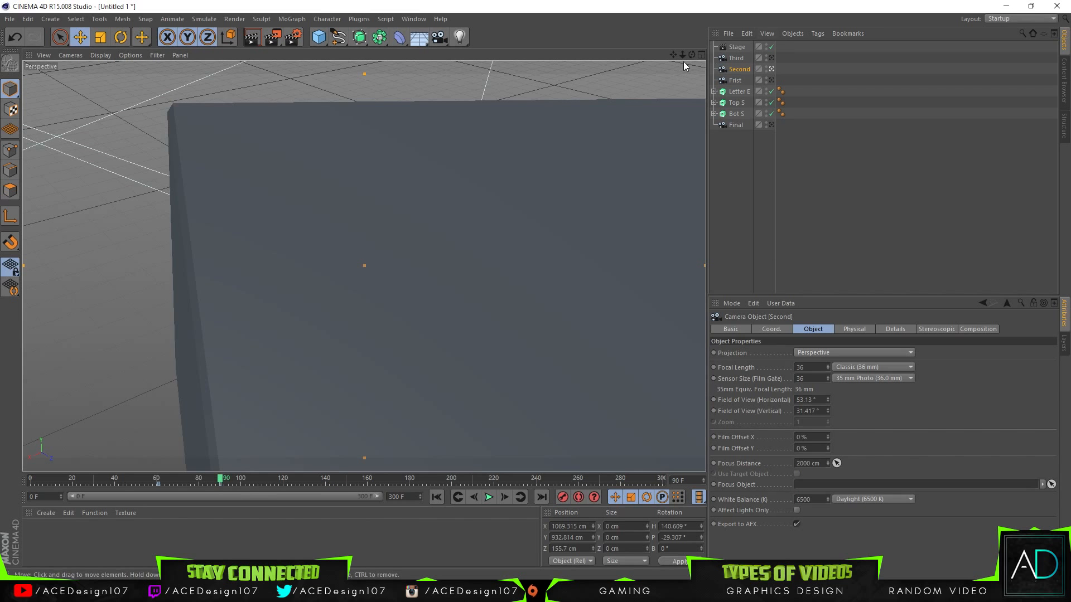
Step: Re-record the Second camera's frame 90 keyframe at about X 1152 cm, Y 871 cm, Z 230 cm and replay the animation from frame 0
left_click_drag(681, 55, 662, 11)
left_click_drag(681, 56, 681, 57)
left_click_drag(219, 484, 30, 480)
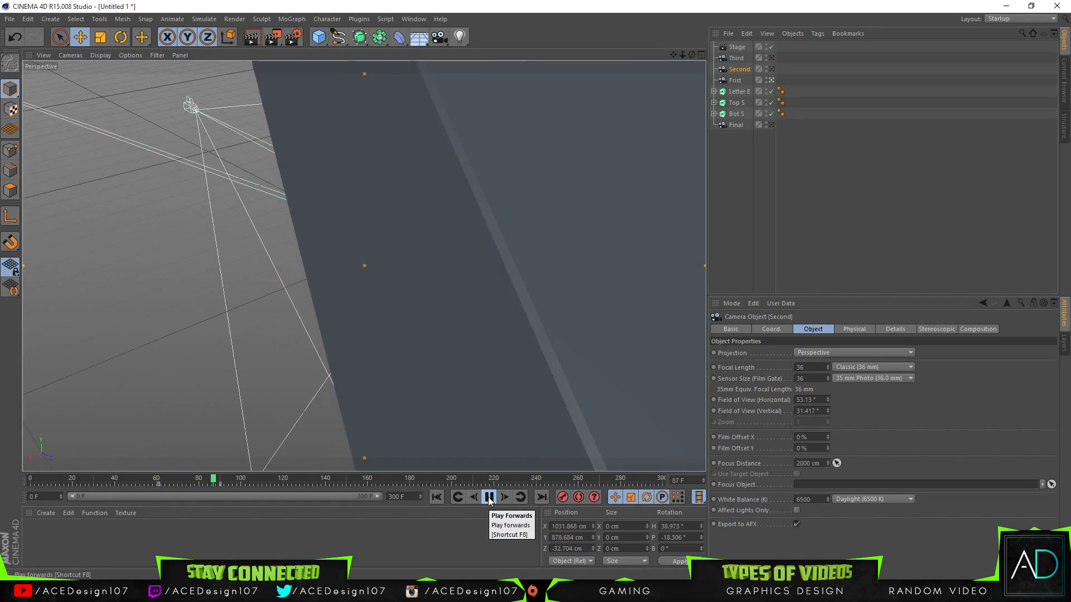
left_click(491, 497)
left_click(221, 478)
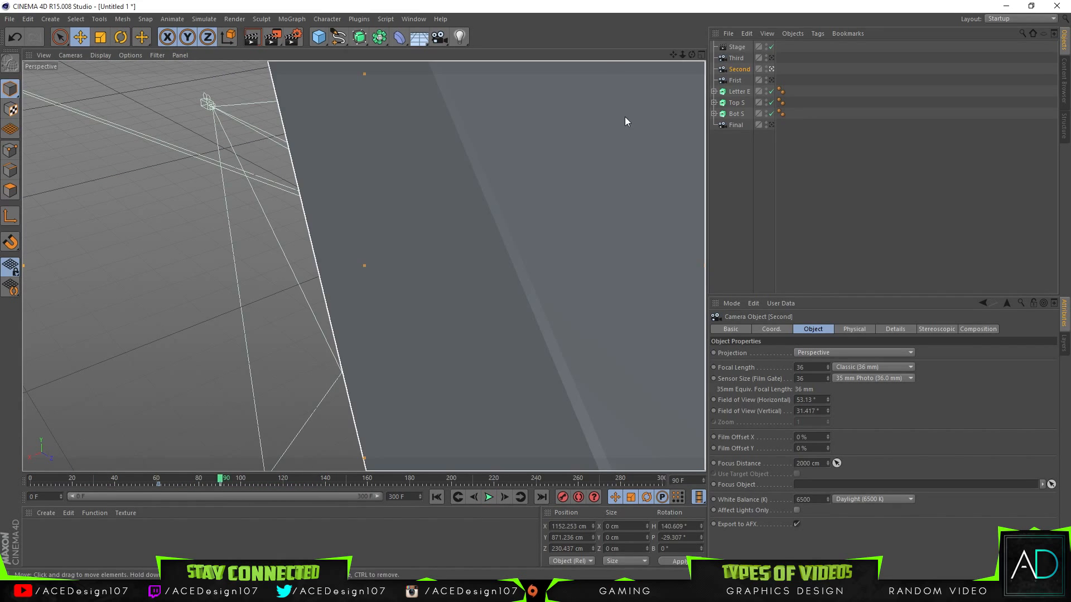
Step: Rekey the Second camera at about X 1183, Y 766, Z 228 cm at frame 90 and X 1107, Y 894, Z -83 cm at frame 61
left_click_drag(692, 55, 363, 265)
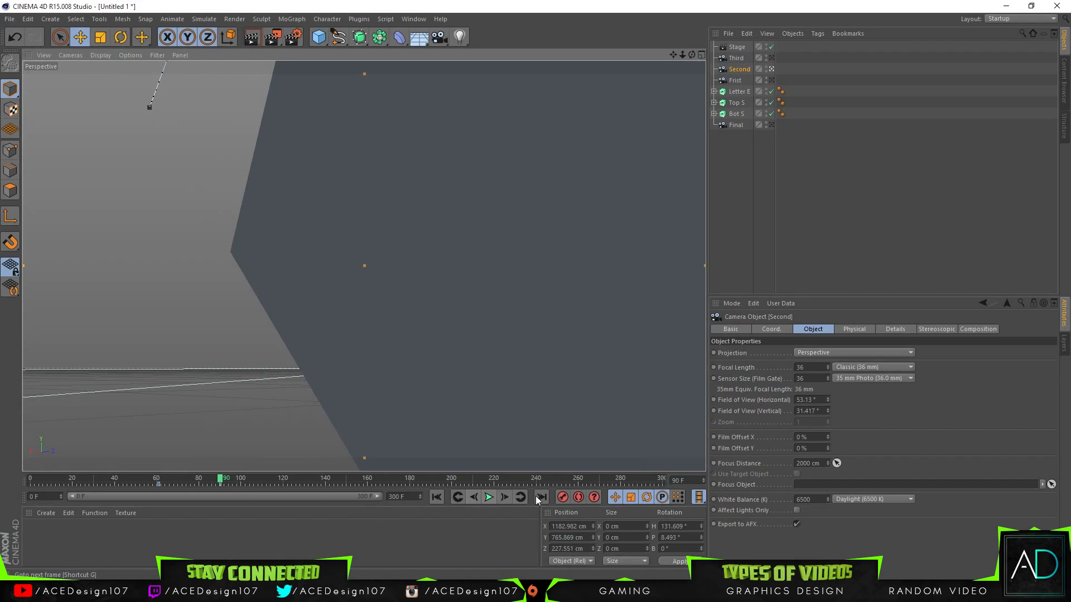
mouse_move(175, 479)
left_mouse_down()
mouse_move(160, 479)
mouse_move(218, 478)
mouse_move(159, 481)
left_mouse_up()
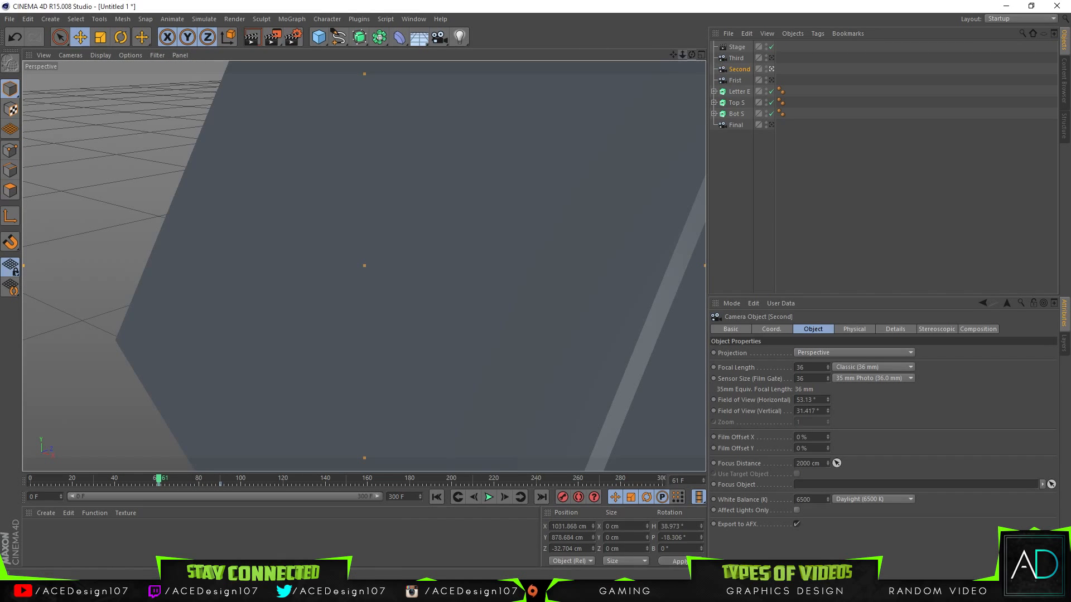
left_click_drag(683, 55, 480, 2)
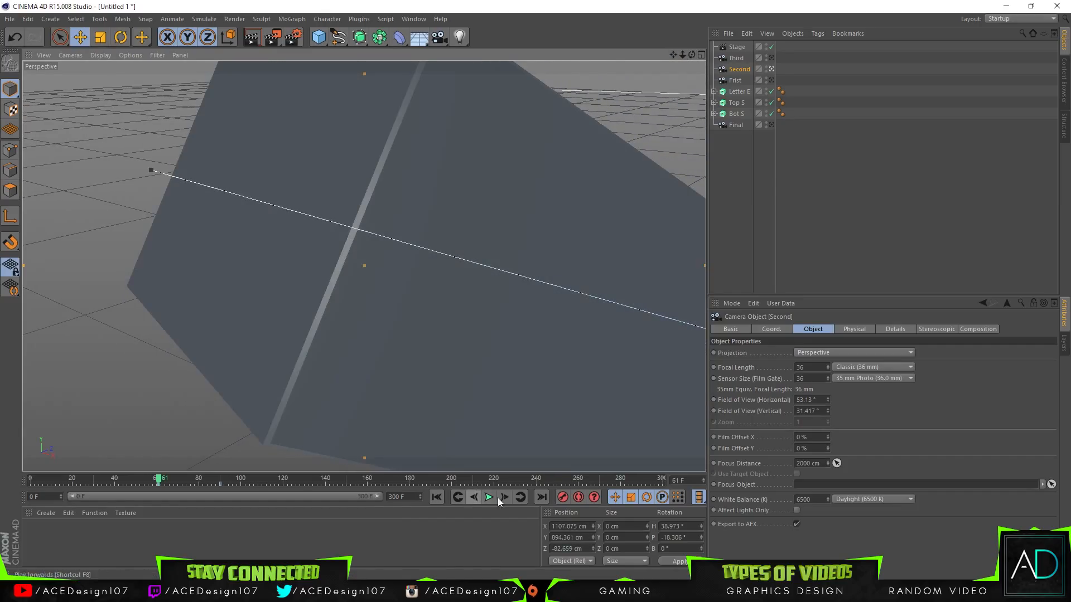
left_click(563, 497)
Step: Play the animation from frame 0 to review the cut to the Second camera and its move
left_click_drag(159, 479, 31, 486)
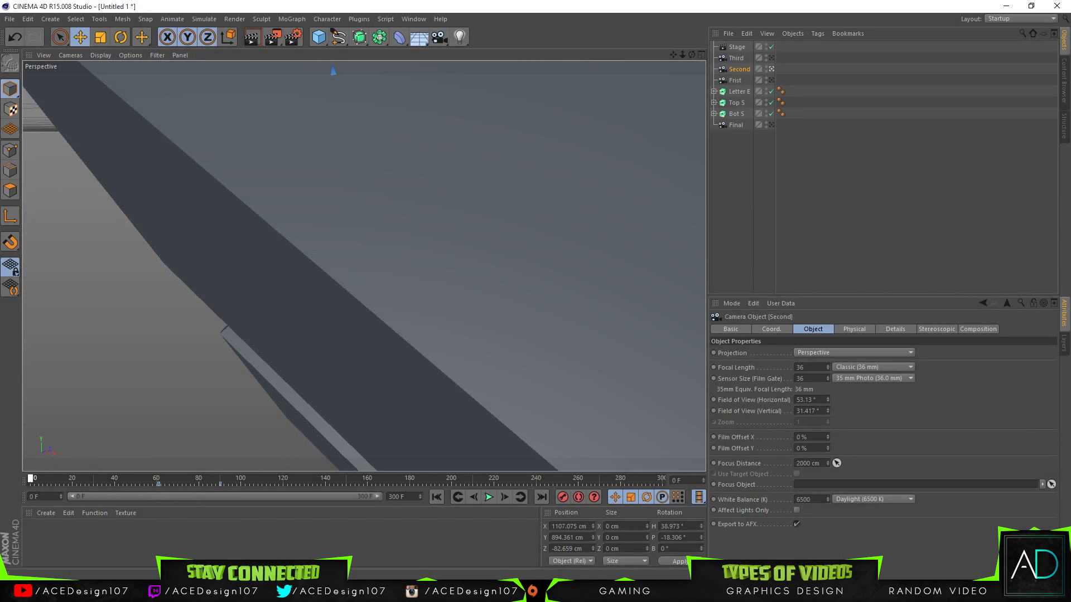
left_click(490, 497)
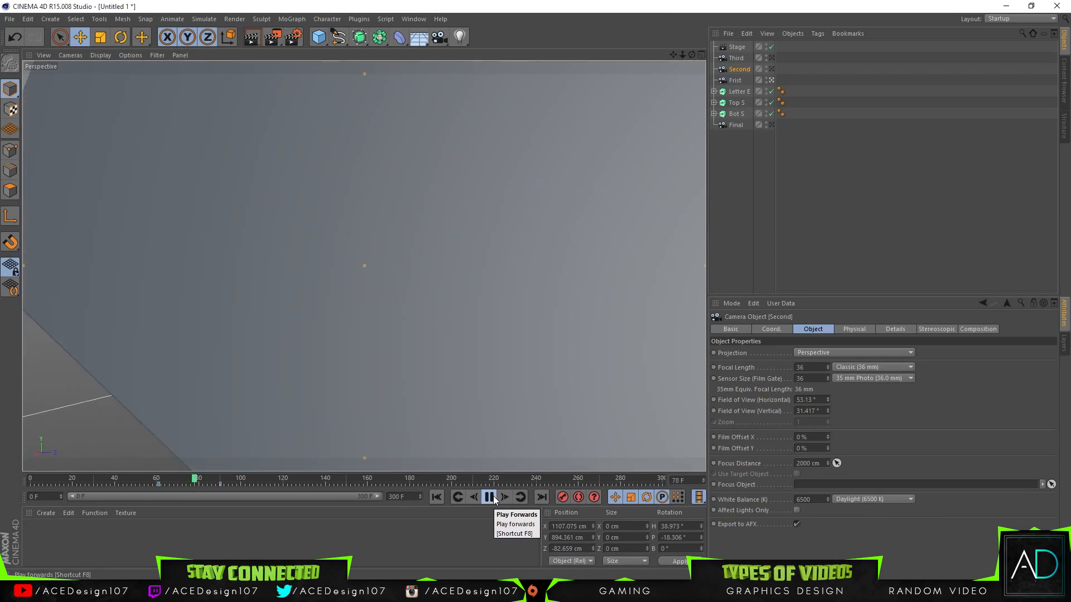
left_click(496, 499)
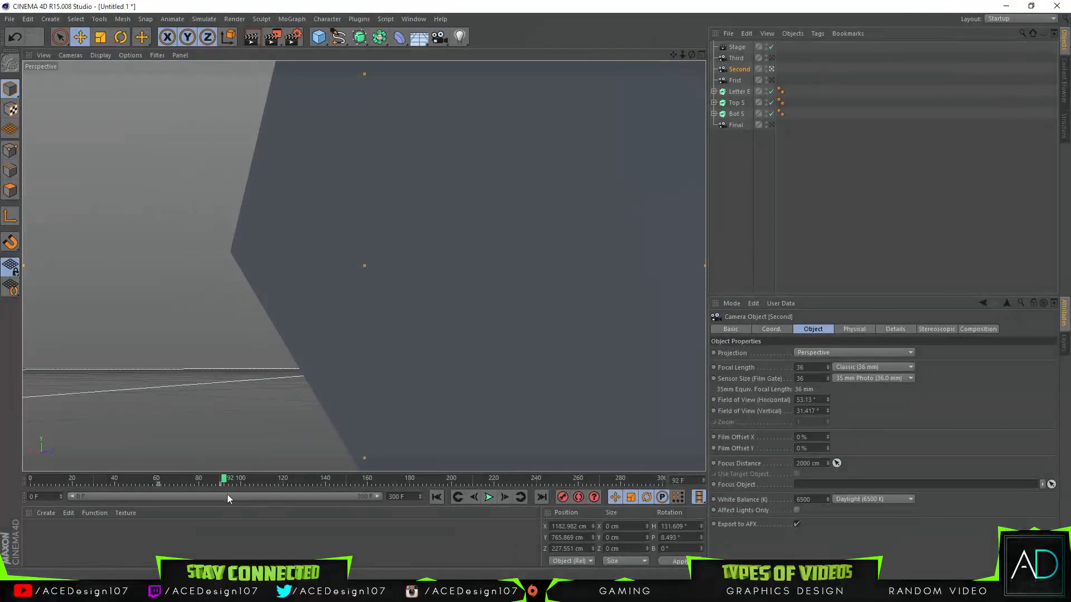
Step: Reposition the Second camera at frame 90 to about X 1113 cm, Y 831 cm, Z 162 cm with heading 127°
mouse_move(222, 479)
left_mouse_down()
mouse_move(159, 480)
mouse_move(220, 481)
left_mouse_up()
left_click_drag(673, 55, 758, 169)
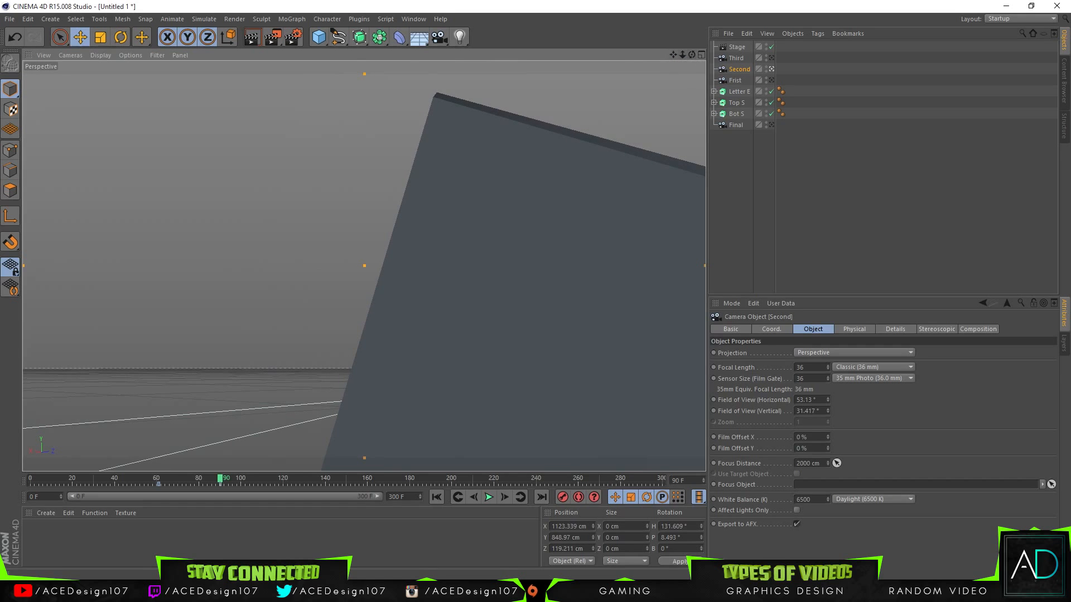
left_click_drag(692, 55, 636, 25)
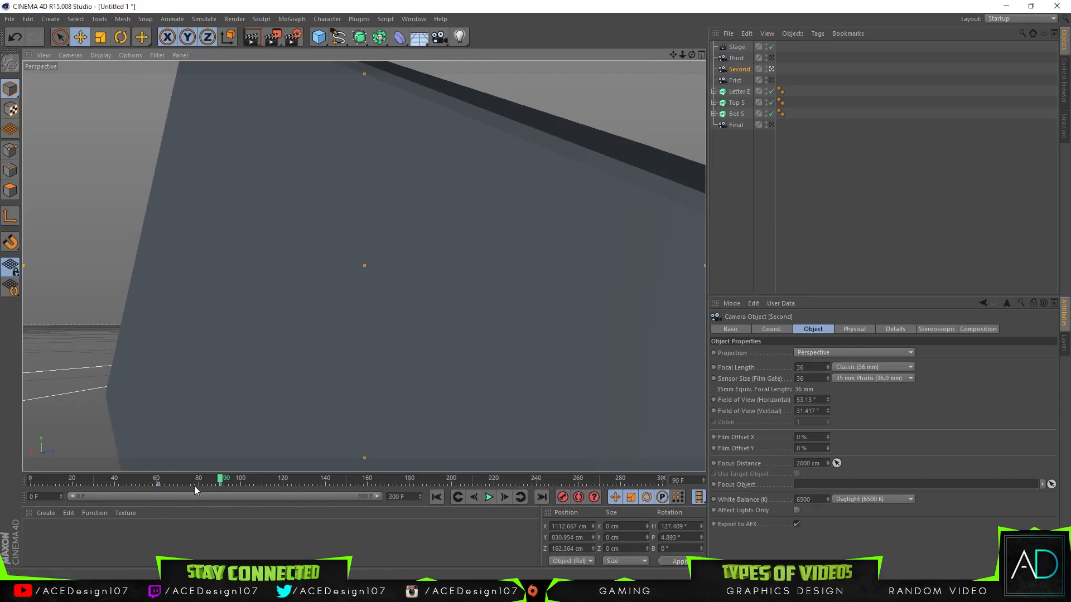
Step: Place the Second camera at about X 1023, Y 927, Z -10 cm at frame 61 and X 1098, Y 834, Z 142 cm at frame 90
left_click(158, 478)
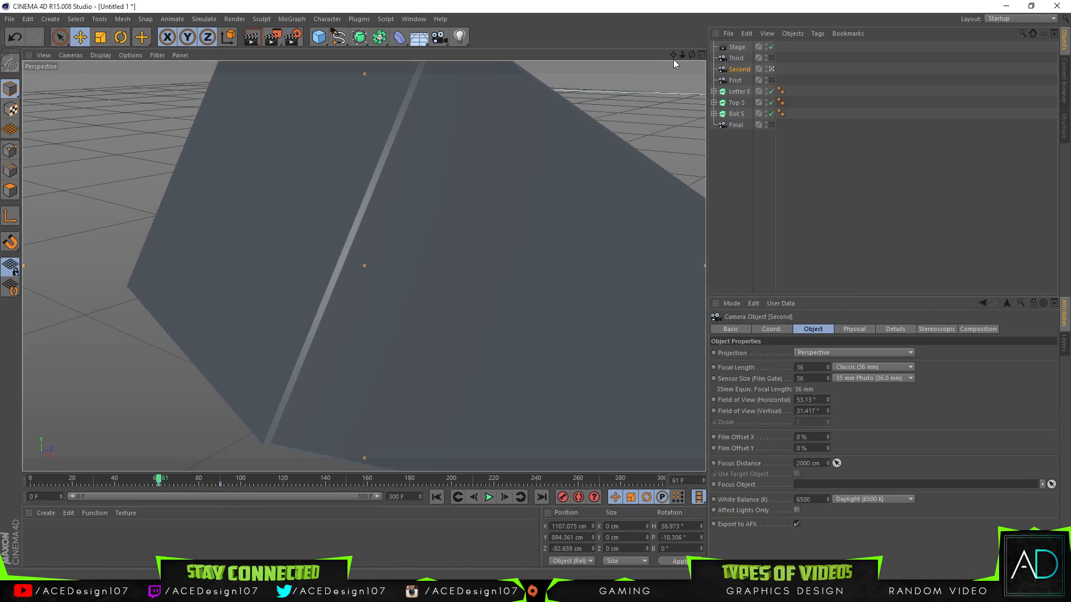
mouse_move(690, 55)
left_mouse_down()
mouse_move(668, 65)
mouse_move(682, 56)
mouse_move(673, 54)
left_mouse_up()
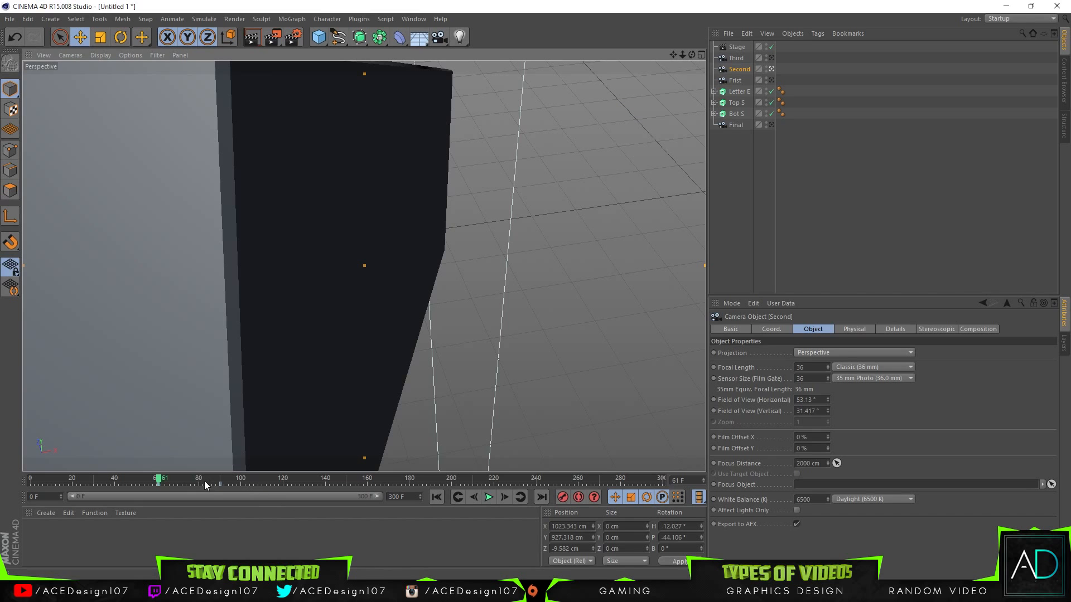
left_click(220, 481)
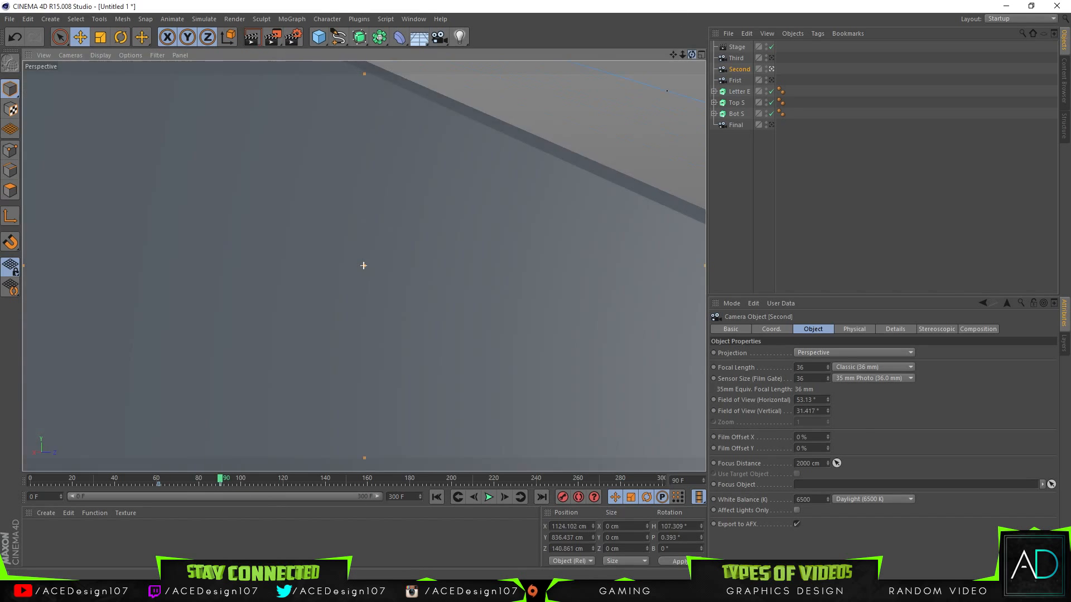
mouse_move(692, 55)
left_mouse_down()
mouse_move(674, 55)
mouse_move(693, 54)
mouse_move(683, 54)
left_mouse_up()
mouse_move(674, 54)
left_mouse_down()
mouse_move(683, 55)
mouse_move(674, 56)
left_mouse_up()
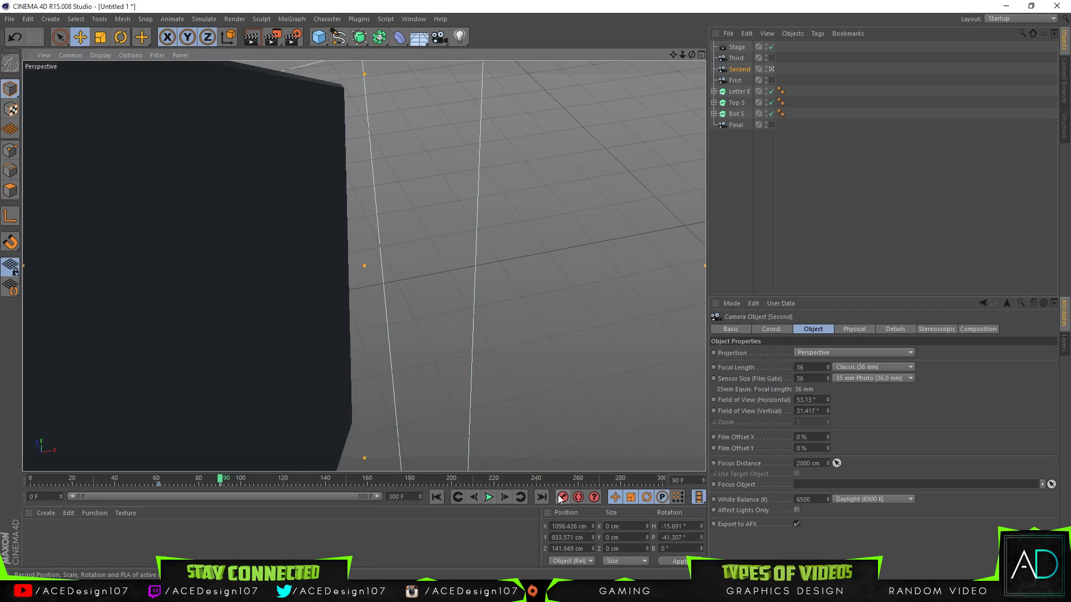
Step: Replay the sequence from frame 0 to check the Second camera's new motion between frames 61 and 90
left_click_drag(217, 484, 28, 485)
left_click(491, 498)
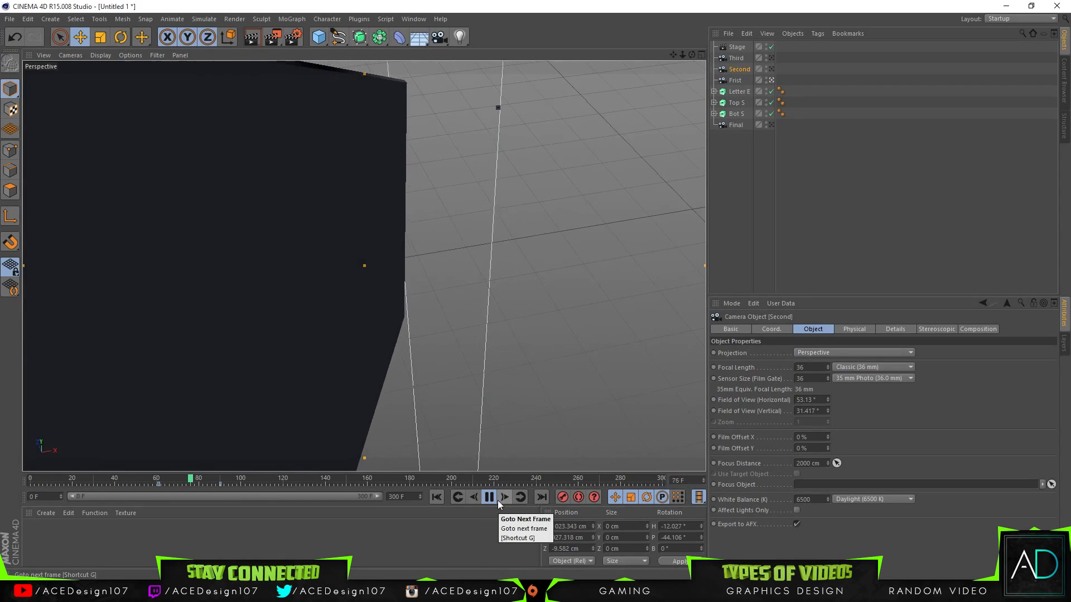
left_click(489, 497)
Step: At frame 90, orbit the Second camera to about X 1095 cm, Y 920 cm, Z 56 cm with heading 9° and record a keyframe
left_click_drag(245, 481, 221, 481)
mouse_move(692, 54)
left_mouse_down()
mouse_move(671, 62)
mouse_move(690, 52)
left_mouse_up()
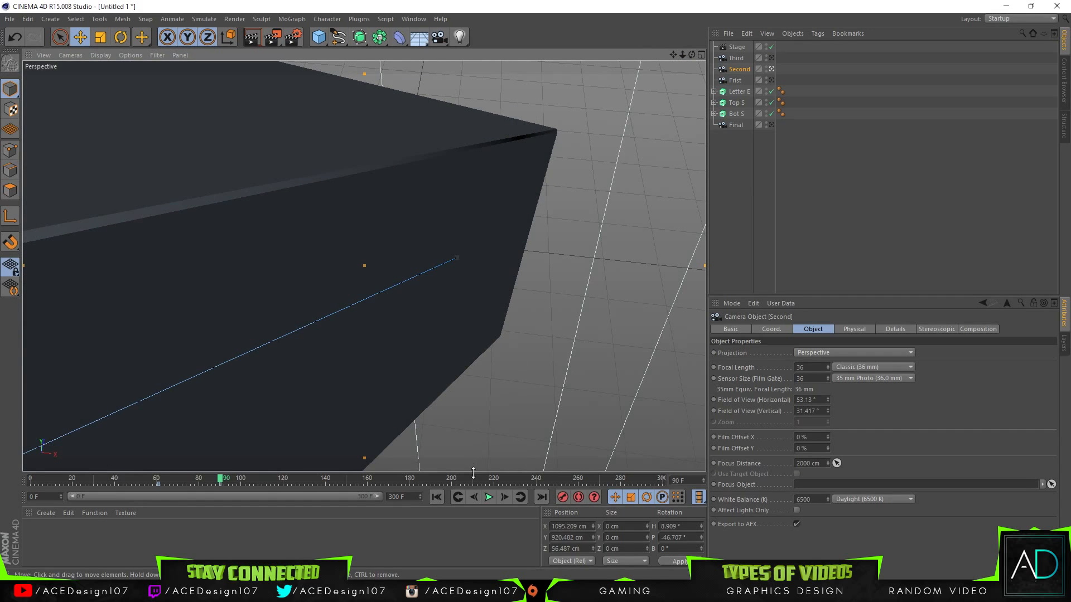
left_click(563, 497)
Step: Play the animation from frame 0 and scrub between frames 90 and 80 to examine the Second camera's move
left_click_drag(185, 482, 30, 478)
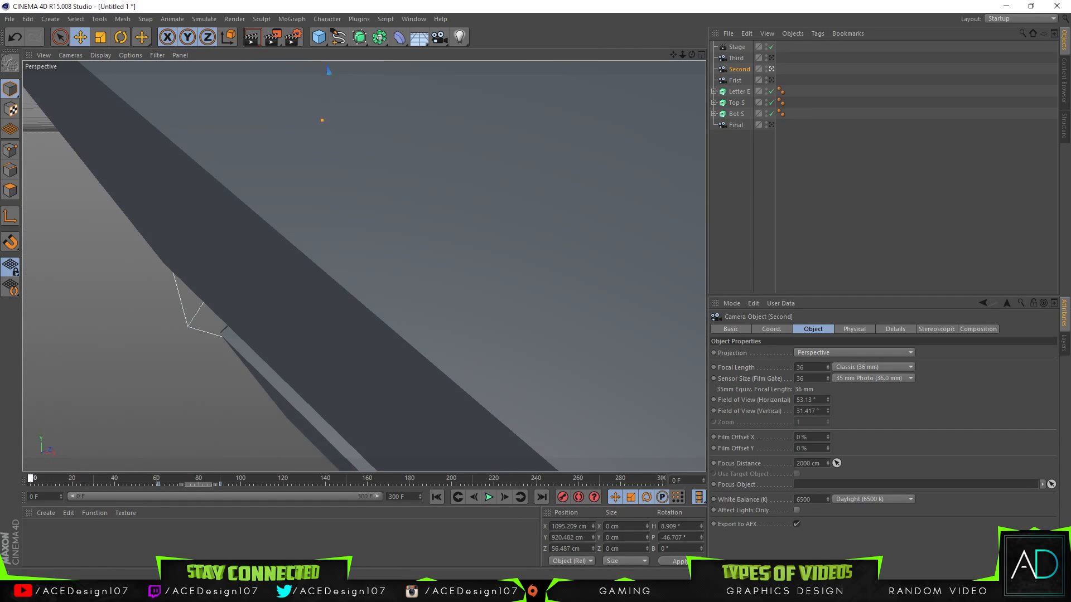
left_click(488, 497)
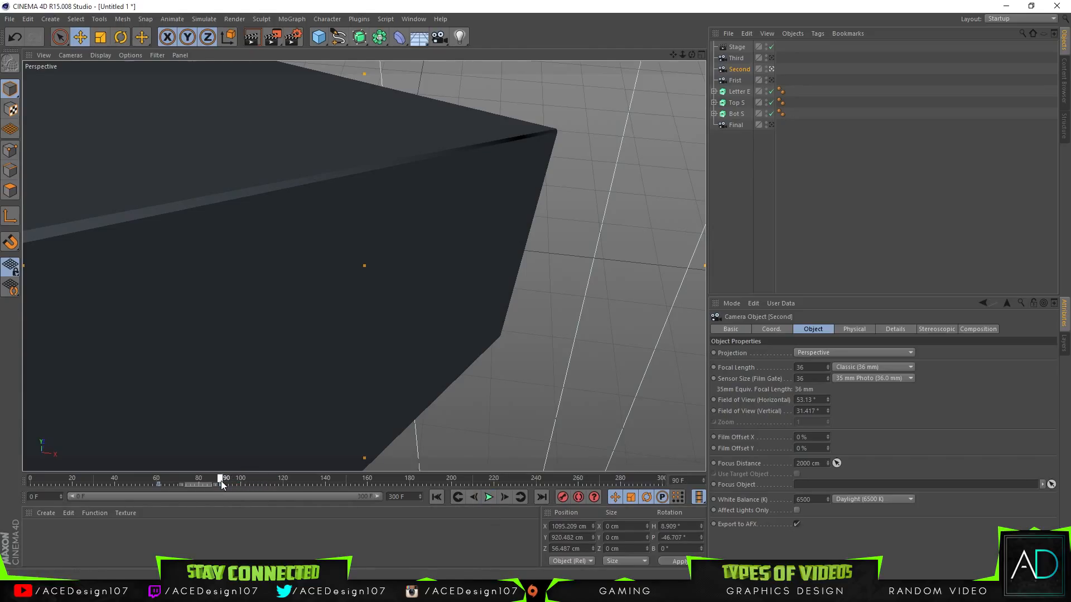
mouse_move(221, 481)
left_mouse_down()
mouse_move(163, 481)
mouse_move(199, 481)
left_mouse_up()
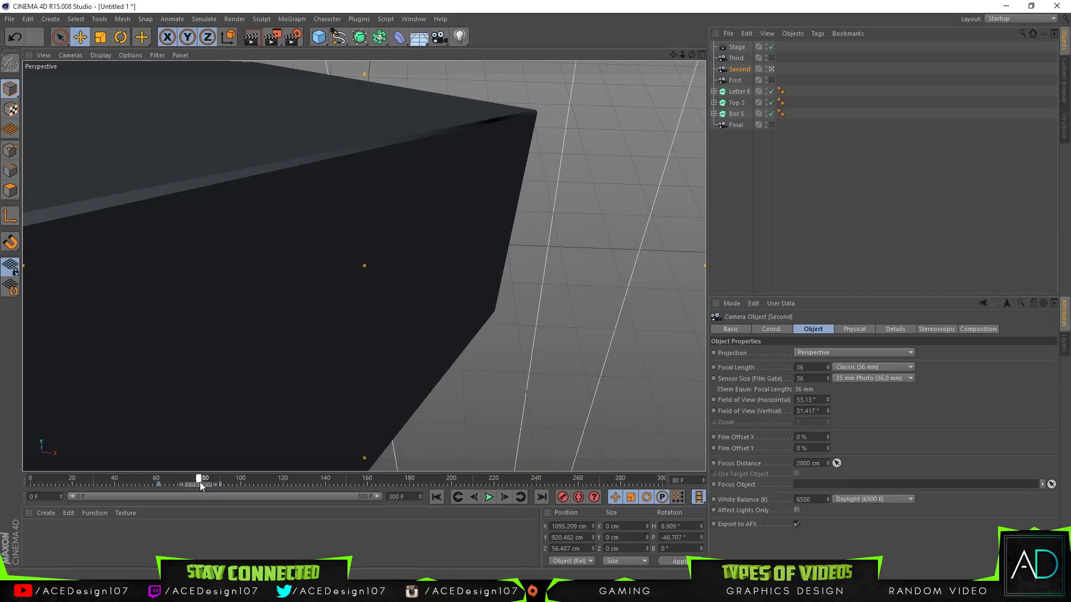
Step: Move the Second camera's end keyframe to frame 120 and replay the animation from frame 0
left_click_drag(200, 482, 222, 483)
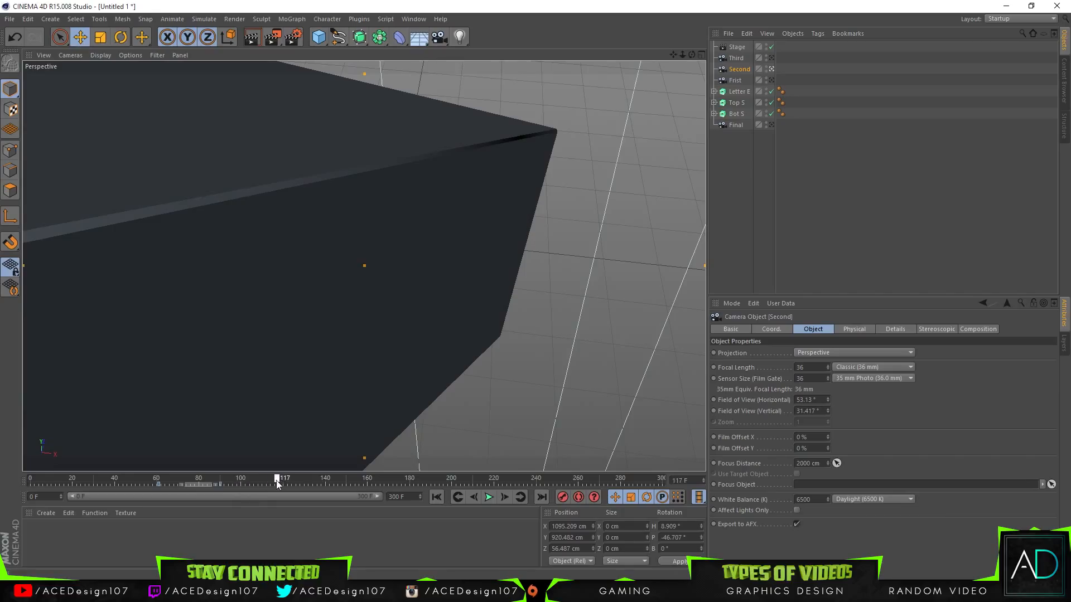
left_click(222, 484)
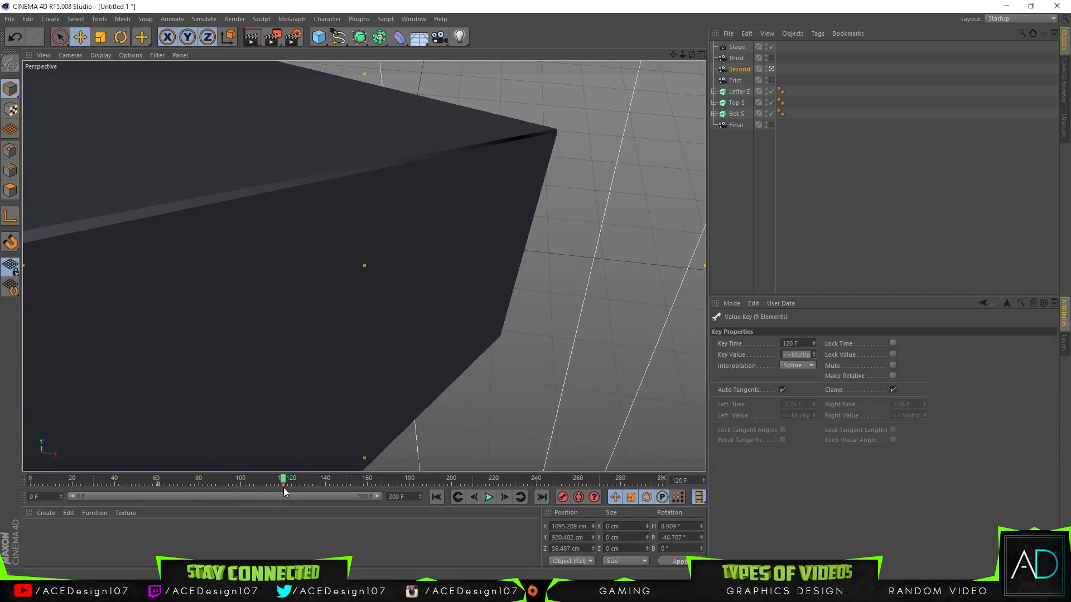
left_click_drag(283, 482, 30, 480)
left_click(489, 498)
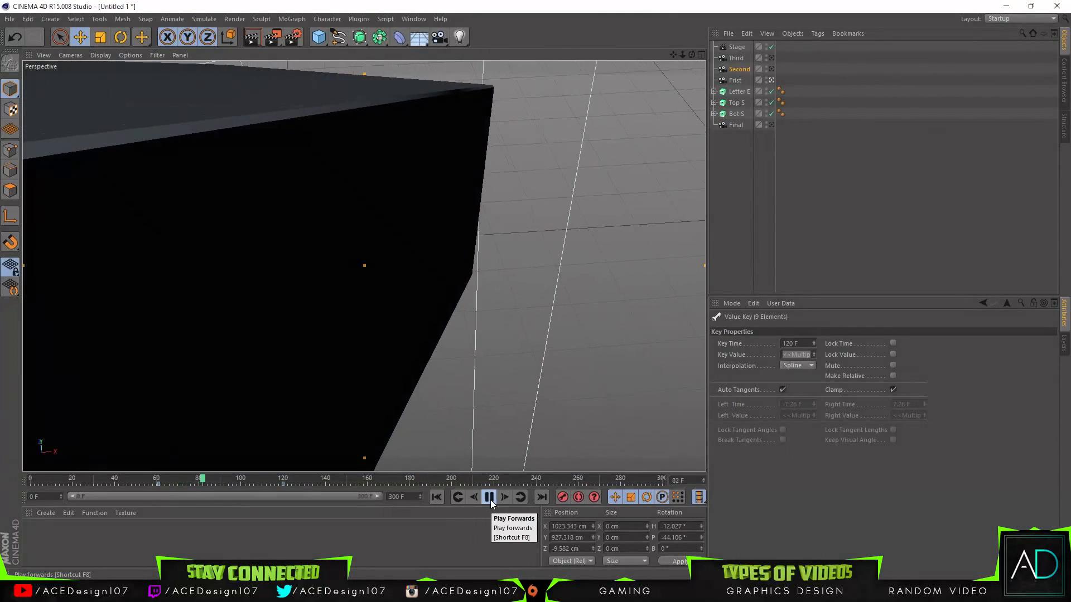
left_click(489, 499)
mouse_move(280, 481)
left_mouse_down()
mouse_move(258, 481)
mouse_move(289, 483)
left_mouse_up()
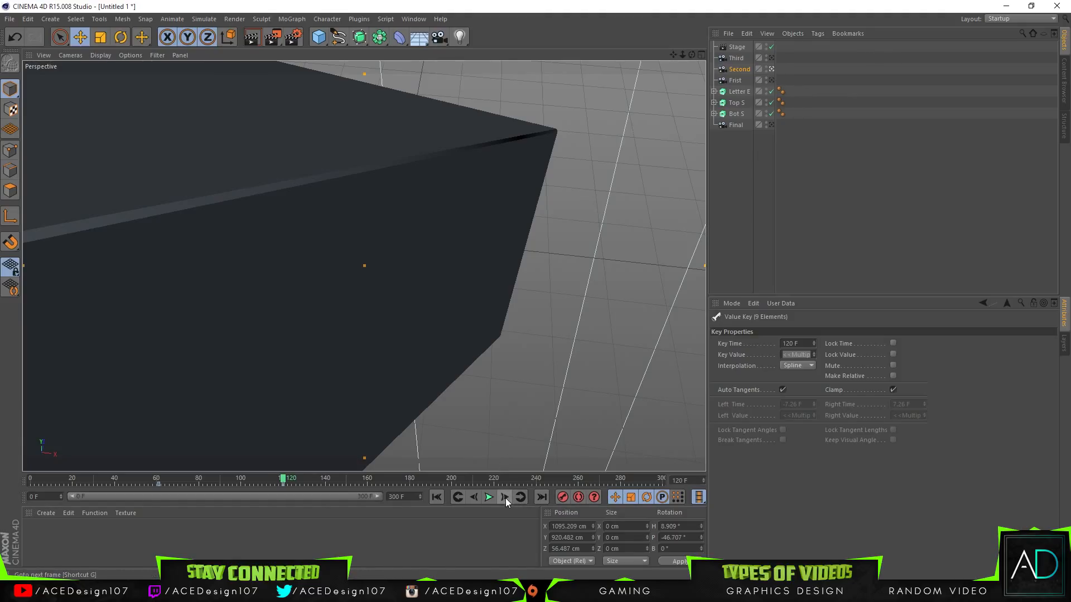
Step: Keyframe the Stage's camera as Second at frame 120 and as Third at frame 121
left_click(735, 47)
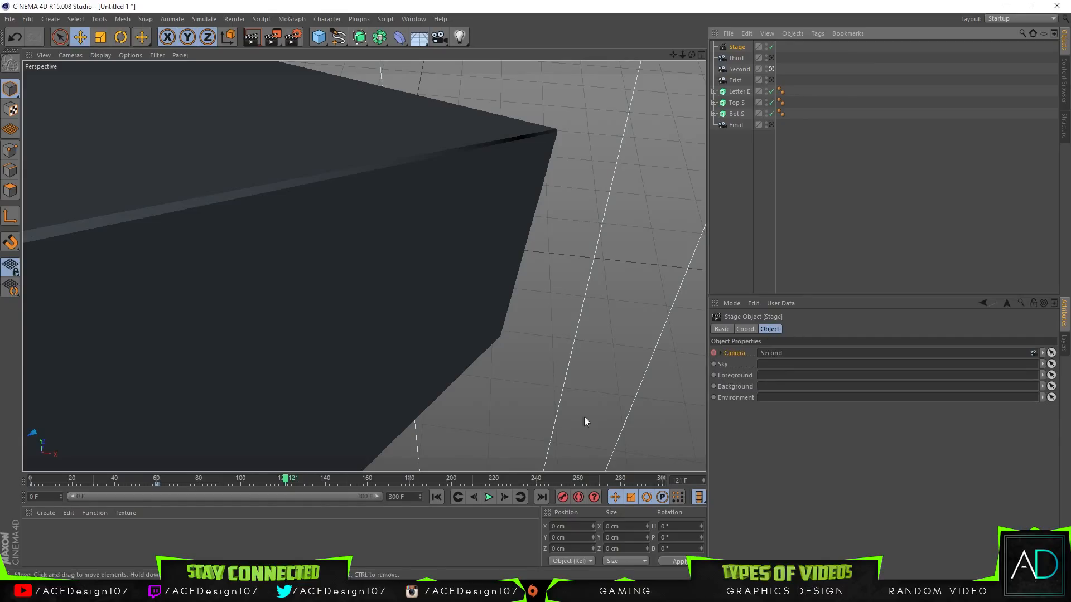
left_click(473, 497)
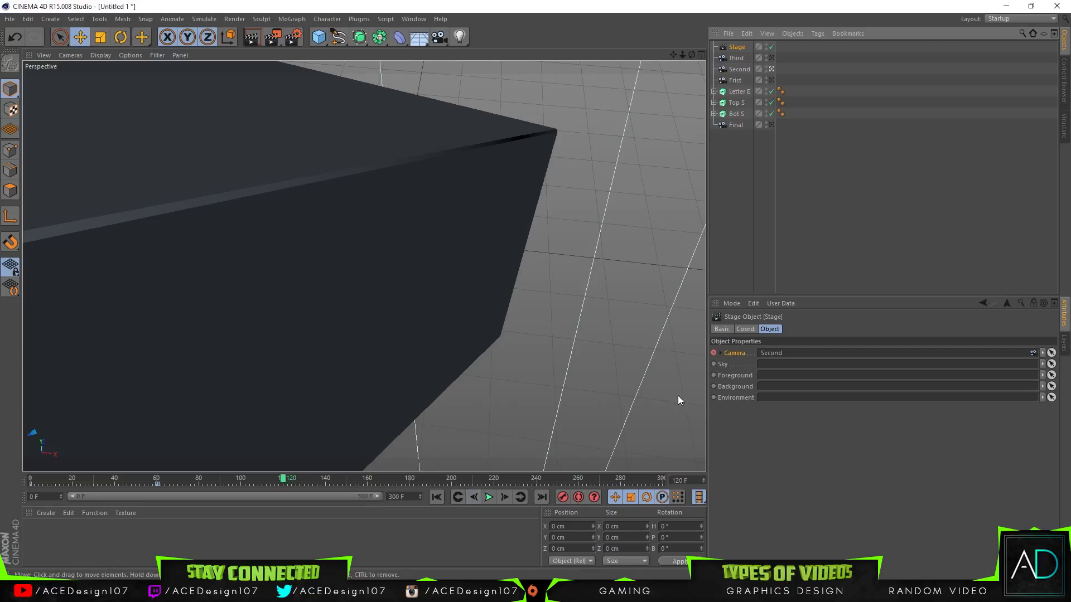
left_click(714, 352, "ctrl")
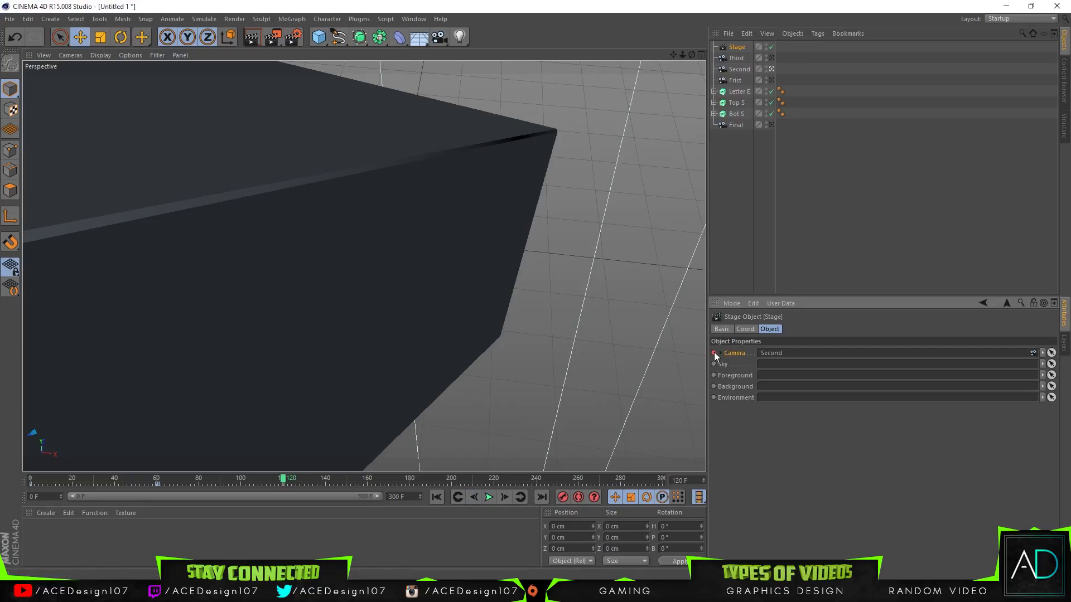
left_click(742, 59)
left_click(737, 48)
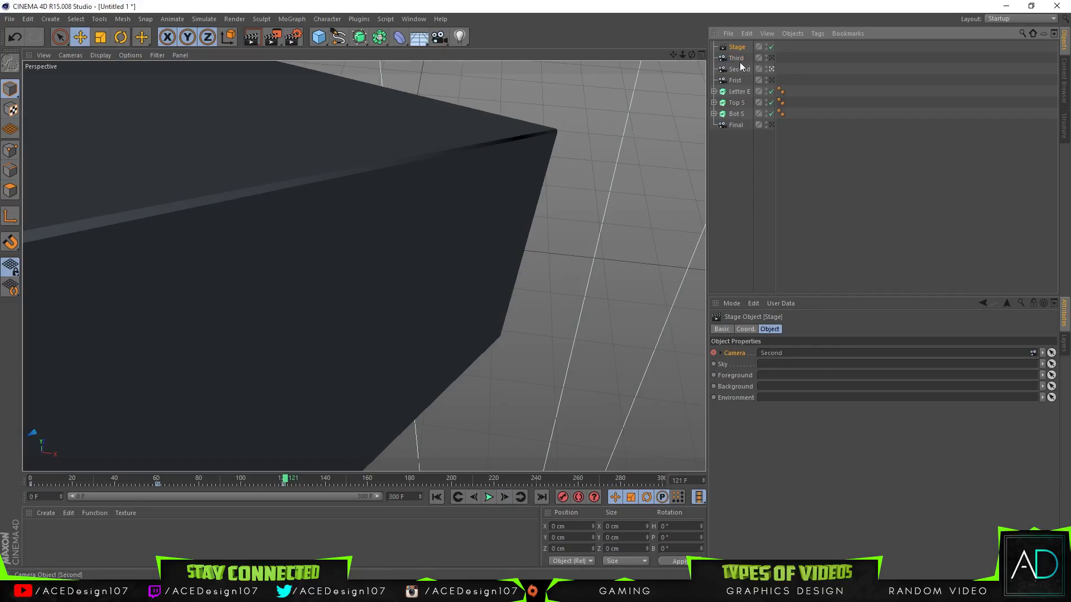
left_click_drag(770, 358, 769, 357)
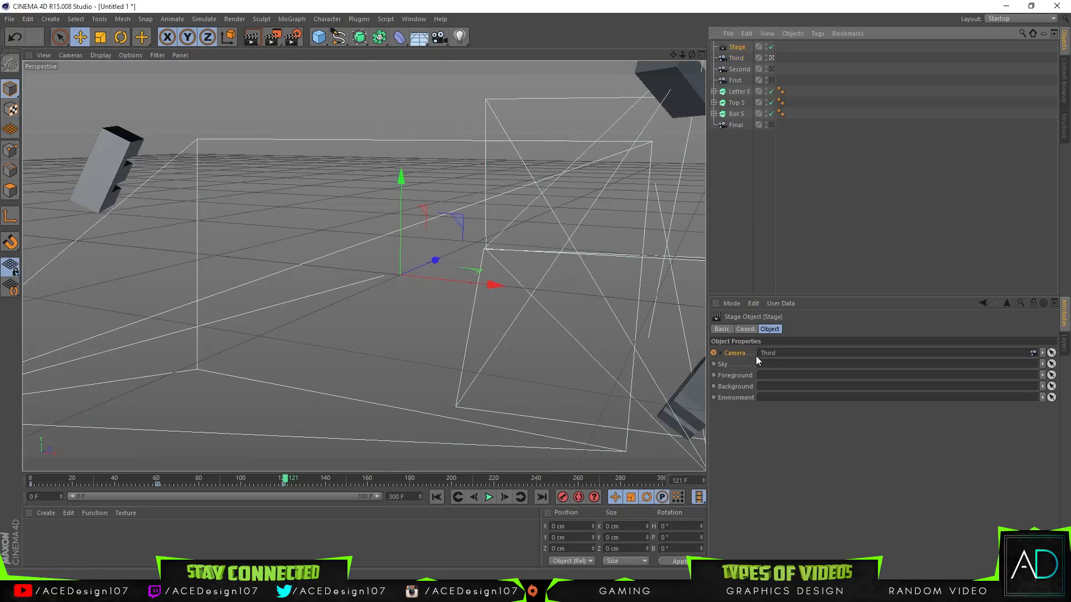
left_click(713, 353, "ctrl")
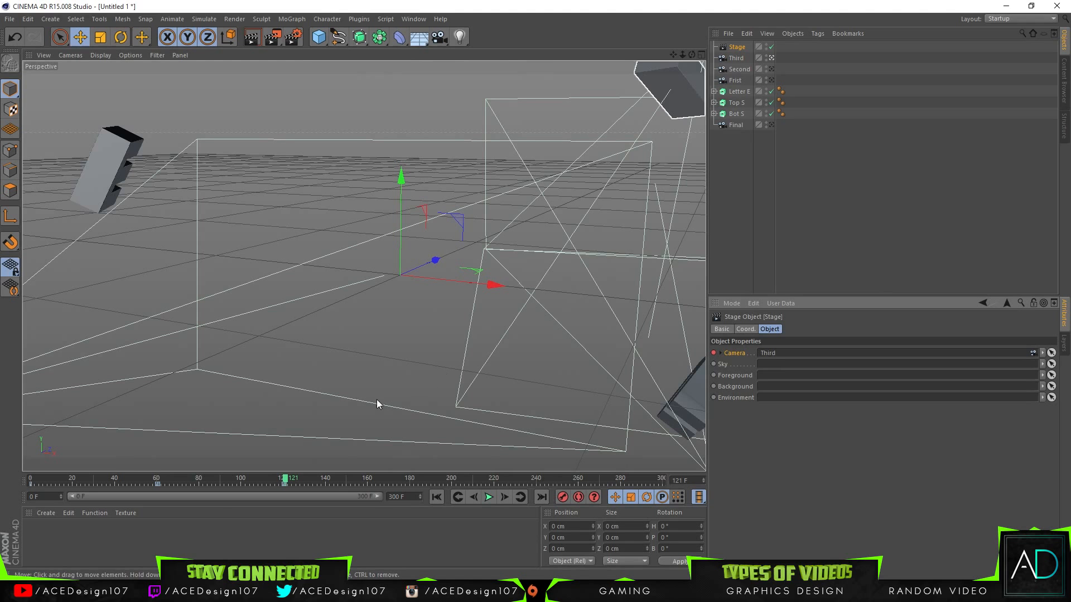
Step: Play the animation from frame 0 to check the switch to the Third camera, ending at frame 121
left_click(285, 479)
left_click_drag(263, 478, 9, 477)
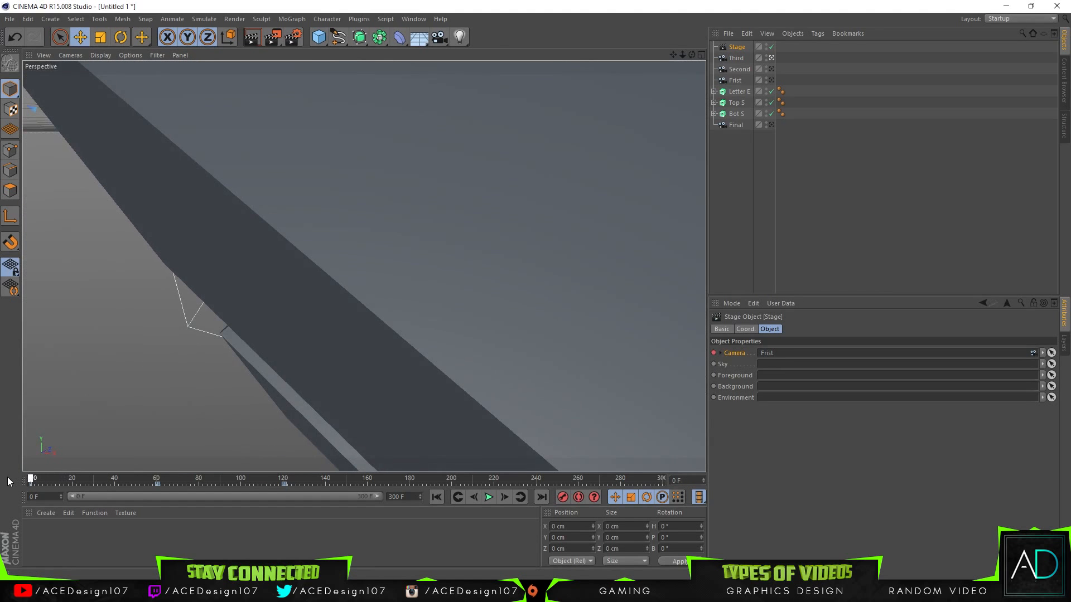
left_click(486, 497)
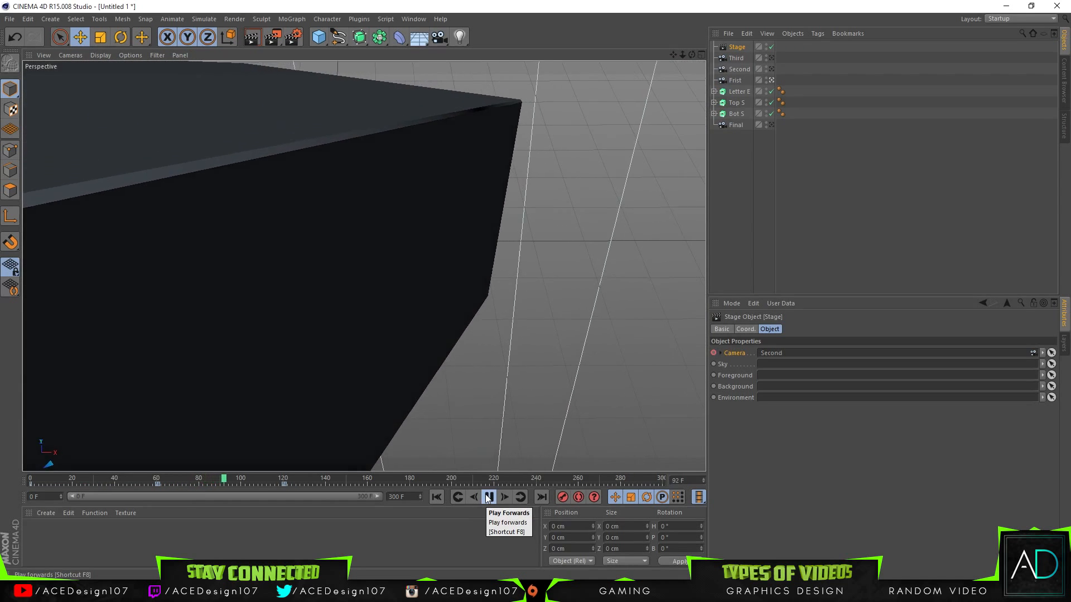
left_click(488, 497)
mouse_move(291, 479)
left_mouse_down()
mouse_move(175, 483)
mouse_move(287, 489)
left_mouse_up()
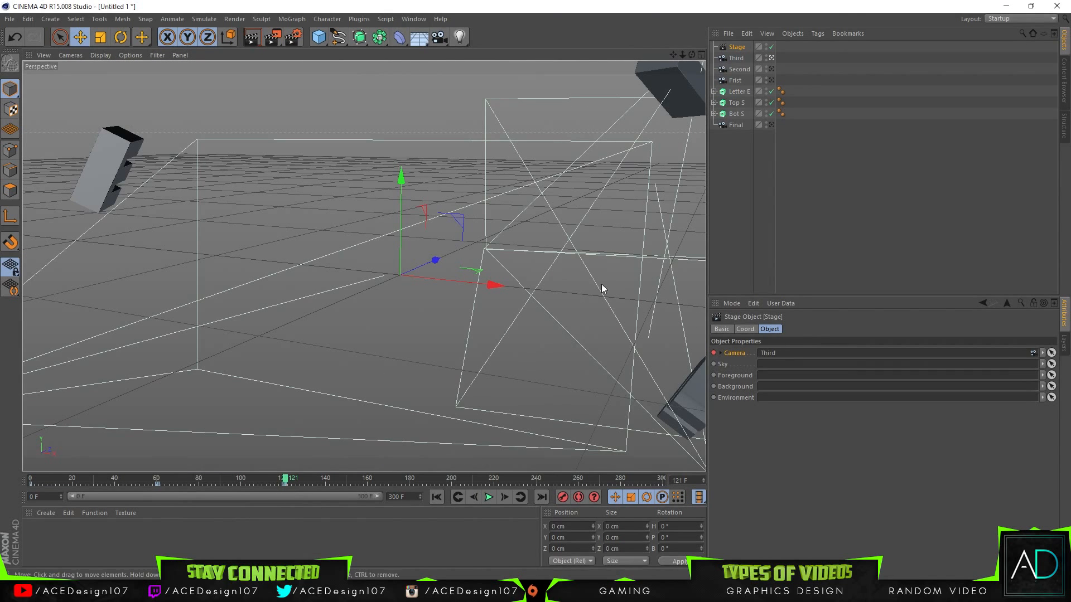
Step: At frame 121, place the Third camera close to the letter at about X -1658, Y 172, Z -50 cm and record a keyframe
left_click(745, 61)
left_click_drag(680, 53, 748, 54)
left_click_drag(673, 54, 746, 59)
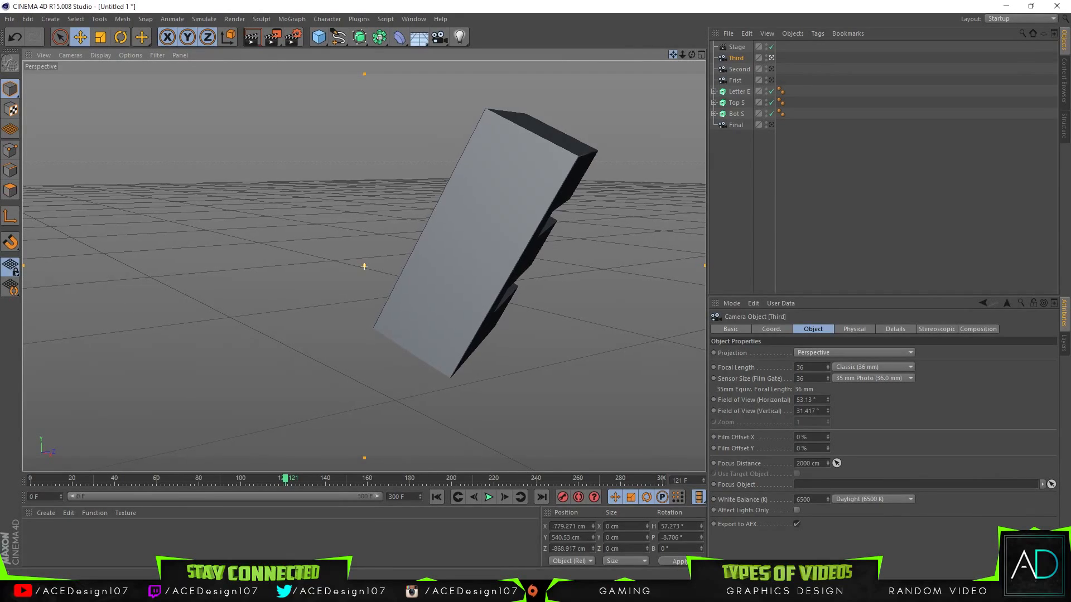
left_click_drag(672, 55, 833, 251)
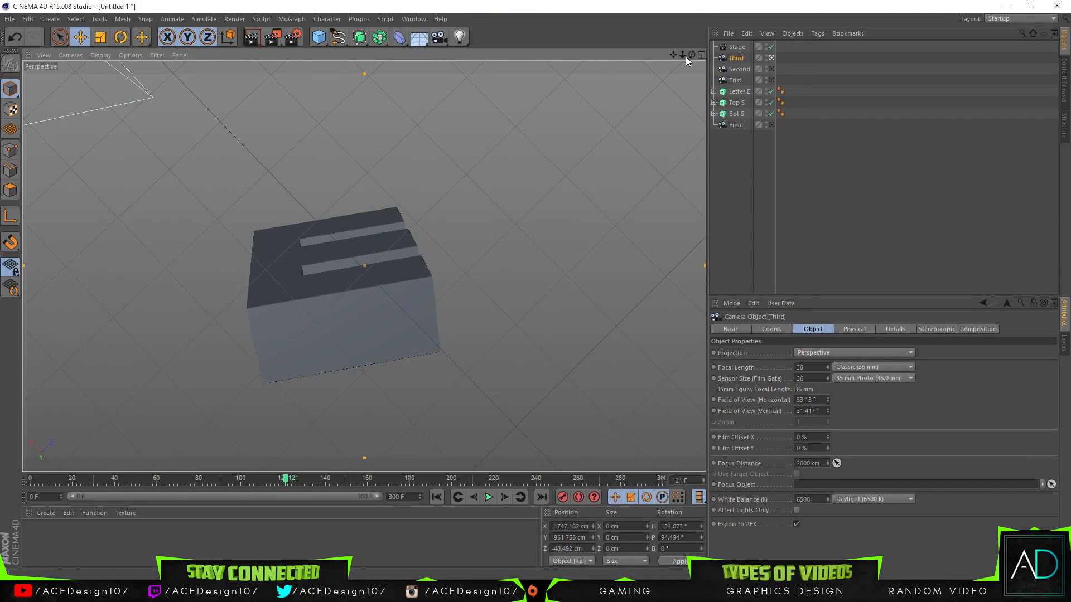
mouse_move(685, 55)
left_mouse_down()
mouse_move(667, 55)
mouse_move(688, 69)
mouse_move(684, 82)
mouse_move(678, 57)
mouse_move(692, 51)
mouse_move(673, 47)
mouse_move(692, 55)
left_mouse_up()
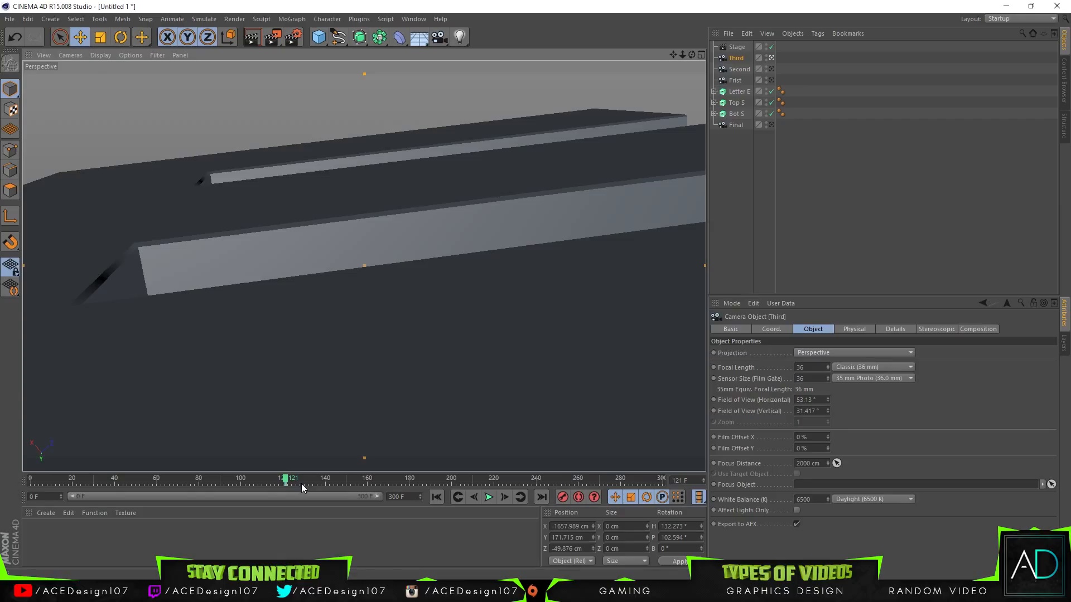
Step: At frame 179, move the Third camera to about X -1586, Y 390, Z 7 cm and record a keyframe
left_click(405, 479)
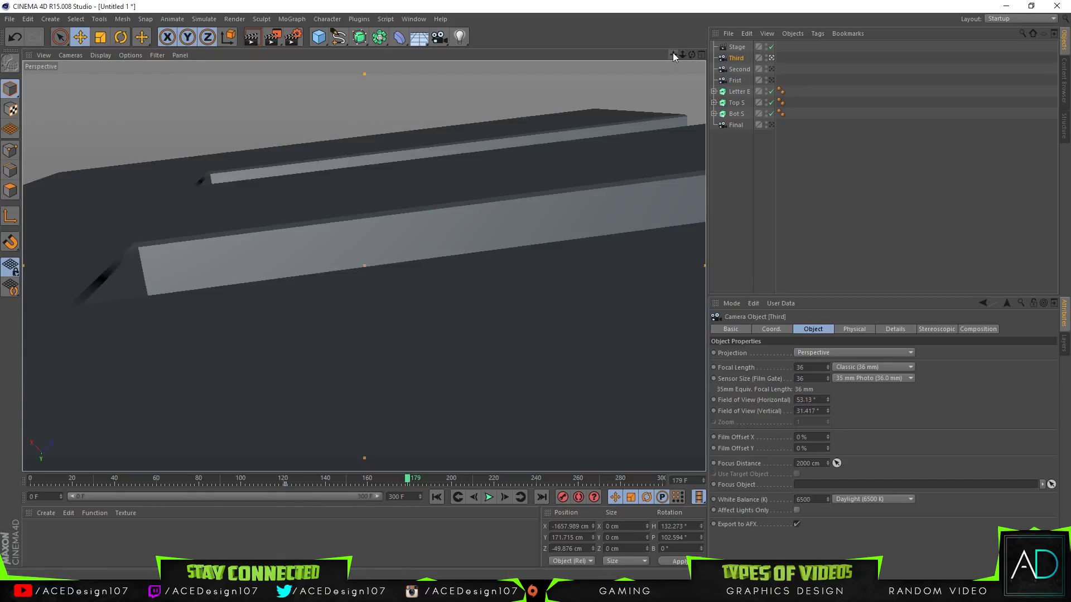
left_click_drag(683, 55, 365, 267)
left_click_drag(681, 58, 365, 266)
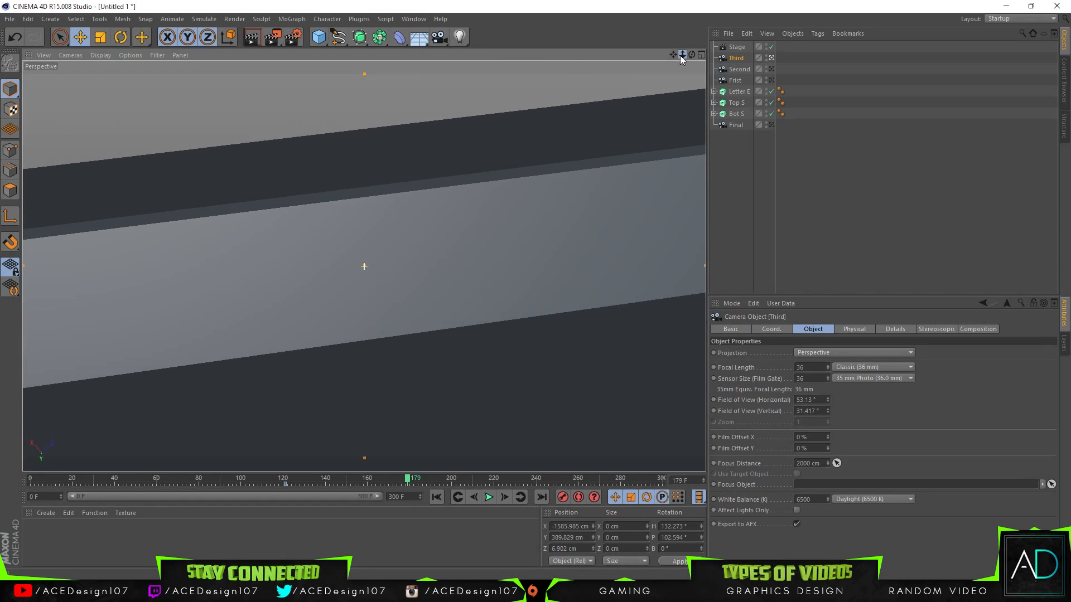
Step: Replay the sequence from frame 0 to examine the Third camera's move, returning to frame 179
mouse_move(370, 489)
left_mouse_down()
mouse_move(391, 481)
mouse_move(30, 481)
left_mouse_up()
left_click(489, 497)
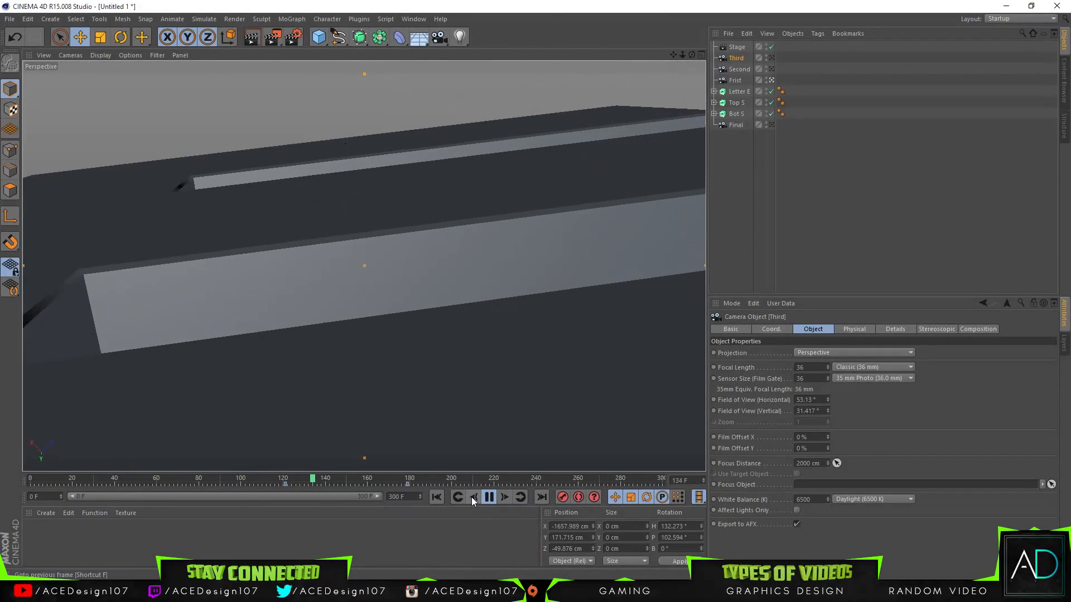
left_click(494, 499)
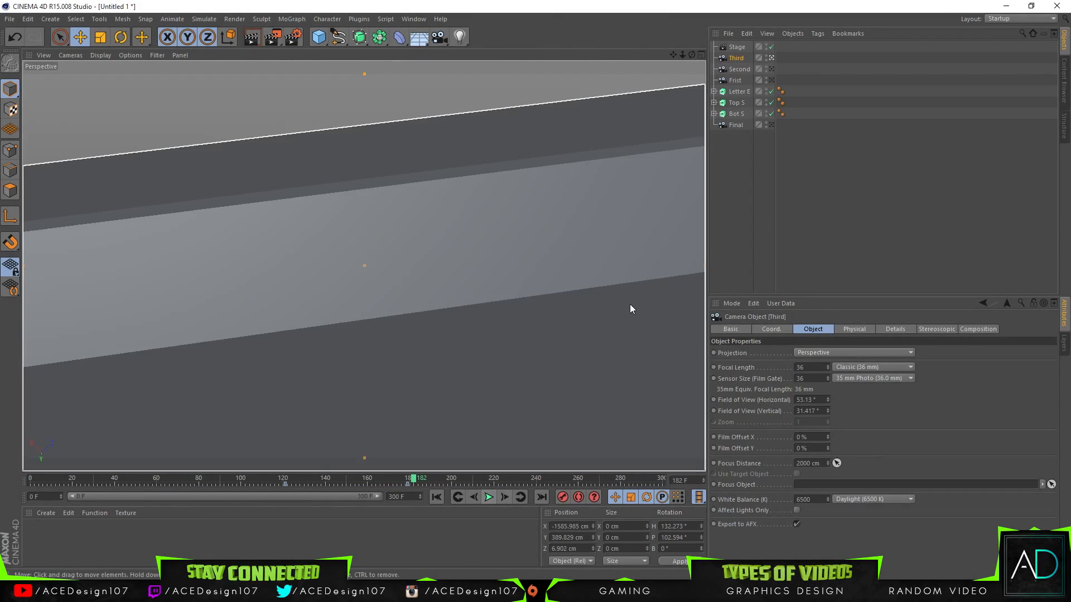
left_click_drag(412, 481, 408, 481)
Step: At frame 179, orbit the Third camera to about X -1572, Y 321, Z -49 cm with heading 114°, rekey it and replay from frame 0
left_click_drag(691, 54, 364, 266)
left_click_drag(691, 54, 364, 266)
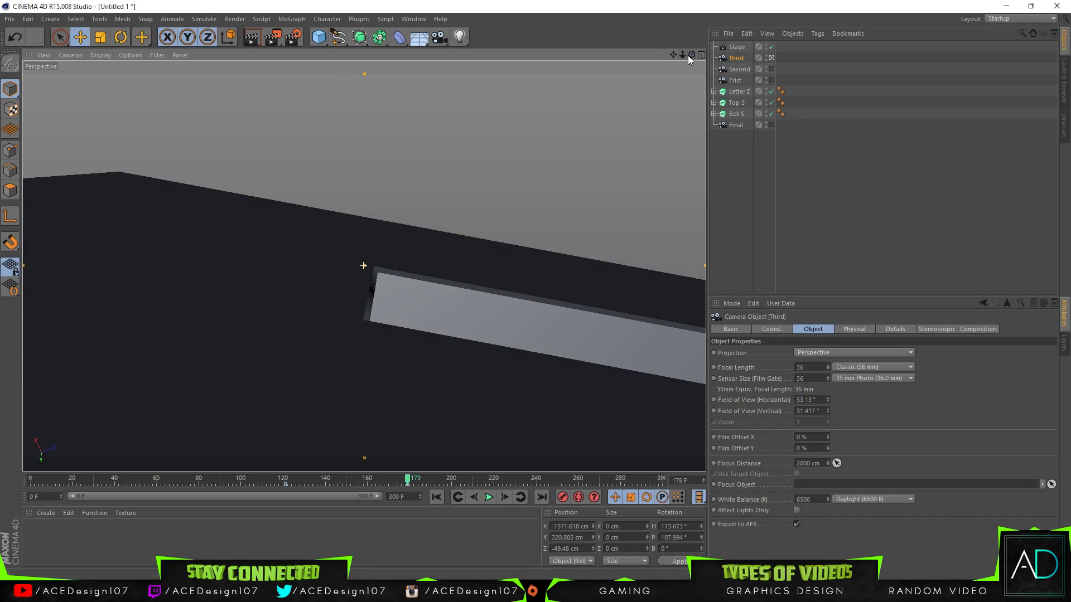
left_click_drag(413, 486, 28, 483)
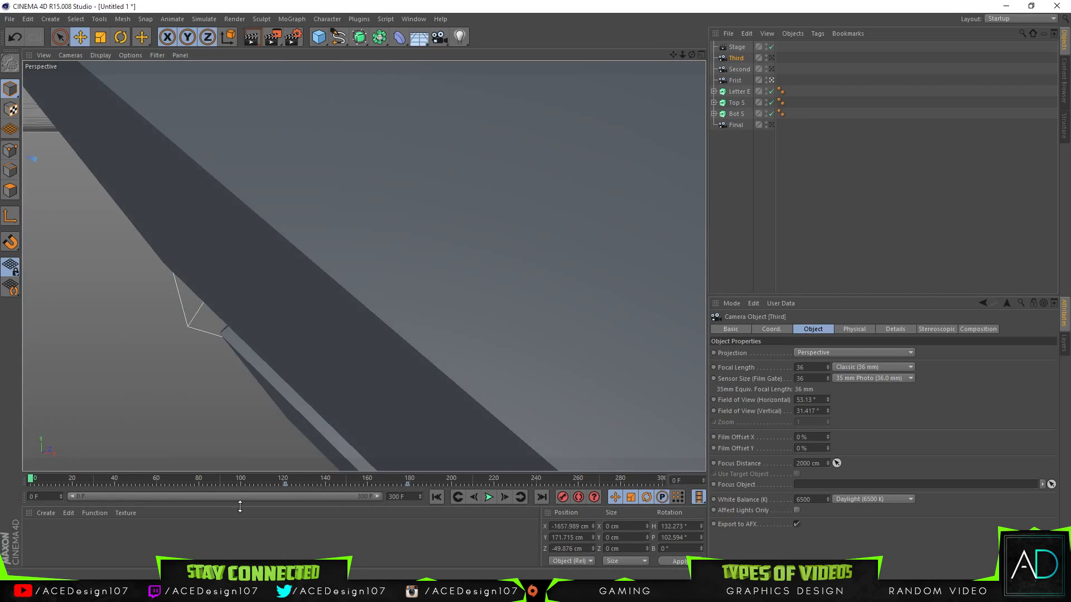
left_click(488, 497)
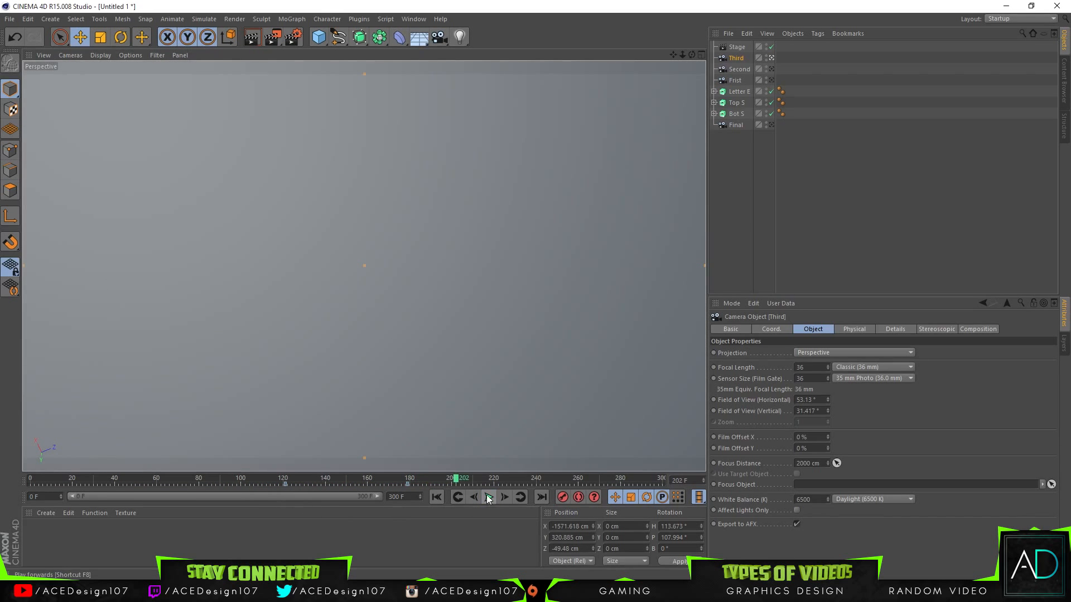
left_click_drag(430, 478, 407, 481)
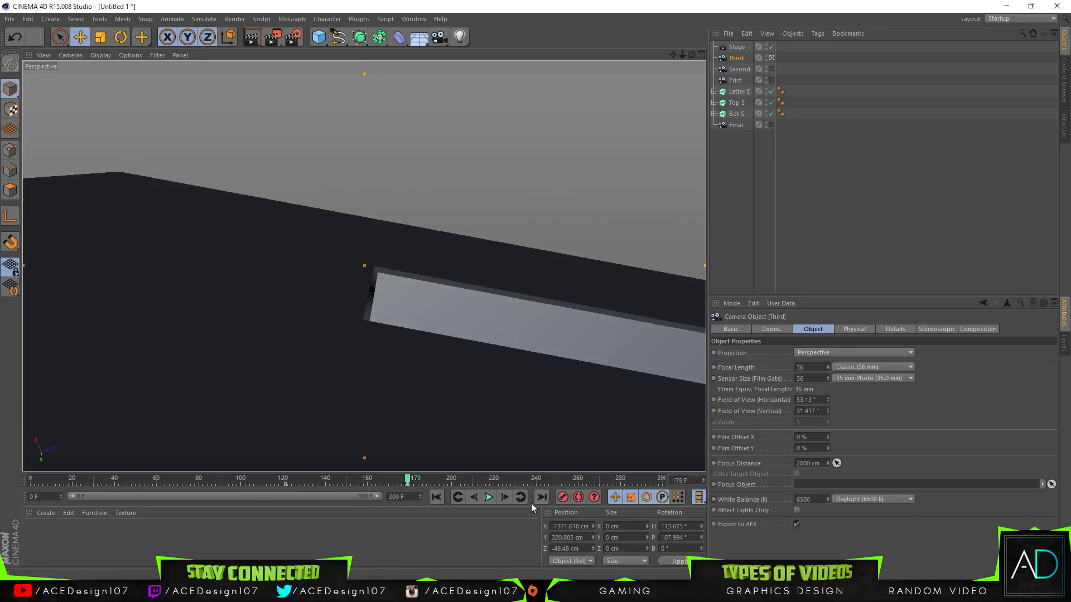
Step: Keyframe the Stage's camera as Third at frame 179 and as Final at frame 180
left_click(503, 497)
left_click(737, 48)
left_click(473, 497)
left_click(714, 354)
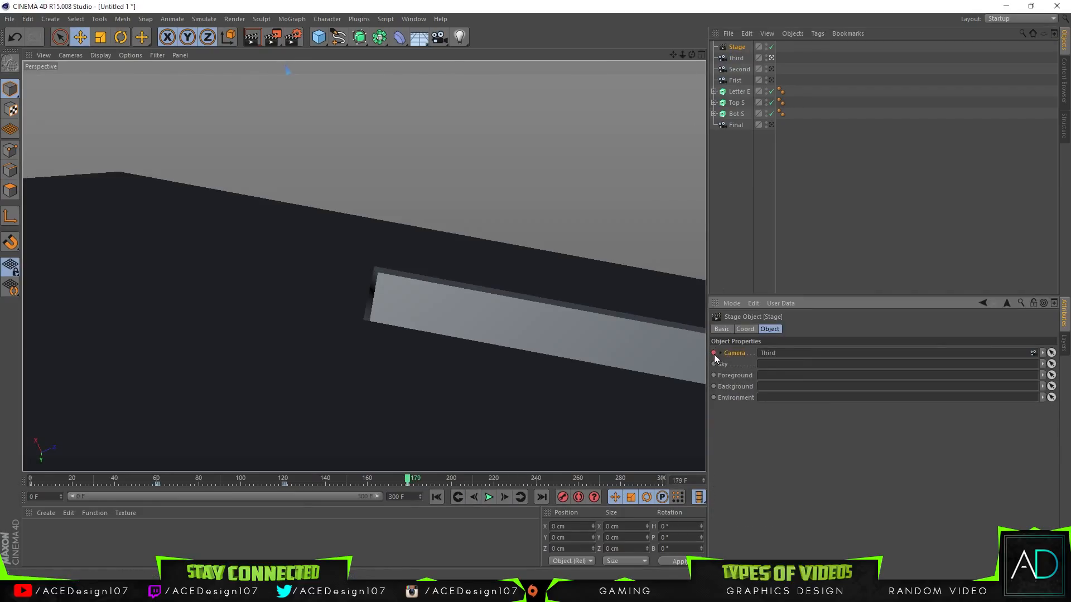
left_click(504, 497)
left_click_drag(735, 125, 769, 239)
left_click_drag(778, 358, 777, 357)
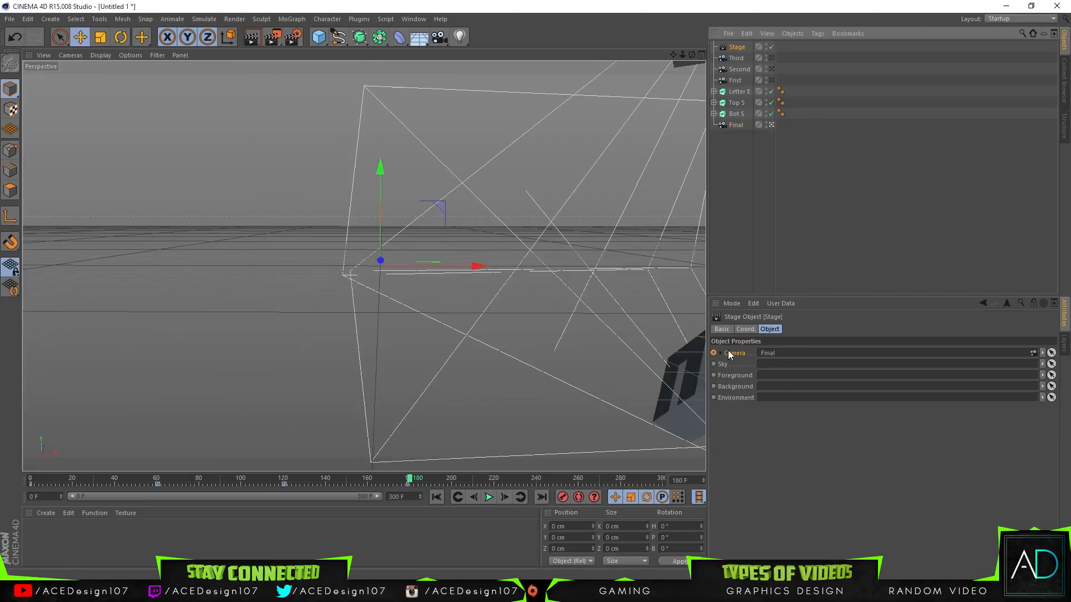
left_click(713, 354)
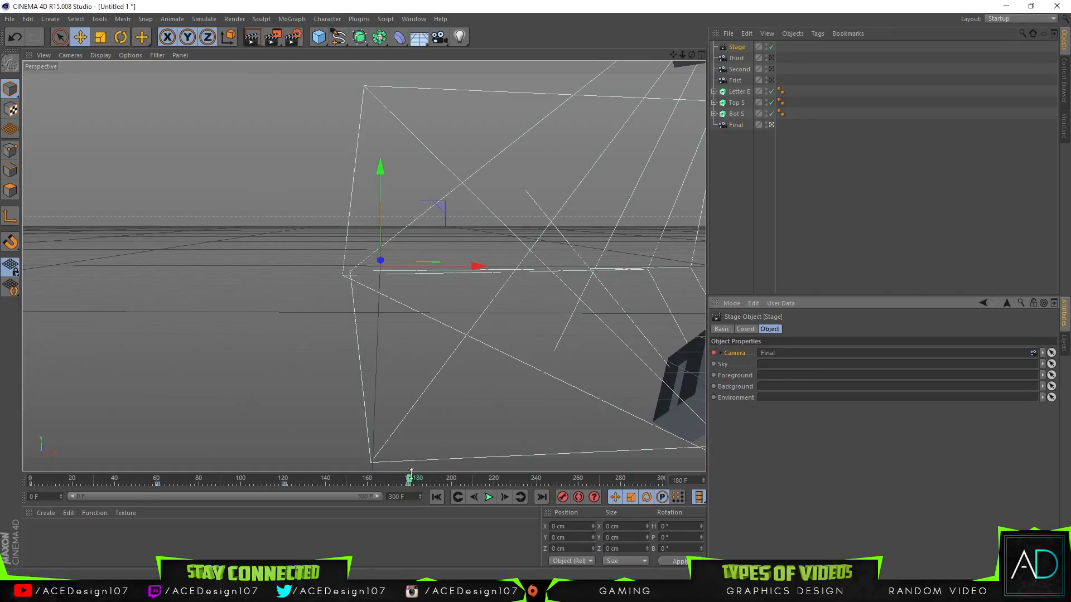
Step: Play the whole sequence from frame 0 to check the switch to the Final camera and the logo assembly
left_click_drag(416, 482, 41, 489)
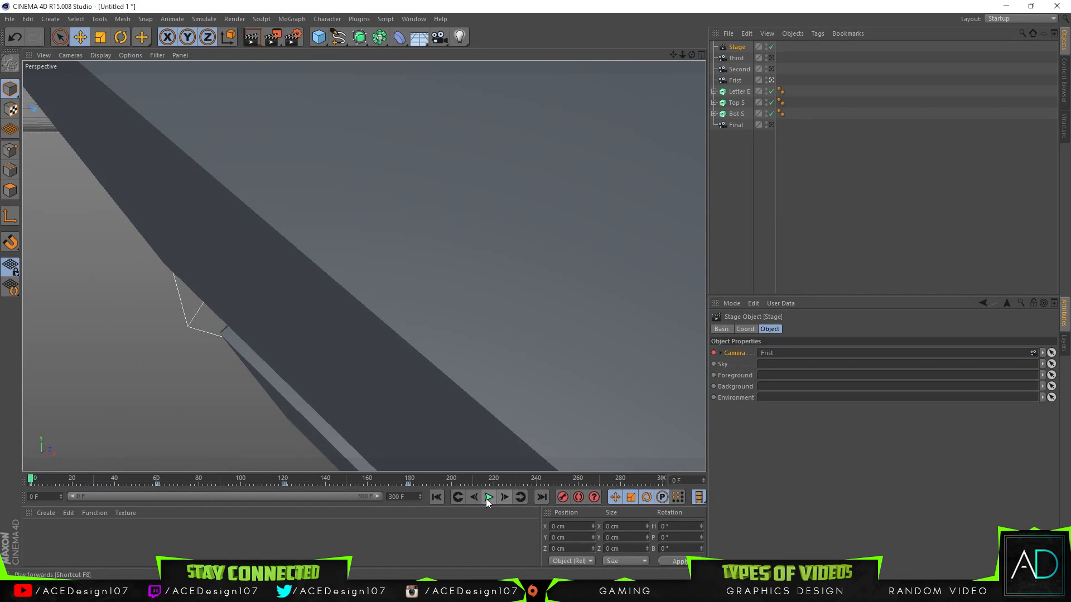
left_click(487, 498)
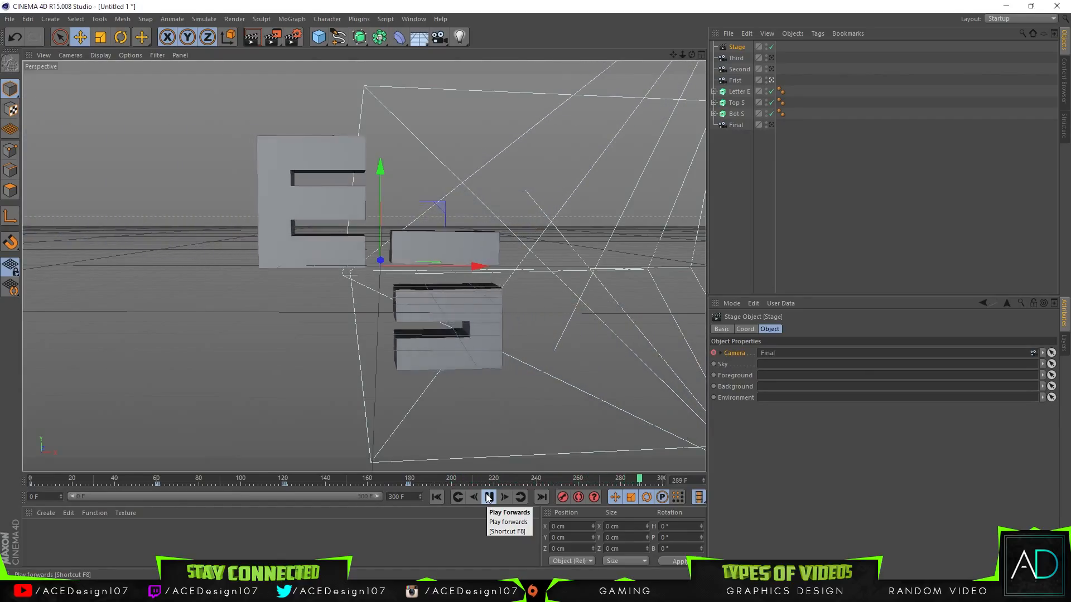
left_click(489, 498)
Step: At frame 180, reframe the Final camera to about X 11, Y 68, Z -1622 cm with heading 1.8° and pitch -3.25°
left_click_drag(608, 481, 422, 476)
mouse_move(693, 58)
left_mouse_down()
mouse_move(681, 55)
mouse_move(692, 55)
left_mouse_up()
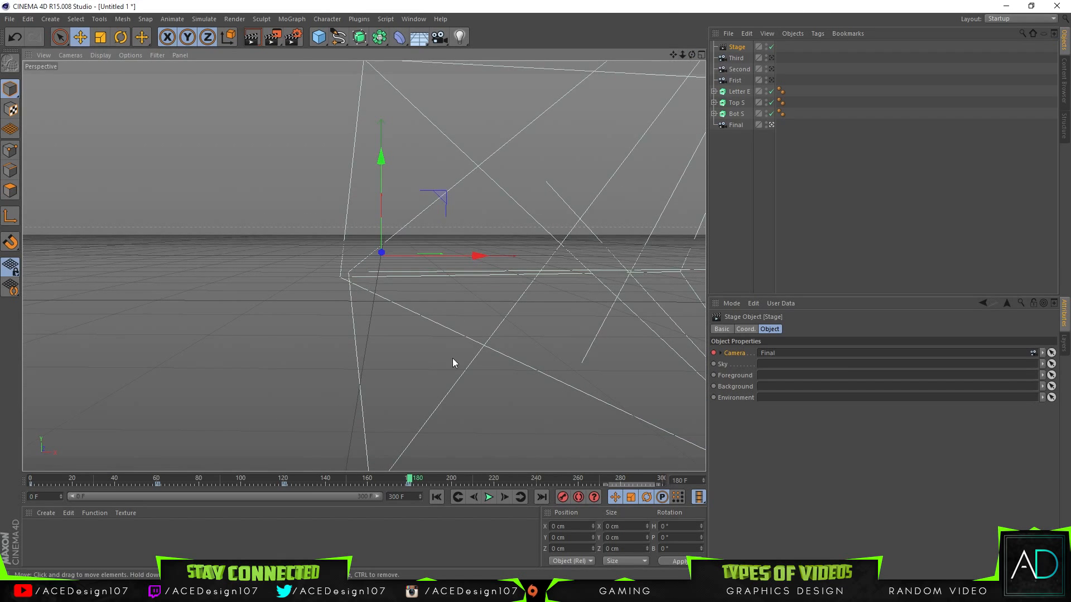
left_click(741, 126)
Step: Replay the animation from frame 0 and scrub back to about frame 216 to examine when the letter parts enter the Final view
left_click_drag(414, 481, 31, 481)
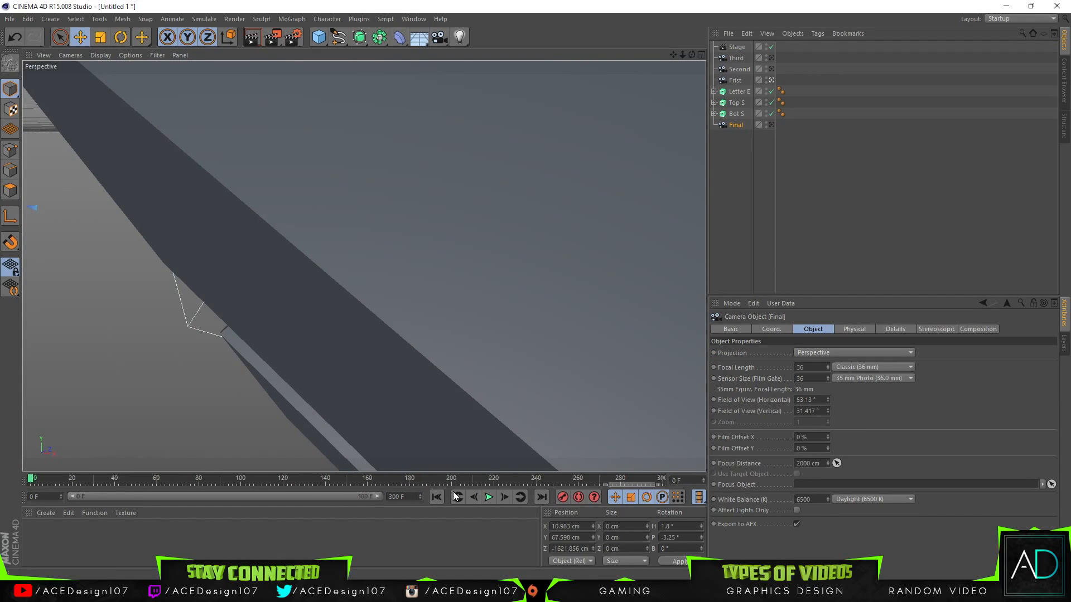
left_click(488, 497)
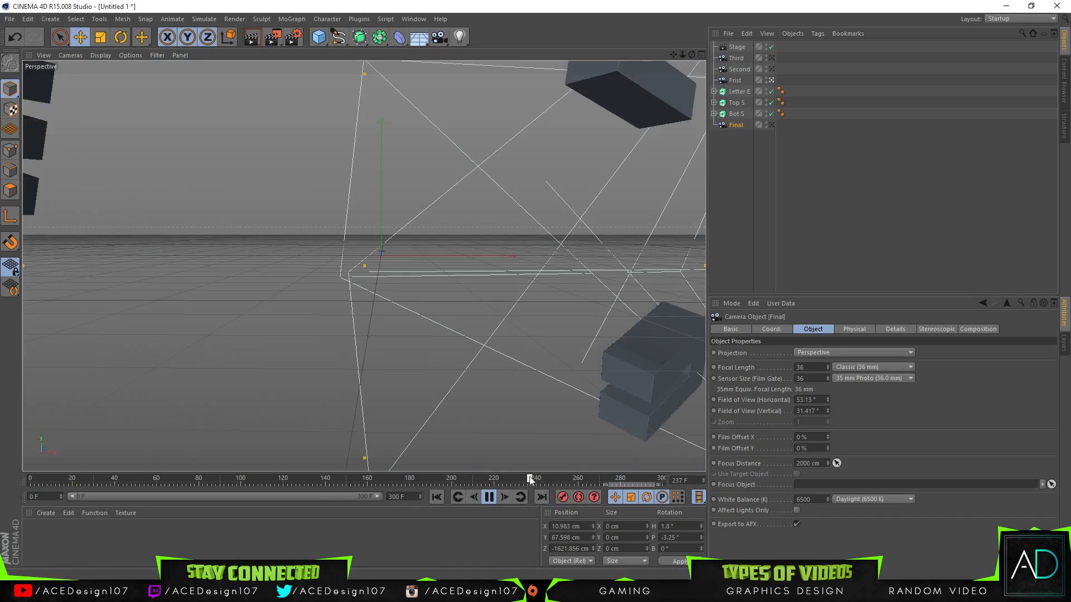
left_click(262, 480)
left_click_drag(262, 480, 444, 483)
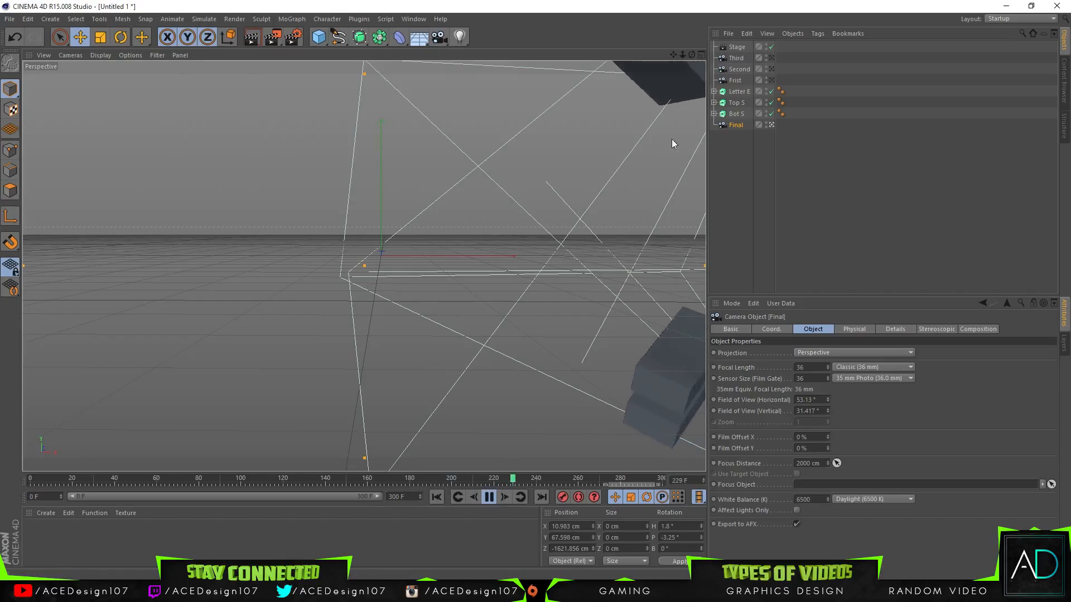
left_click(489, 498)
left_click_drag(541, 481, 483, 481)
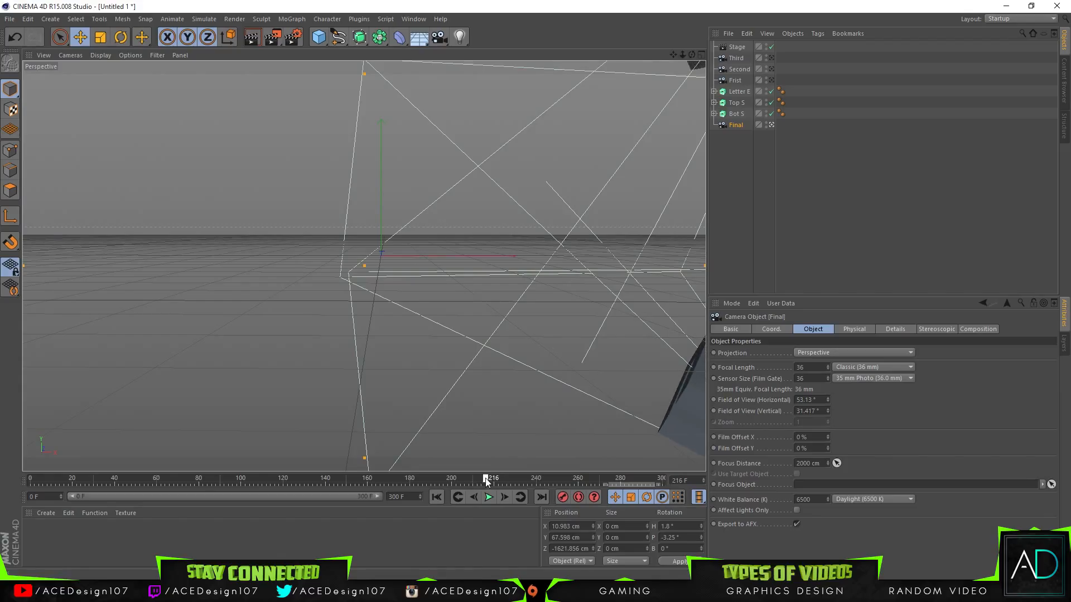
Step: Try to shift the Bot S part along its Z axis at frame 217, to about X 946, Y -368, Z -52 cm
left_click(737, 114)
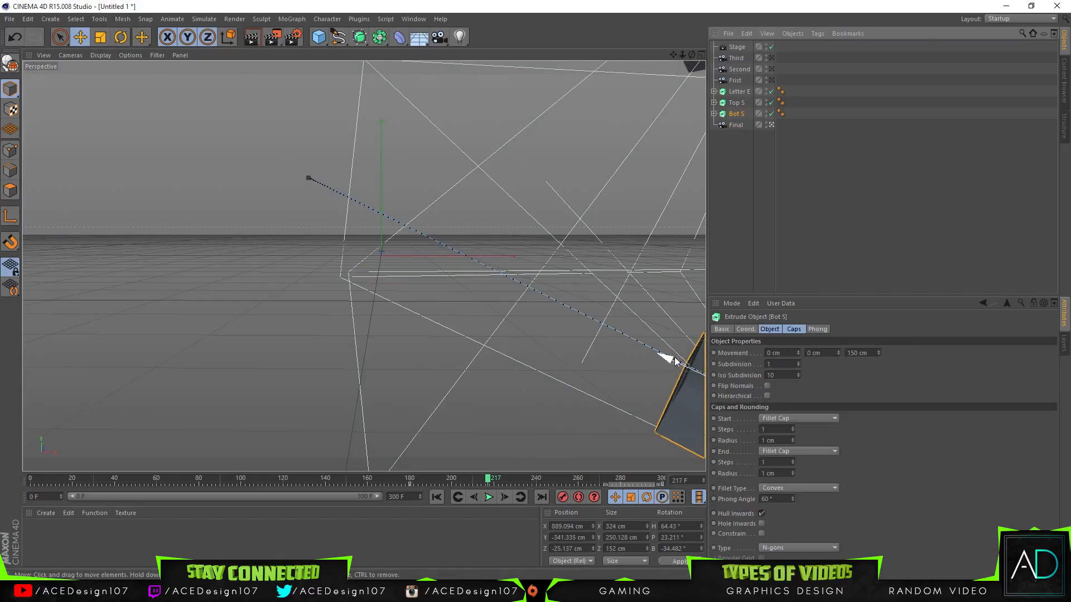
left_click_drag(671, 360, 685, 365)
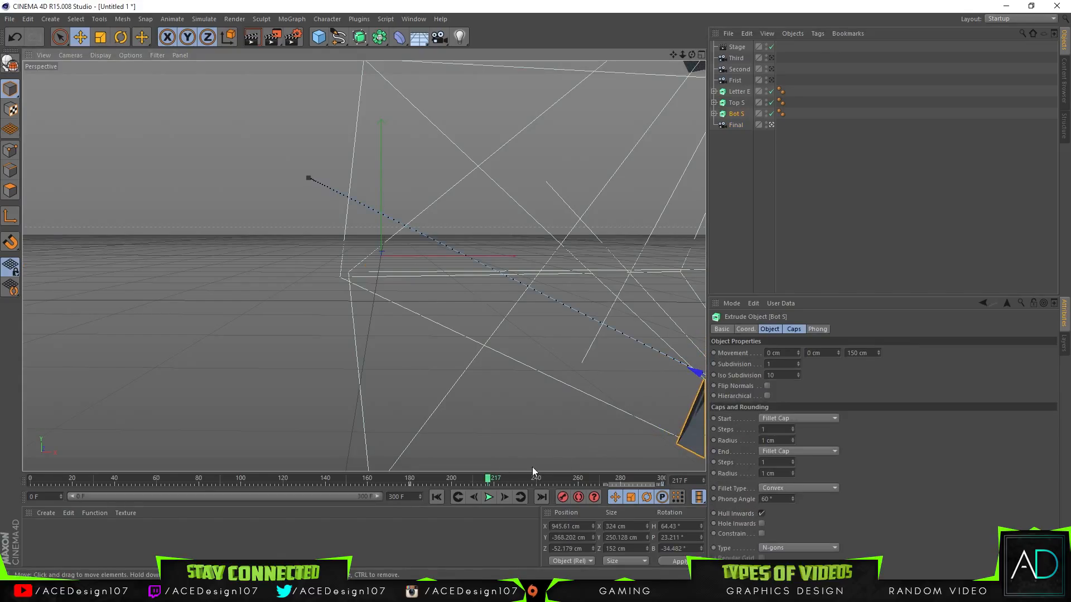
Step: With the Frist camera selected, shrink the timeline's key selection range and move it to around frame 80
left_click(773, 81)
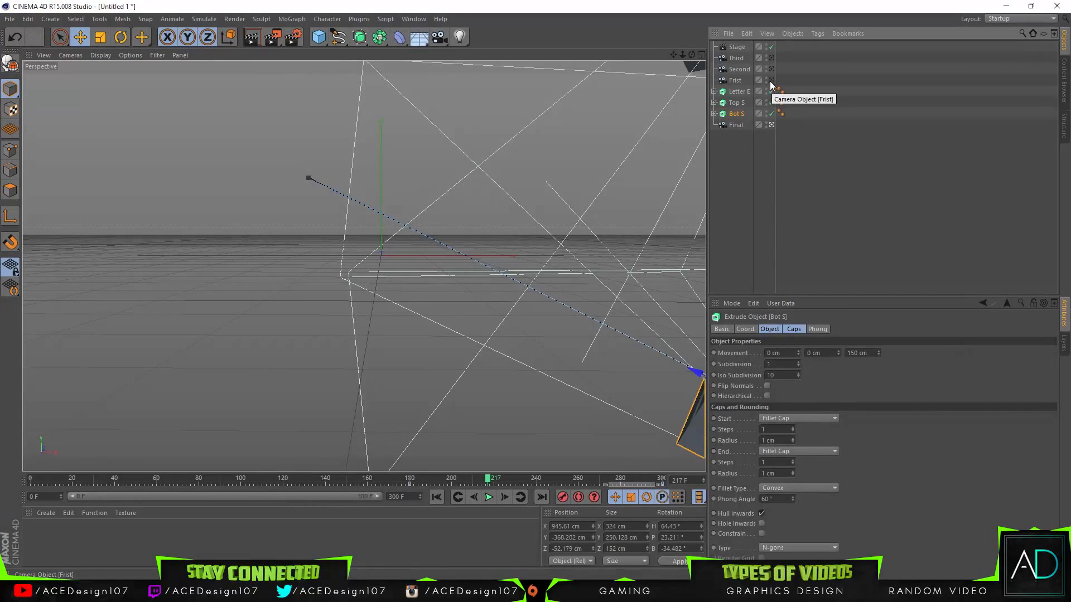
left_click(736, 81)
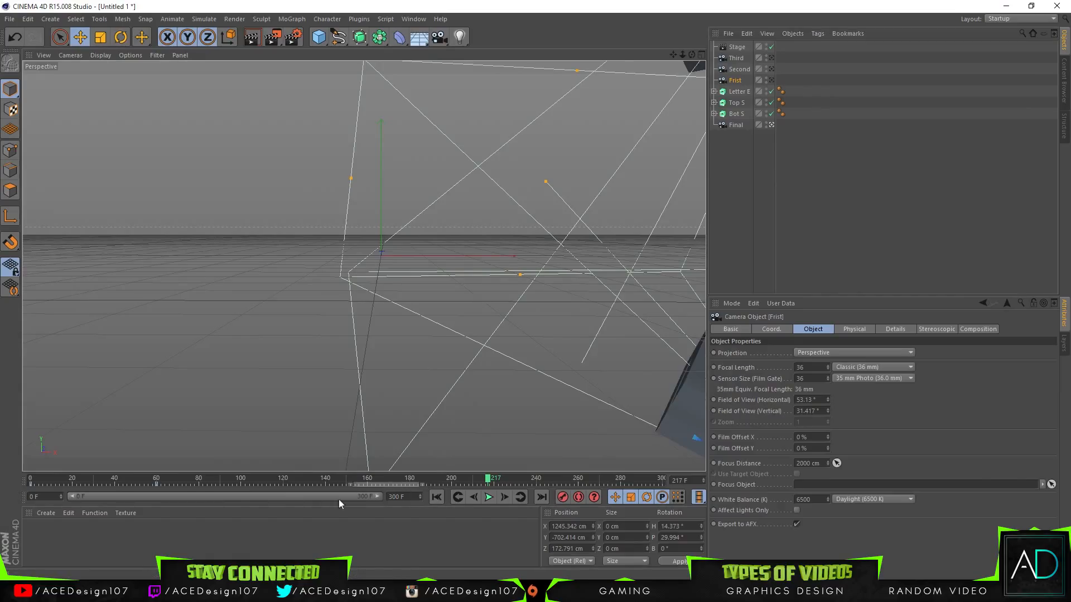
left_click_drag(417, 480, 440, 486)
left_click_drag(357, 493, 187, 483)
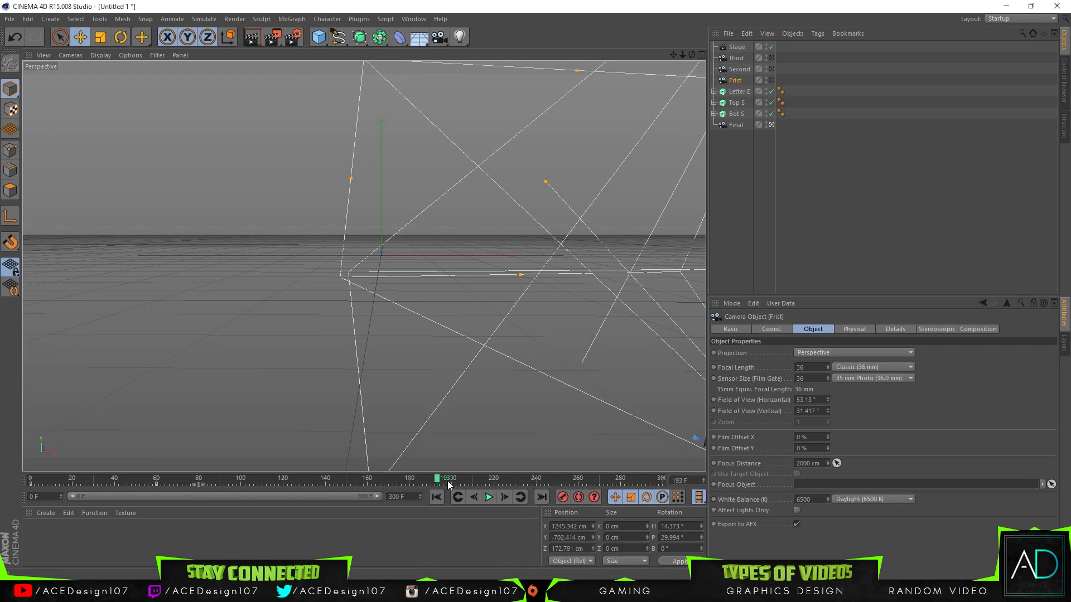
Step: Play the whole animation from frame 0, stop it near the end and scrub through the final logo assembly to review it
left_click_drag(417, 483, 29, 478)
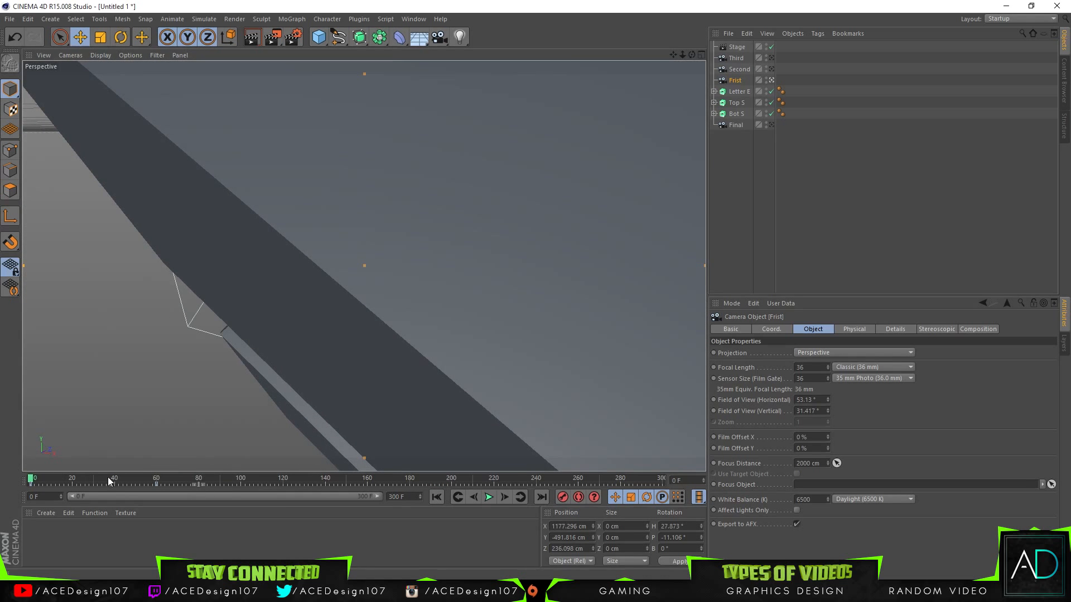
left_click(489, 504)
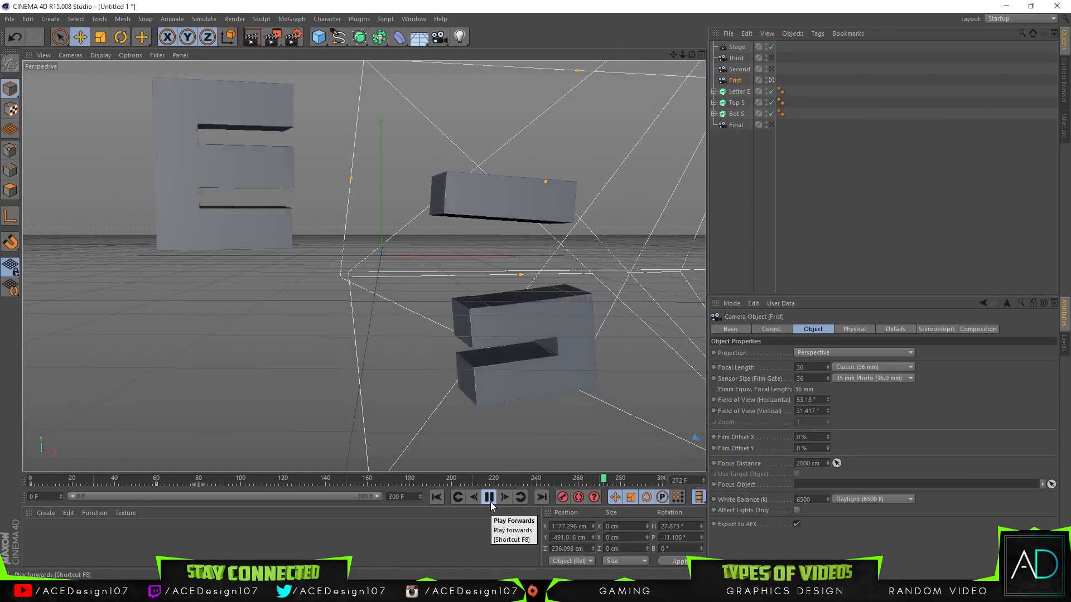
left_click(489, 497)
left_click_drag(495, 481, 628, 475)
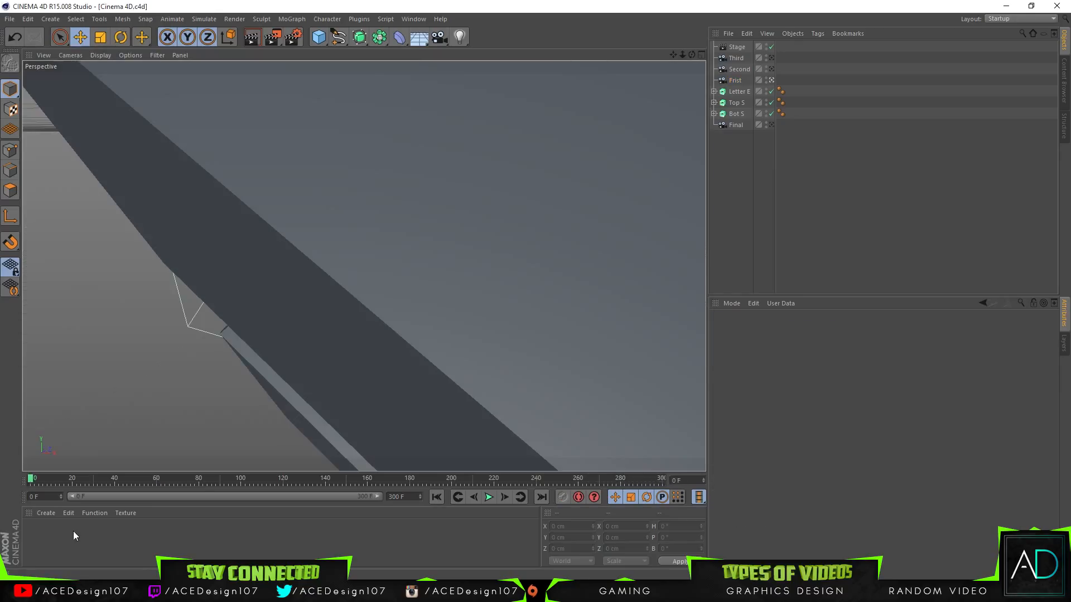